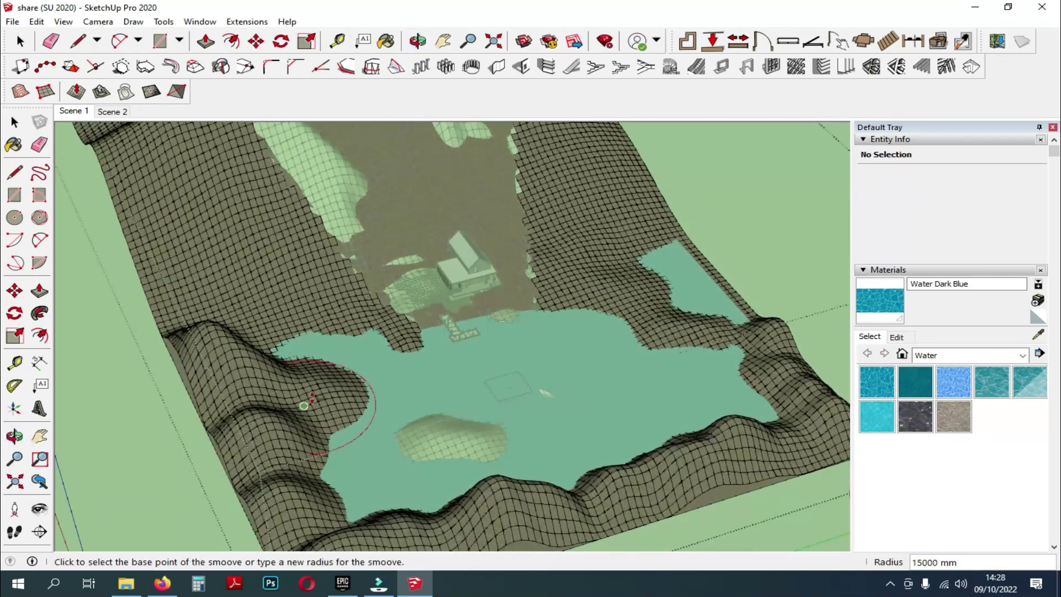
Lower the terrain bump jutting into the lake using Smoove with a 15000 mm radius, and leave the terrain editing
left_click(318, 391)
left_click(323, 404)
right_click(344, 433)
left_click(146, 419)
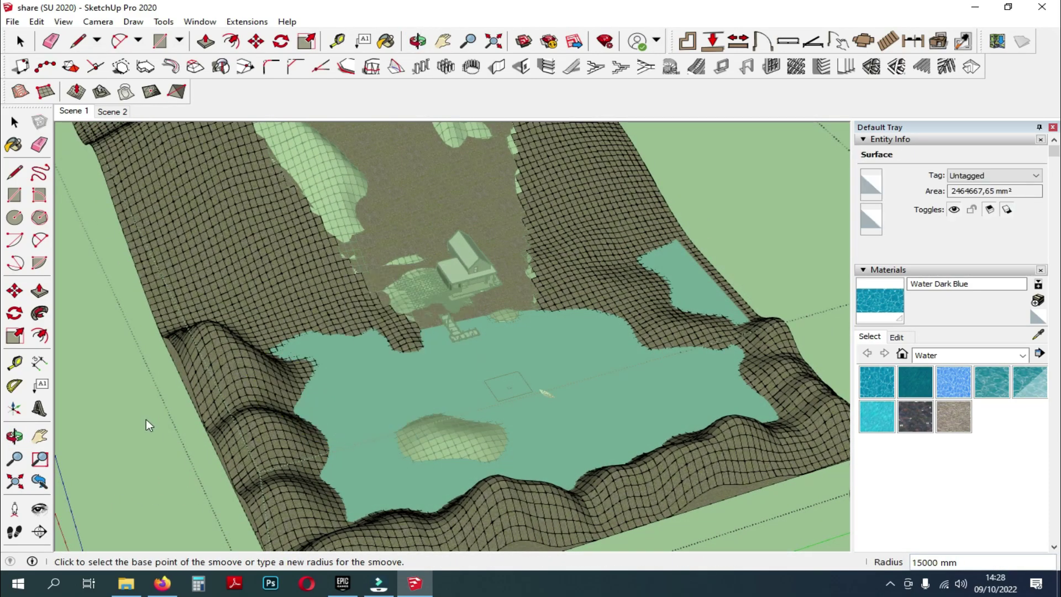
middle_click_drag(553, 459, 487, 392)
scroll(486, 390, "up", 1)
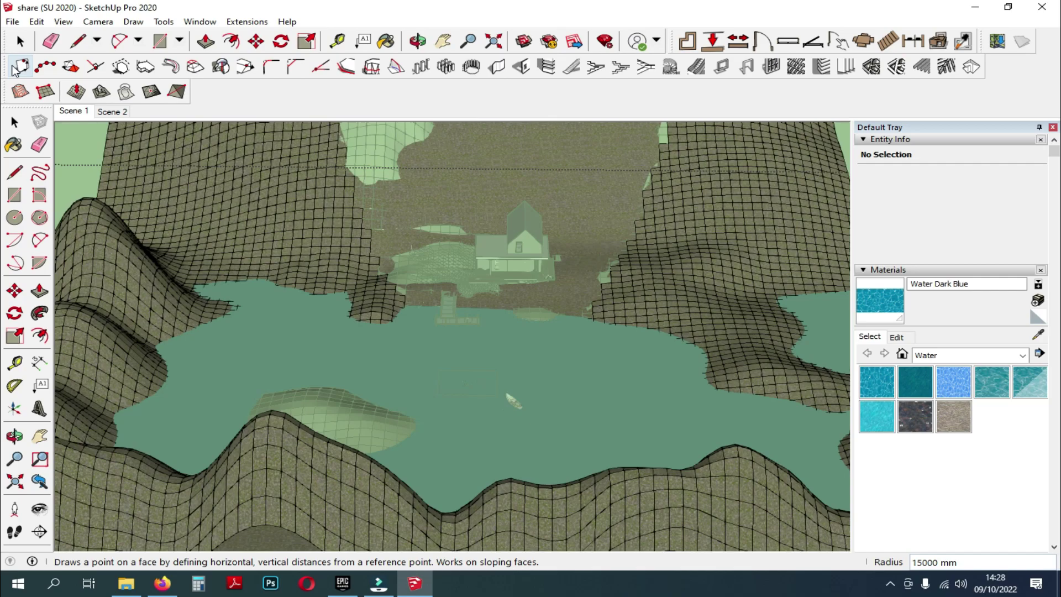
key("space")
scroll(403, 326, "down", 6)
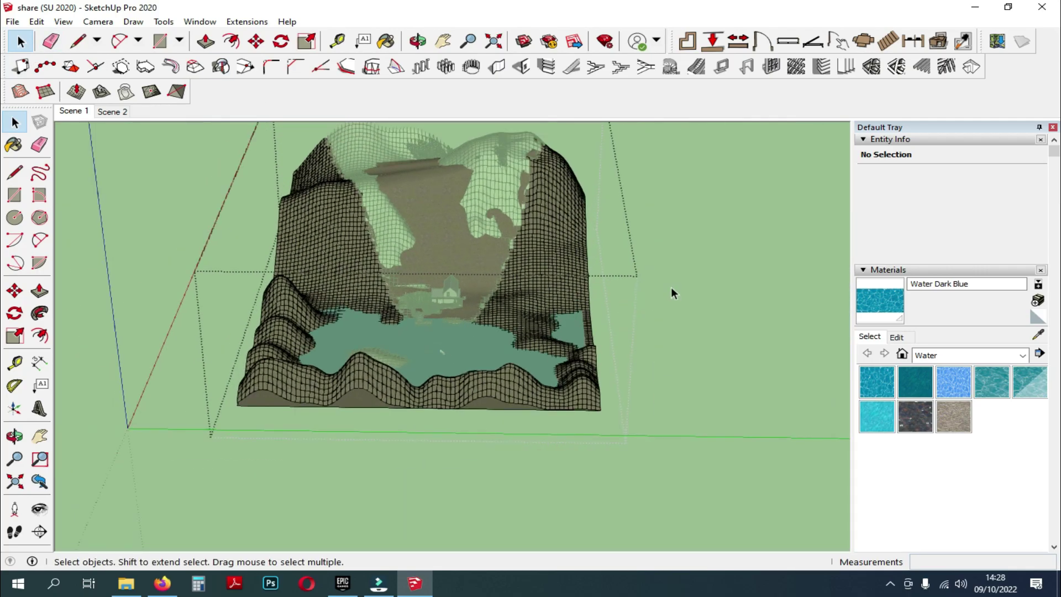
Delete the three deer standing on the terrain
left_click(451, 287)
middle_click_drag(450, 286, 575, 248)
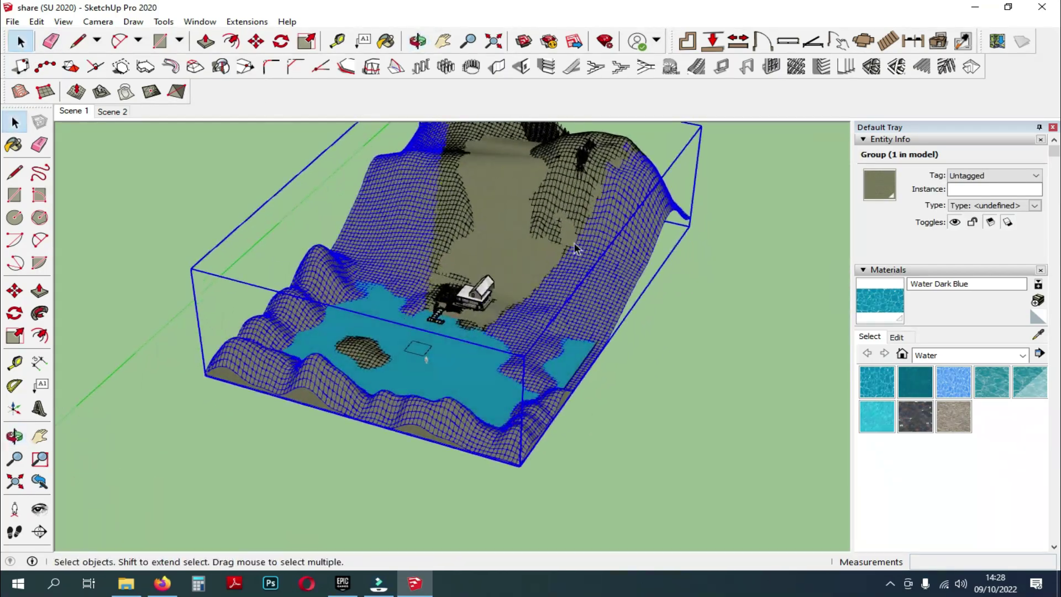
scroll(575, 276, "up", 10)
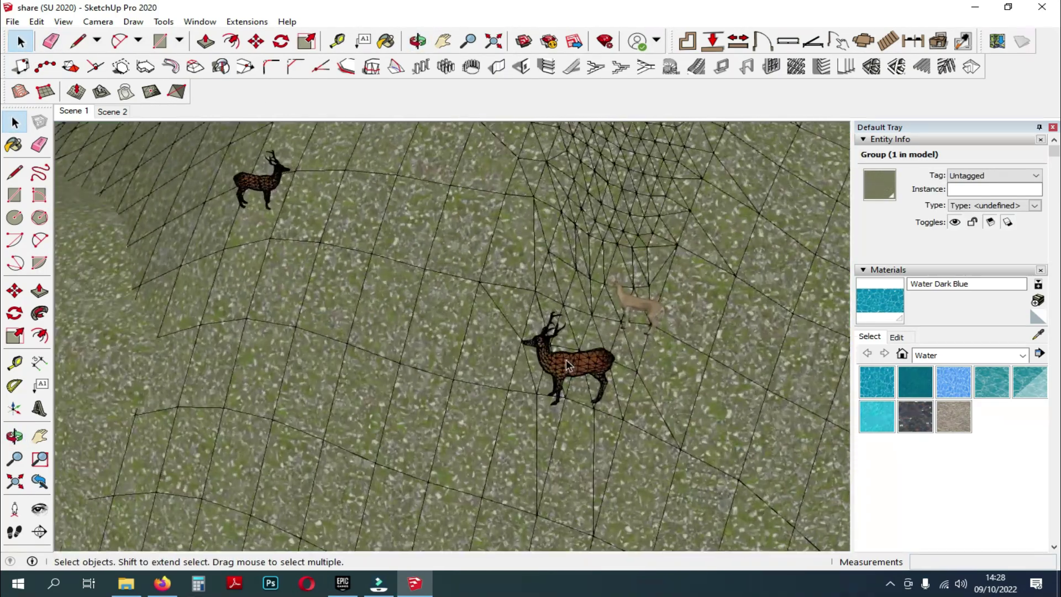
left_click(575, 370)
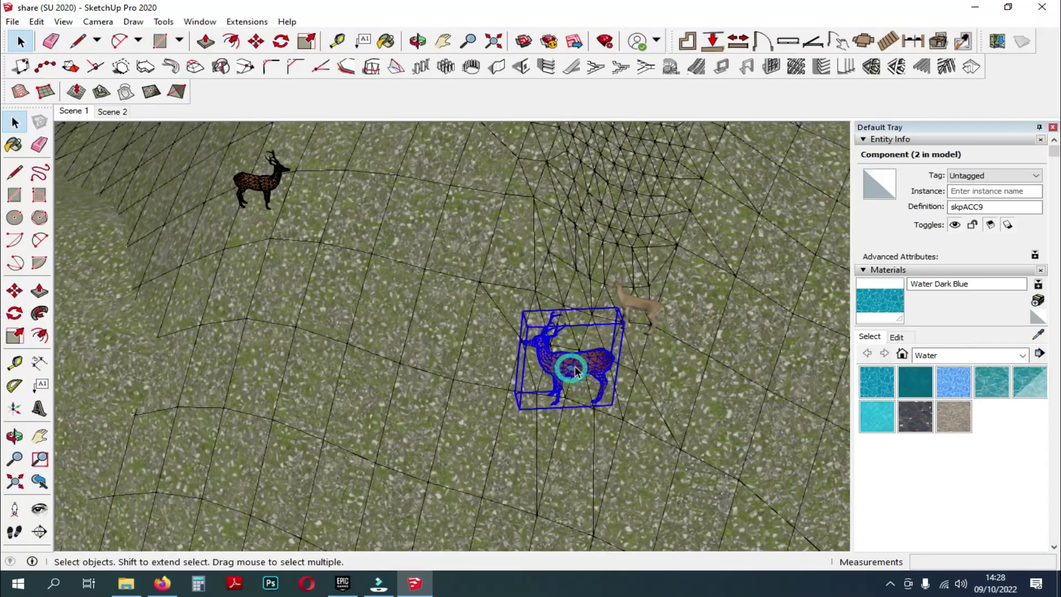
key("Delete")
left_click(639, 307)
key("Delete")
left_click(258, 187)
key("Delete")
Select the main terrain group surrounding the lake
scroll(433, 357, "down", 8)
middle_click_drag(433, 357, 490, 296)
scroll(490, 304, "down", 2)
left_click(324, 360)
scroll(500, 317, "down", 5)
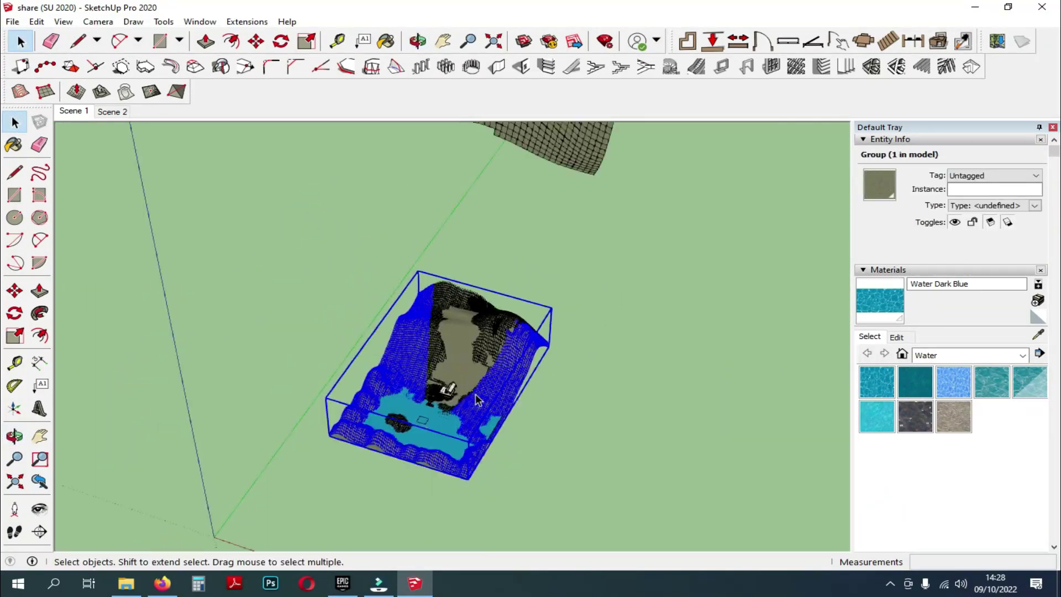
scroll(475, 393, "up", 5)
scroll(394, 334, "down", 5)
key("s")
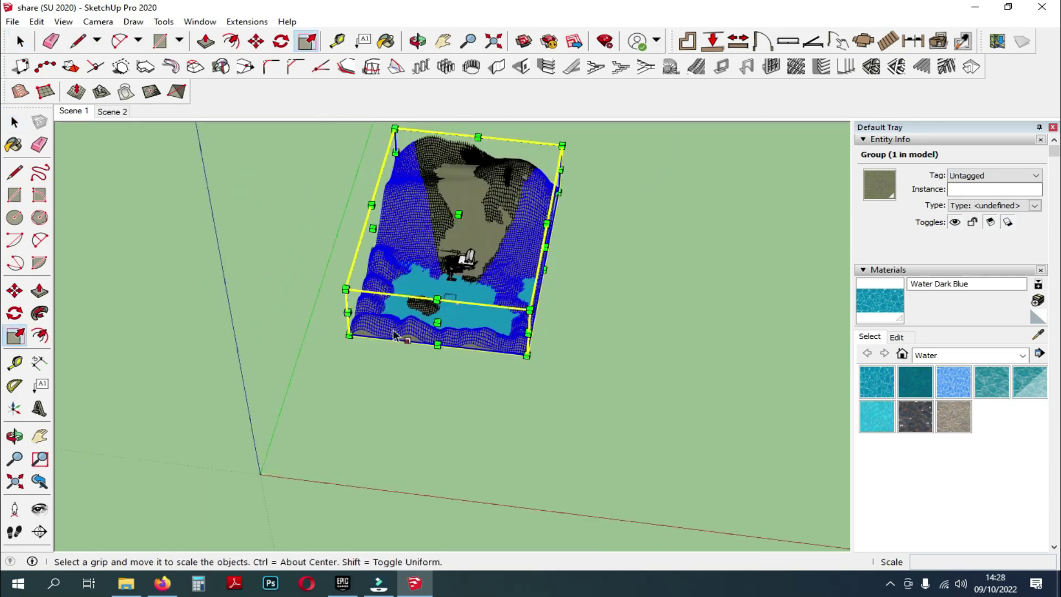
left_click(545, 247)
key("Escape")
key("space")
Add the second terrain group behind it to the selection and widen both groups along the red axis
scroll(510, 168, "up", 3)
left_click(516, 176, "shift")
middle_click_drag(523, 215, 486, 267)
key("s")
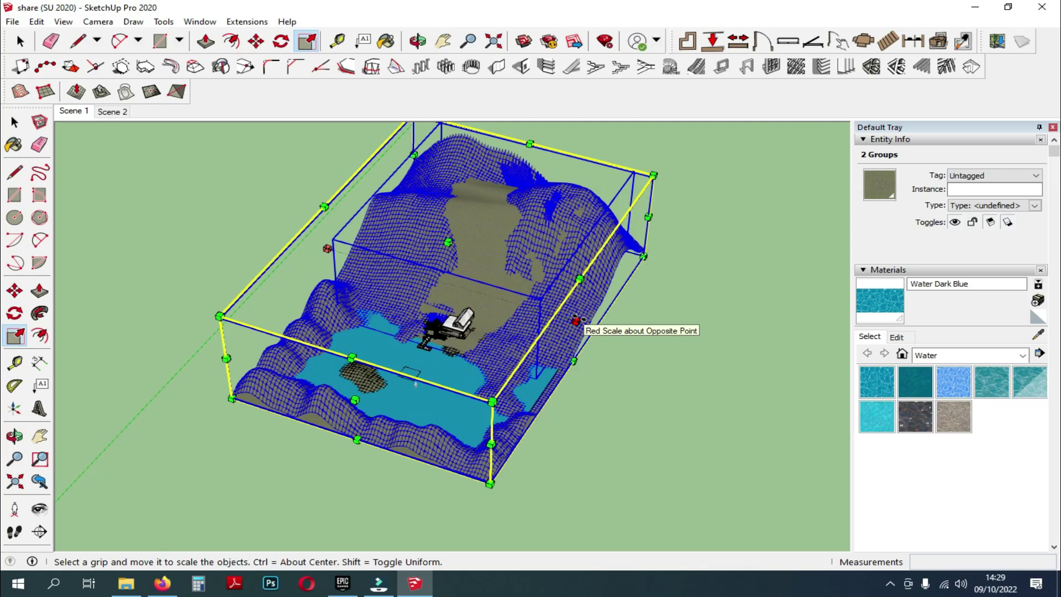
left_click(576, 321)
left_click(630, 338)
scroll(505, 347, "up", 4)
middle_click_drag(445, 334, 301, 224)
scroll(553, 331, "down", 2)
left_click(237, 301)
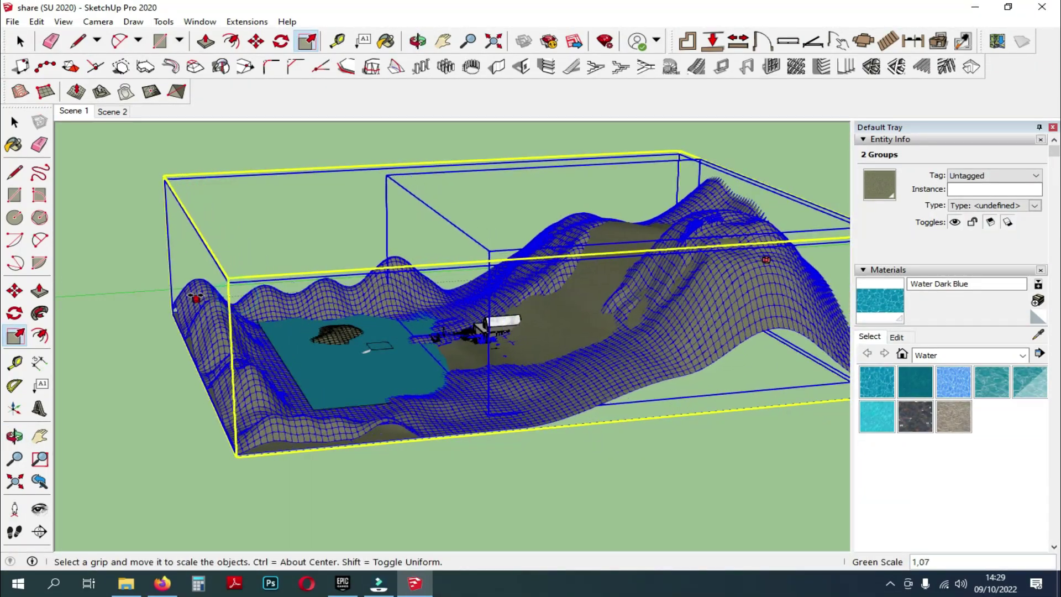
key("Escape")
Examine the widened terrain around the house, the pier and the lake shore
scroll(511, 349, "up", 5)
middle_click_drag(497, 303, 448, 260)
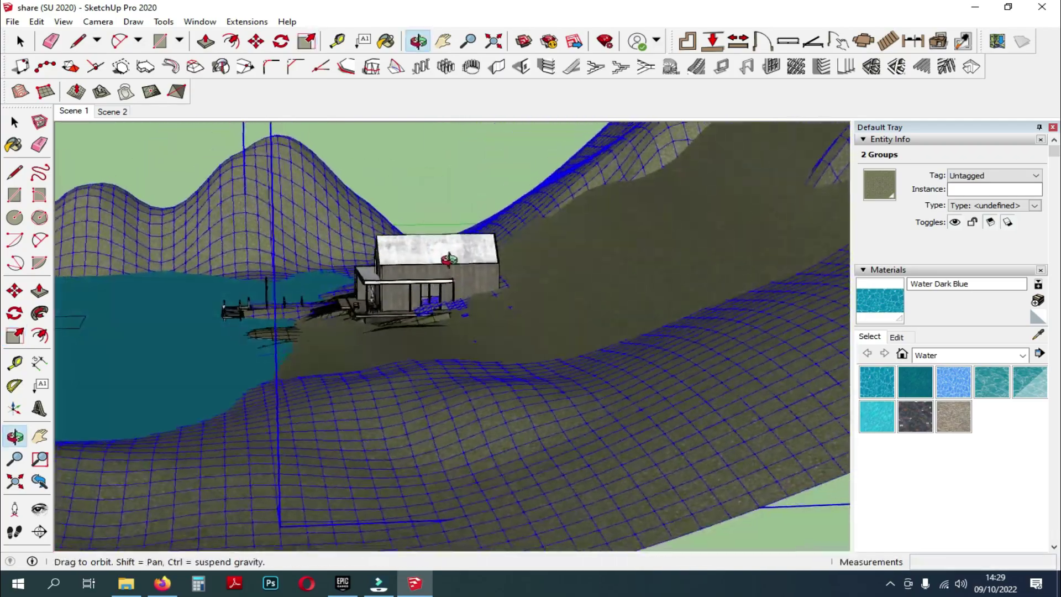
scroll(448, 260, "down", 10)
key("space")
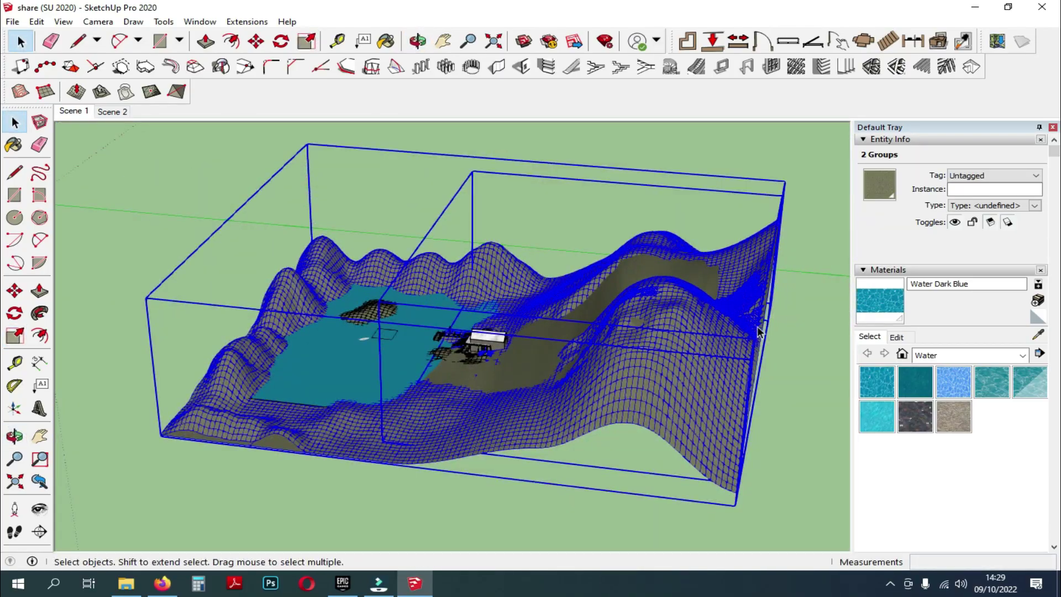
middle_click_drag(758, 332, 381, 334)
scroll(578, 301, "up", 6)
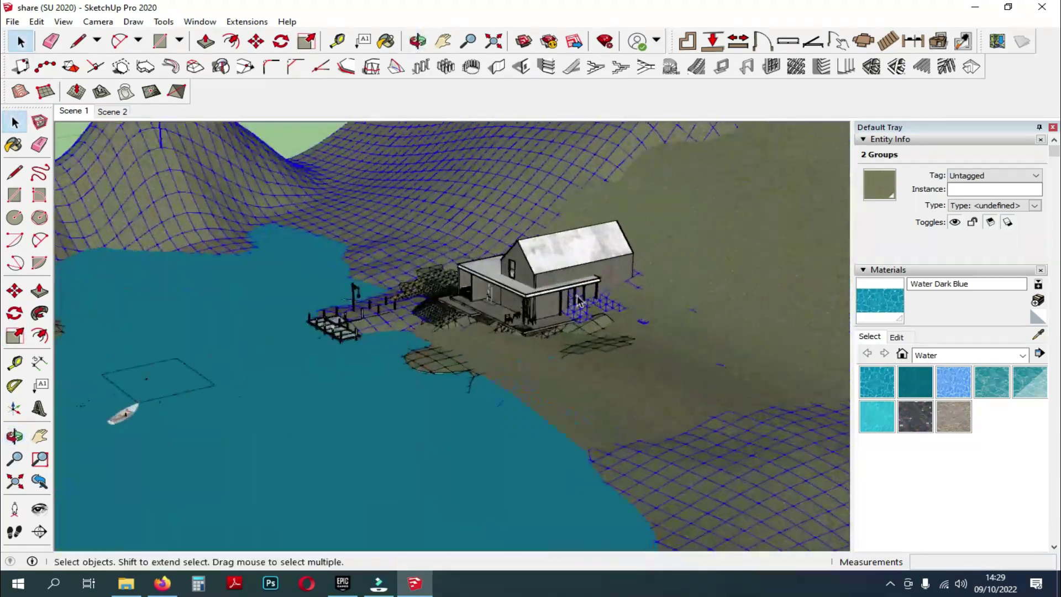
middle_click_drag(579, 301, 539, 317)
scroll(497, 320, "down", 8)
Stretch the water surface group sideways to reach the side edge of the widened terrain
left_click(541, 402)
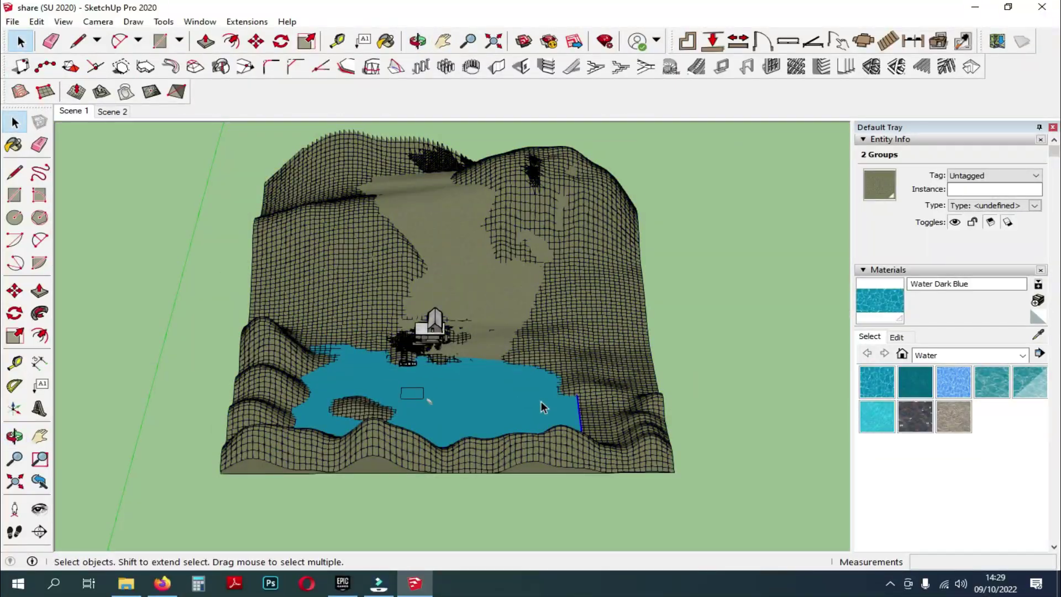
scroll(498, 403, "up", 3)
middle_click_drag(496, 396, 486, 416)
scroll(455, 346, "down", 3)
key("s")
scroll(569, 379, "up", 3)
left_click_drag(541, 369, 658, 365)
middle_click_drag(657, 365, 188, 332)
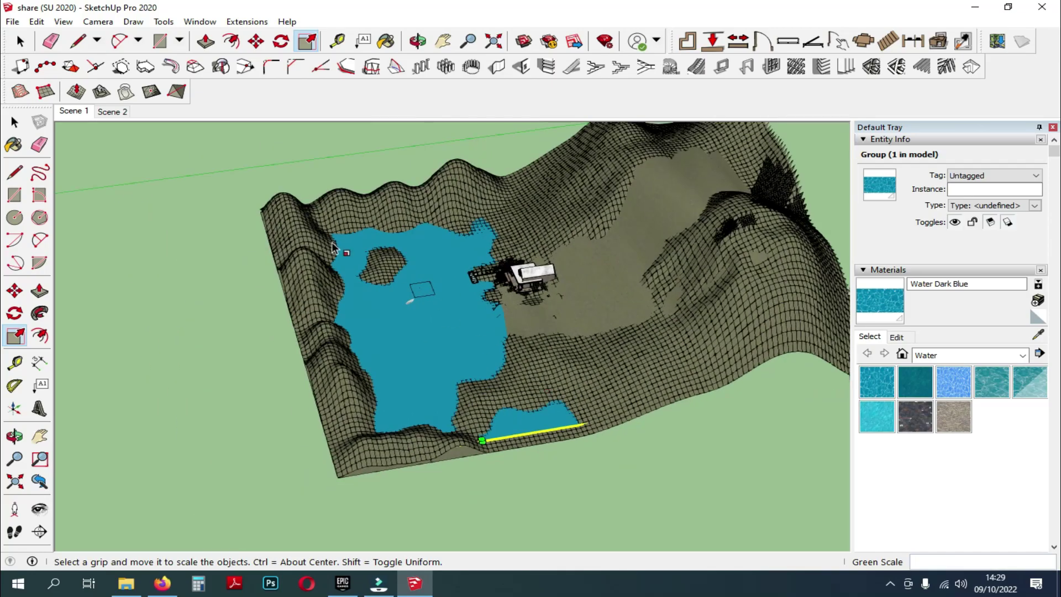
middle_click_drag(185, 307, 298, 234)
key("space")
left_click(151, 263)
Delete the edges of the rectangular outline lying on the water around the bird and branches
scroll(285, 289, "up", 5)
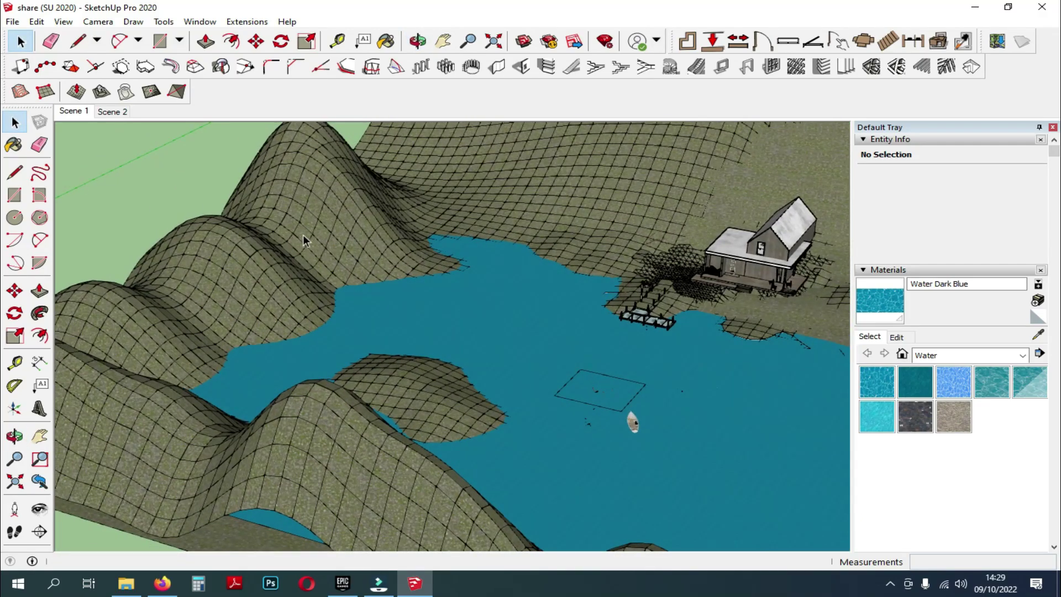
middle_click_drag(430, 333, 334, 336)
scroll(639, 445, "up", 8)
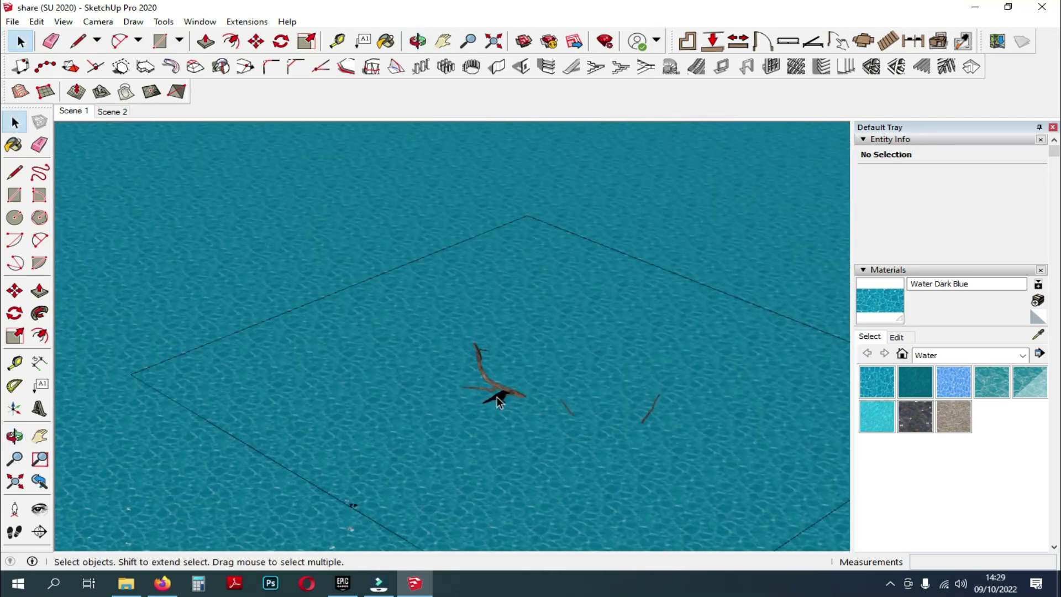
scroll(498, 397, "up", 2)
left_click(350, 204)
scroll(367, 213, "down", 2)
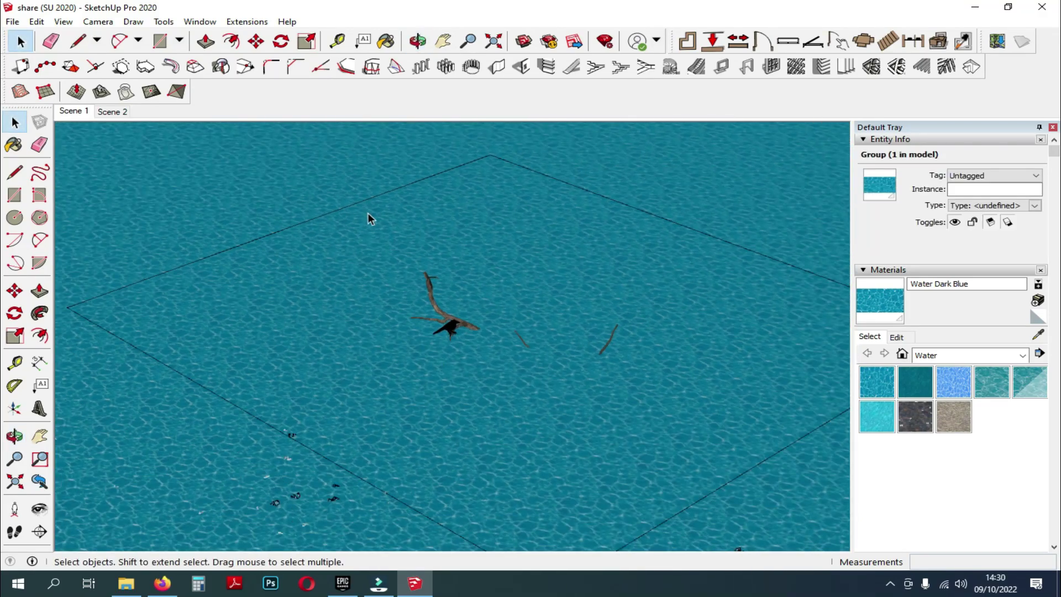
middle_click_drag(370, 219, 333, 345)
left_click(156, 374)
scroll(331, 345, "down", 2)
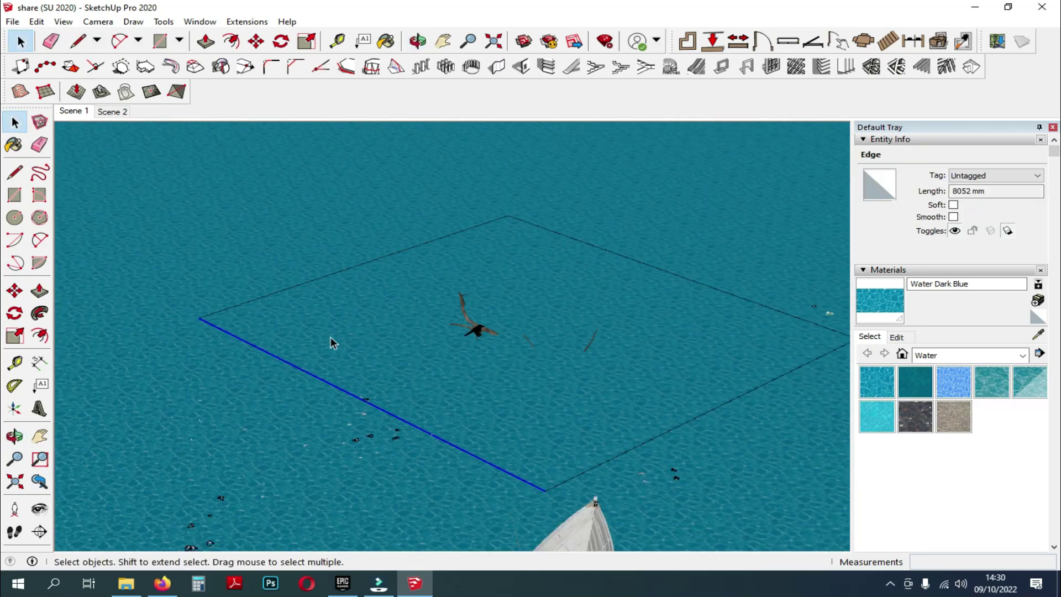
key("Delete")
left_click(615, 459)
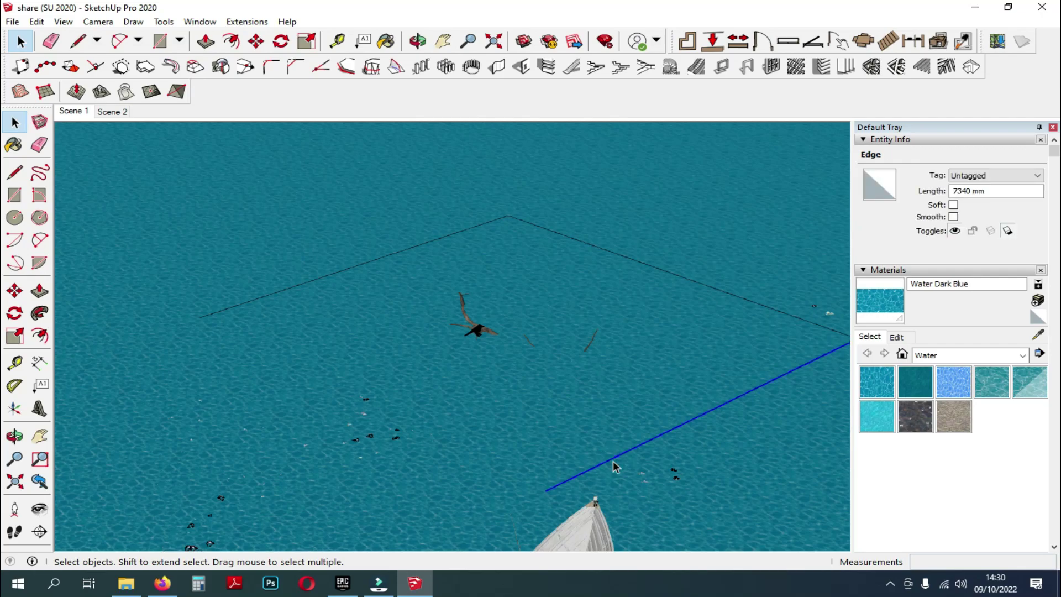
key("Delete")
left_click(629, 257)
key("Delete")
left_click(477, 226)
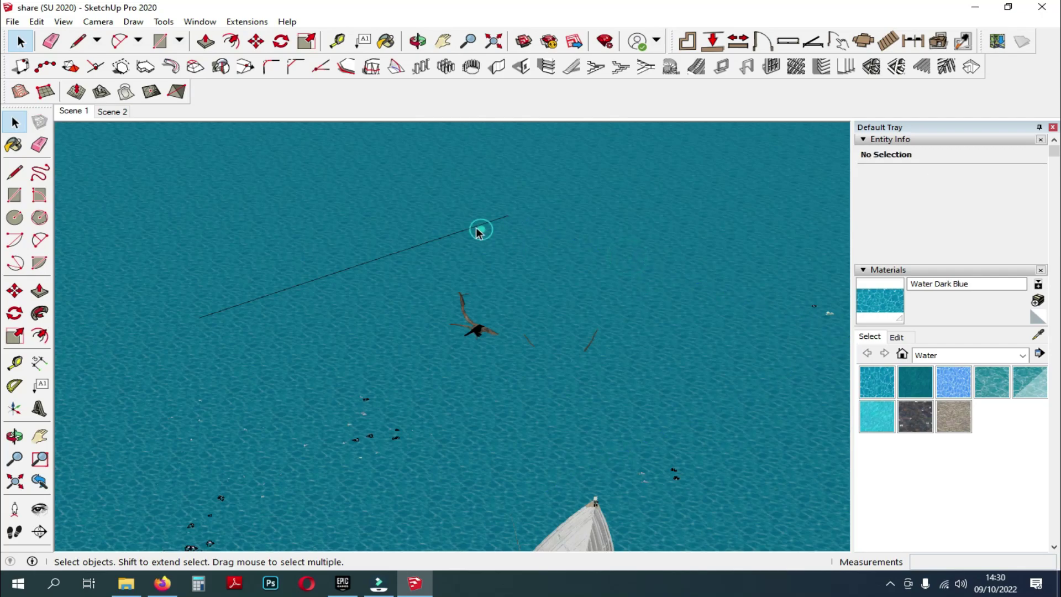
scroll(479, 304, "down", 2)
scroll(469, 321, "down", 3)
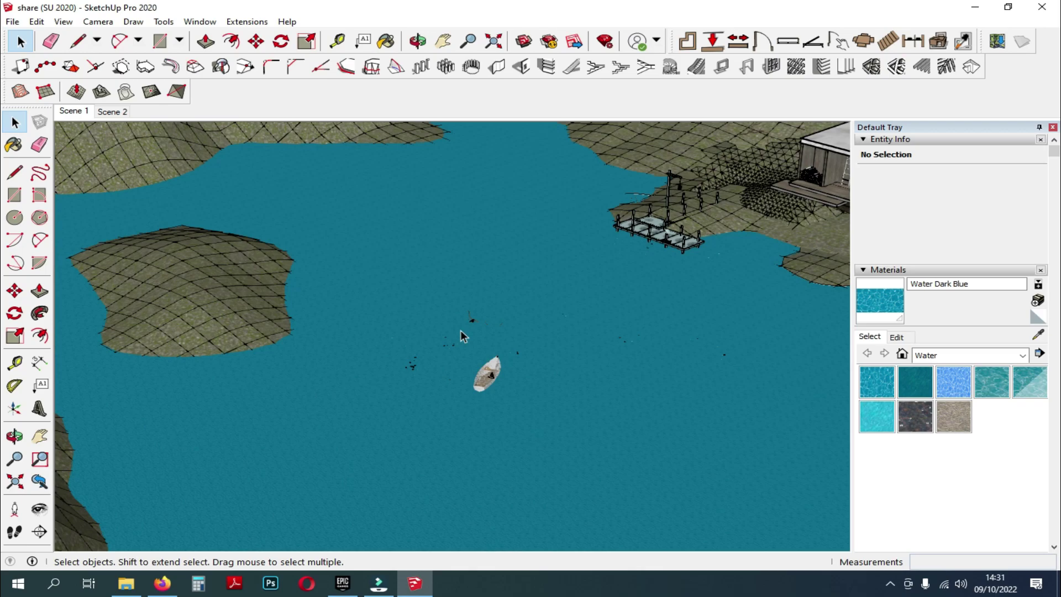
middle_click_drag(460, 330, 354, 293)
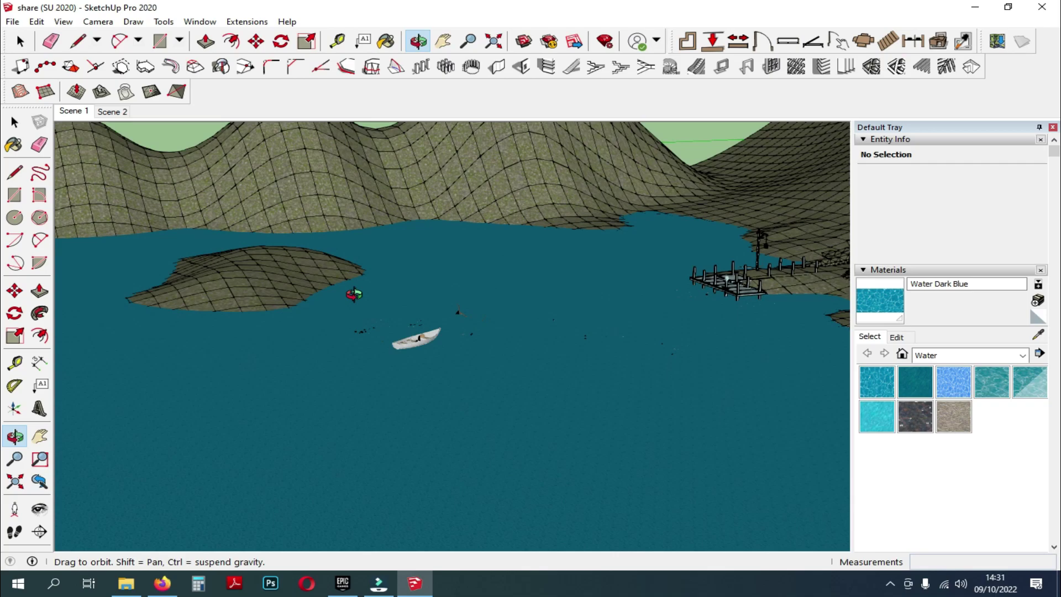
middle_click_drag(354, 295, 295, 286)
Move the large separate terrain group so that its lower corner meets the edge of the lake terrain
scroll(348, 363, "down", 5)
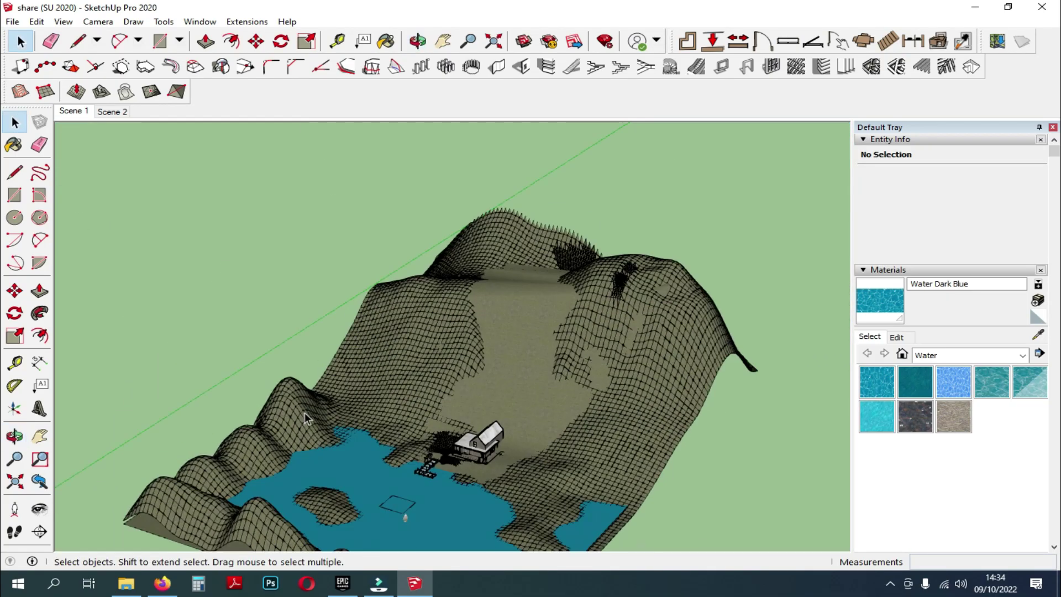
scroll(513, 217, "down", 5)
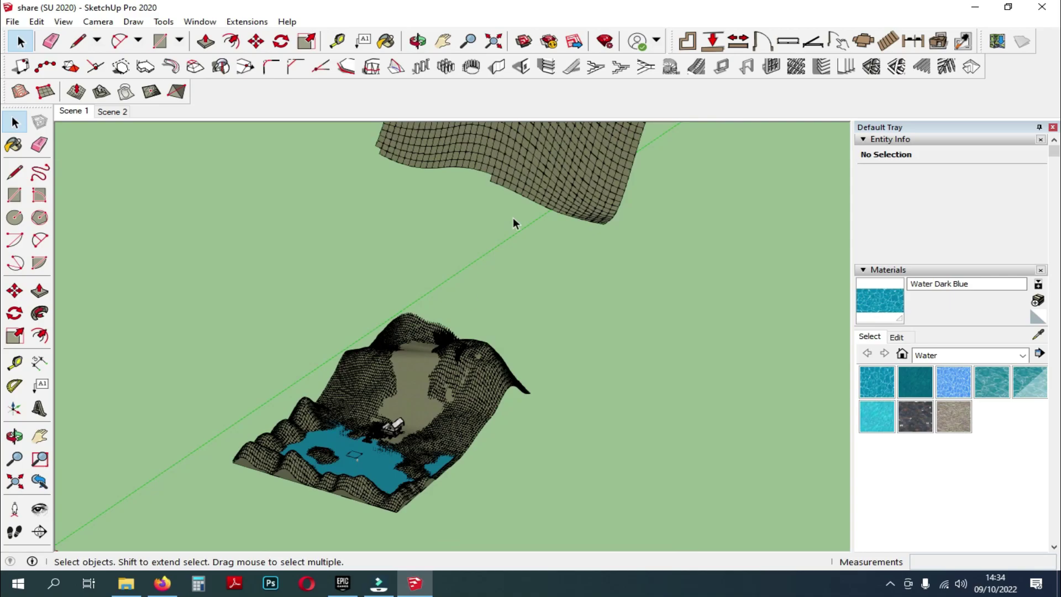
left_click(513, 217)
middle_click_drag(513, 217, 782, 303)
scroll(719, 307, "up", 5)
key("m")
left_click(695, 314)
scroll(699, 315, "down", 4)
scroll(426, 402, "up", 7)
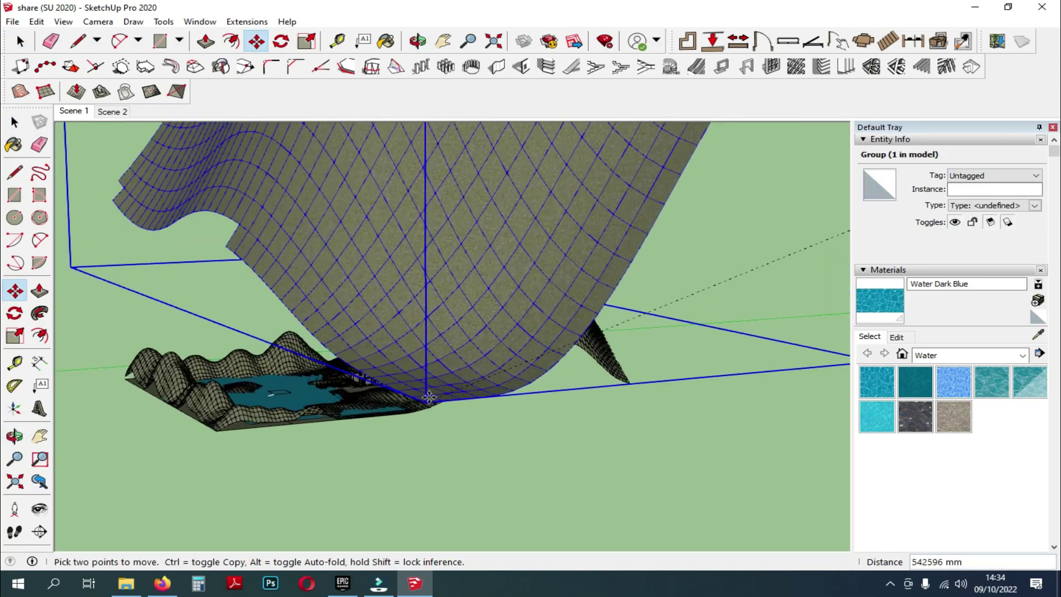
middle_click_drag(419, 408, 672, 397)
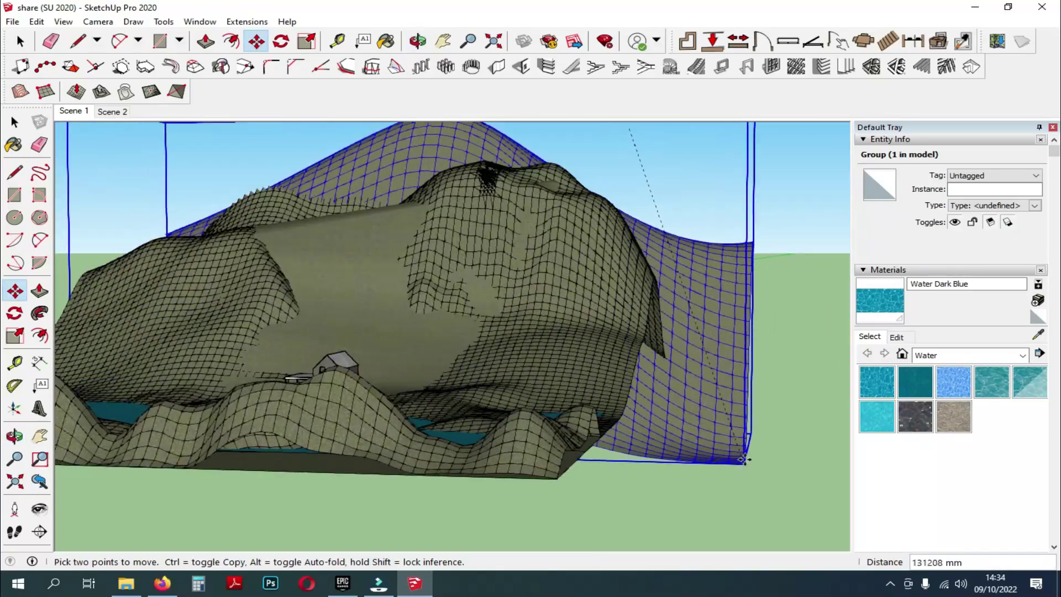
left_click(612, 425)
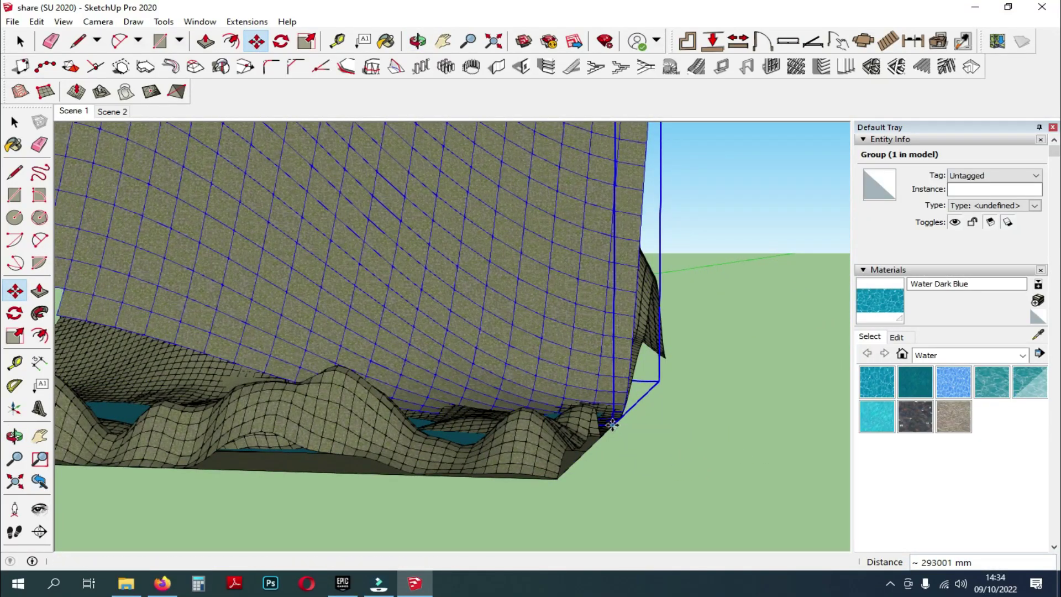
middle_click_drag(612, 424, 698, 482)
scroll(698, 483, "down", 6)
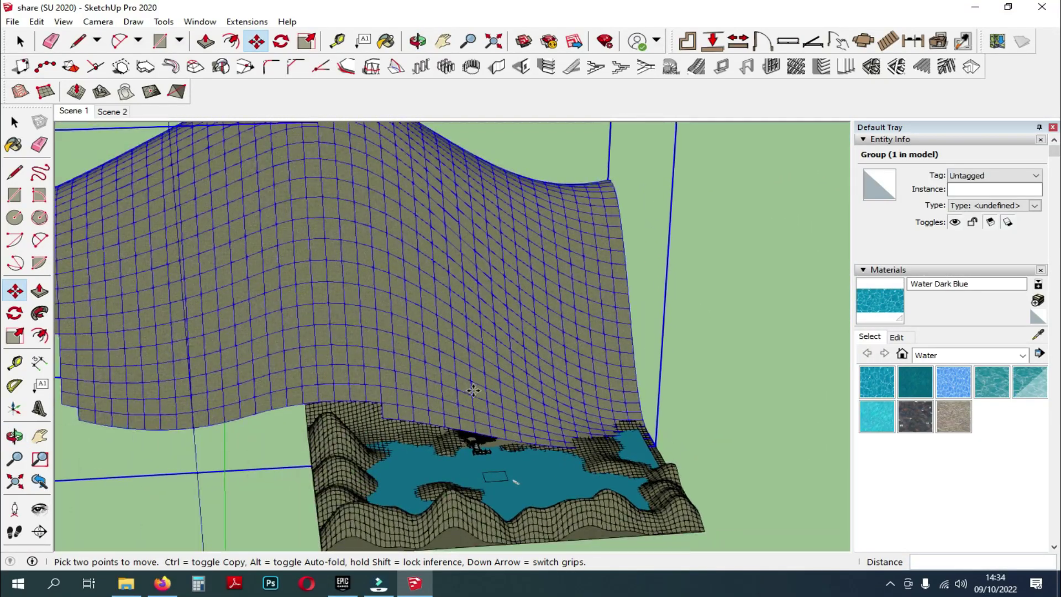
scroll(470, 390, "down", 1)
Scale the large terrain group down uniformly from its far upper corner
middle_click_drag(469, 389, 308, 293)
key("s")
left_click(212, 224)
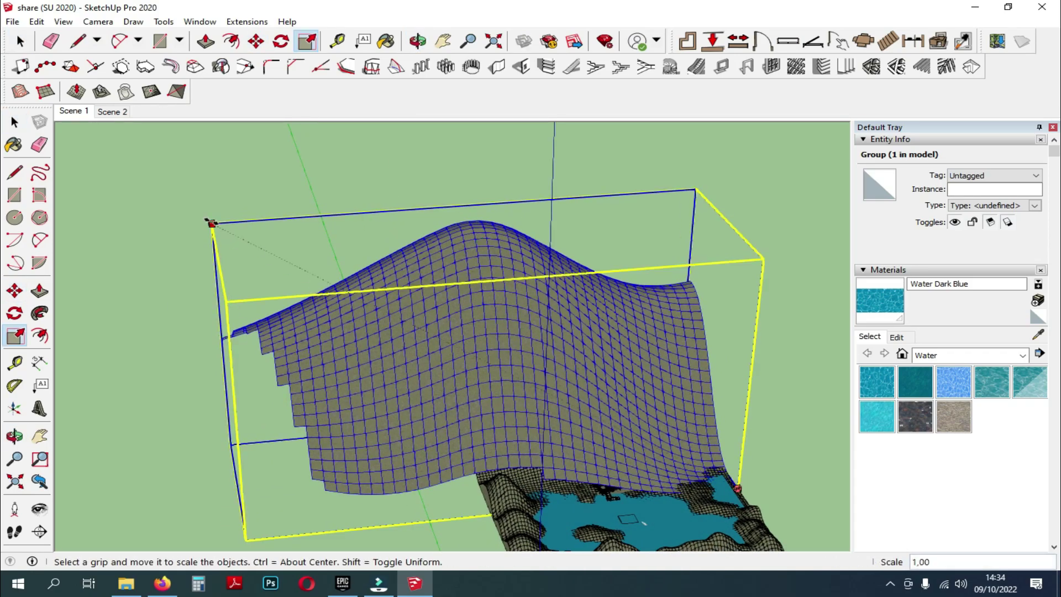
left_click(447, 342)
middle_click_drag(600, 404, 395, 419)
scroll(410, 453, "up", 1)
scroll(395, 420, "up", 1)
Delete the separate terrain group covering the house and clear the selection
key("m")
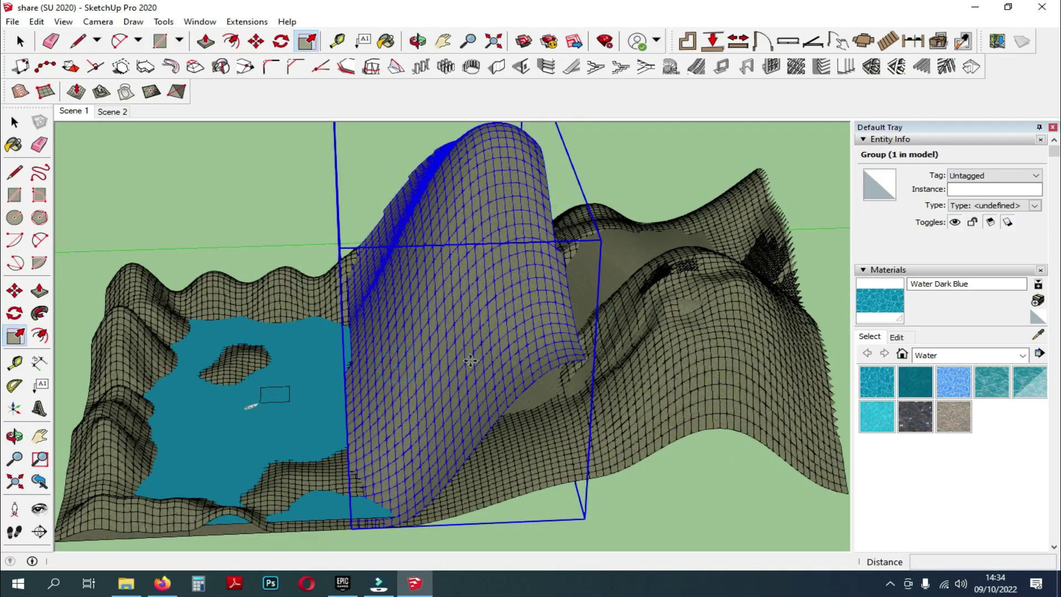
key("space")
left_click(482, 234)
key("Delete")
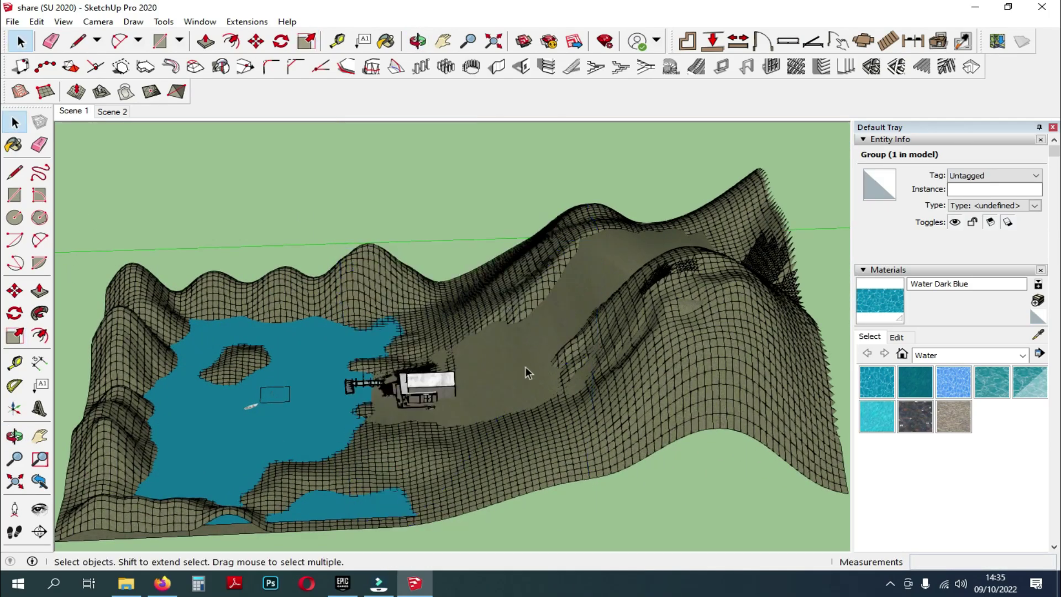
scroll(525, 367, "down", 2)
middle_click_drag(526, 366, 581, 318)
left_click(652, 213, "ctrl")
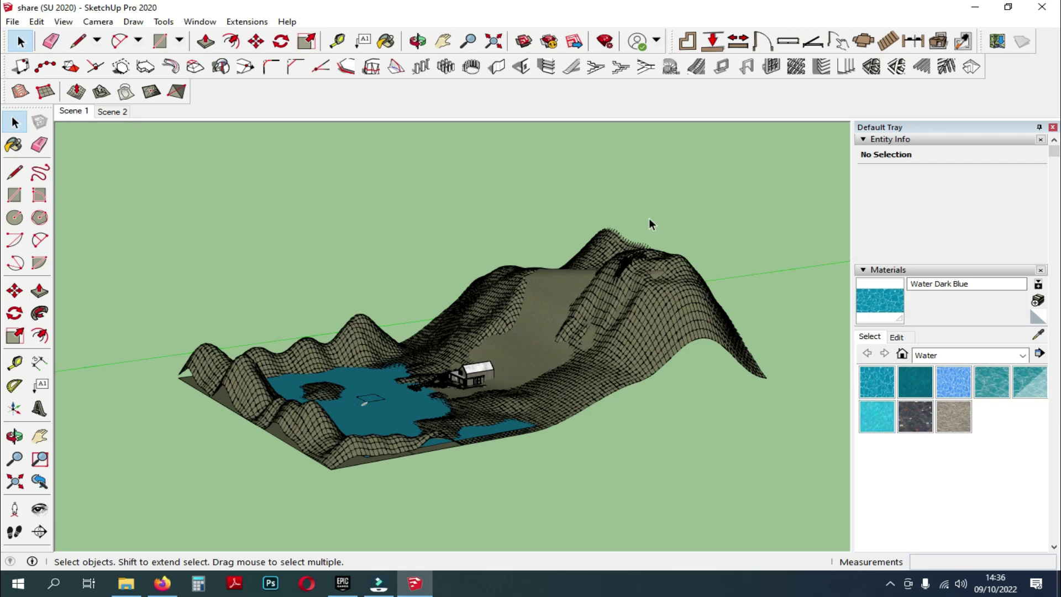
Close SketchUp, switch to the Epic Games Launcher and open its Twinmotion page
left_click(1042, 7)
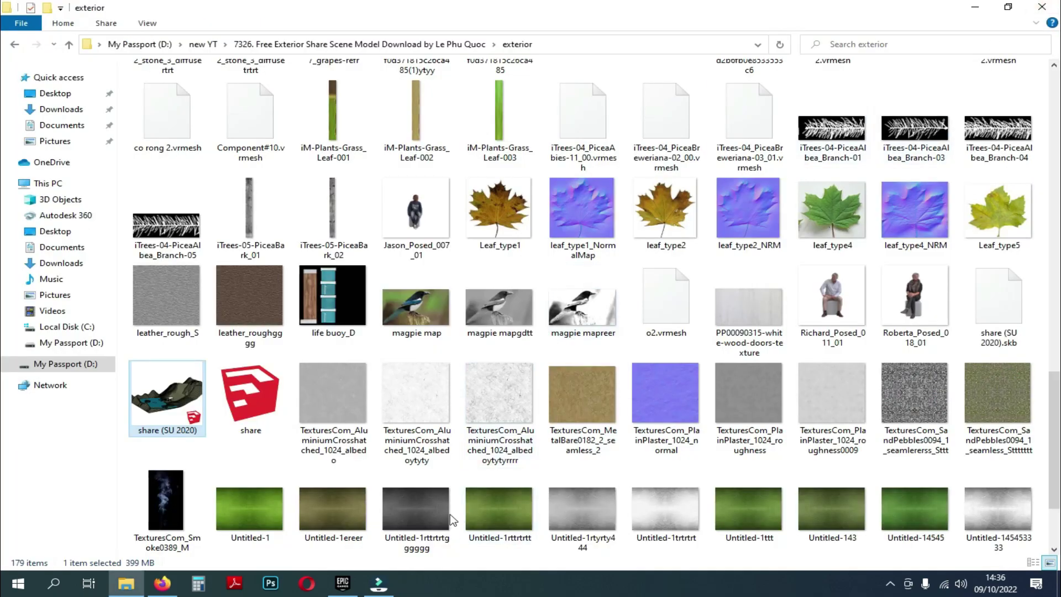
left_click(343, 584)
left_click(528, 35)
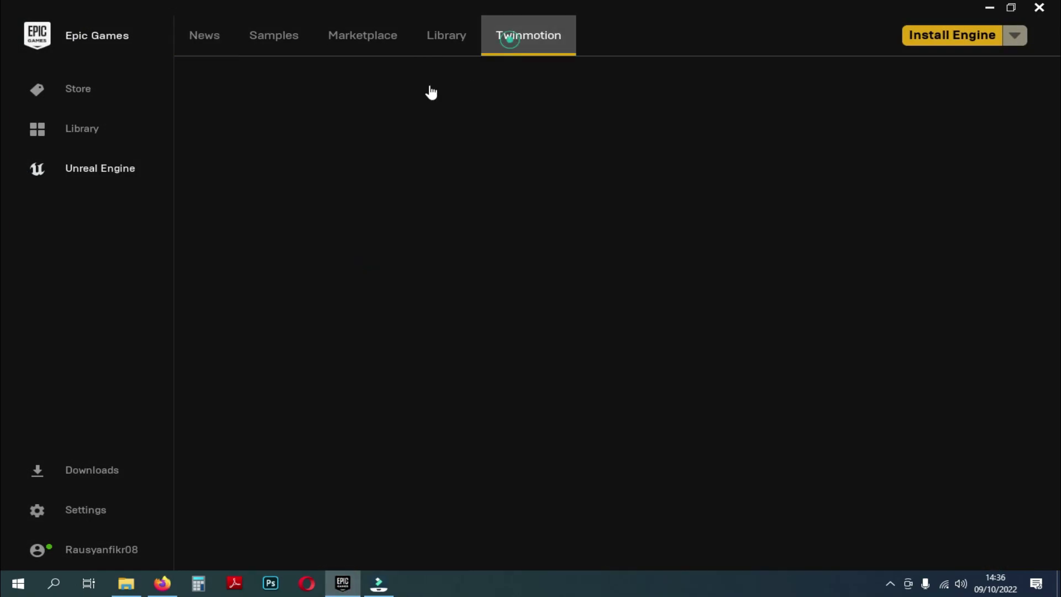
Launch Twinmotion and import the SketchUp geometry file share (SU 2020).skp, keeping its hierarchy
left_click(392, 248)
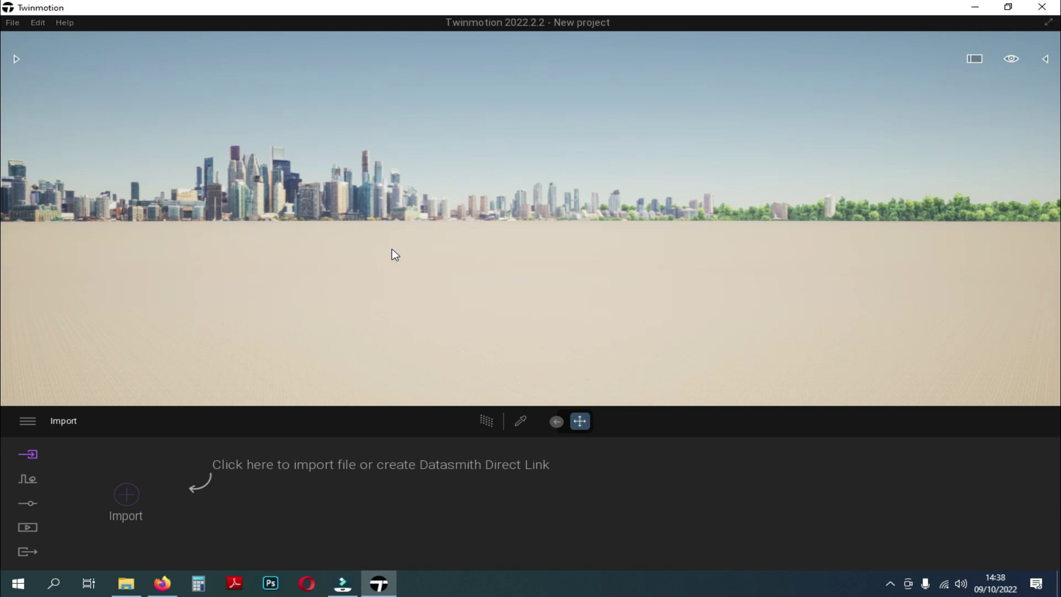
left_click(126, 494)
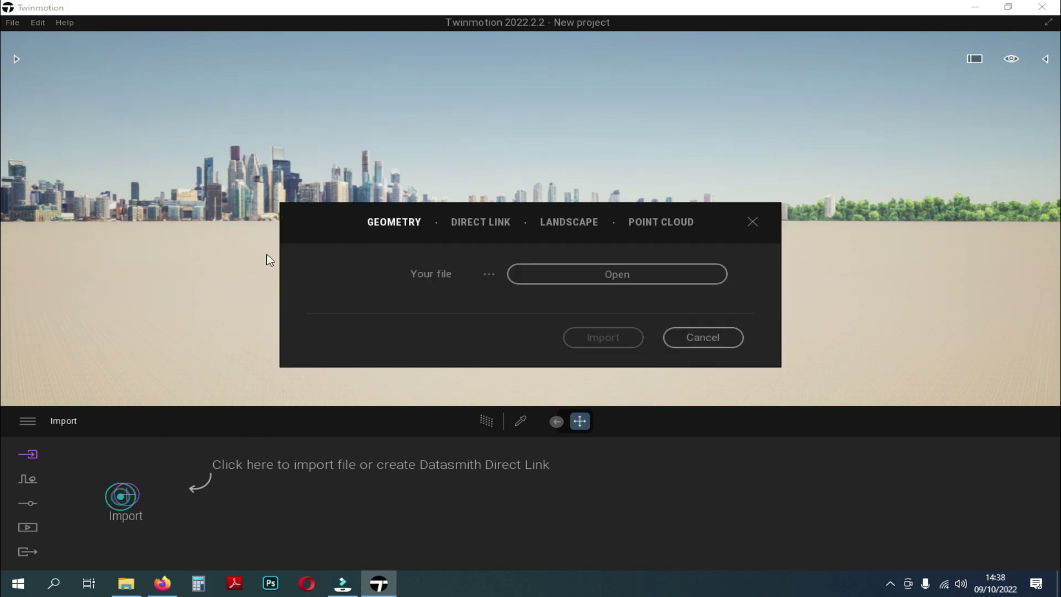
left_click(615, 273)
left_click(438, 238)
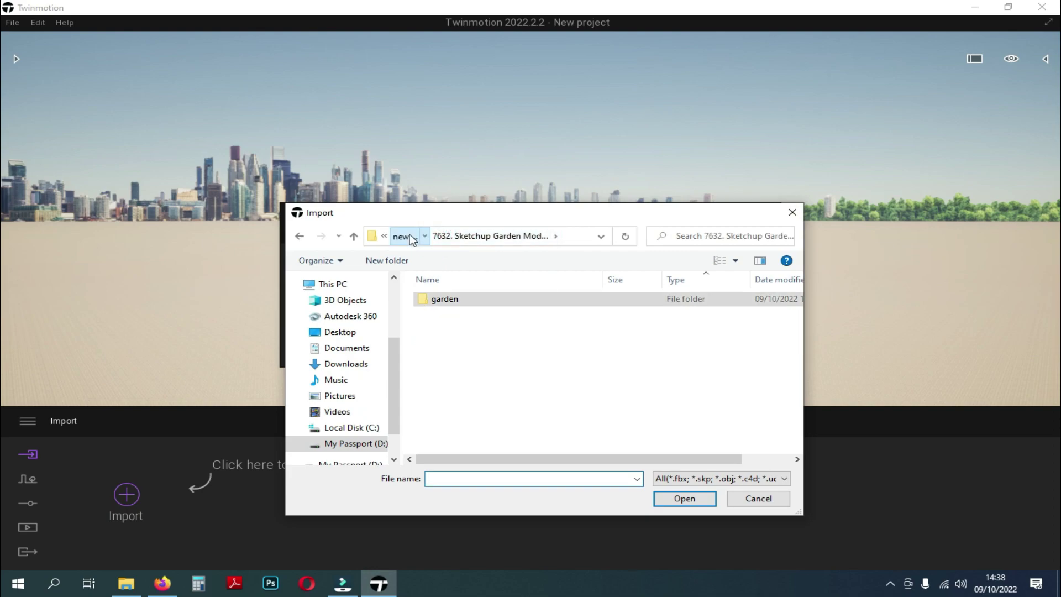
left_click(401, 236)
double_click(470, 297)
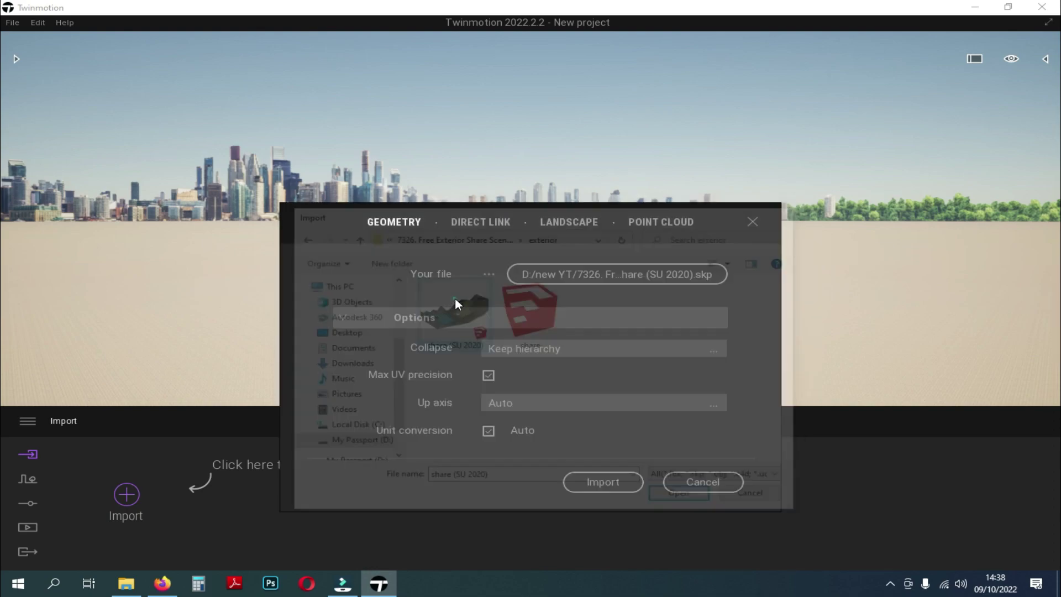
left_click(613, 484)
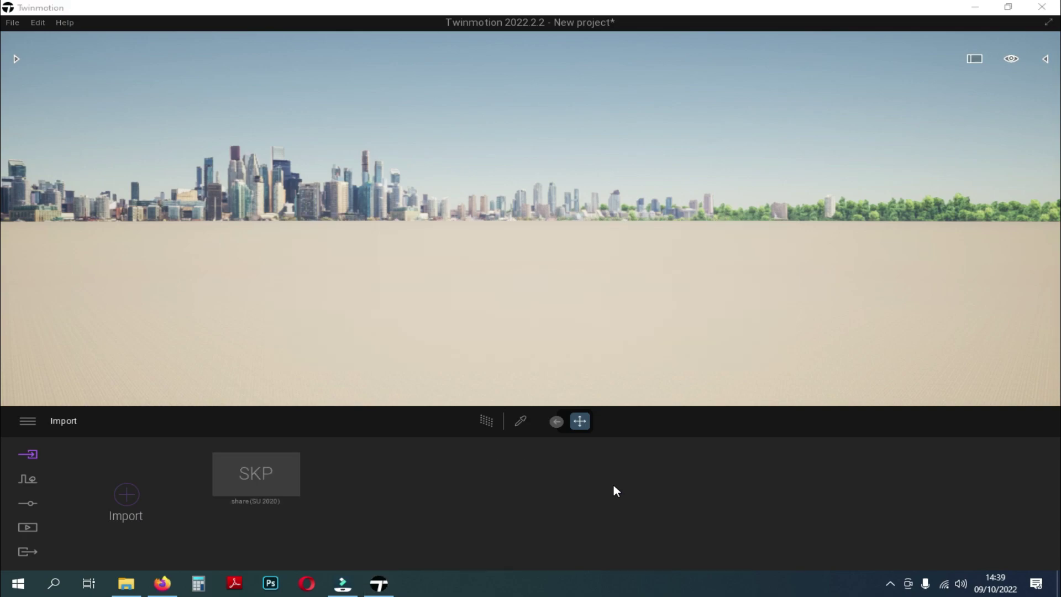
Examine the imported terrain and lakeside house up close, and check the library's landscape assets
right_click_drag(479, 326, 477, 246)
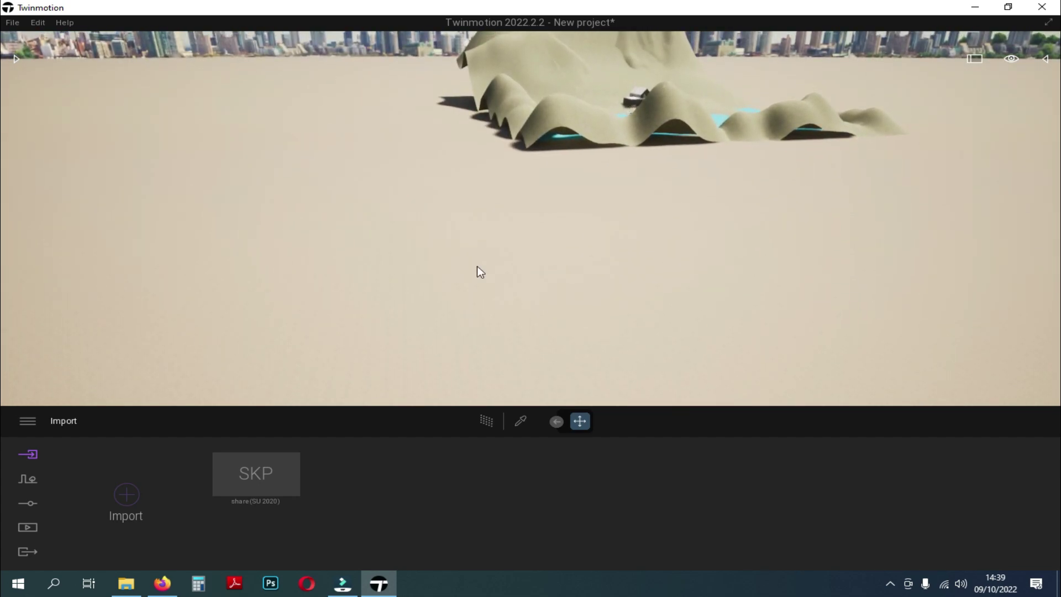
key("w")
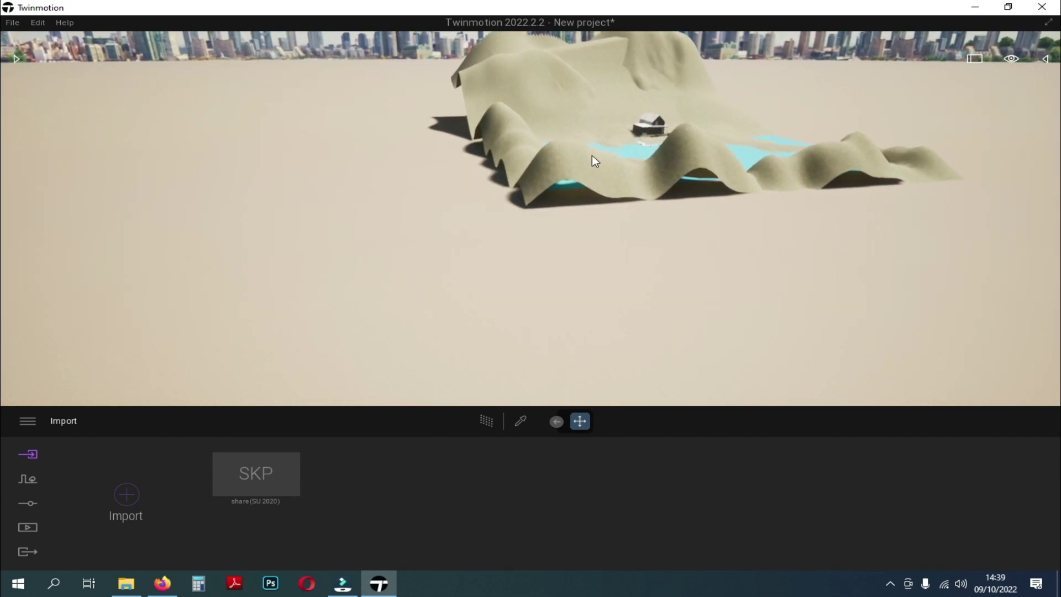
key("w")
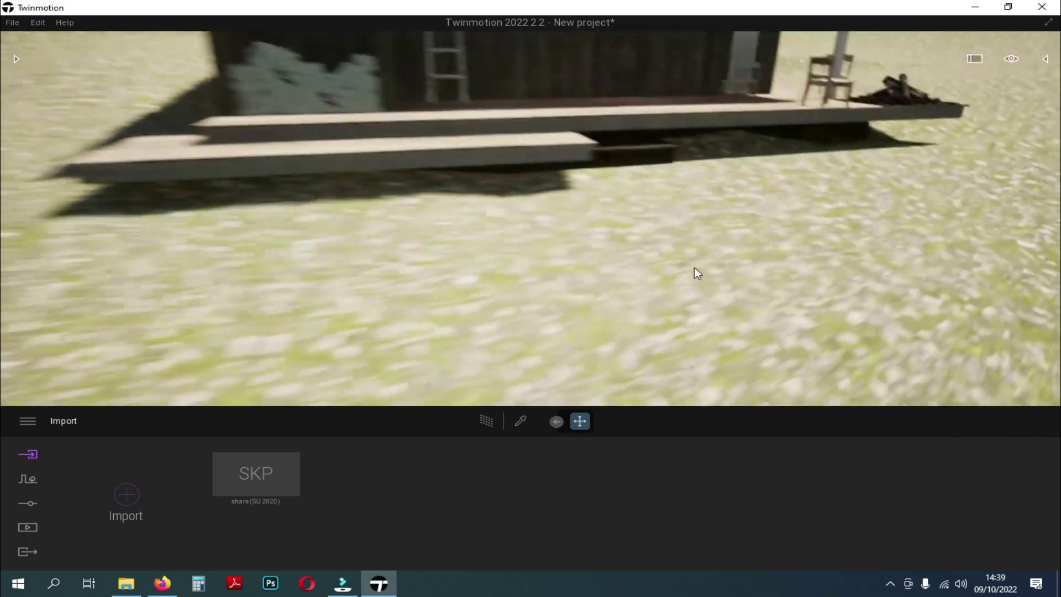
right_click_drag(694, 268, 668, 172)
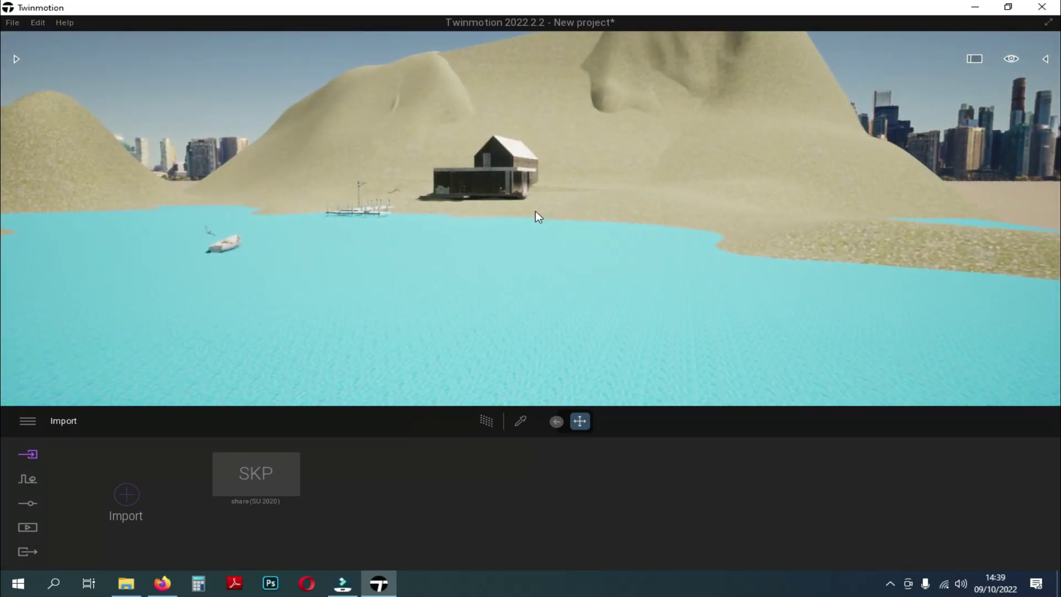
left_click(16, 60)
left_click(202, 138)
left_click(60, 142)
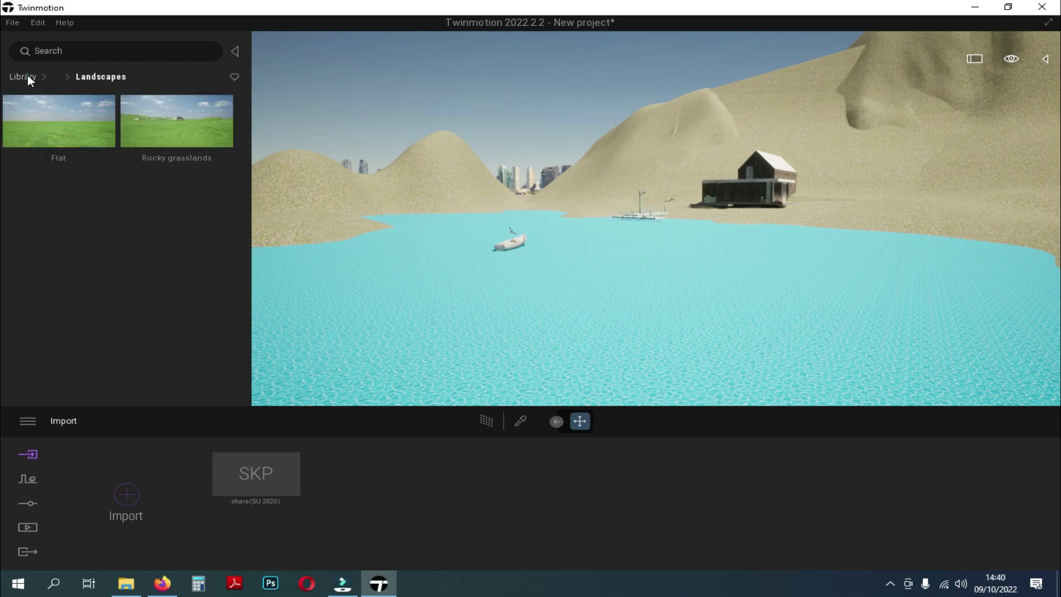
Open the library's Nature category of ground materials
left_click(28, 77)
left_click(60, 138)
left_click(69, 351)
left_click(184, 192)
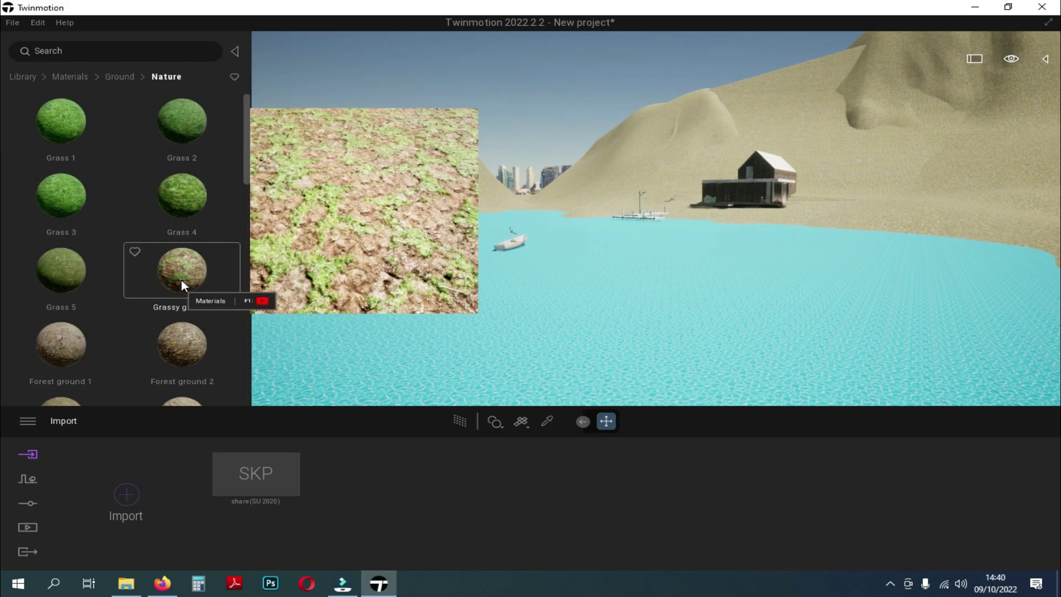
Try the Grassy ground, Forest ground 1 and Forest ground 2 materials on the hillside terrain
left_click_drag(175, 296, 939, 161)
key("ctrl+z")
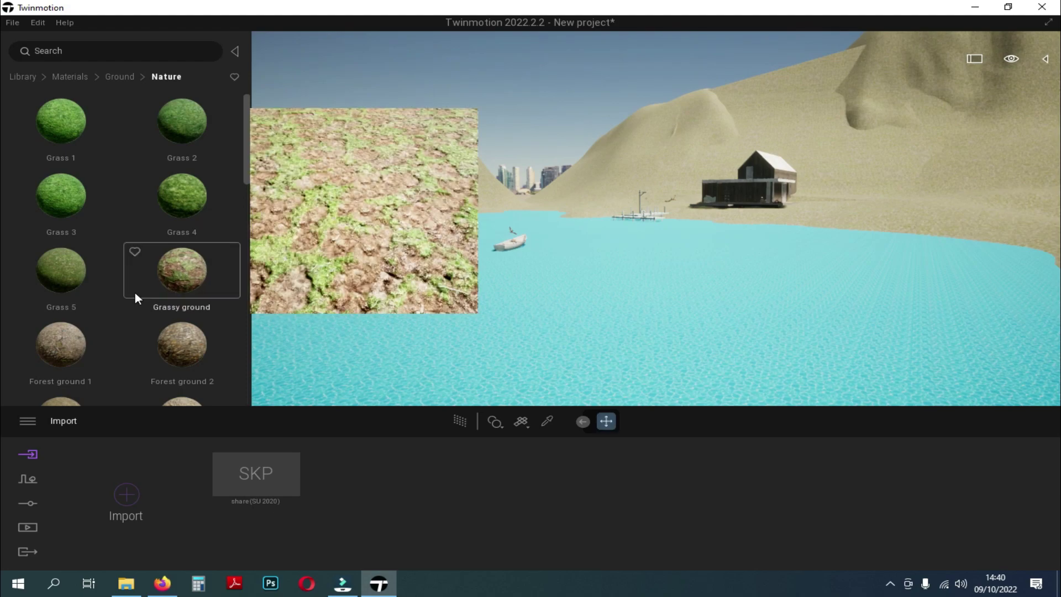
left_click_drag(61, 343, 1017, 116)
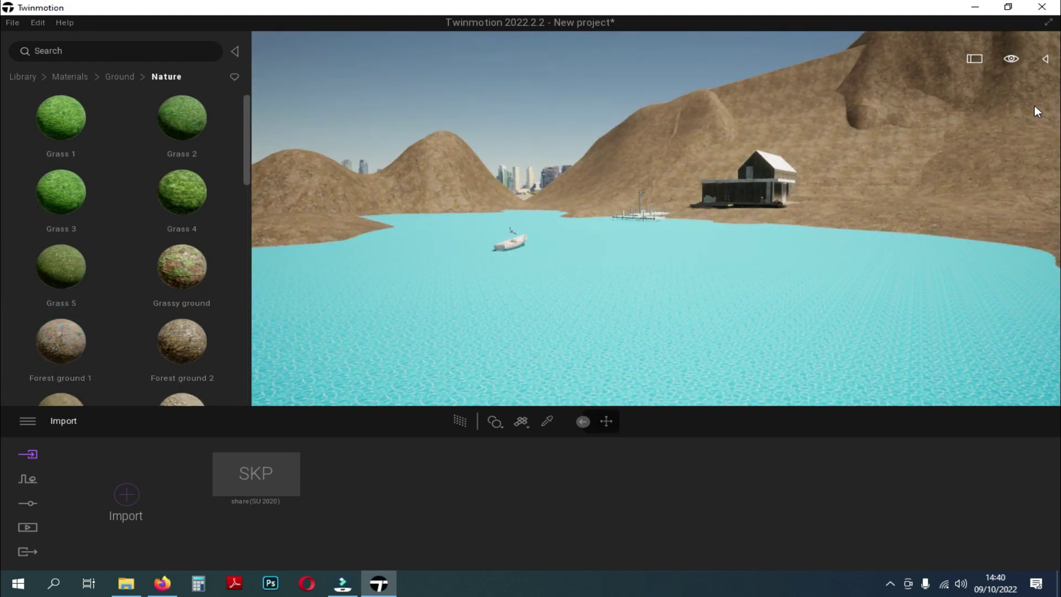
right_click_drag(1034, 106, 784, 206)
scroll(173, 284, "down", 1)
scroll(173, 284, "down", 1)
left_click_drag(173, 284, 943, 102)
Apply the Grass 5 material to the terrain around the house
key("w")
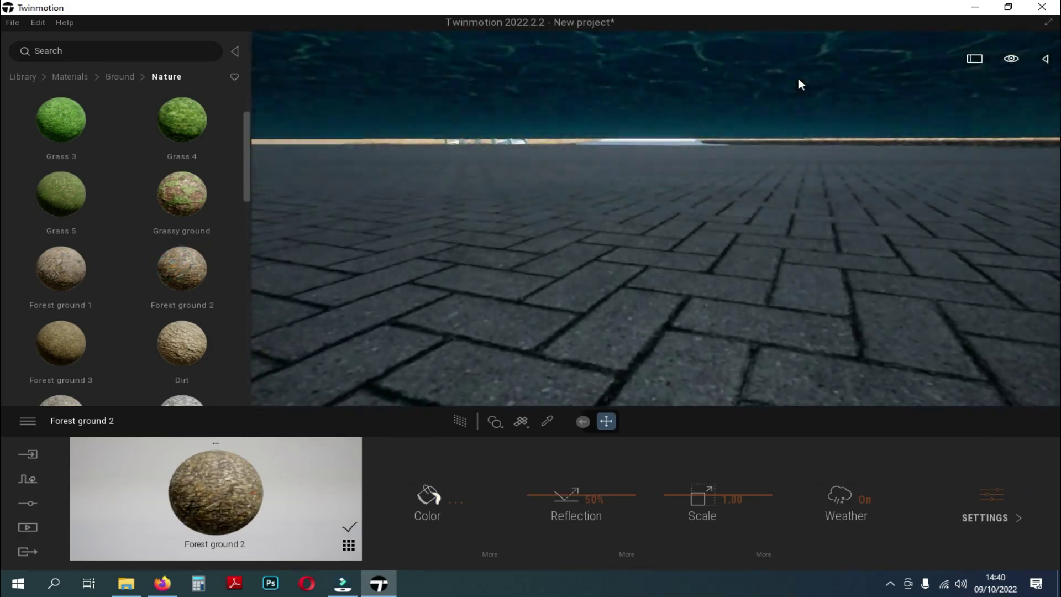
key("e")
key("e")
key("w")
right_click_drag(528, 210, 636, 242)
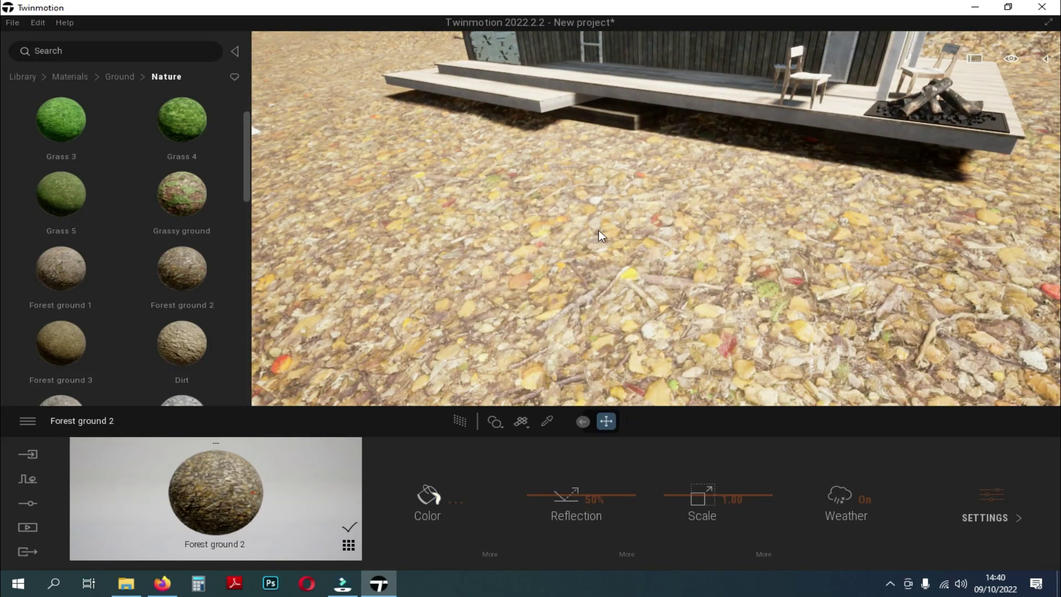
mouse_move(76, 221)
left_click_drag(376, 260, 687, 223)
scroll(691, 220, "down", 10)
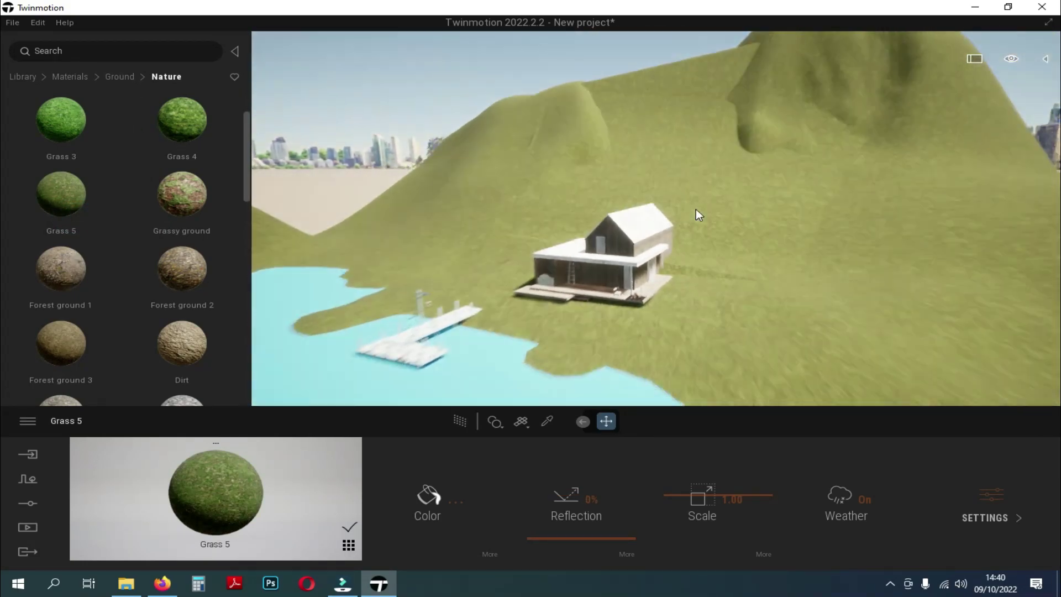
scroll(695, 209, "down", 2)
right_click_drag(696, 209, 418, 240)
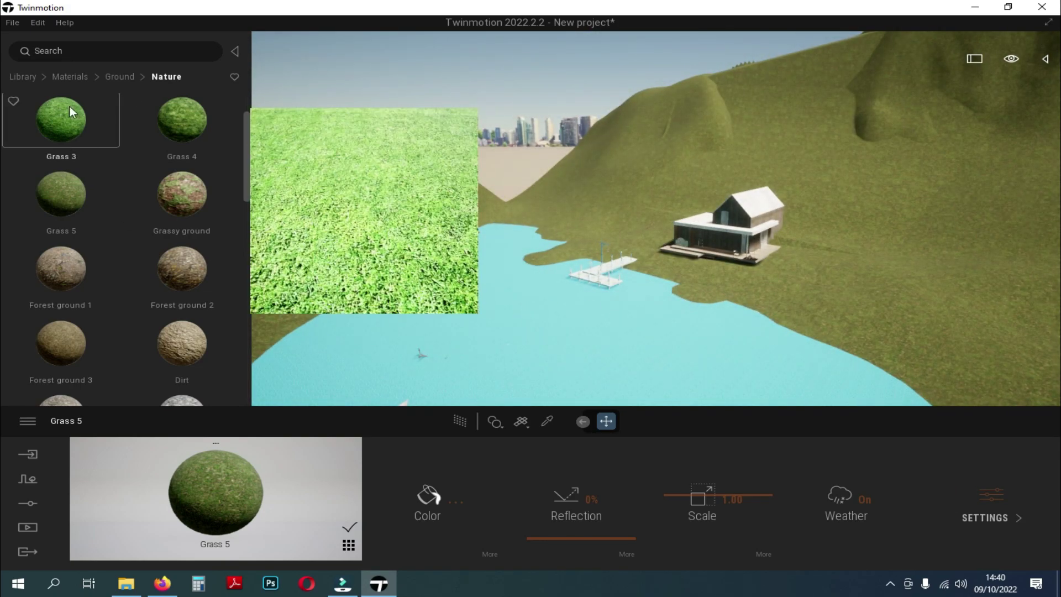
Look through the library's material categories and the particle objects, and return to the library's main categories
left_click(70, 76)
scroll(135, 241, "down", 5)
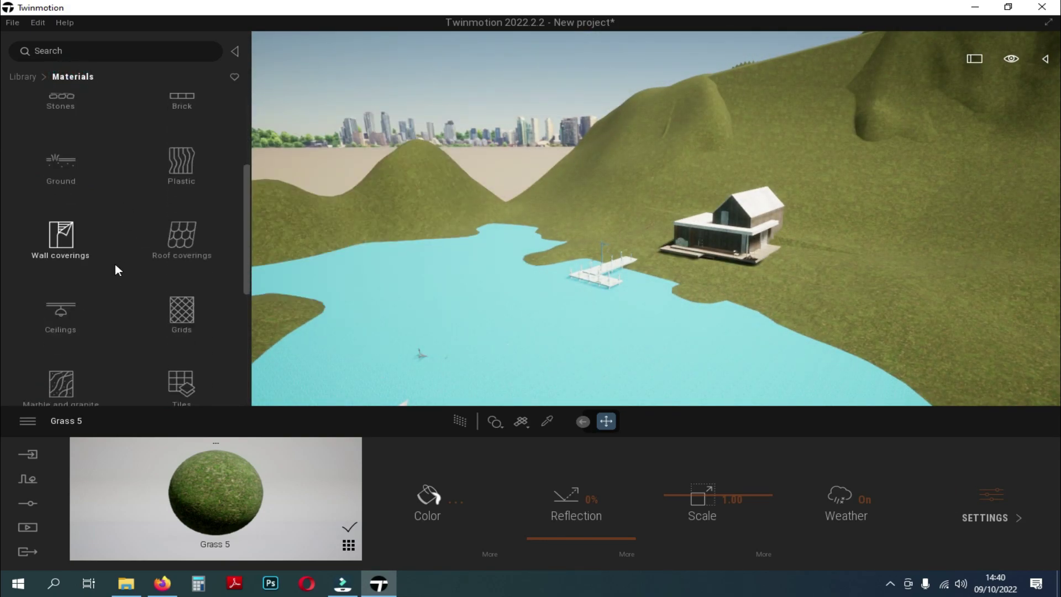
scroll(132, 288, "up", 2)
scroll(137, 300, "up", 3)
left_click(23, 76)
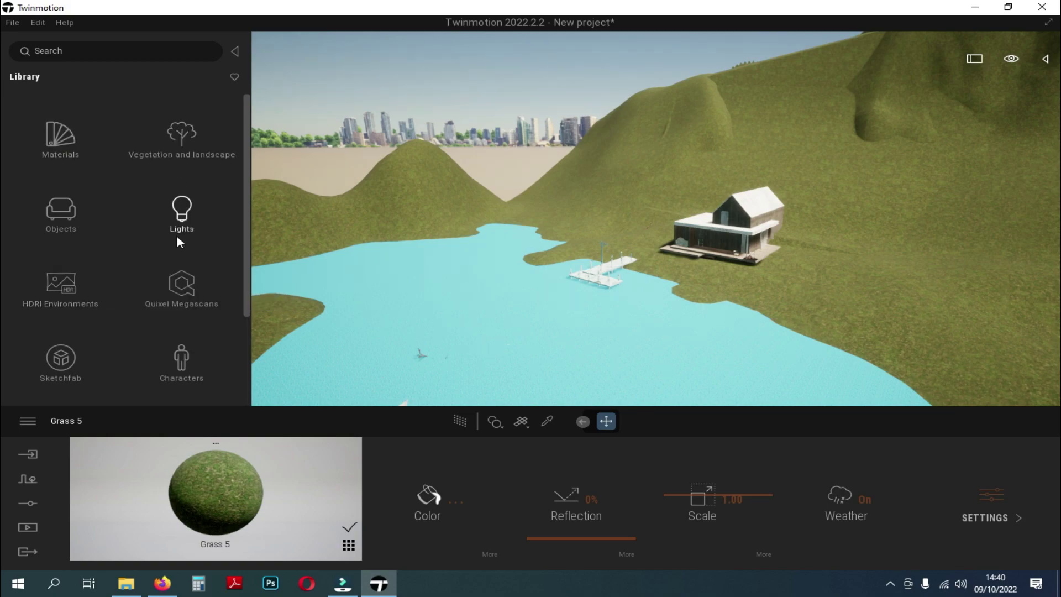
left_click(76, 223)
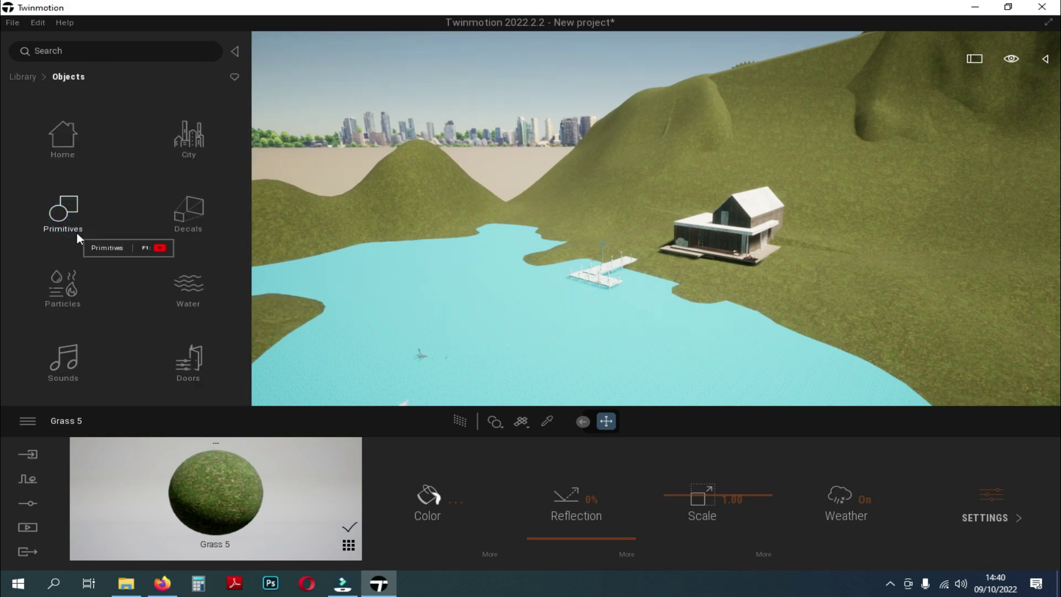
left_click(63, 305)
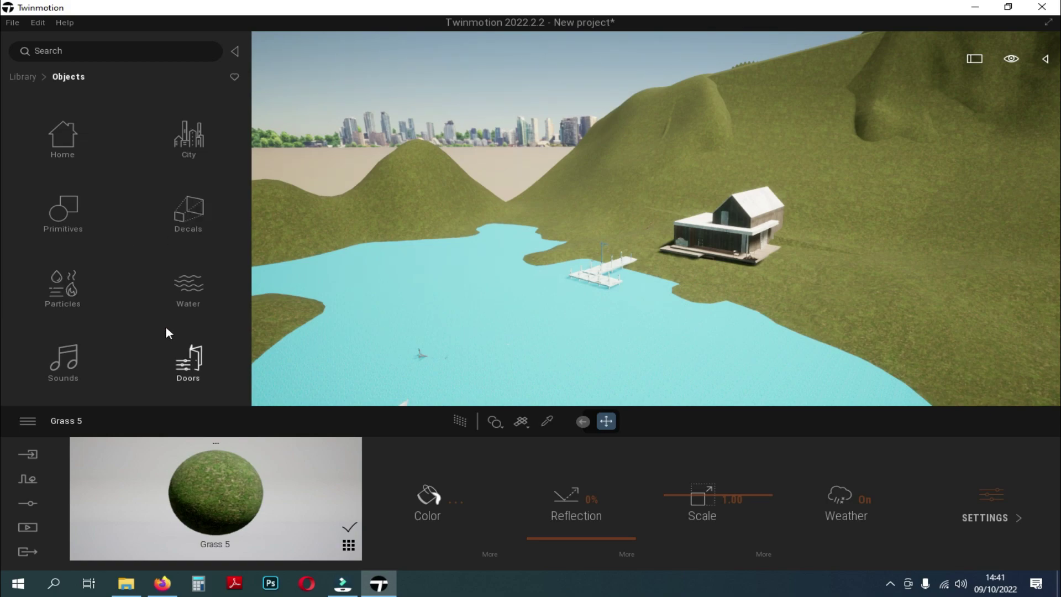
scroll(172, 307, "down", 3)
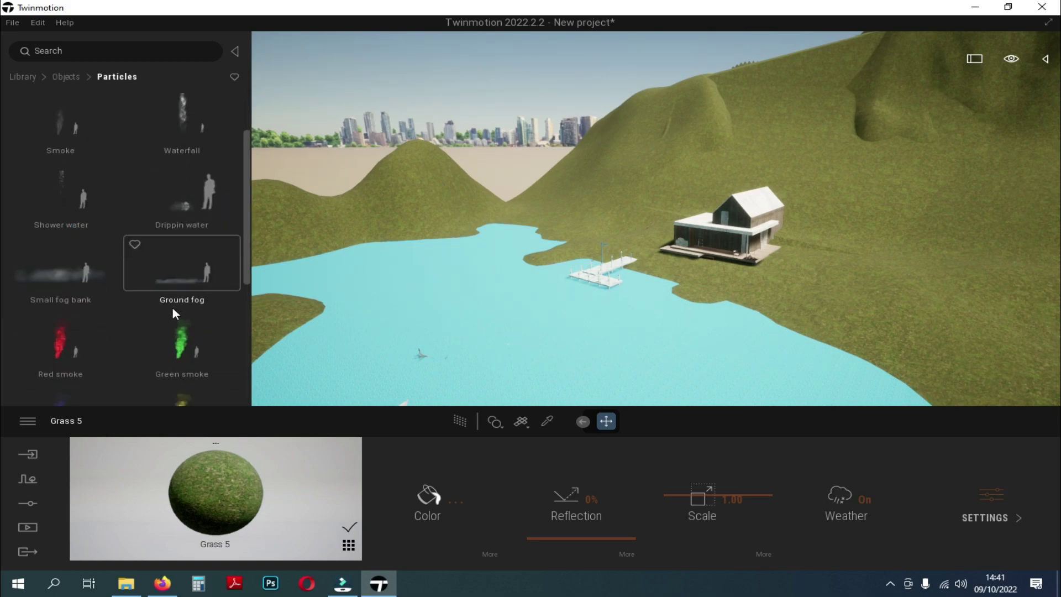
left_click(66, 76)
left_click(27, 78)
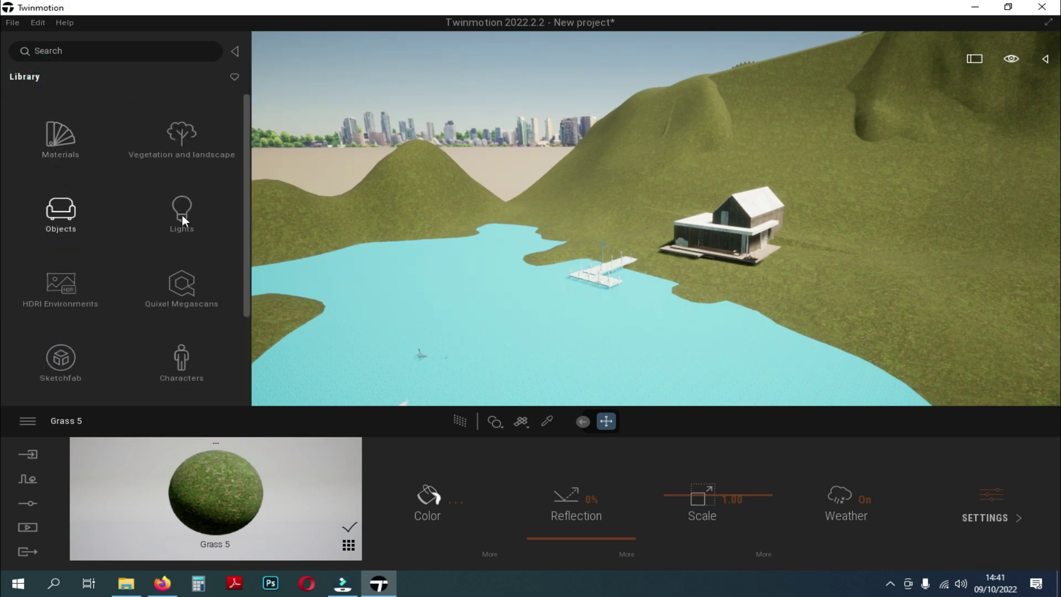
Place several Rock 3 assets from the Rocks category on the grass around the house and near the dock
left_click(176, 162)
left_click(160, 279)
left_click_drag(60, 202, 632, 365)
scroll(813, 274, "up", 3)
left_click(631, 365)
right_click_drag(631, 365, 702, 349)
left_click(704, 349)
left_click(845, 172)
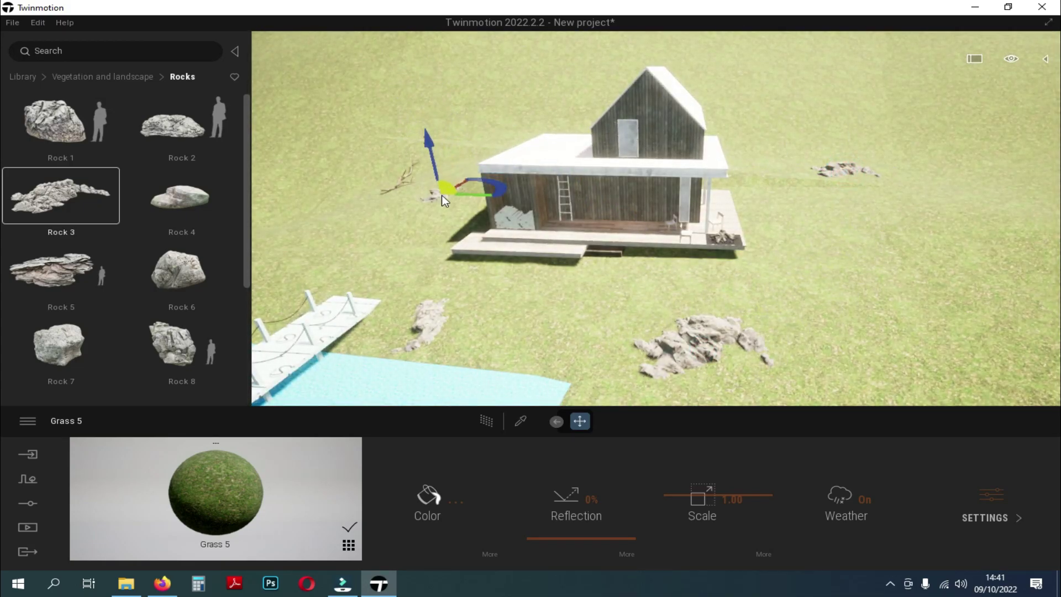
Place Rock 5 assets on the slope beside the house, next to the dock and on the shore beyond it
mouse_move(61, 271)
left_mouse_down()
mouse_move(898, 243)
mouse_move(834, 114)
mouse_move(918, 169)
mouse_move(928, 195)
mouse_move(923, 182)
left_mouse_up()
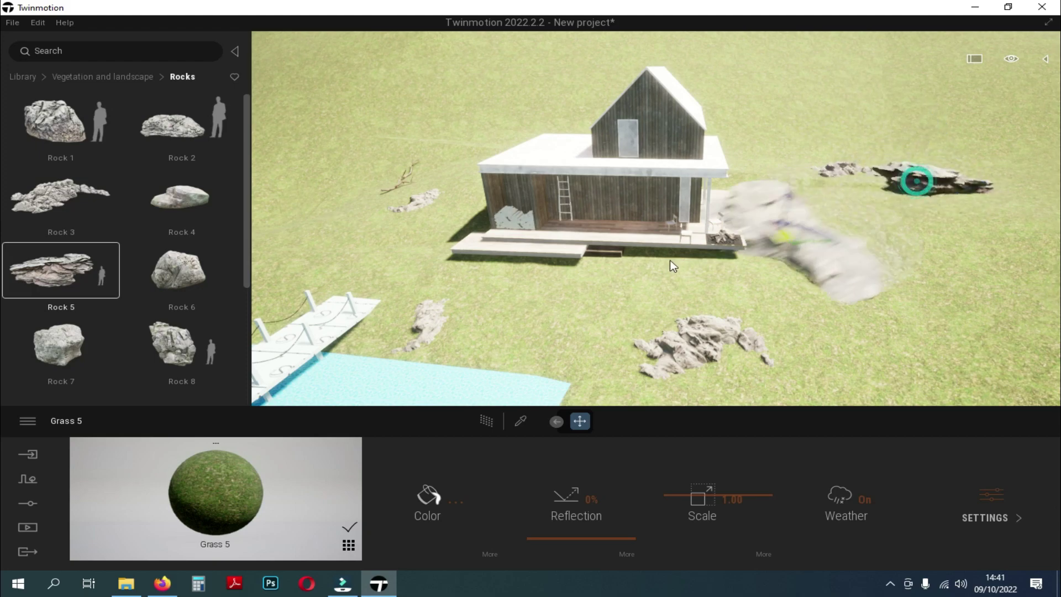
scroll(438, 230, "down", 3)
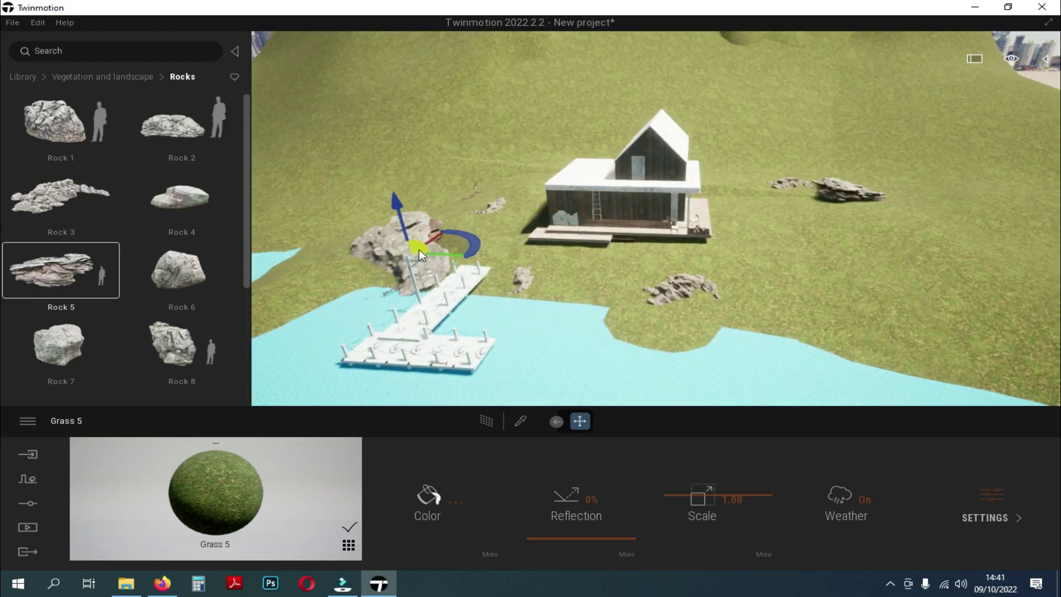
right_click_drag(427, 240, 416, 228)
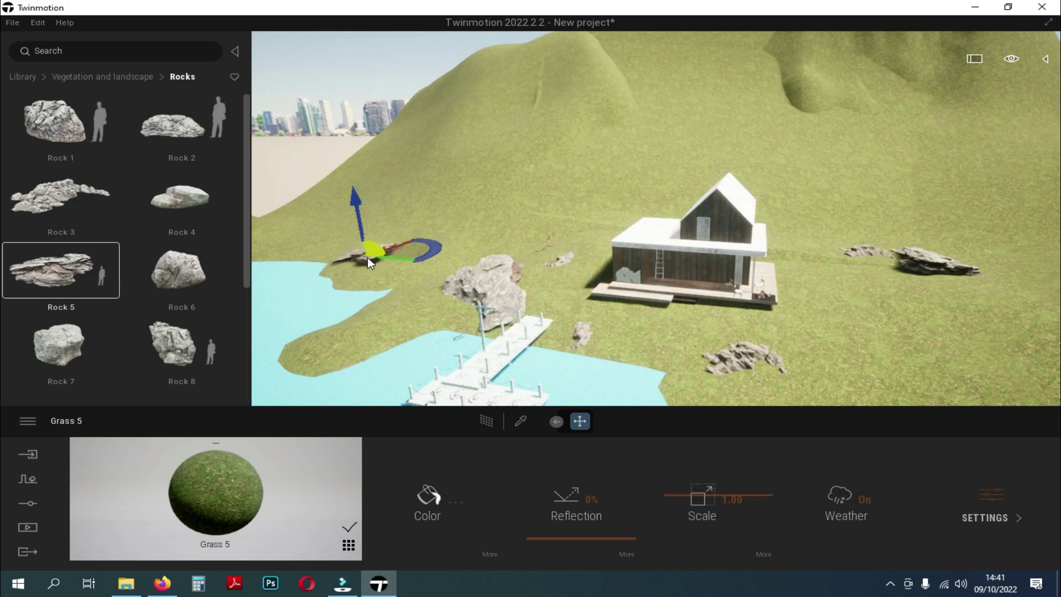
Scatter Rock 1, Rock 11 and Rock 12 assets across the hillside behind the house
left_click_drag(60, 122, 556, 159)
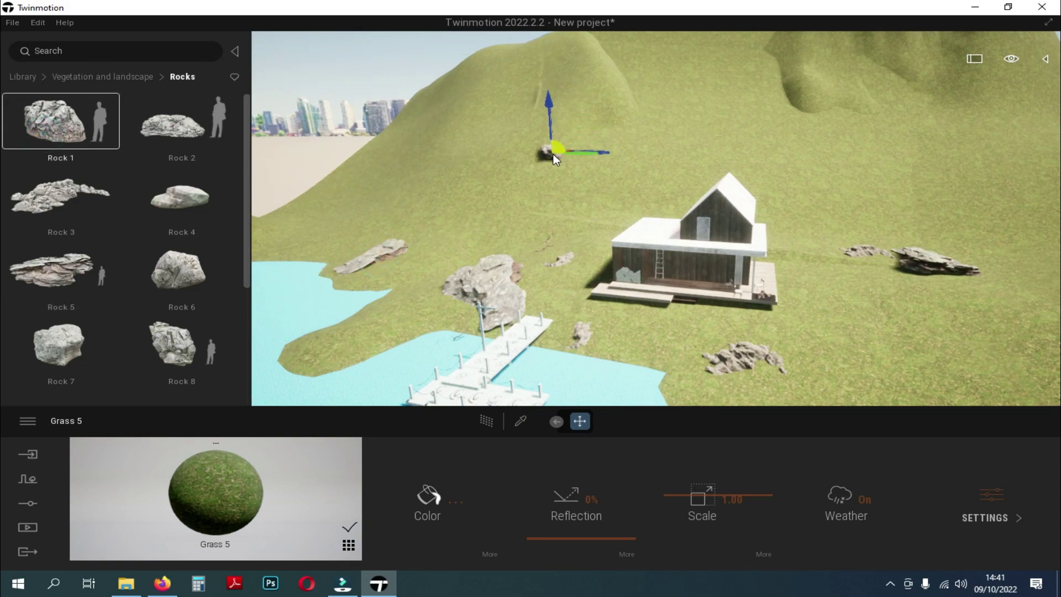
scroll(221, 265, "down", 3)
left_click_drag(61, 359, 693, 105)
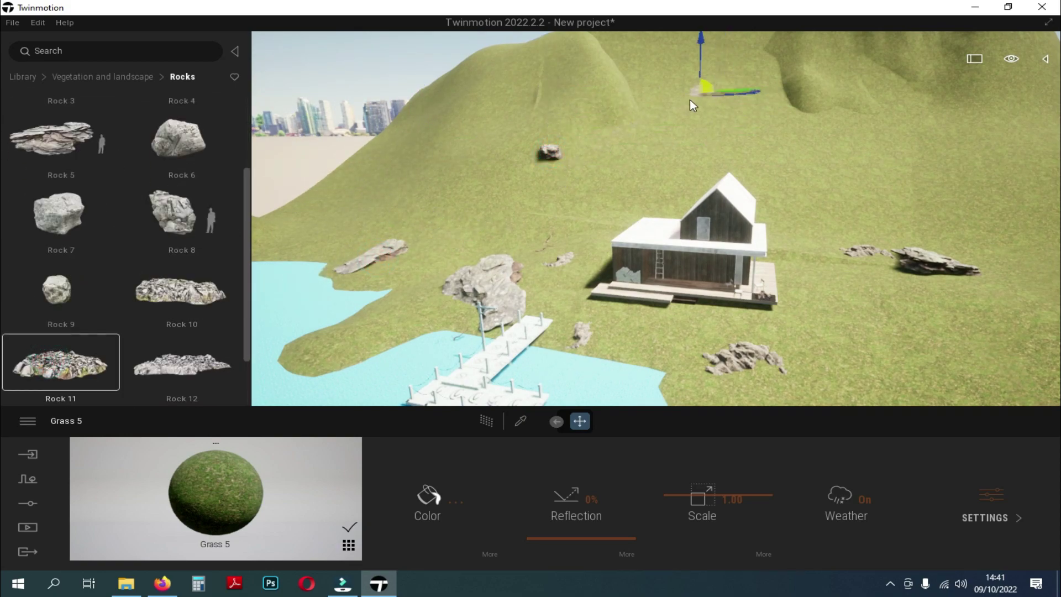
left_click(947, 141)
left_click(883, 94)
left_click(182, 362)
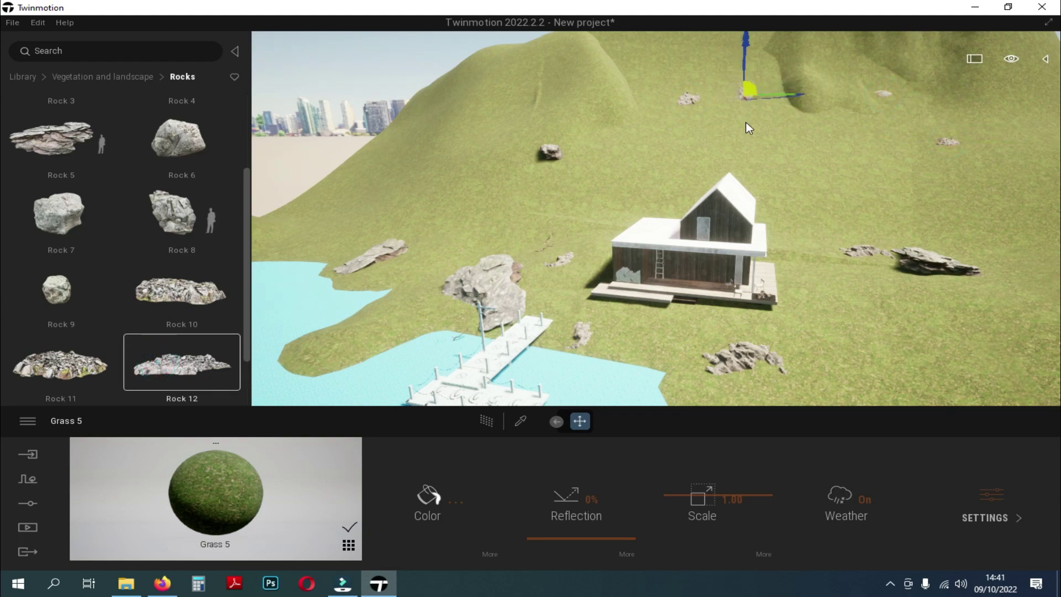
scroll(442, 185, "down", 2)
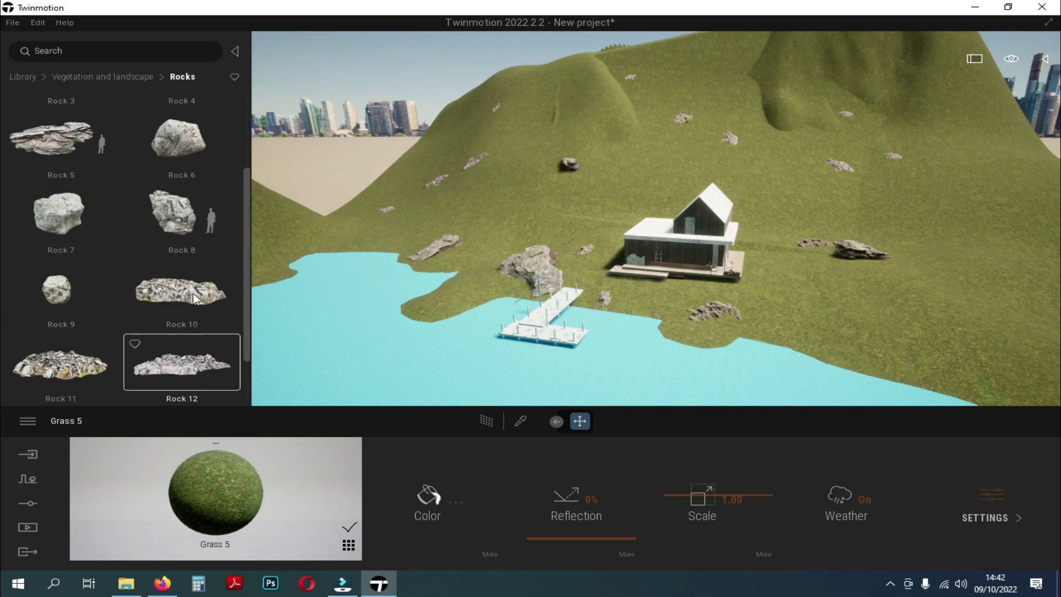
Place Rock 10 assets along the lake shore near the dock and in front of the house
left_click_drag(194, 299, 414, 322)
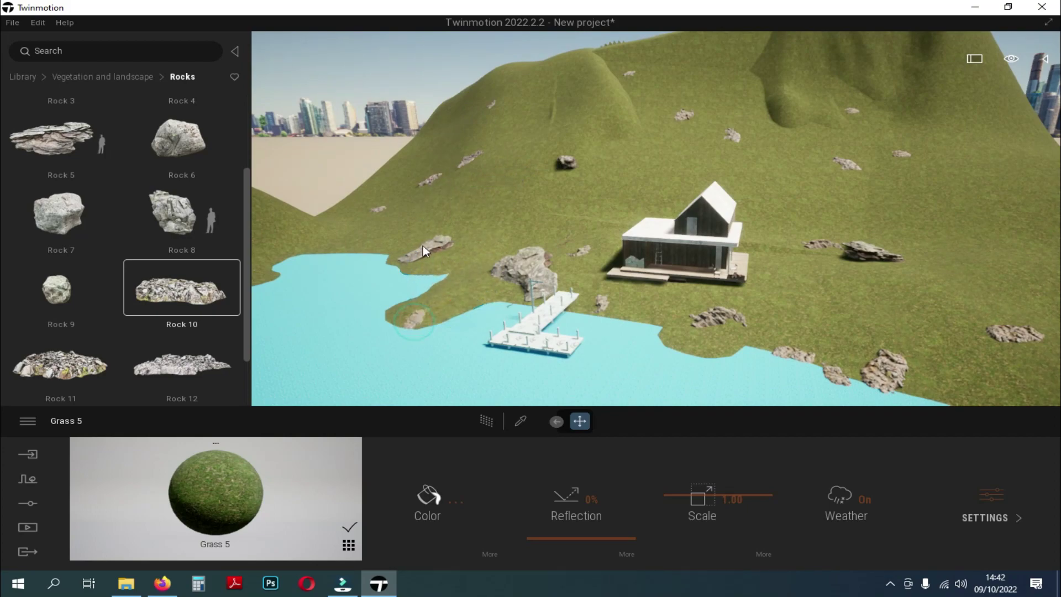
middle_click_drag(476, 256, 473, 227)
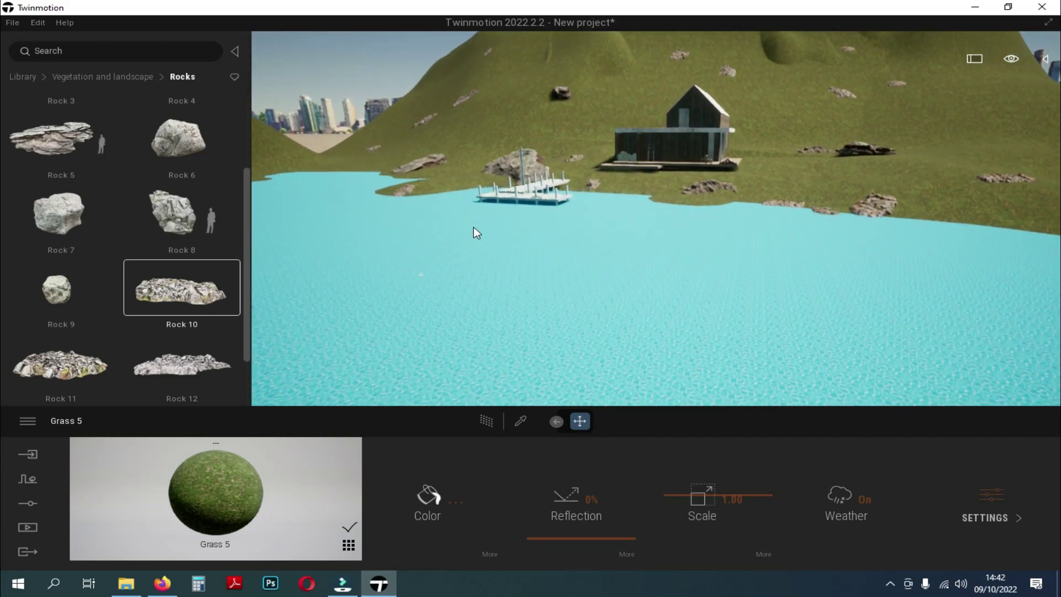
scroll(608, 227, "up", 3)
middle_click_drag(608, 228, 486, 254)
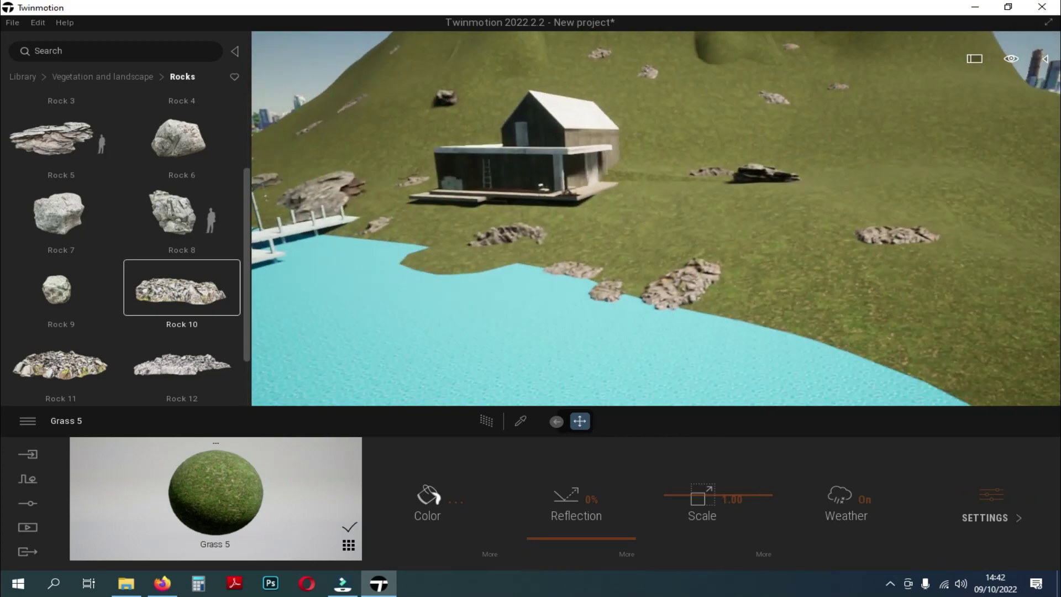
right_click_drag(656, 218, 630, 185)
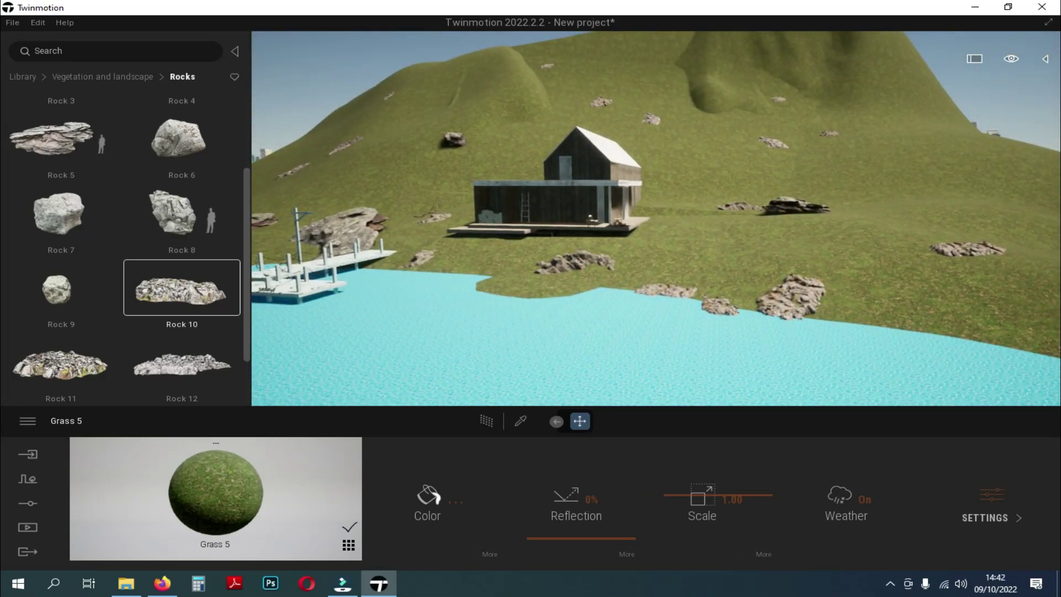
Open the Trees category under Vegetation and landscape and start vegetation painting in the Context tools
left_click(82, 78)
left_click(173, 140)
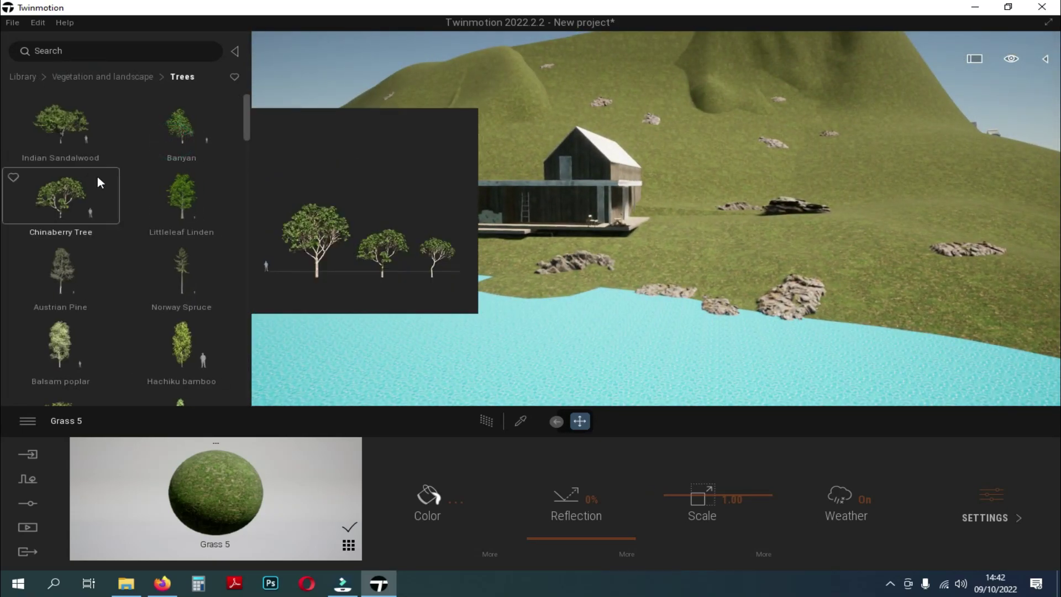
left_click(27, 478)
left_click(486, 506)
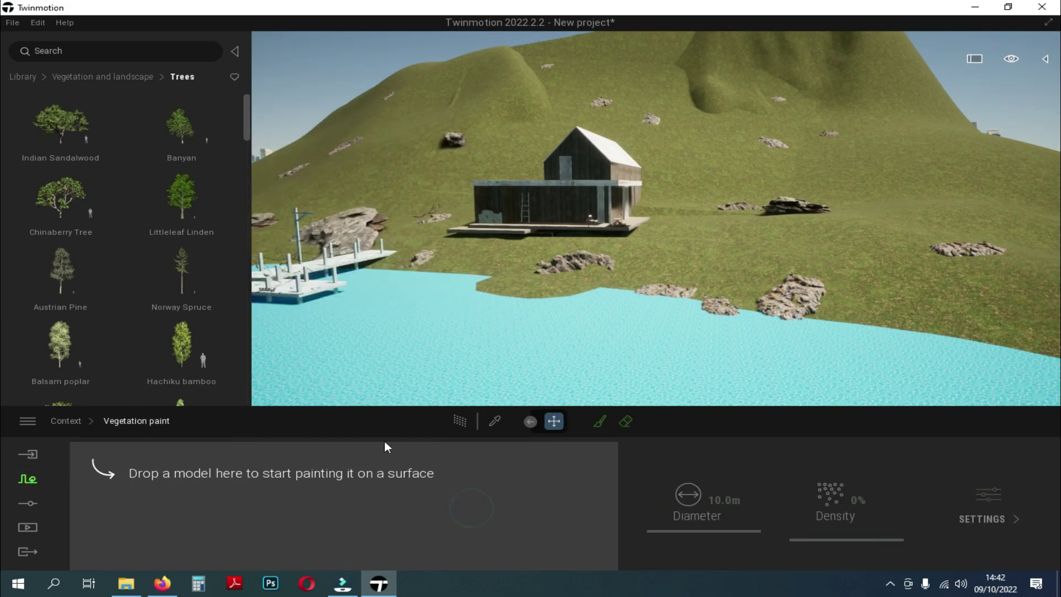
left_click_drag(61, 122, 183, 503)
scroll(180, 221, "down", 1)
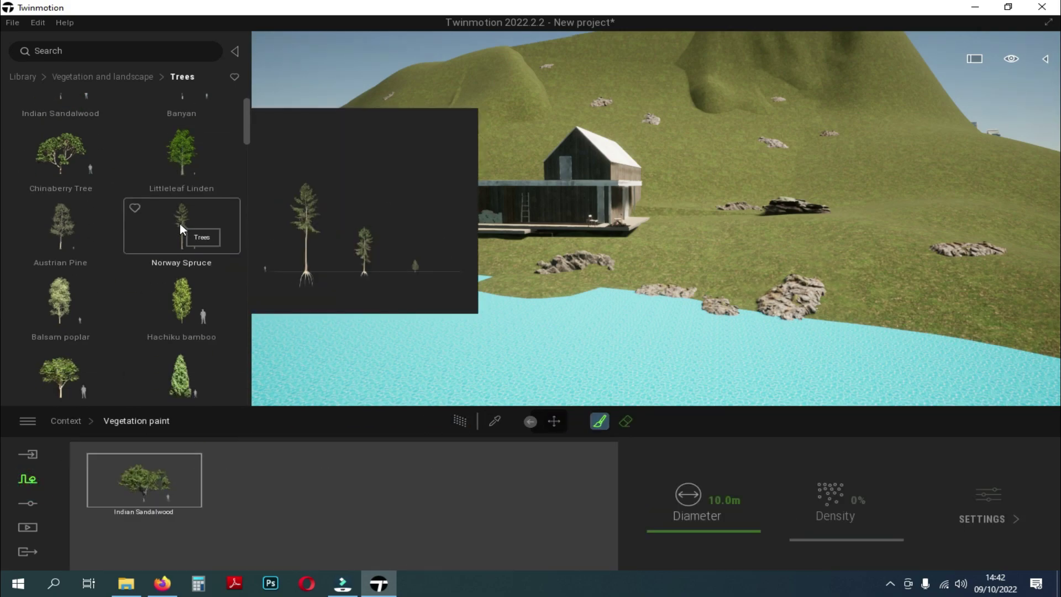
left_click(142, 448)
left_click(140, 422)
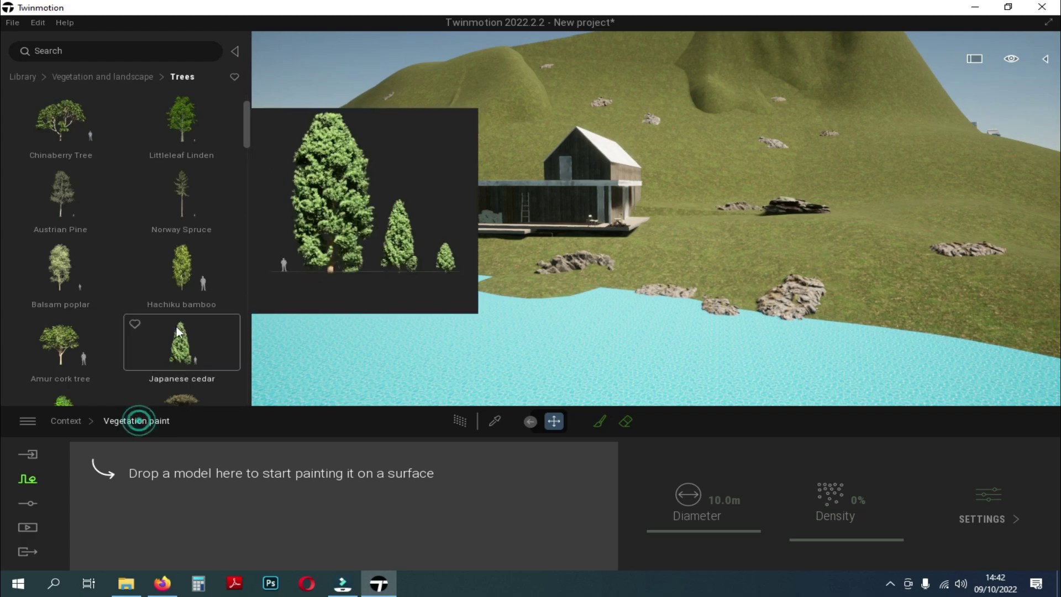
Add Japanese cedar, Nikko fir, Japanese white larch and Koyama spruce to the vegetation paint set
left_click_drag(185, 334, 124, 486)
scroll(123, 327, "down", 1)
scroll(83, 271, "down", 3)
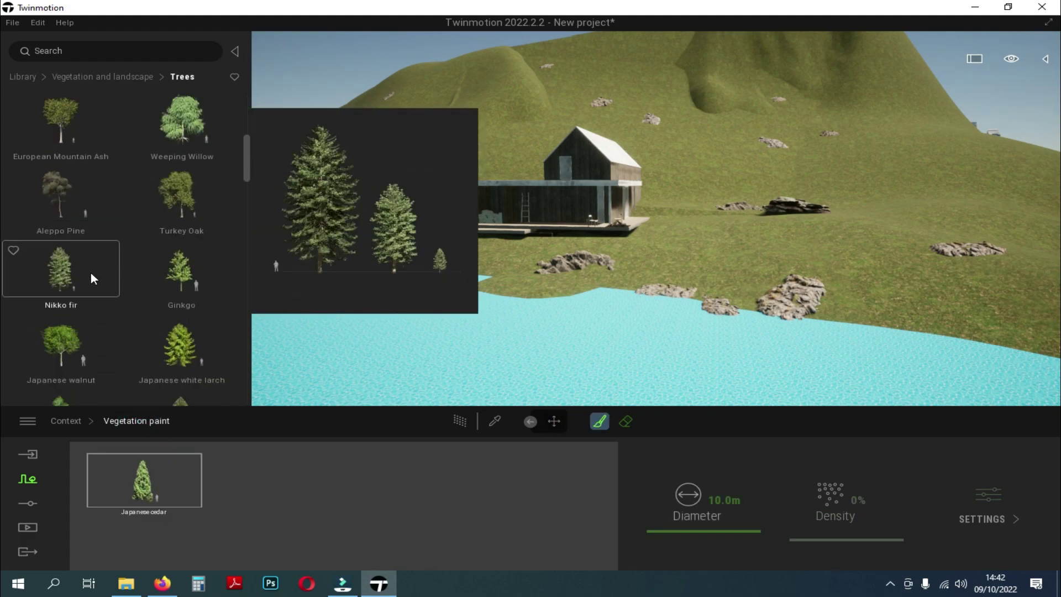
mouse_move(91, 273)
left_mouse_down()
mouse_move(201, 454)
mouse_move(260, 475)
left_mouse_up()
left_click_drag(248, 429, 378, 480)
left_click_drag(183, 355, 500, 486)
Add Engelmann blue spruce, Lawson Falsecypress and Colorado Spruce to the vegetation paint set
scroll(72, 297, "down", 2)
scroll(58, 181, "down", 4)
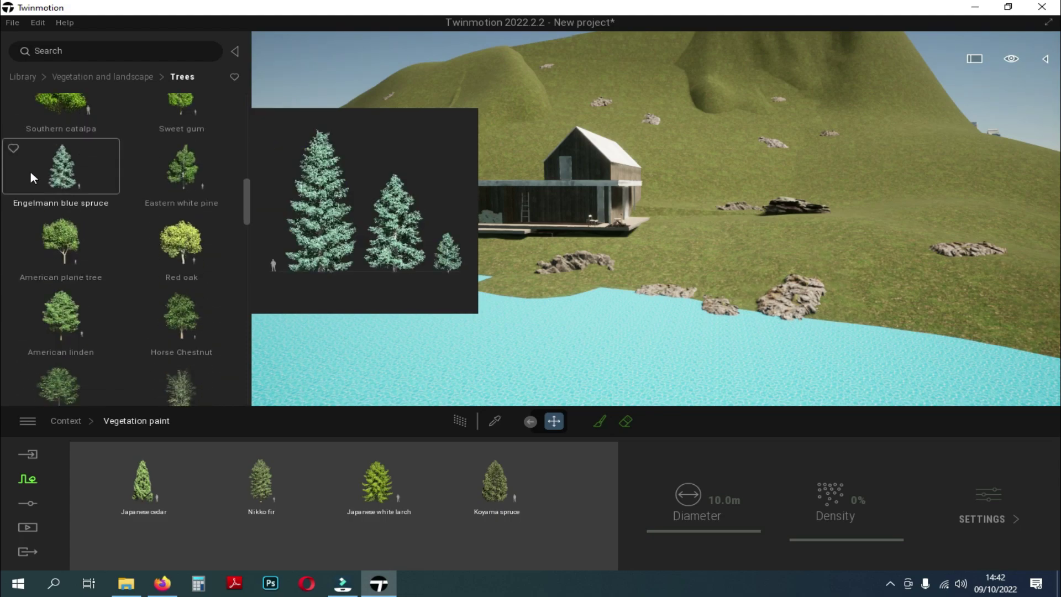
left_click_drag(70, 179, 134, 516)
scroll(99, 299, "down", 2)
left_click_drag(184, 294, 238, 533)
scroll(144, 287, "down", 2)
left_click_drag(182, 251, 307, 517)
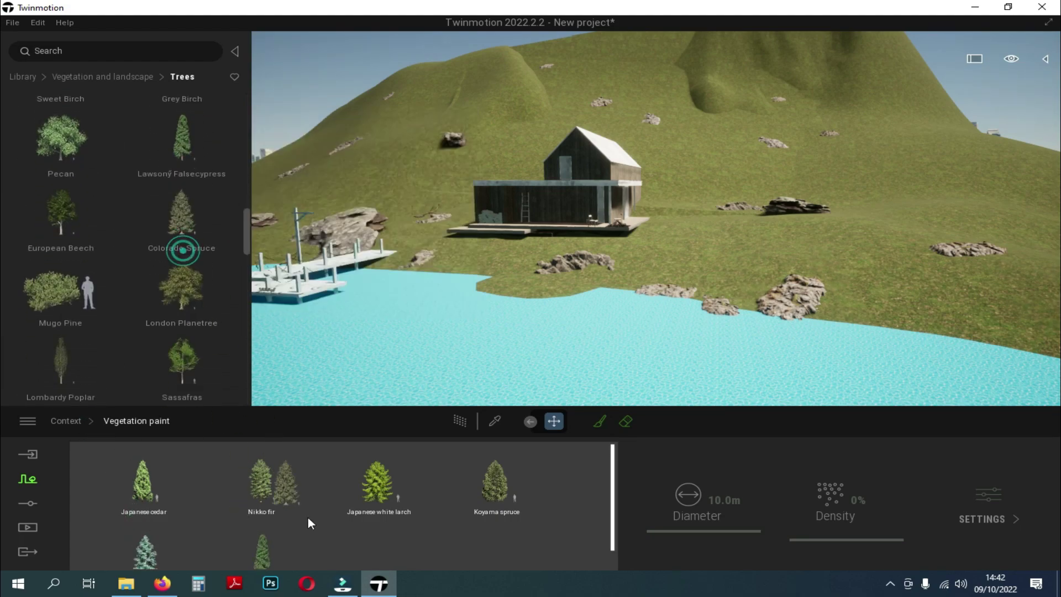
Paint the conifer mix with a 10.0 m brush across the hillside behind and beside the house
left_click(602, 426)
mouse_move(857, 238)
left_mouse_down()
mouse_move(874, 171)
mouse_move(737, 80)
mouse_move(971, 206)
mouse_move(704, 146)
left_mouse_up()
key("e")
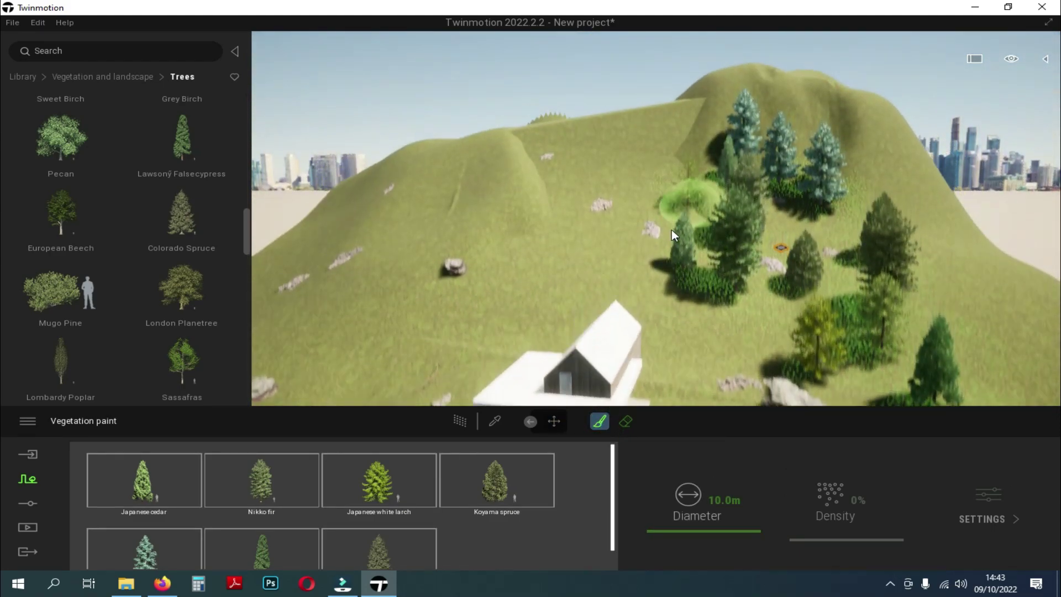
mouse_move(671, 230)
left_mouse_down()
mouse_move(510, 227)
mouse_move(598, 203)
mouse_move(419, 174)
mouse_move(471, 247)
left_mouse_up()
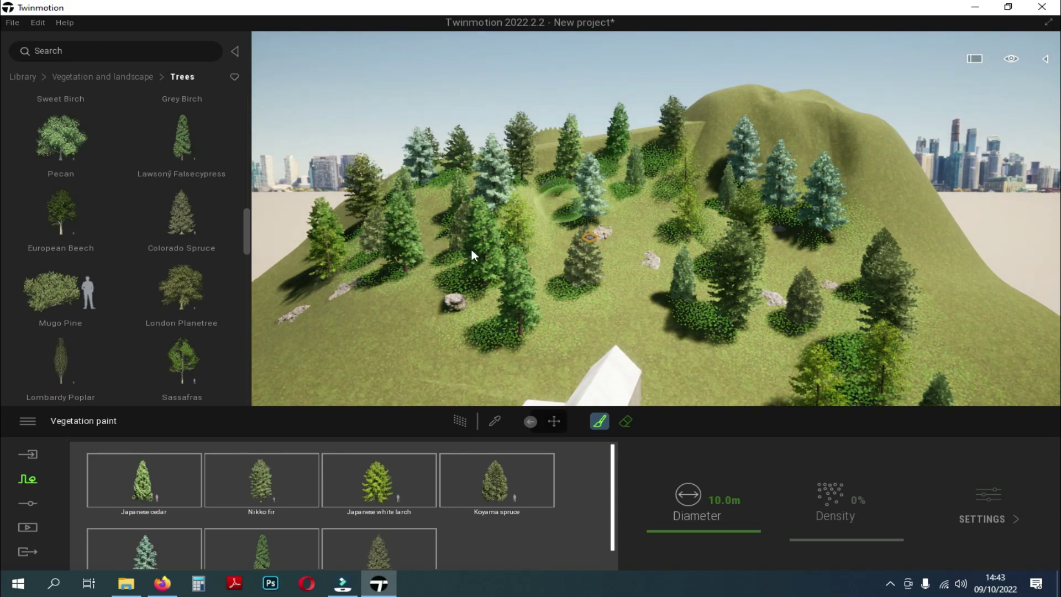
right_click_drag(403, 301, 615, 217)
mouse_move(615, 217)
left_mouse_down()
mouse_move(564, 220)
mouse_move(706, 209)
mouse_move(618, 234)
mouse_move(885, 124)
mouse_move(1020, 210)
left_mouse_up()
right_click_drag(1020, 210, 814, 171)
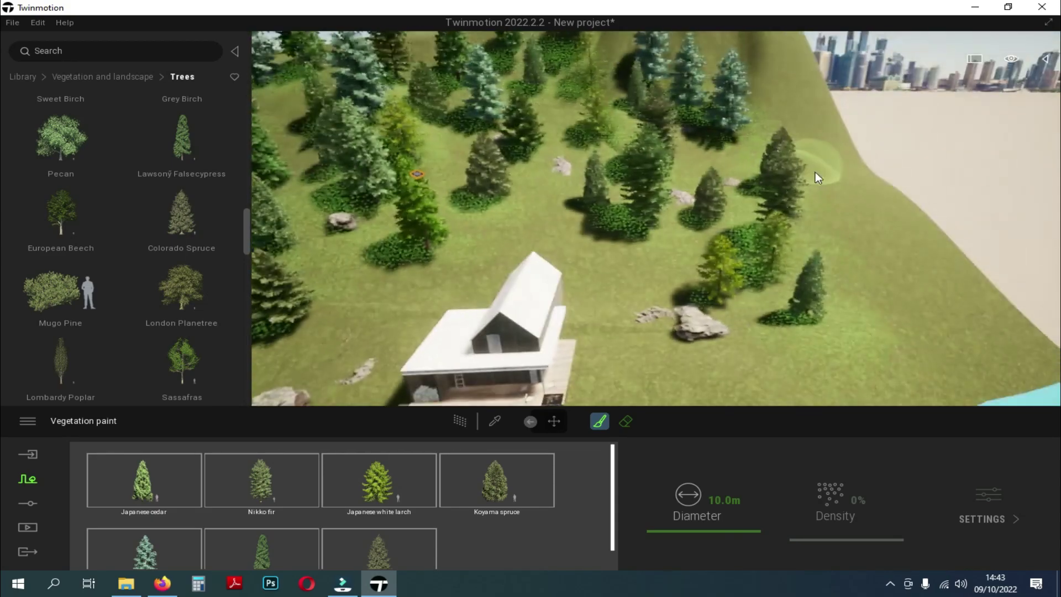
mouse_move(815, 171)
left_mouse_down()
mouse_move(723, 89)
mouse_move(620, 165)
mouse_move(319, 241)
left_mouse_up()
Paint more conifers over the hilltop, on the slope near the dock and along the adjoining lake shore
key("e")
right_click_drag(544, 210, 509, 224)
scroll(636, 234, "down", 3)
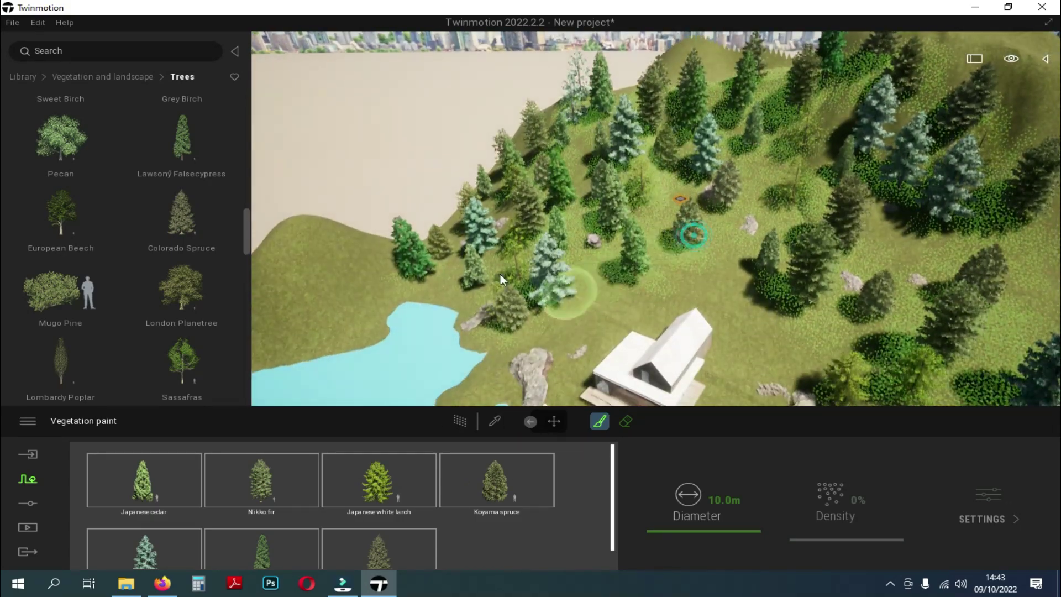
mouse_move(500, 274)
left_mouse_down()
mouse_move(306, 277)
mouse_move(868, 340)
mouse_move(742, 148)
left_mouse_up()
mouse_move(702, 161)
right_mouse_down()
mouse_move(775, 276)
mouse_move(708, 139)
mouse_move(611, 188)
right_mouse_up()
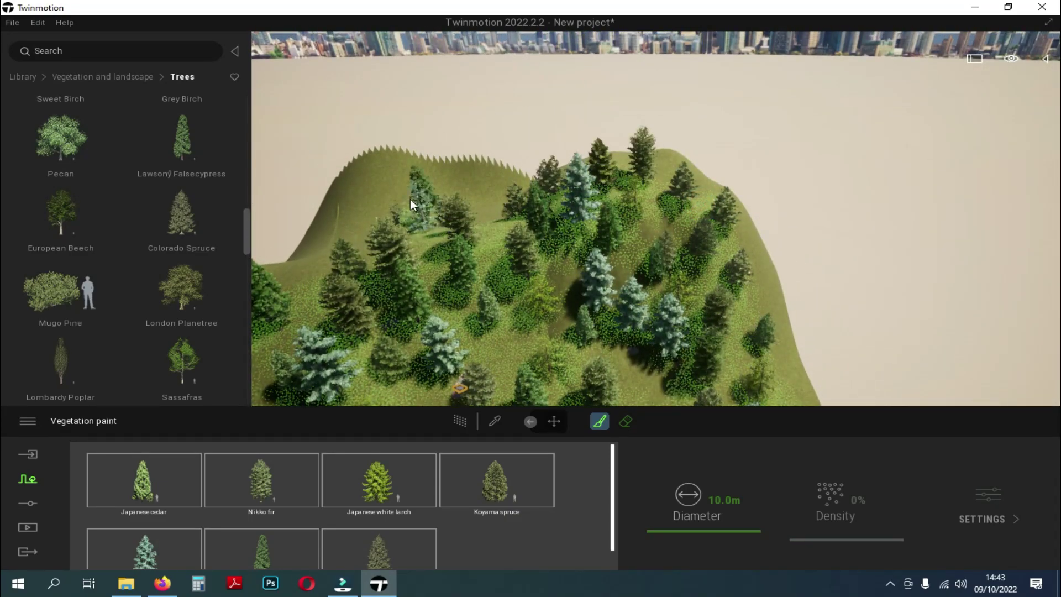
right_click_drag(324, 274, 611, 341)
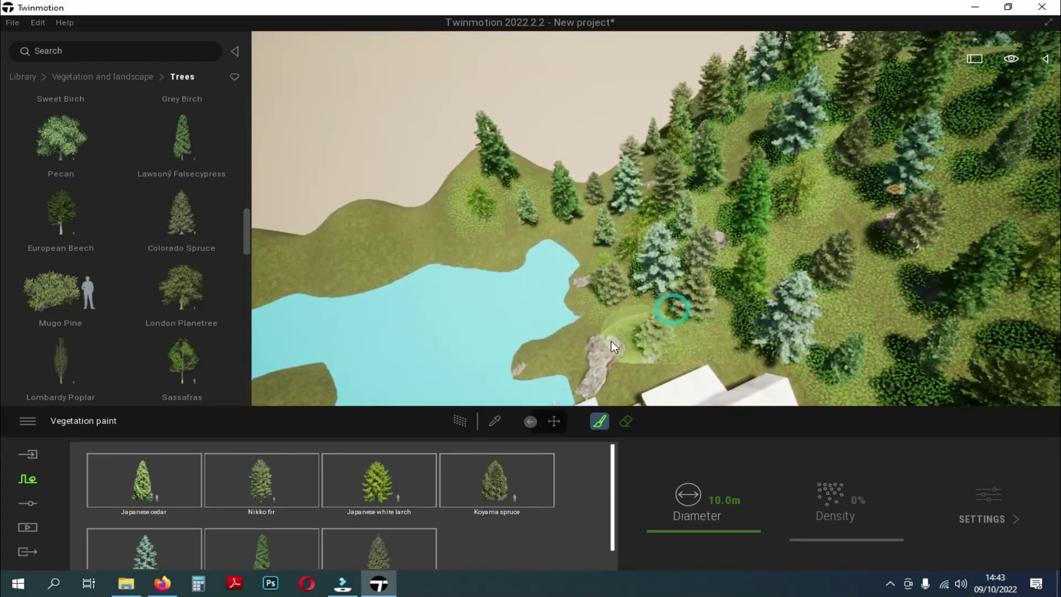
mouse_move(612, 340)
left_mouse_down()
mouse_move(631, 217)
mouse_move(363, 238)
mouse_move(522, 228)
left_mouse_up()
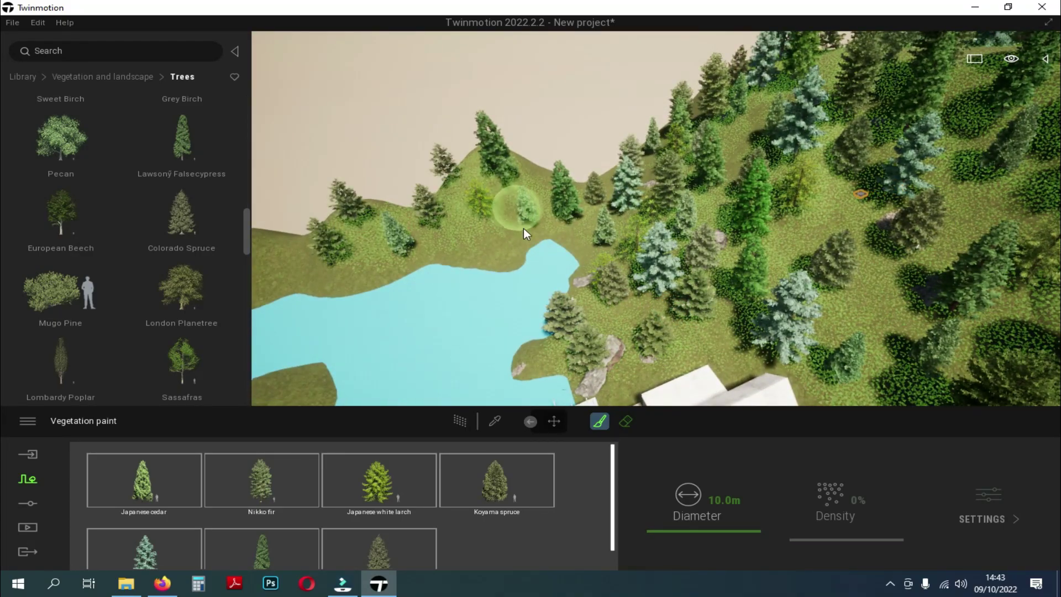
Paint conifers along the hills around the far side of the lake and on the shore beyond the house
right_click_drag(706, 202, 736, 193)
mouse_move(736, 193)
left_mouse_down()
mouse_move(542, 204)
mouse_move(521, 179)
mouse_move(662, 132)
mouse_move(904, 241)
mouse_move(985, 342)
left_mouse_up()
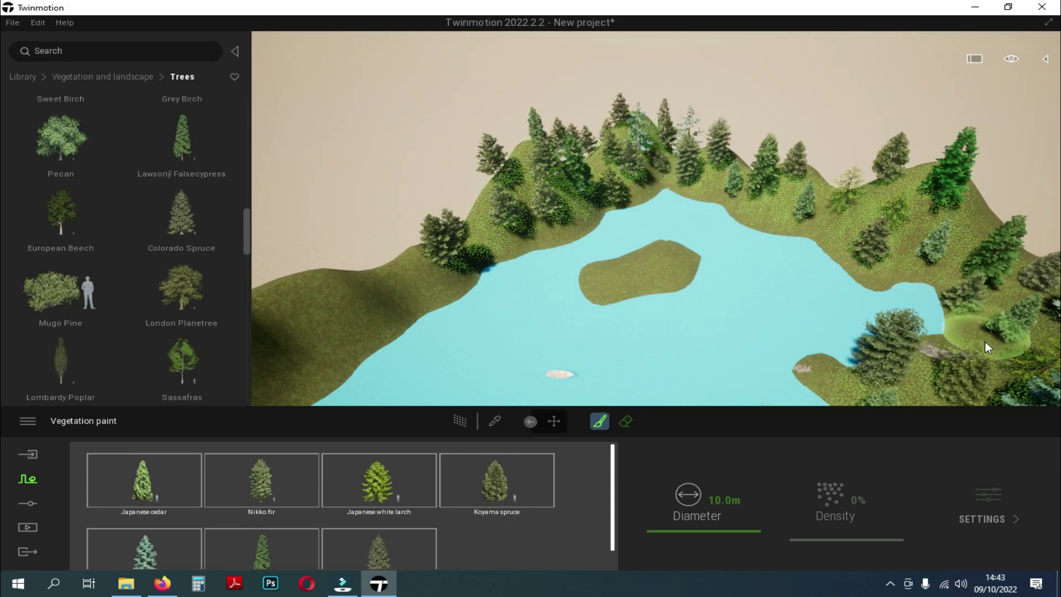
mouse_move(936, 272)
right_mouse_down()
mouse_move(836, 214)
mouse_move(757, 223)
right_mouse_up()
mouse_move(719, 230)
left_mouse_down()
mouse_move(641, 240)
mouse_move(608, 204)
mouse_move(502, 259)
mouse_move(625, 220)
left_mouse_up()
right_click_drag(625, 220, 853, 152)
mouse_move(853, 151)
left_mouse_down()
mouse_move(725, 267)
mouse_move(481, 352)
mouse_move(337, 255)
left_mouse_up()
right_click_drag(337, 256, 417, 260)
left_click_drag(417, 259, 665, 296)
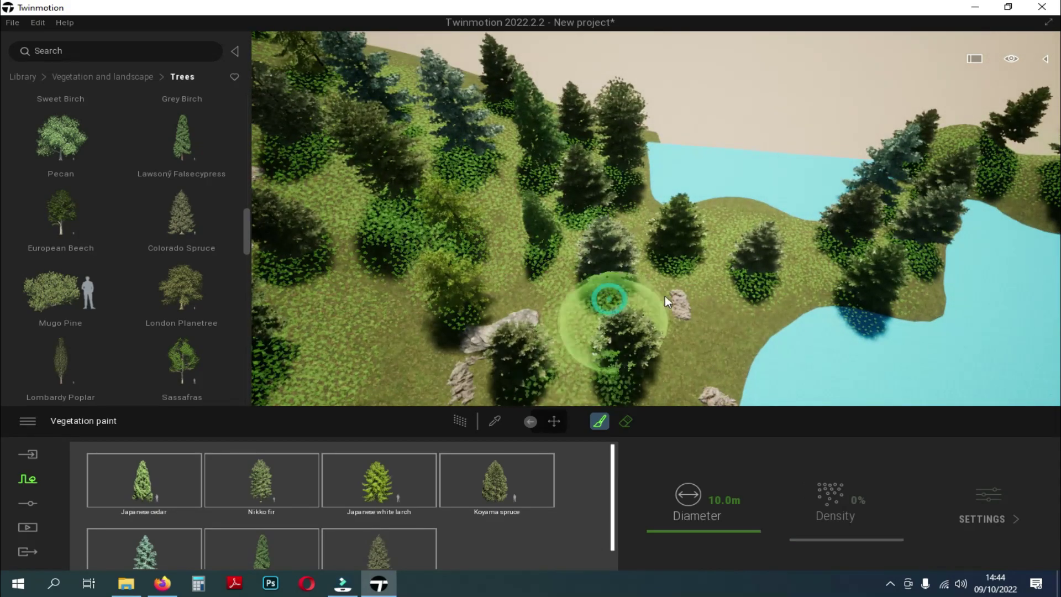
Find the Laurel tree in the library and add it to the painted vegetation
right_click_drag(751, 247, 683, 201)
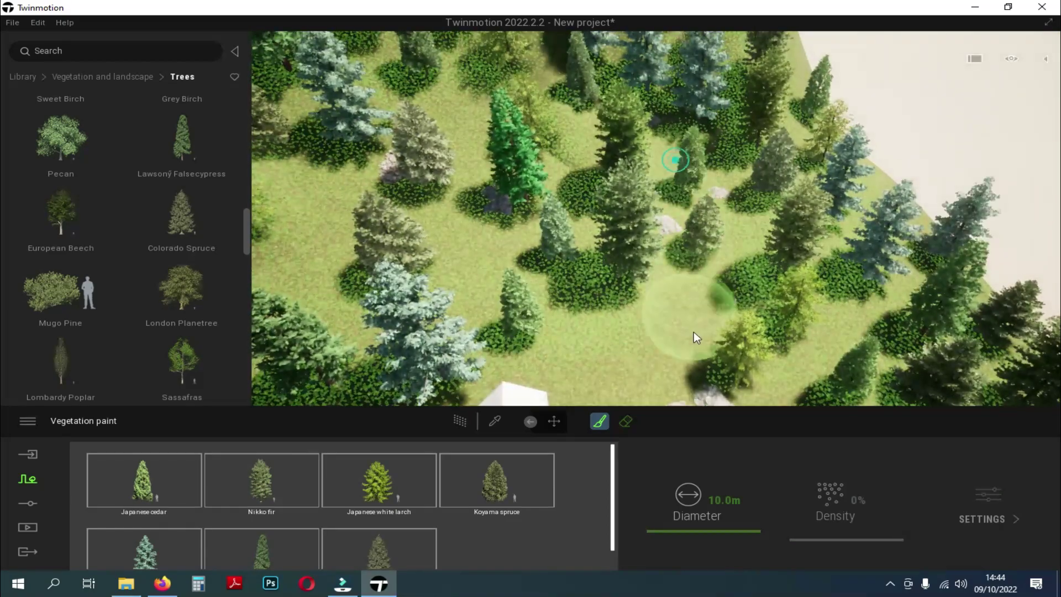
scroll(638, 184, "down", 3)
right_click_drag(774, 160, 691, 111)
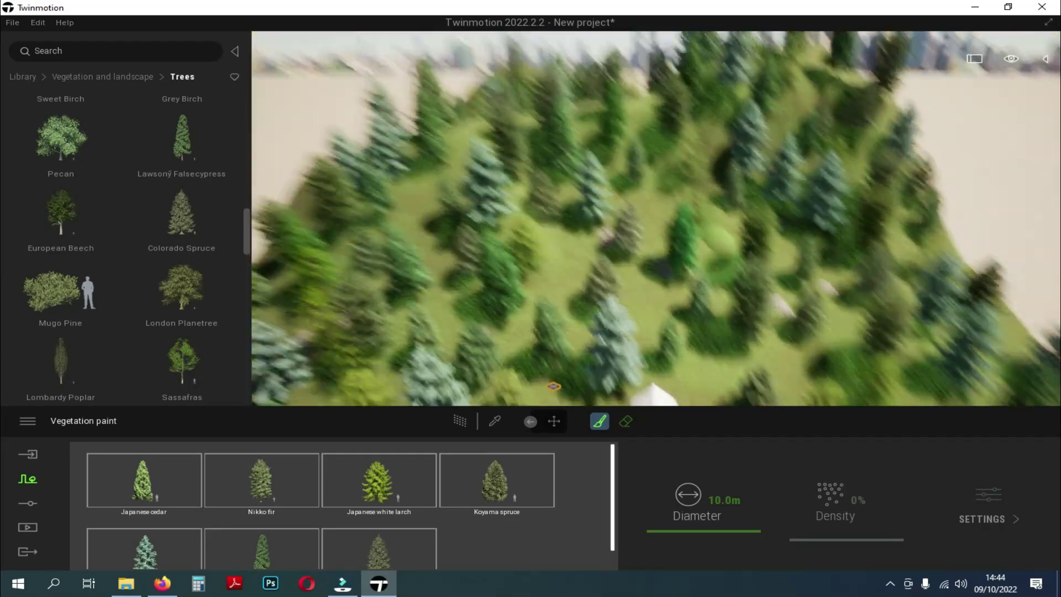
right_click_drag(845, 232, 862, 138)
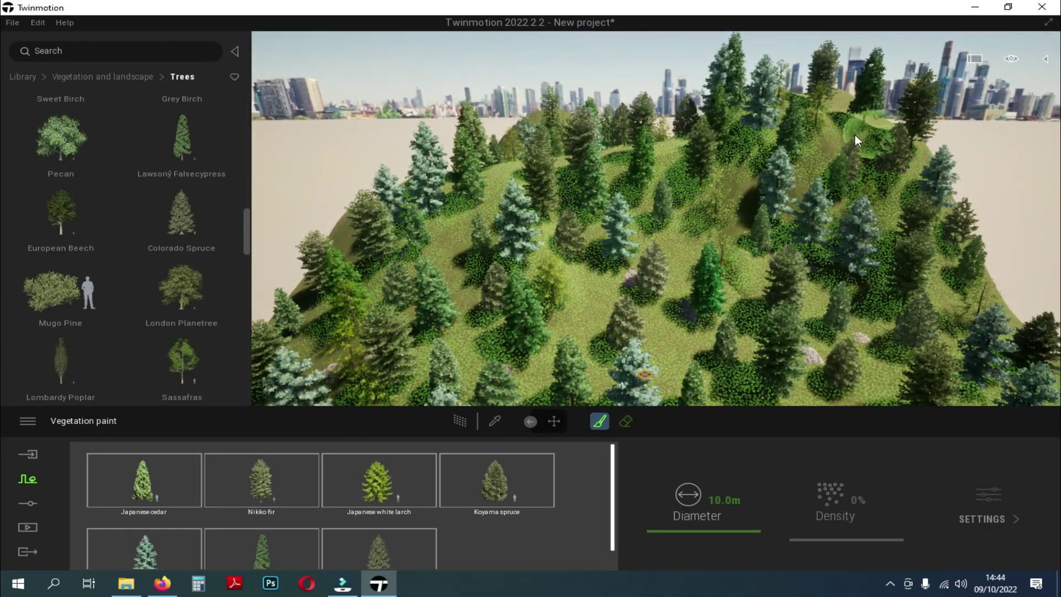
scroll(156, 274, "down", 1)
mouse_move(156, 274)
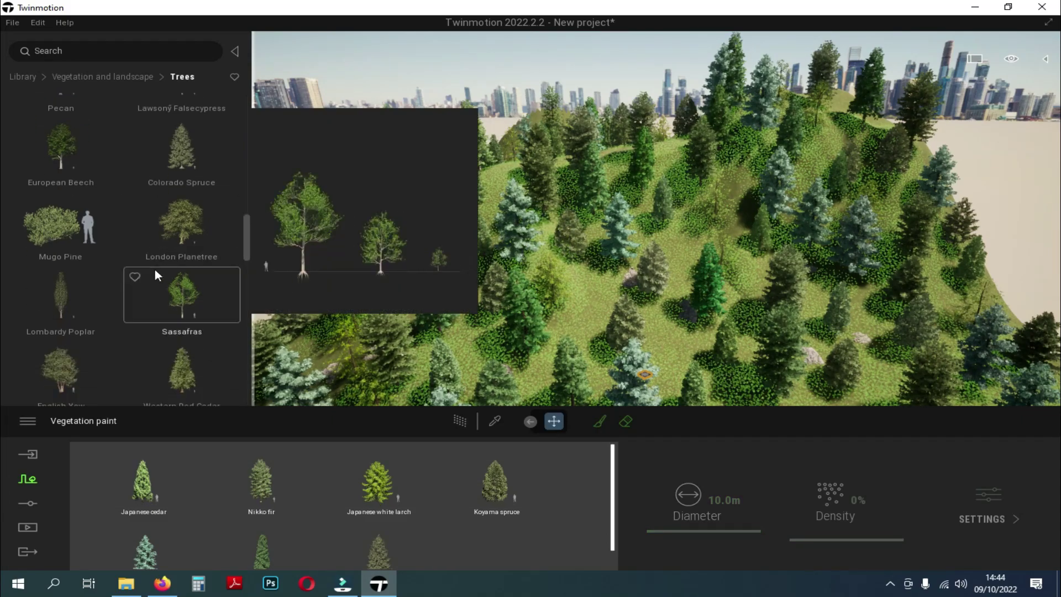
scroll(166, 276, "down", 6)
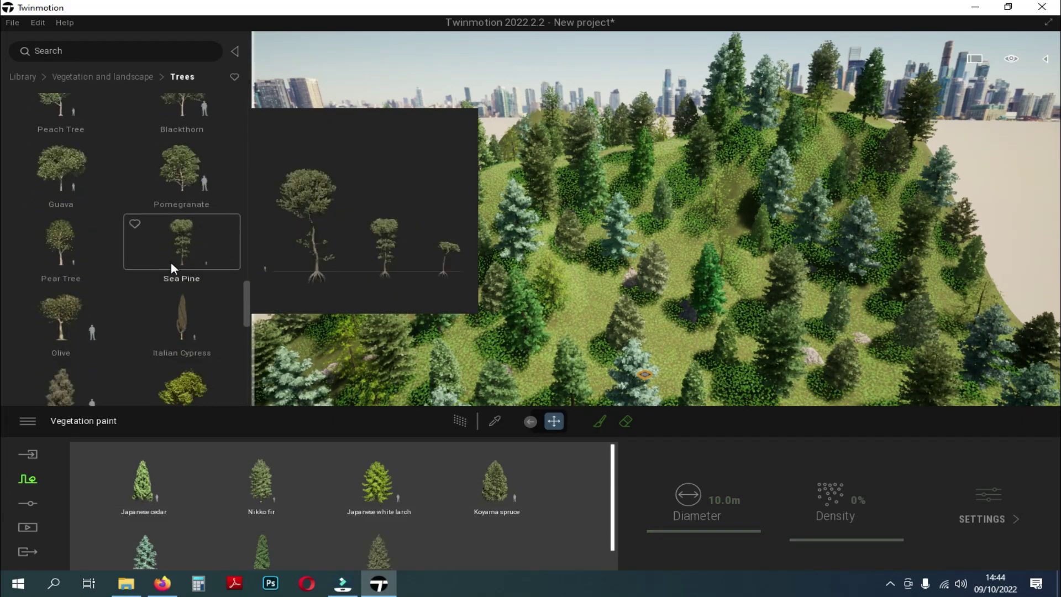
scroll(174, 277, "down", 3)
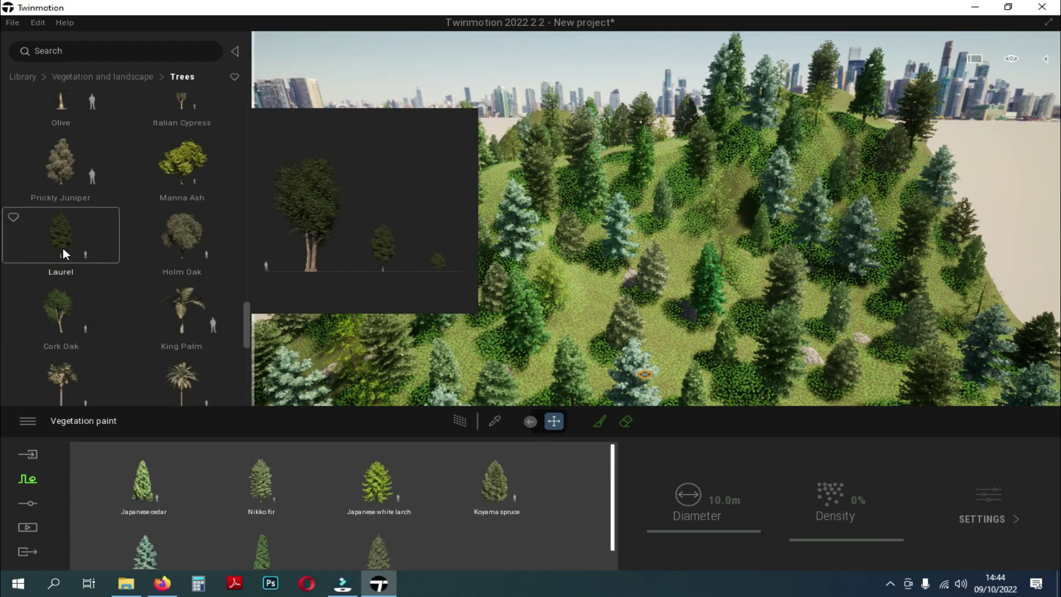
left_click(62, 247)
Add Austrian Pine and Norway Spruce to the painted vegetation
scroll(138, 246, "down", 2)
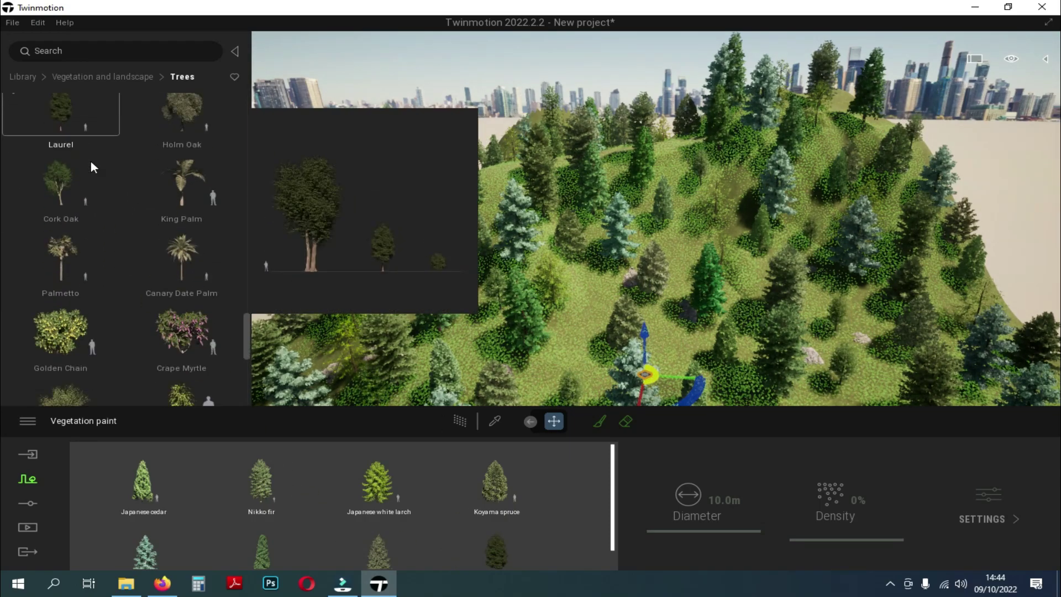
scroll(92, 173, "down", 9)
left_click_drag(249, 375, 231, 79)
left_click(79, 264)
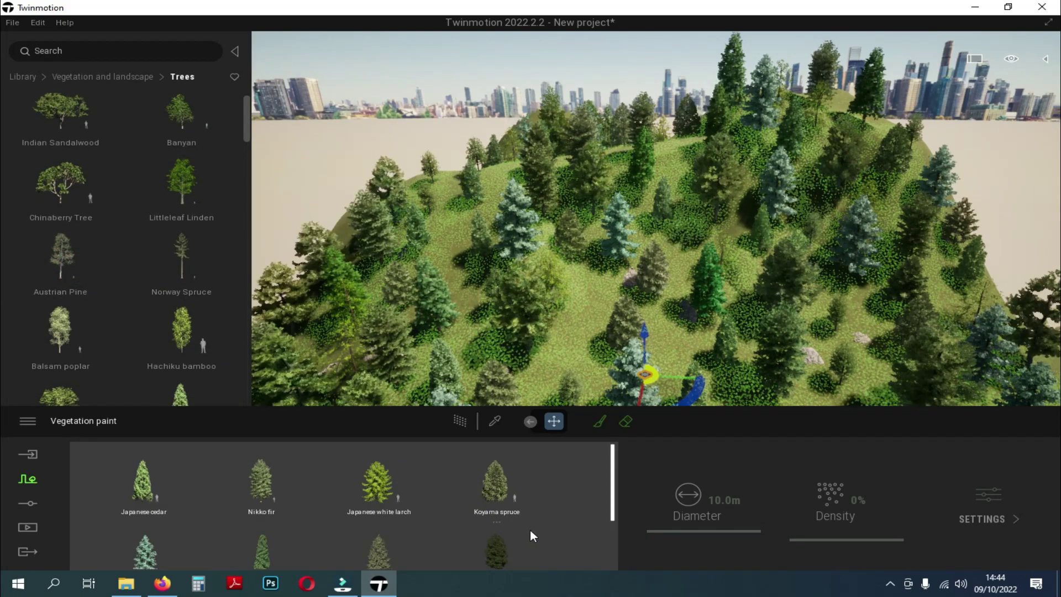
left_click_drag(191, 263, 541, 521)
Set the density of all painted tree species to 100% and leave vegetation painting
scroll(612, 224, "down", 2)
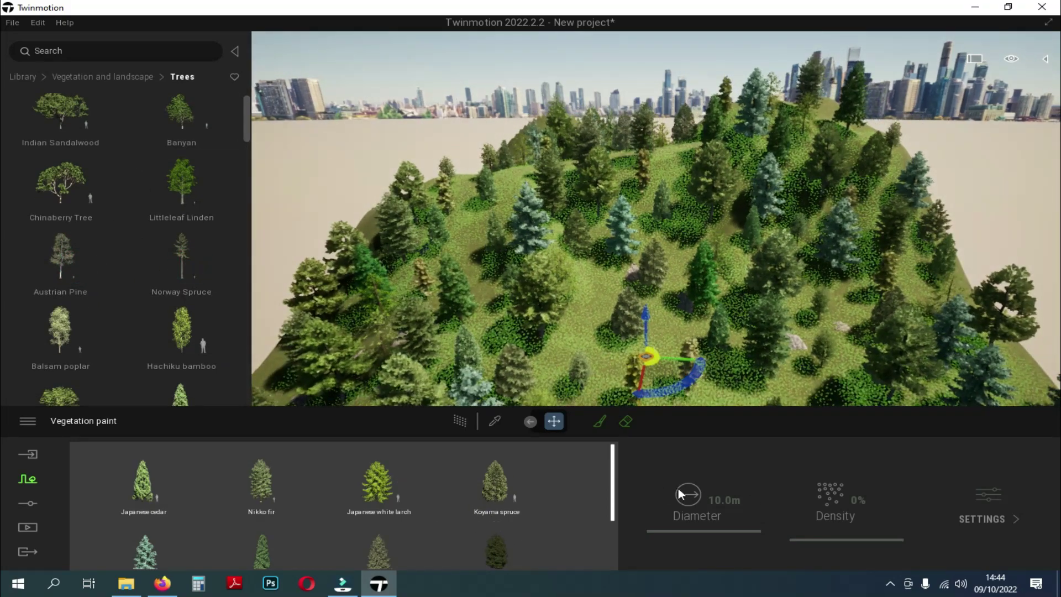
left_click(596, 426)
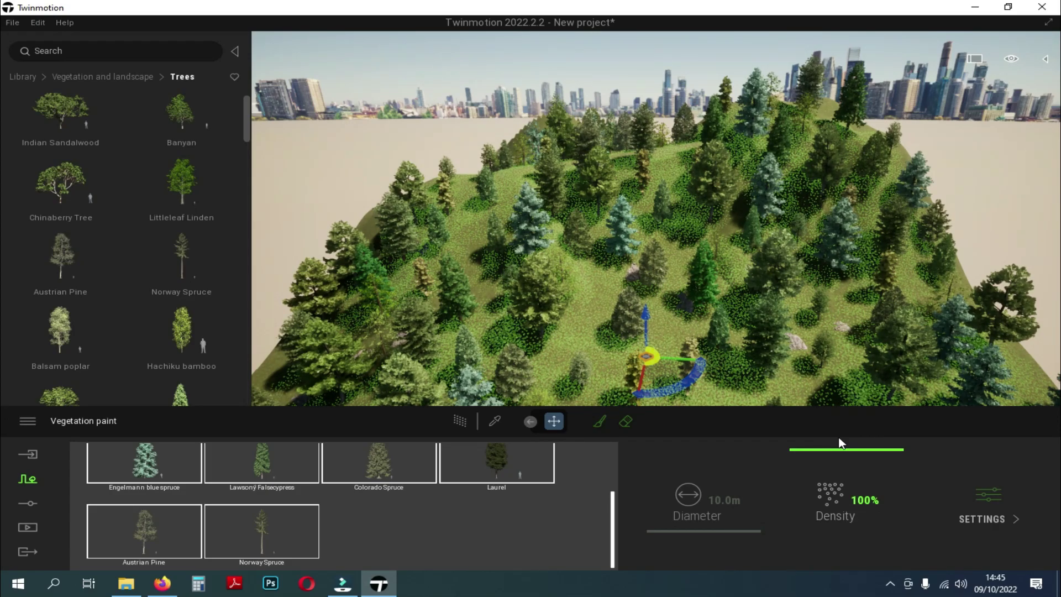
key("Escape")
Frame the house and dock from the lake and open the Image section of Media
double_click(619, 205)
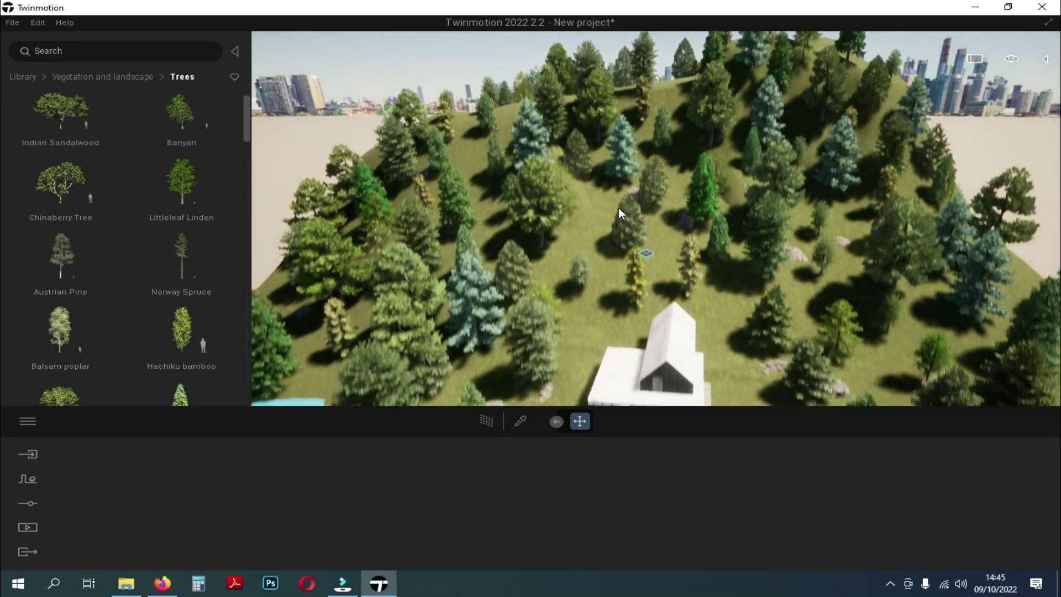
middle_click_drag(618, 208, 613, 145)
right_click_drag(614, 145, 356, 367)
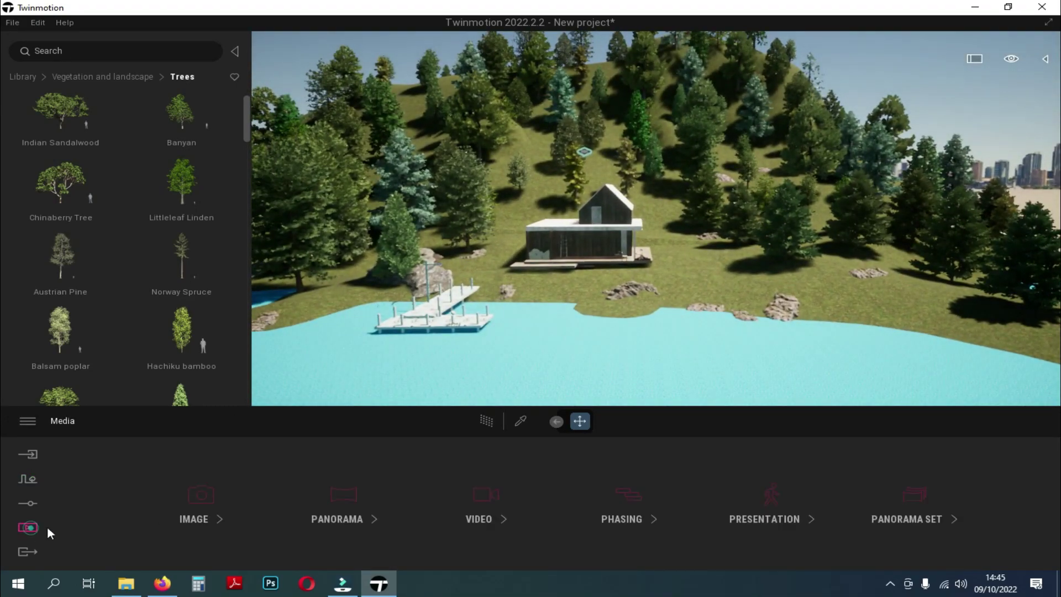
left_click(207, 500)
Examine the house, dock and wooded hillside from low over the lake and from above
right_click_drag(417, 343, 417, 338)
middle_click_drag(416, 338, 422, 332)
key("q")
key("e")
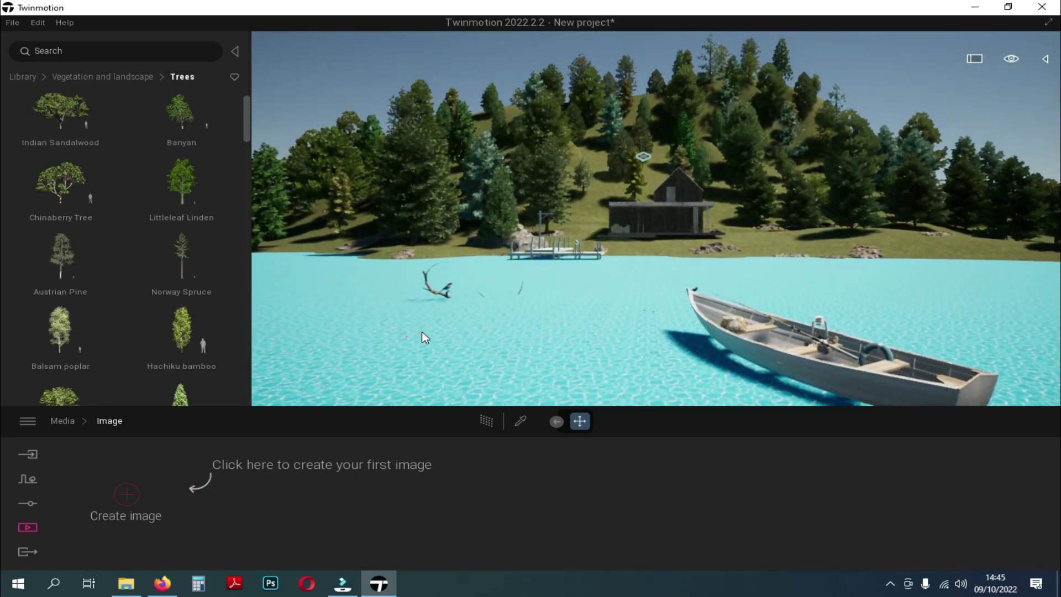
key("q")
key("w")
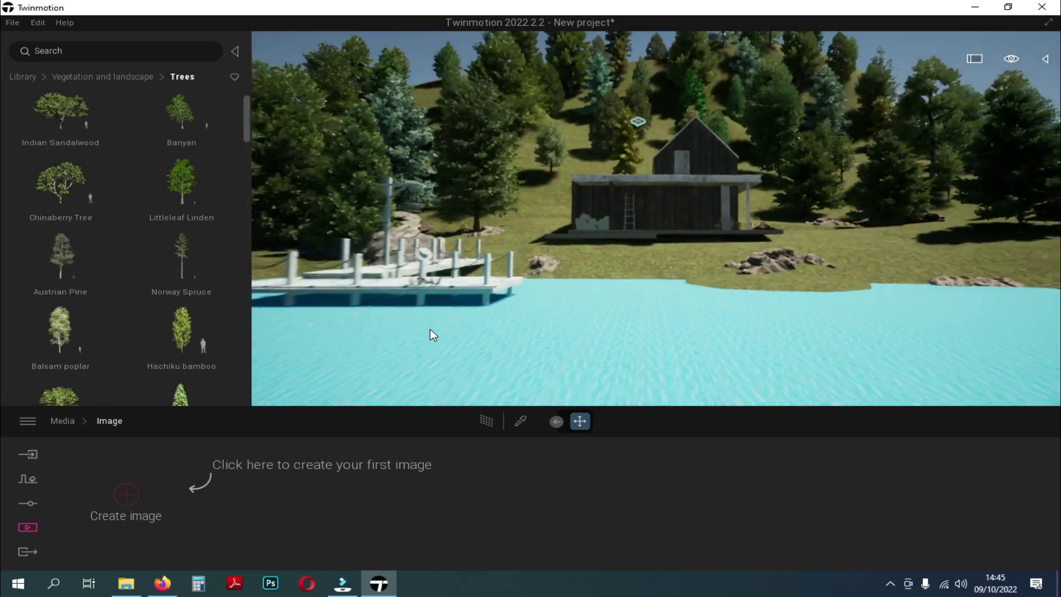
key("s")
scroll(430, 329, "down", 4)
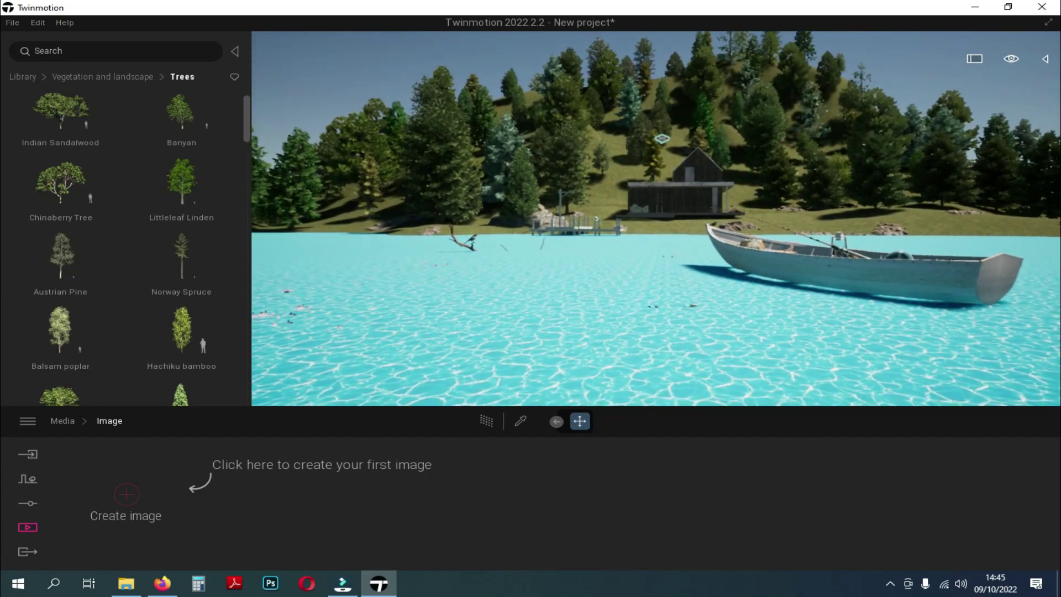
key("e")
right_click_drag(460, 297, 718, 270)
key("w")
key("w")
scroll(621, 244, "down", 10)
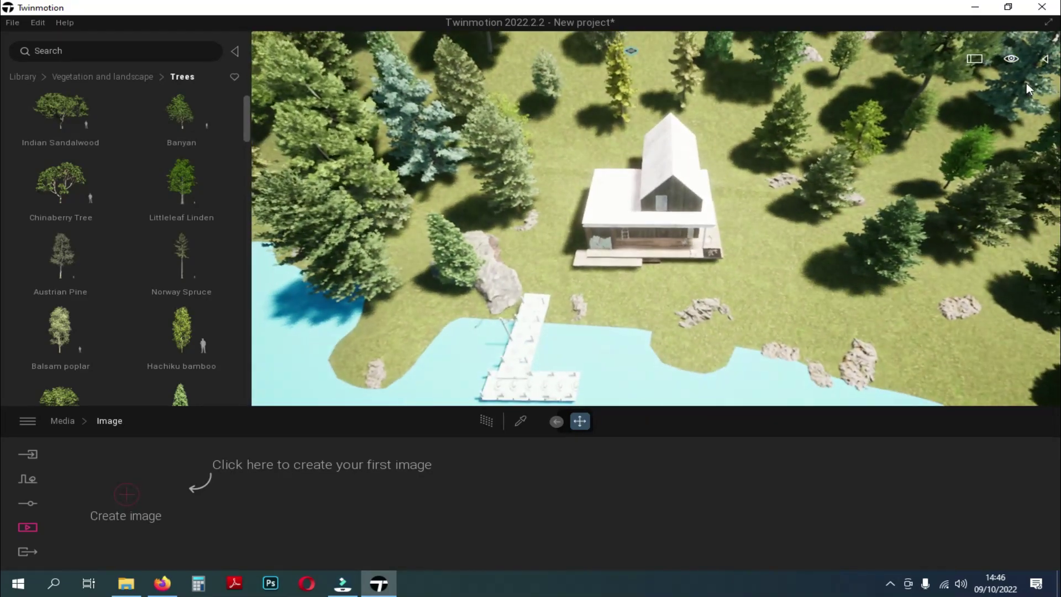
Try to duplicate the Painted vegetation 1 item by copying and pasting it in the scene list
left_click(1044, 59)
left_click(946, 354)
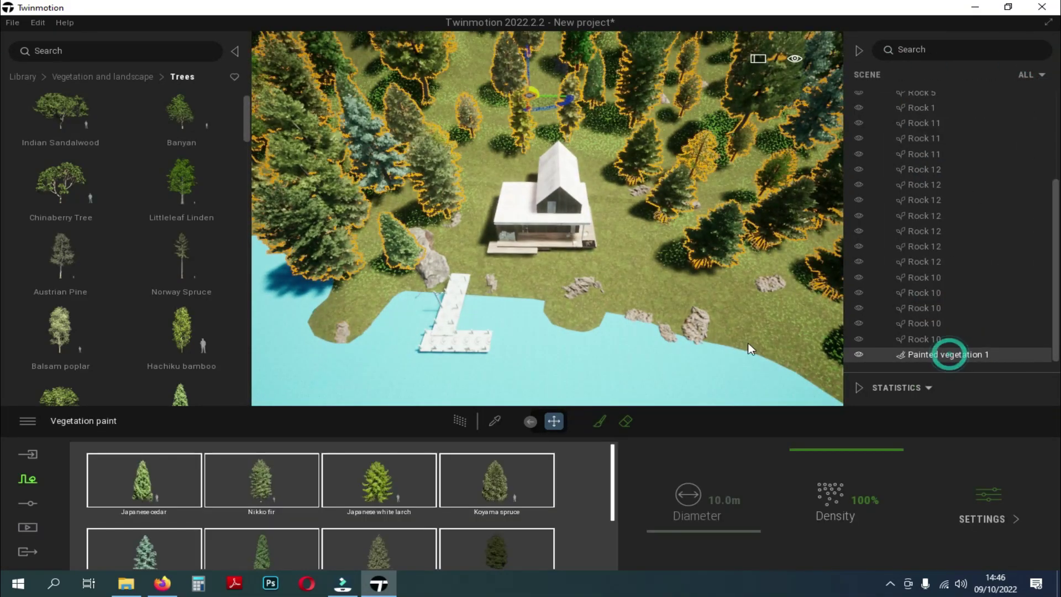
right_click(956, 354)
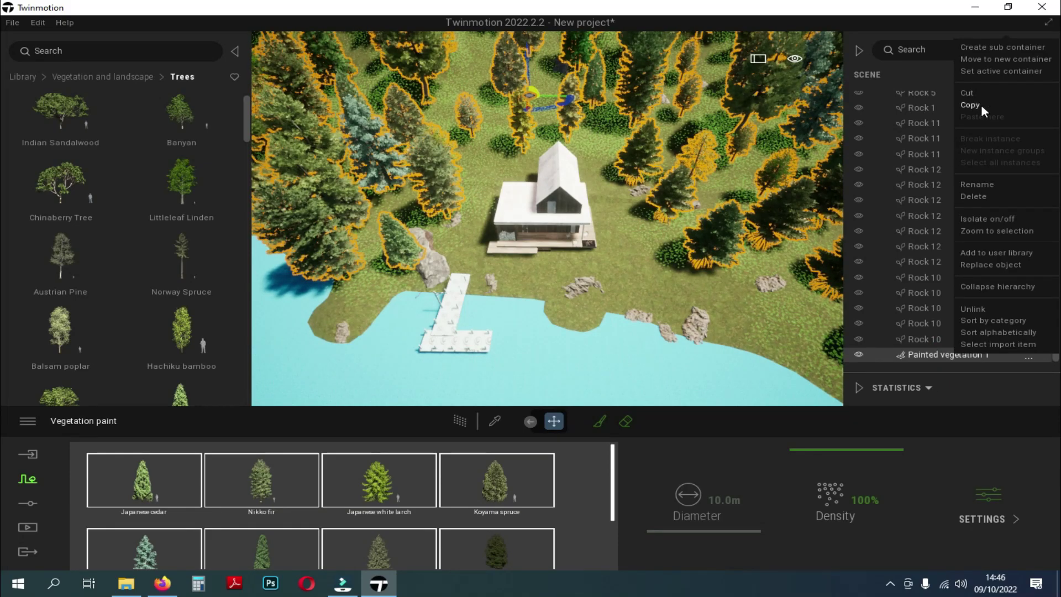
left_click(981, 105)
right_click(942, 354)
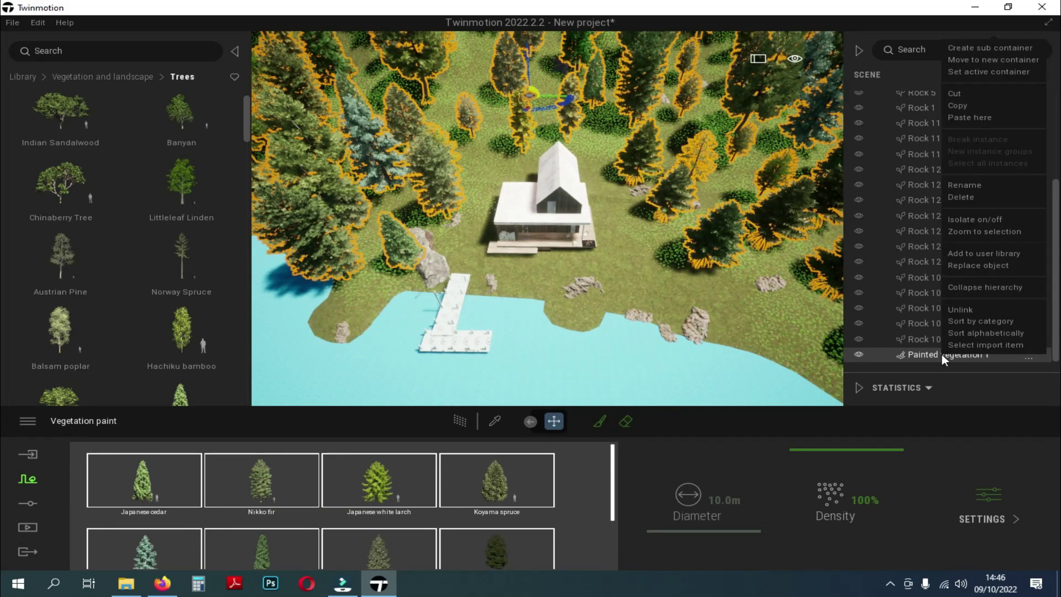
left_click(987, 118)
left_click(758, 265)
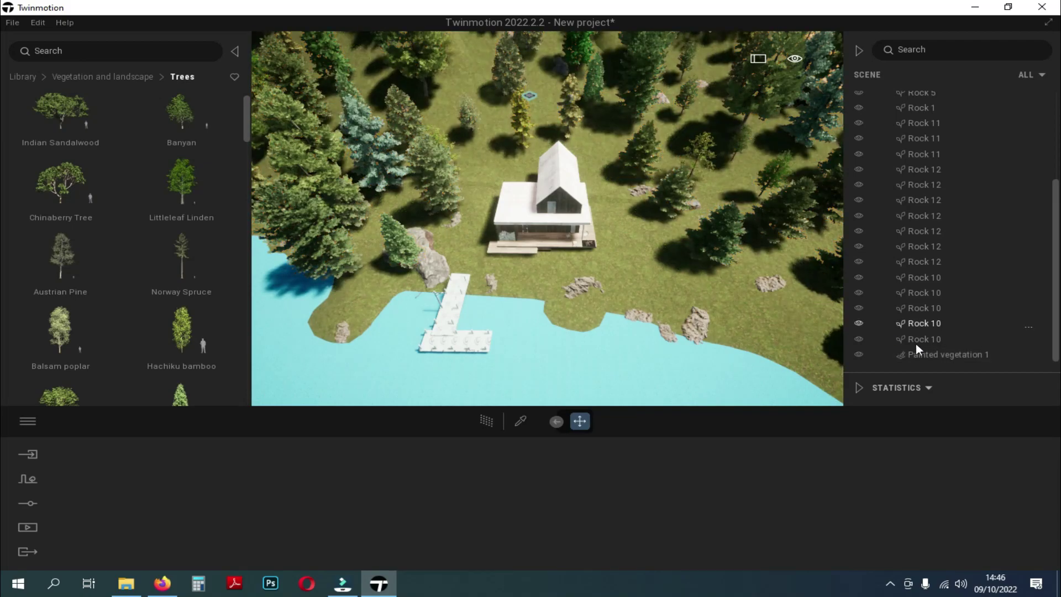
left_click(935, 355)
right_click(995, 323)
left_click(1013, 362)
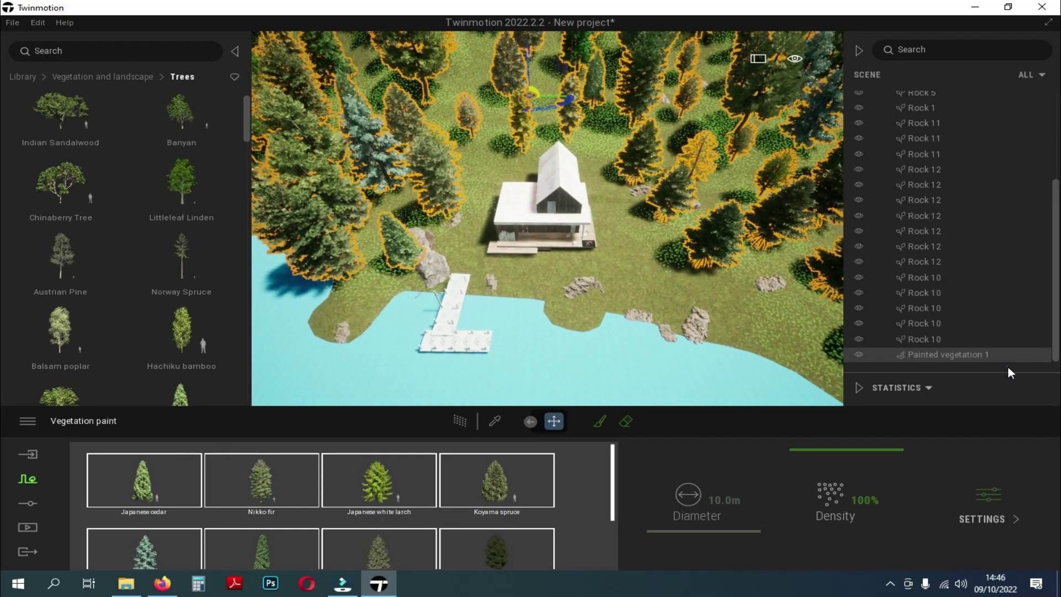
scroll(399, 496, "down", 2)
scroll(399, 496, "up", 2)
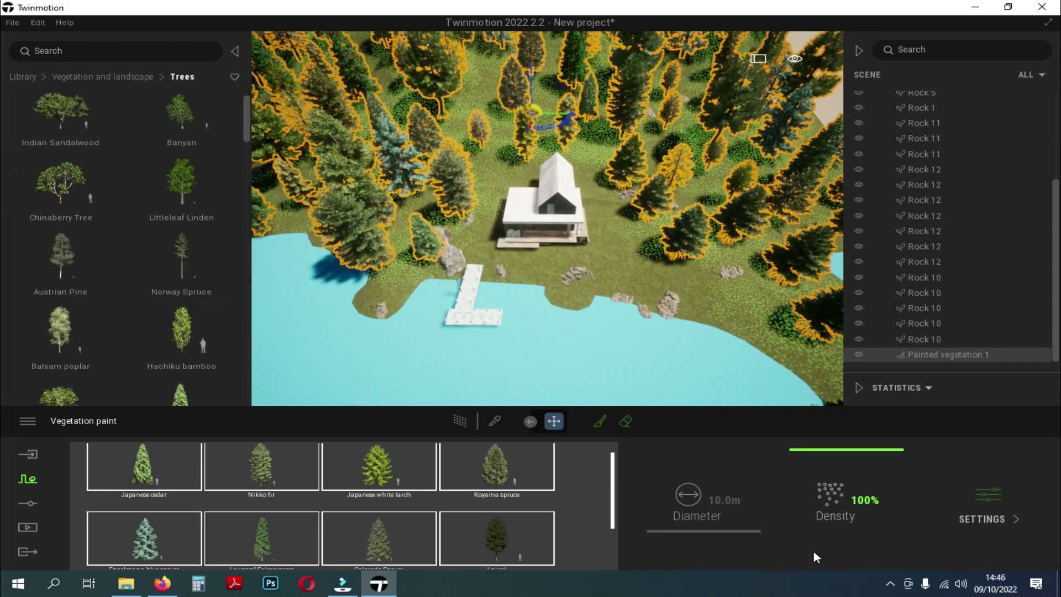
left_click(601, 422)
key("Escape")
key("Escape")
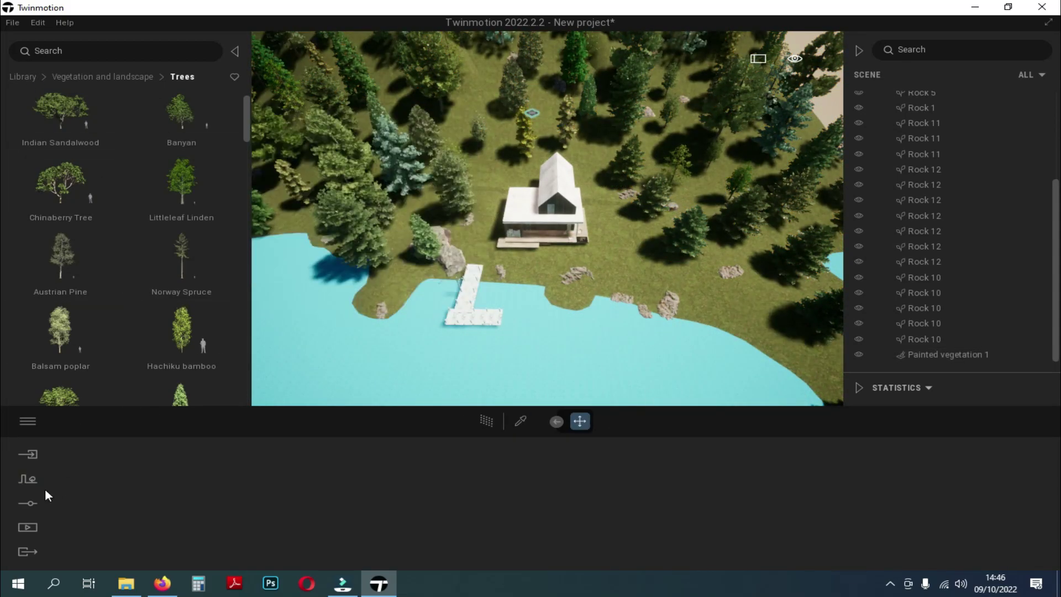
Start a new vegetation paint set with Norway Spruce, Austrian Pine, Japanese cedar and Koyama spruce
left_click(487, 497)
scroll(187, 184, "down", 1)
mouse_move(183, 199)
left_mouse_down()
mouse_move(146, 495)
mouse_move(145, 487)
left_mouse_up()
left_click(71, 191)
scroll(193, 357, "down", 1)
left_click(185, 326)
scroll(155, 310, "down", 7)
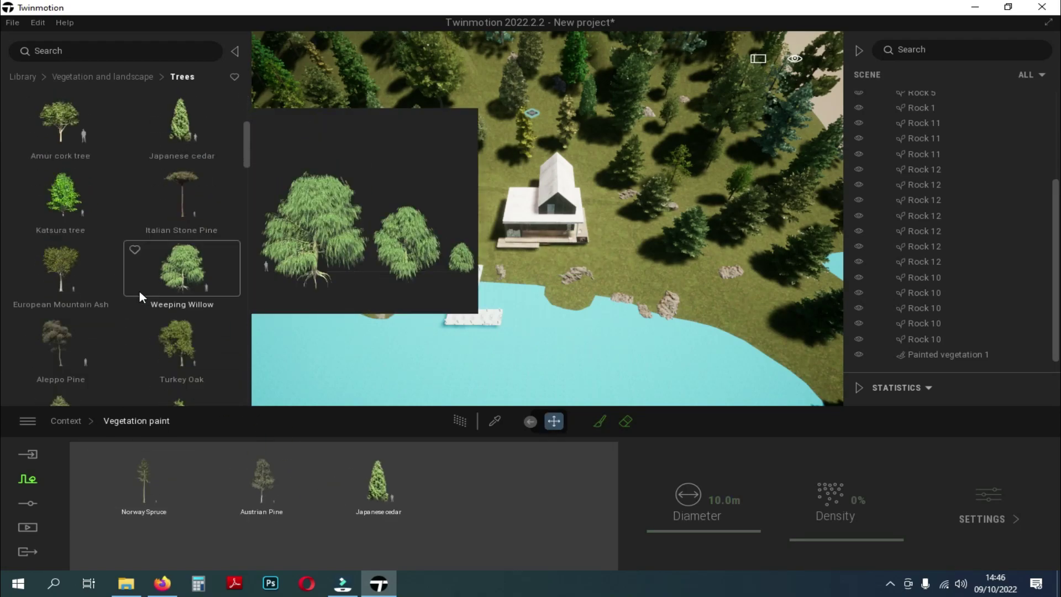
scroll(115, 306, "down", 3)
left_click_drag(168, 267, 397, 521)
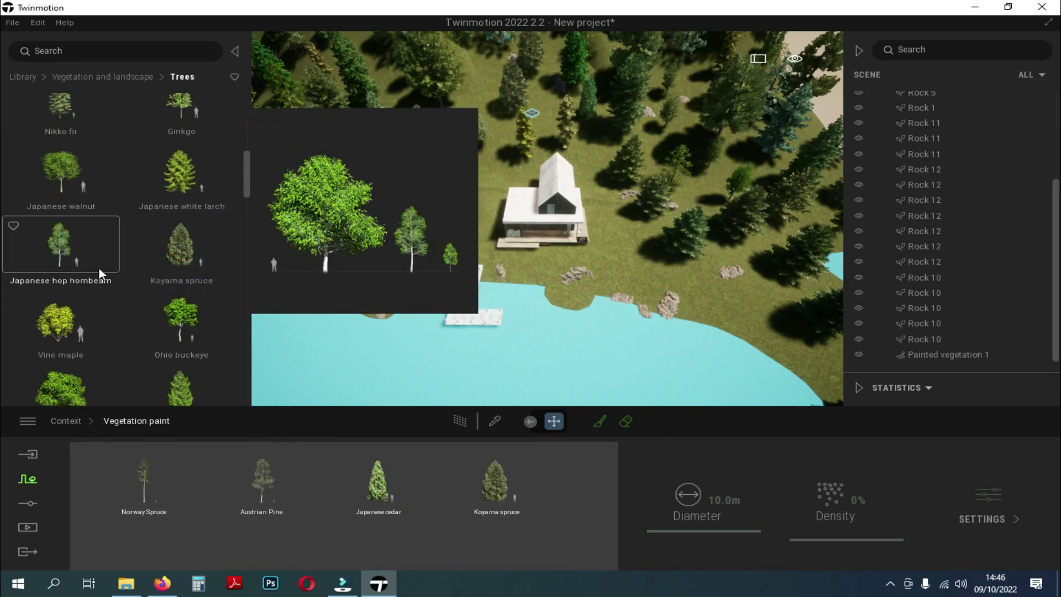
Add Japanese hop hornbeam, Sweet gum and Engelmann blue spruce to the new vegetation paint set
left_click_drag(99, 271, 144, 544)
scroll(83, 257, "down", 3)
left_click_drag(185, 221, 197, 524)
scroll(68, 256, "down", 1)
left_click_drag(68, 255, 434, 509)
Paint the new tree mix over the hillside behind the house and along the lake shore, and leave the brush
scroll(549, 256, "down", 3)
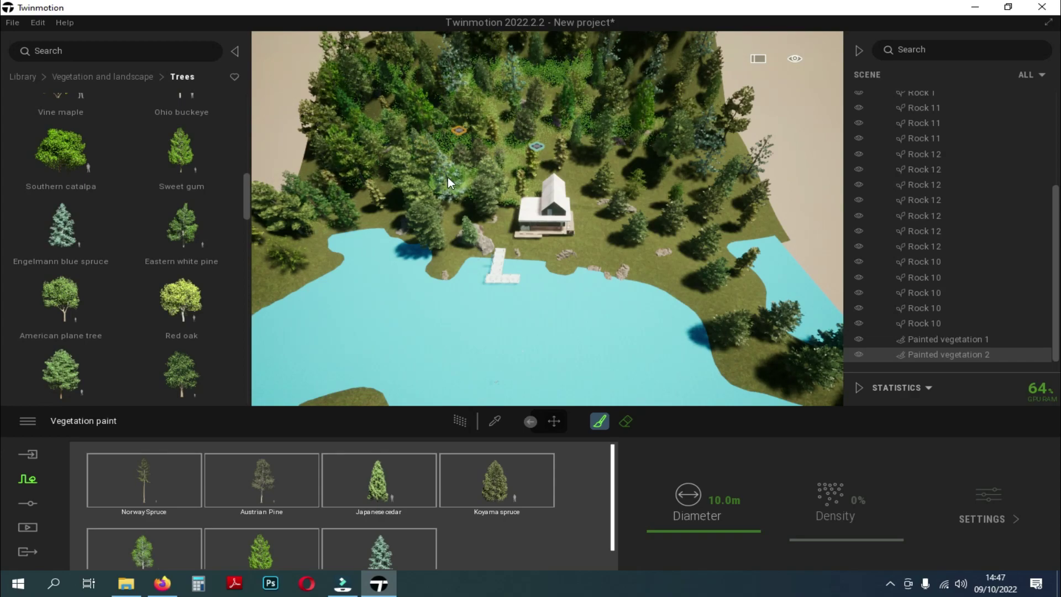
scroll(448, 176, "down", 2)
mouse_move(655, 246)
left_mouse_down()
mouse_move(634, 187)
mouse_move(558, 139)
left_mouse_up()
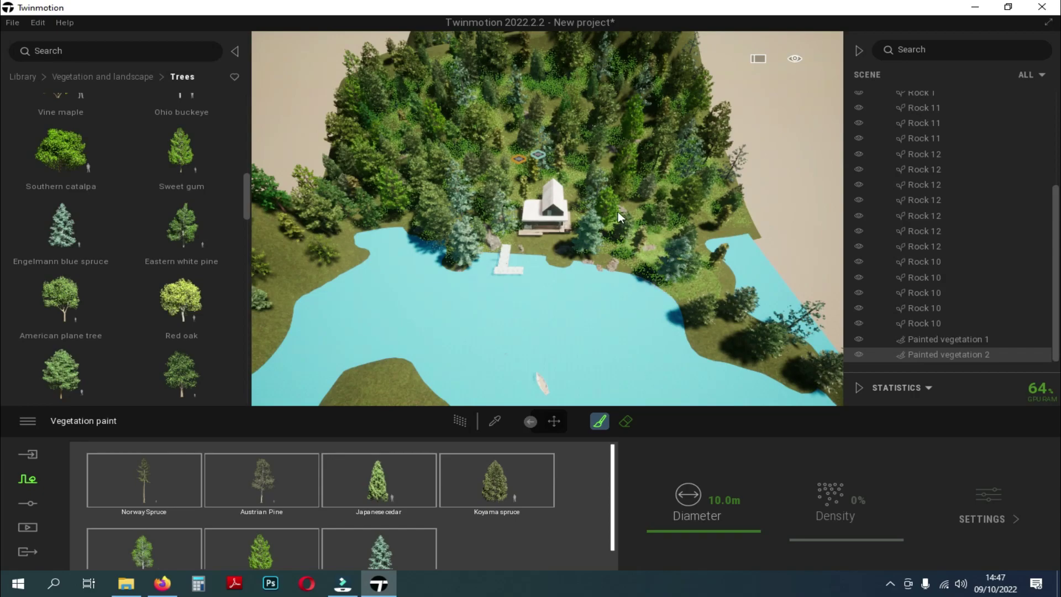
key("Escape")
scroll(545, 246, "up", 5)
mouse_move(523, 286)
right_mouse_down()
mouse_move(498, 295)
mouse_move(516, 258)
right_mouse_up()
key("Escape")
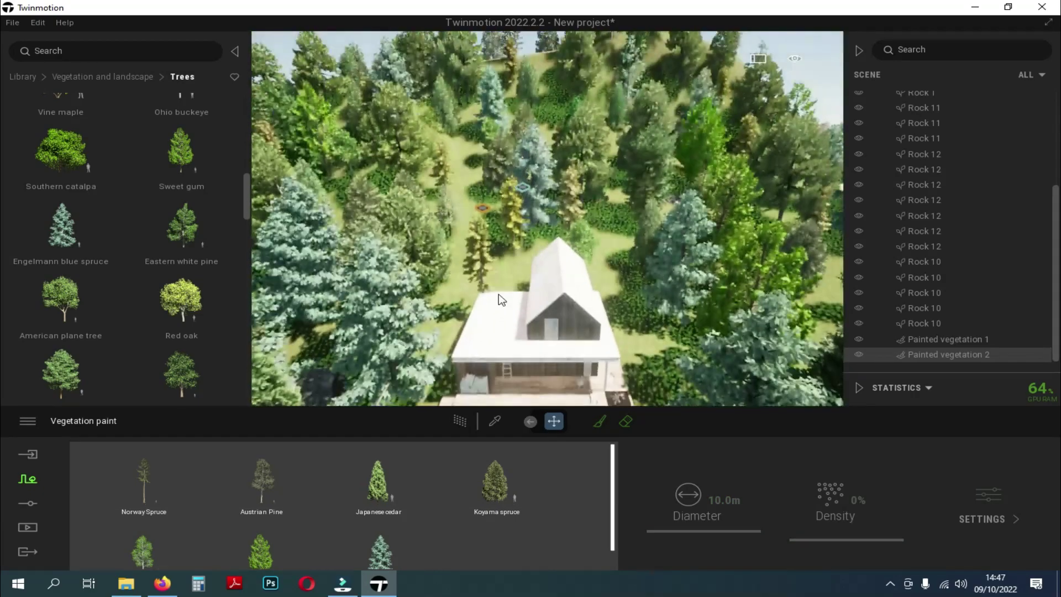
Apply the Lake 02 water material to the lake surface
key("s")
key("q")
scroll(516, 259, "up", 5)
left_click(22, 76)
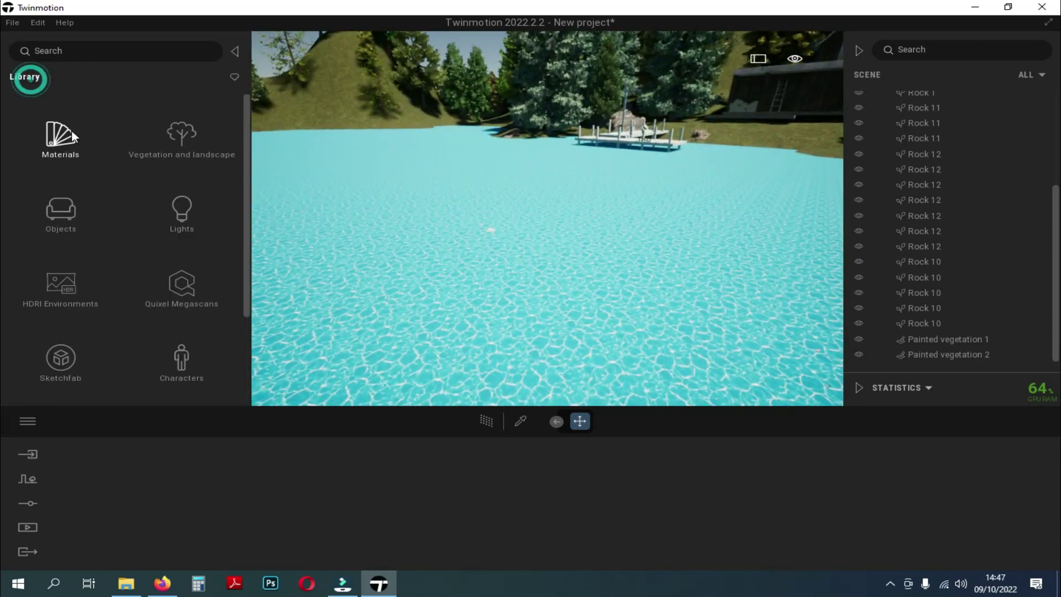
scroll(87, 301, "down", 5)
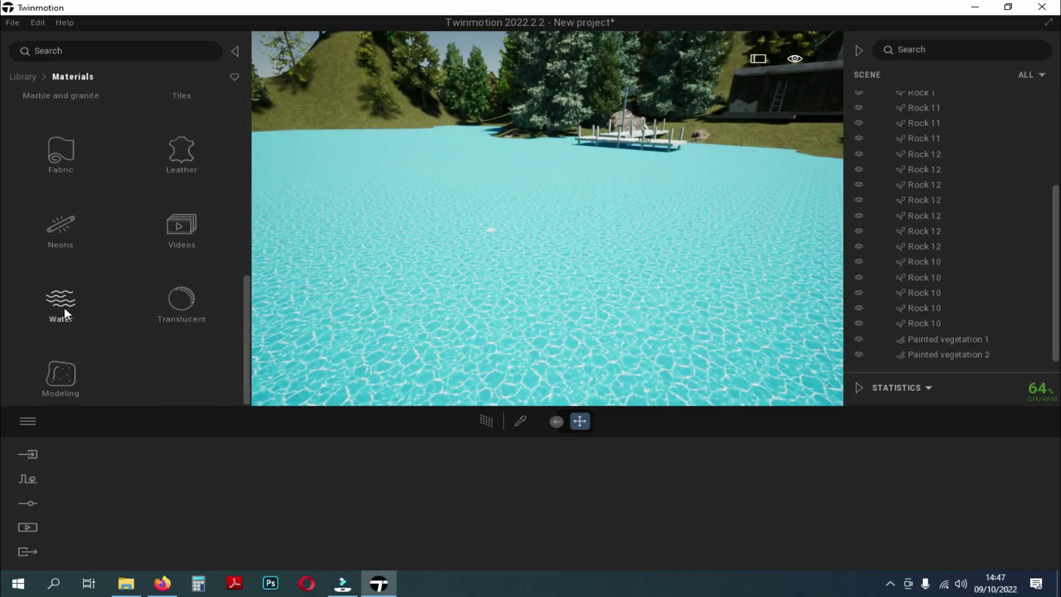
left_click(61, 304)
left_click_drag(215, 272, 515, 308)
Check the new water in front of the house with the path tracer, hide the scene list and turn the path tracer off
right_click_drag(461, 238, 461, 232)
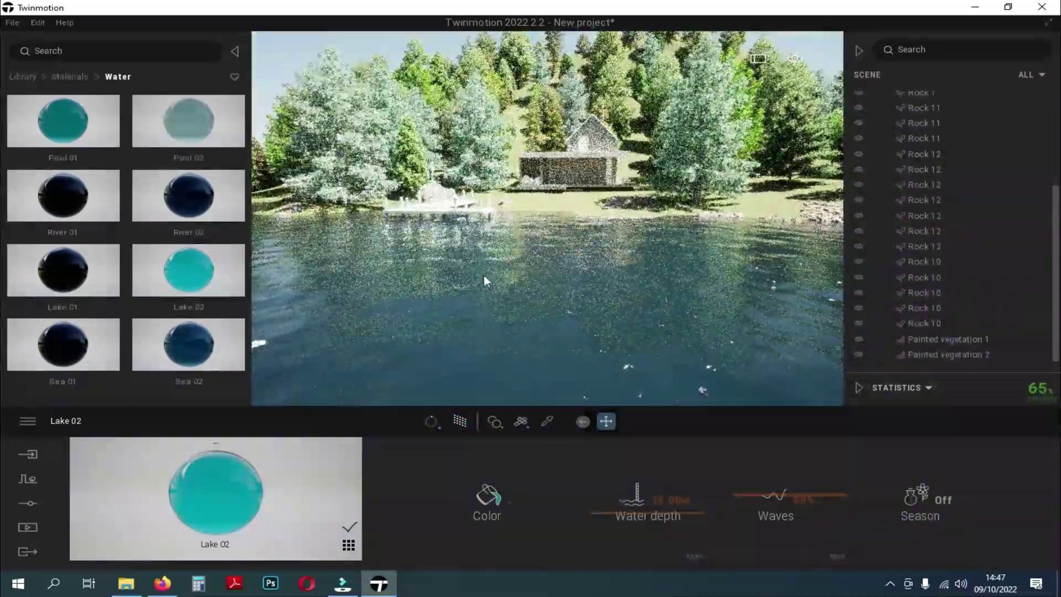
left_click(859, 50)
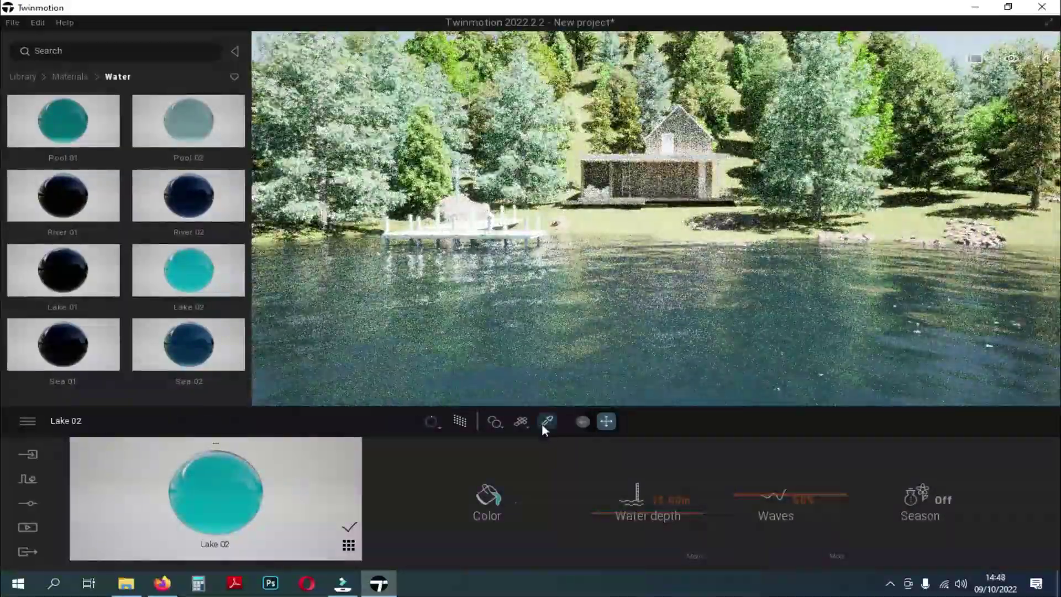
left_click(454, 420)
Examine the shoreline and the lake bed beneath the water, and sample the bed's material with the material picker
key("e")
right_click_drag(558, 281, 718, 254)
left_click_drag(721, 260, 802, 111)
key("e")
right_click_drag(802, 111, 784, 180)
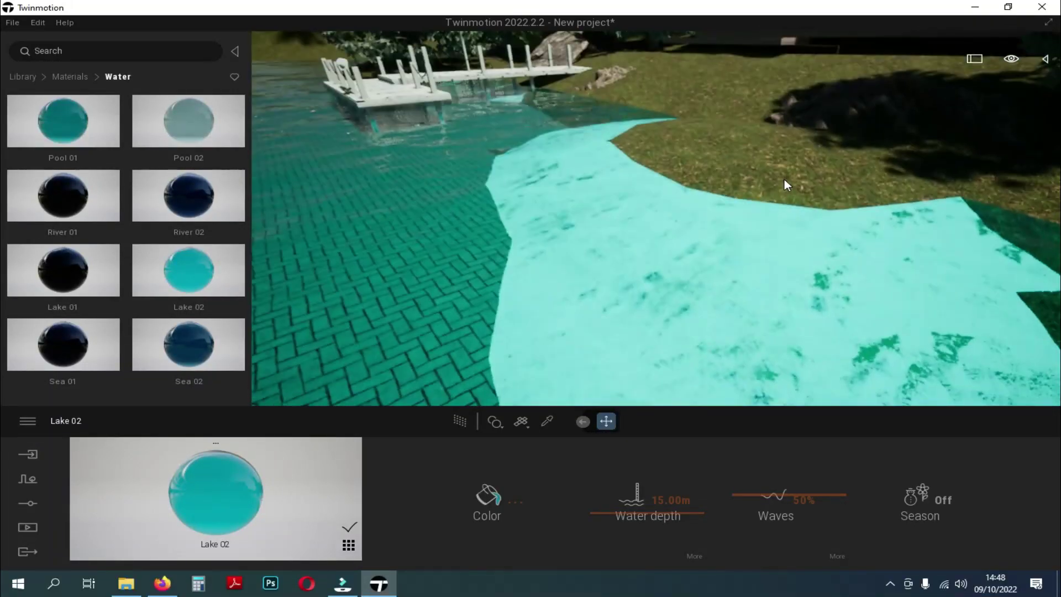
key("d")
scroll(786, 185, "down", 5)
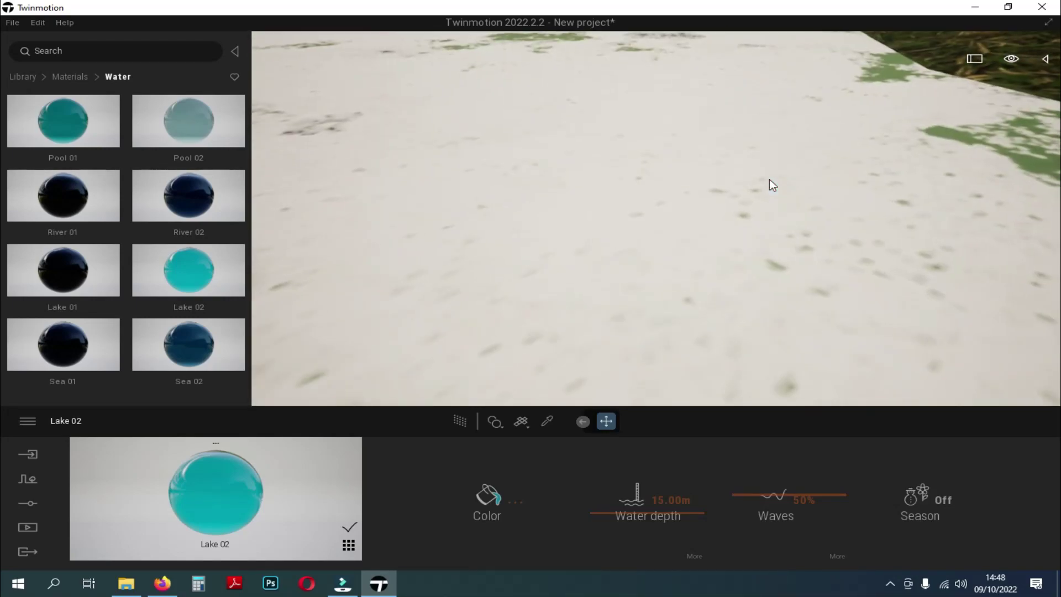
right_click_drag(769, 179, 697, 102)
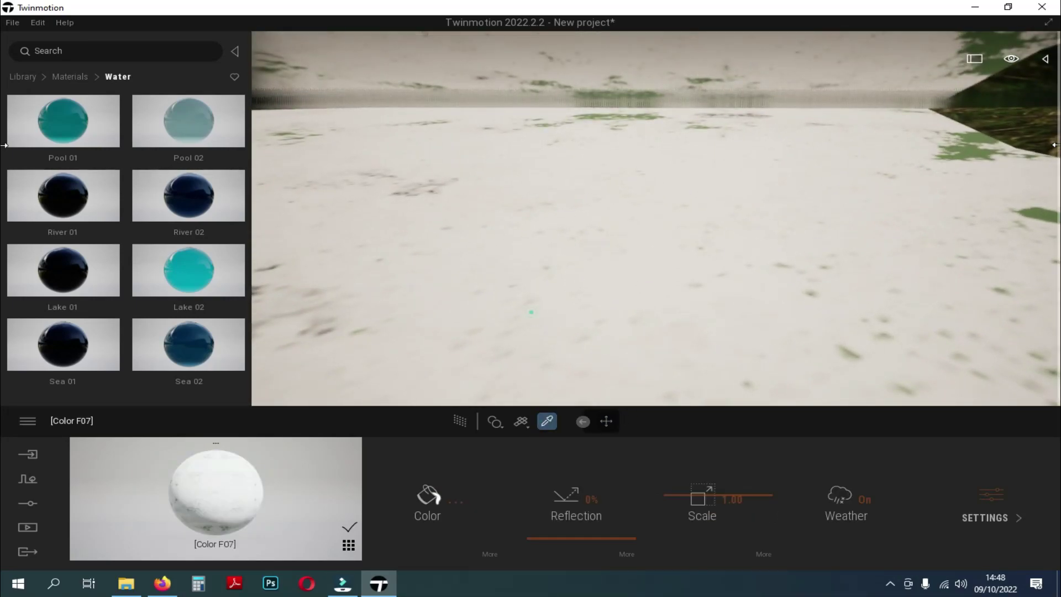
left_click(866, 202)
Lower the flat ground plane around the terrain by about 21 m so that it lies beneath the lake bed
scroll(502, 306, "down", 5)
right_click_drag(579, 248, 453, 171)
key("e")
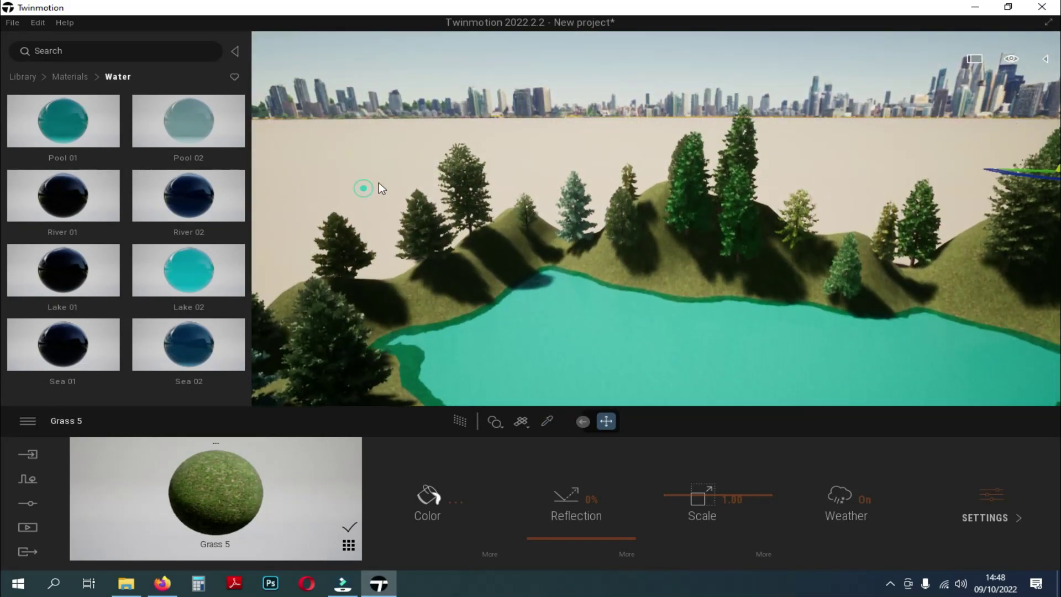
right_click_drag(379, 183, 454, 182)
scroll(731, 163, "down", 8)
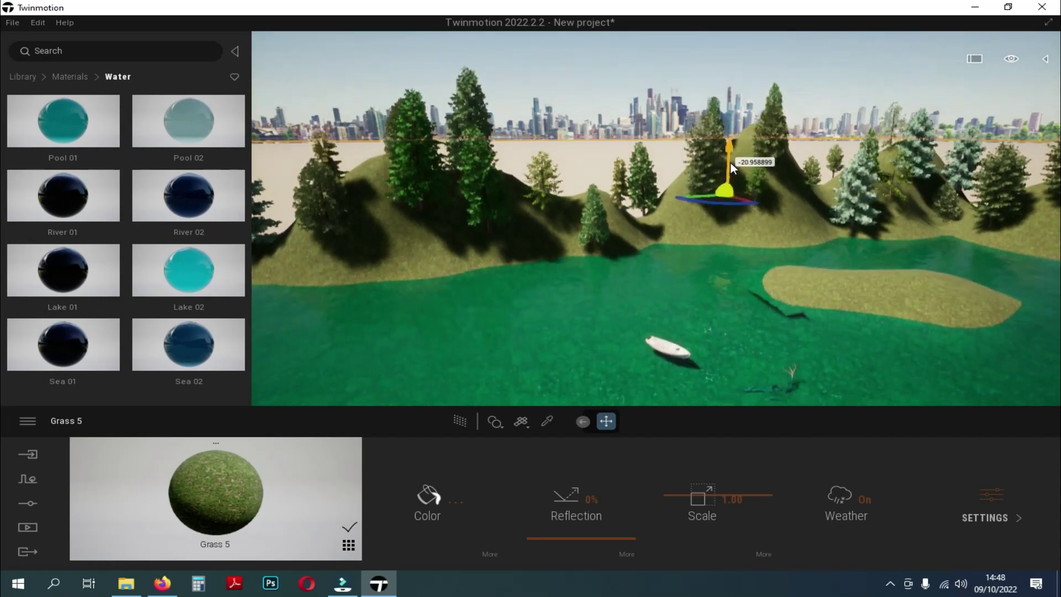
scroll(731, 162, "down", 5)
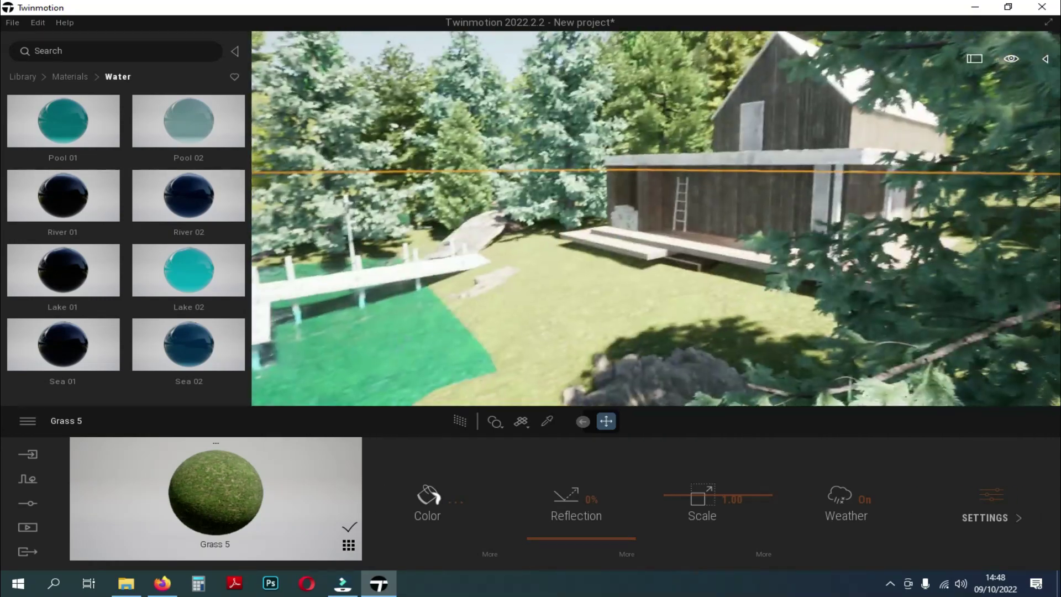
Frame the house and dock from above the lake and create a first video from this view
right_click_drag(668, 172, 618, 181)
scroll(618, 180, "down", 3)
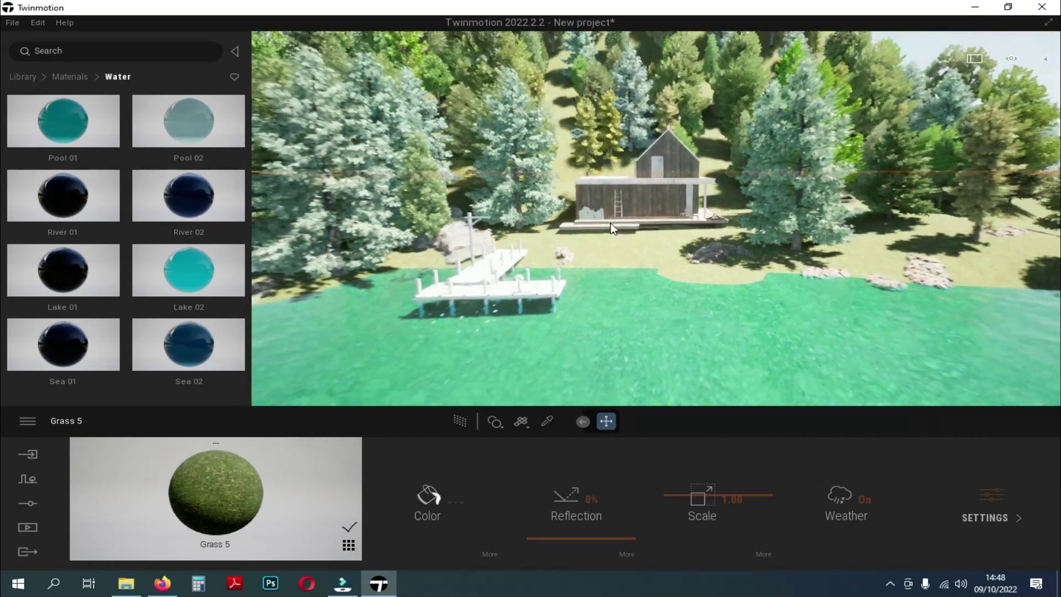
left_click(26, 531)
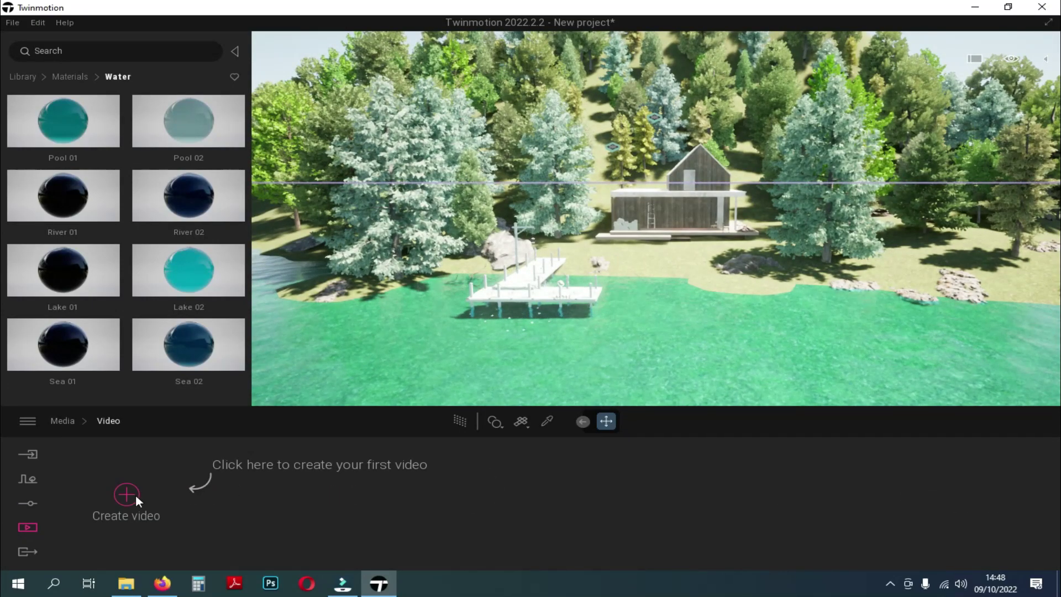
left_click(135, 495)
Try video framings beside and behind the rowing boat, and return to the first keyframe's saved view
scroll(442, 266, "down", 5)
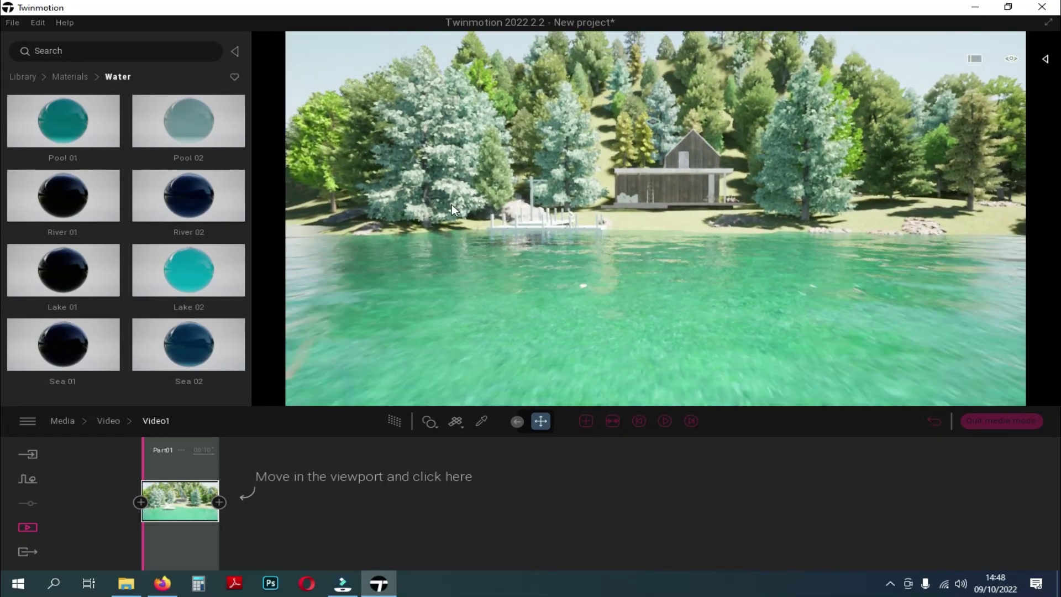
scroll(450, 204, "up", 5)
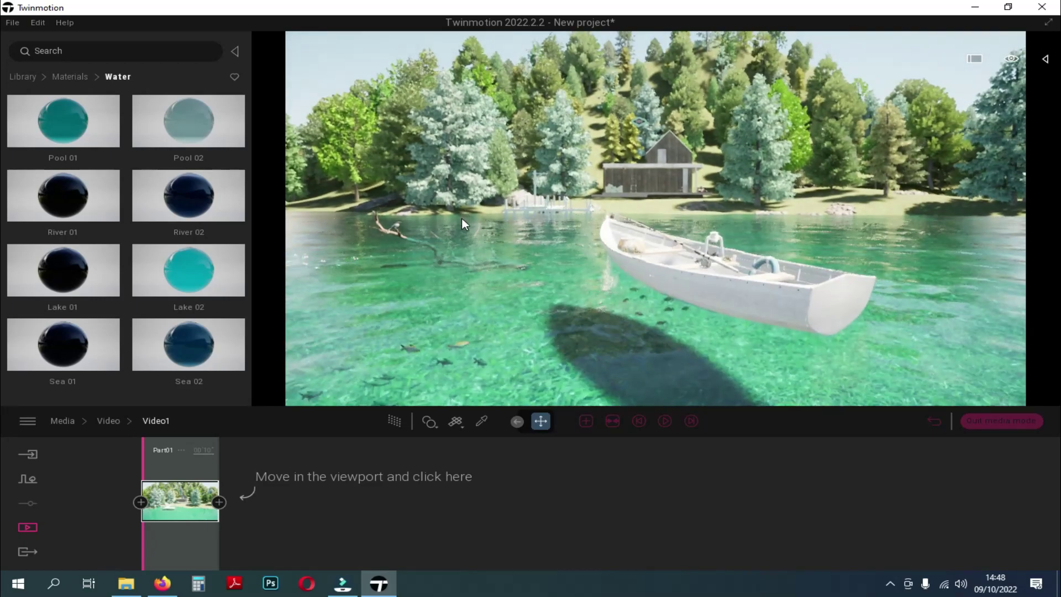
scroll(462, 217, "down", 5)
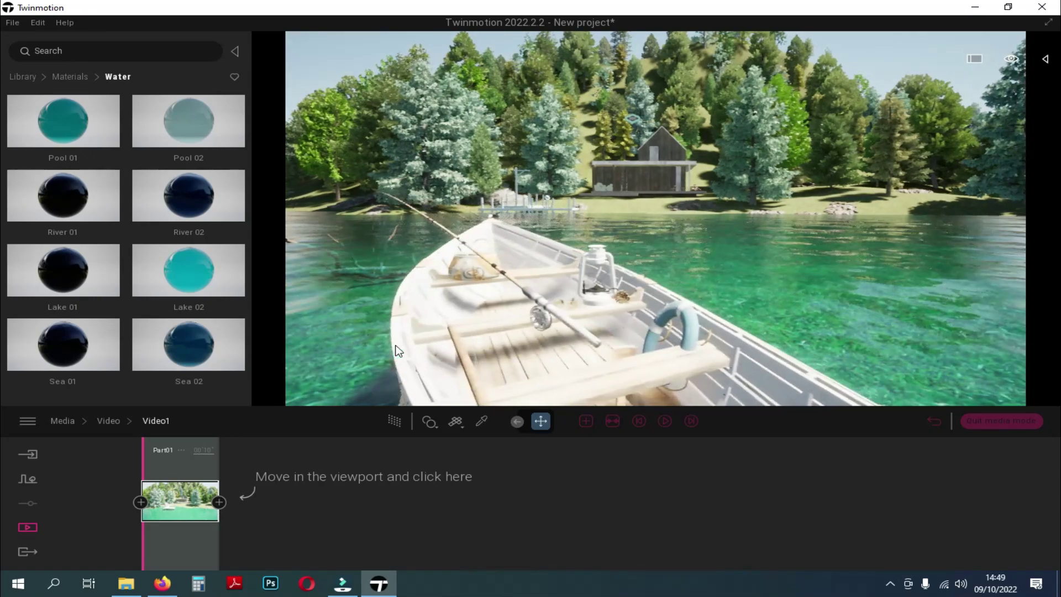
key("d")
key("s")
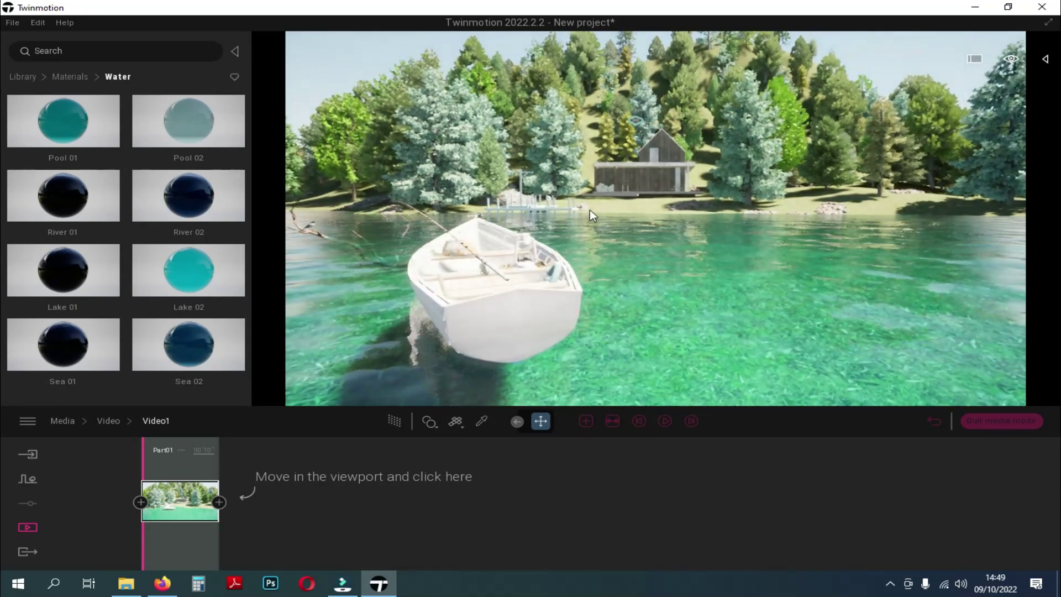
key("e")
key("q")
key("e")
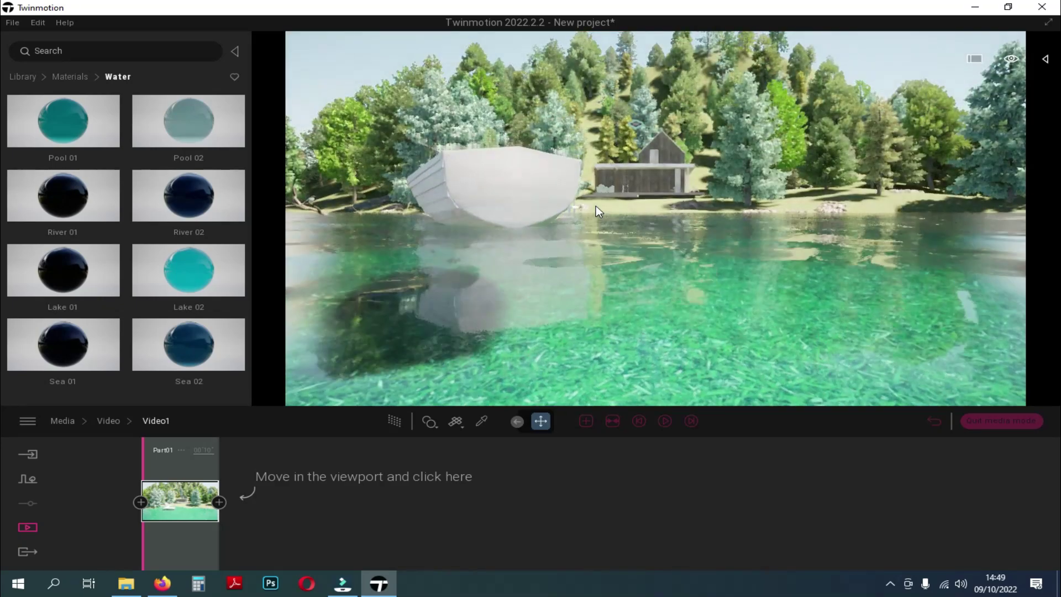
left_click(192, 501)
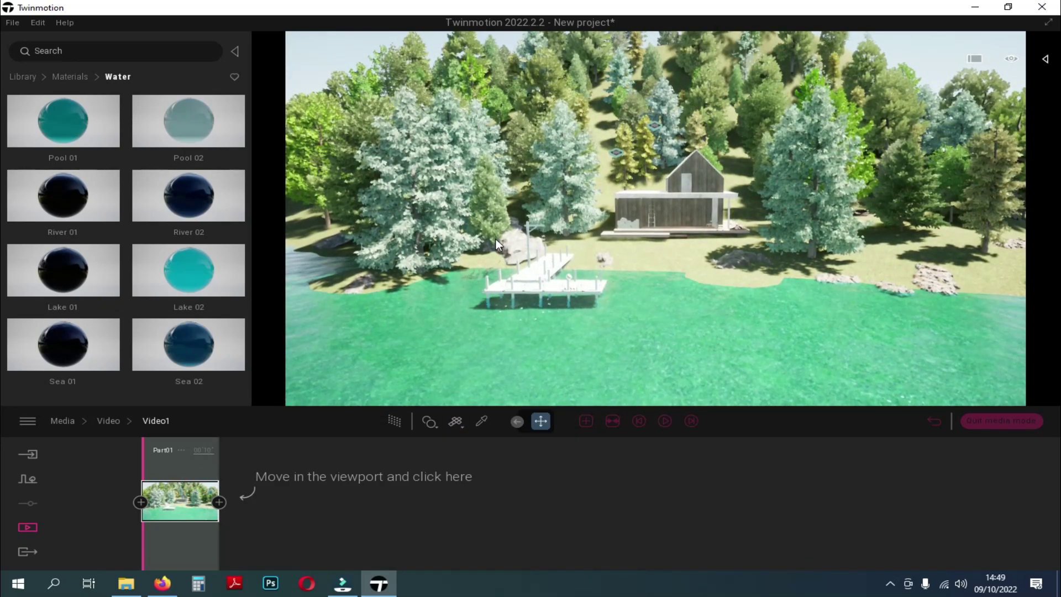
Reframe the first keyframe low over the lake with the rowing boat in the right foreground, and update it
key("q")
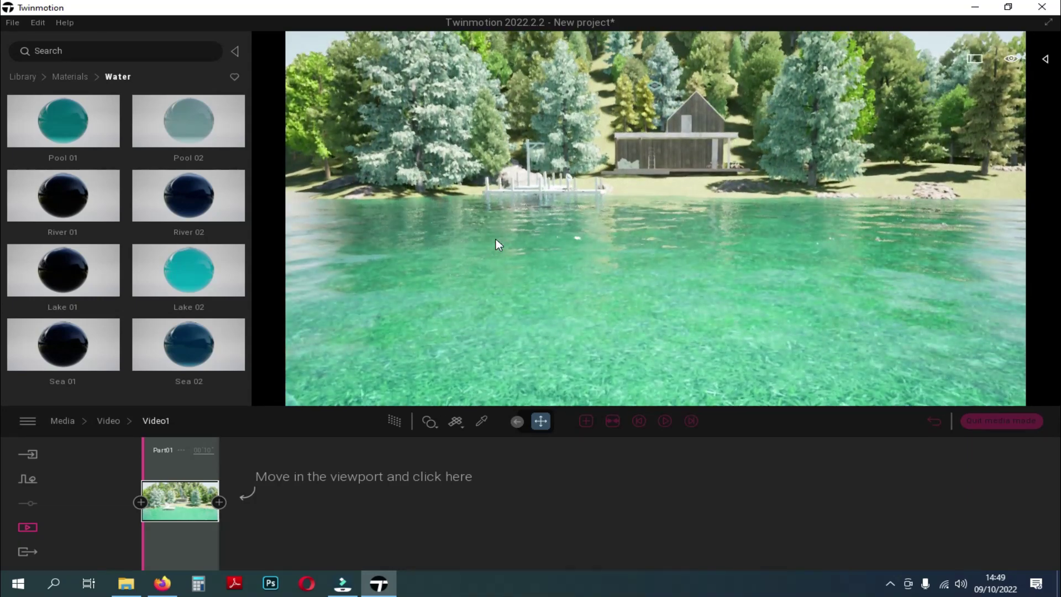
key("s")
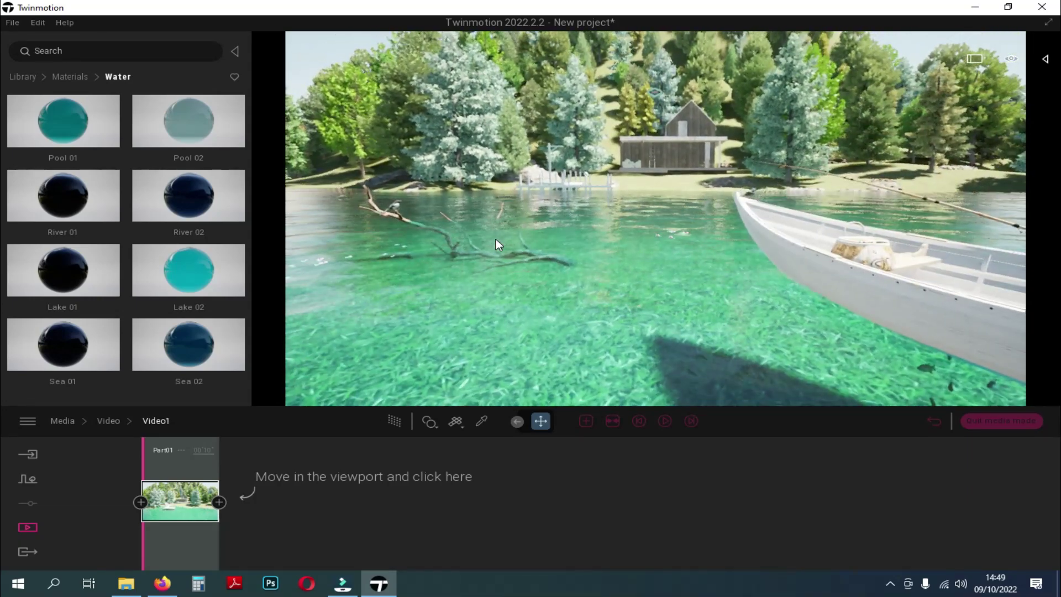
key("s")
right_click_drag(532, 187, 535, 179)
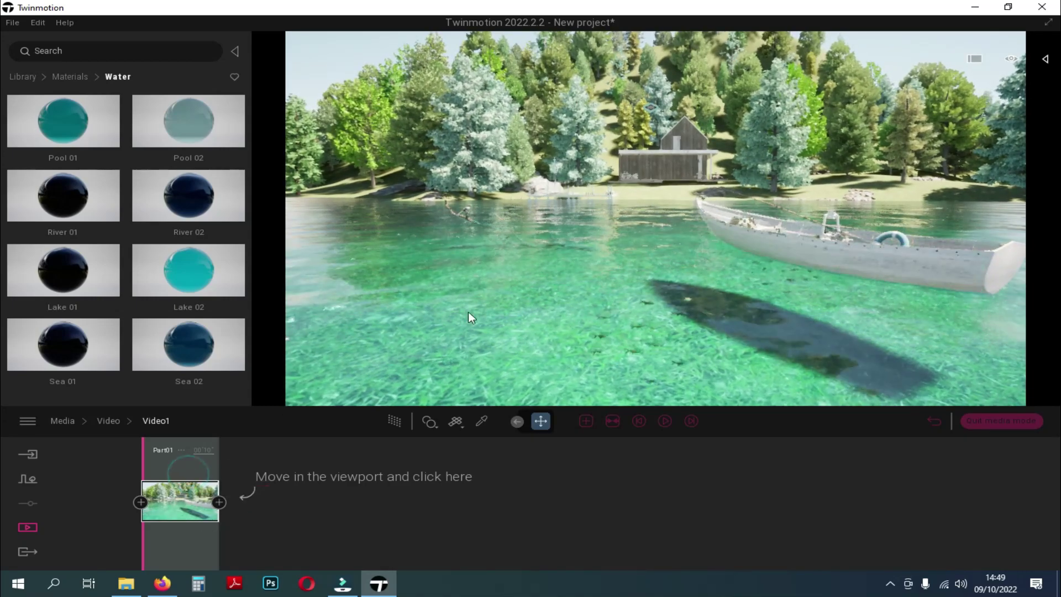
Turn on path tracing, add a second keyframe closer to the shore with the rowing boat's bow at right, and preview the video
left_click(394, 421)
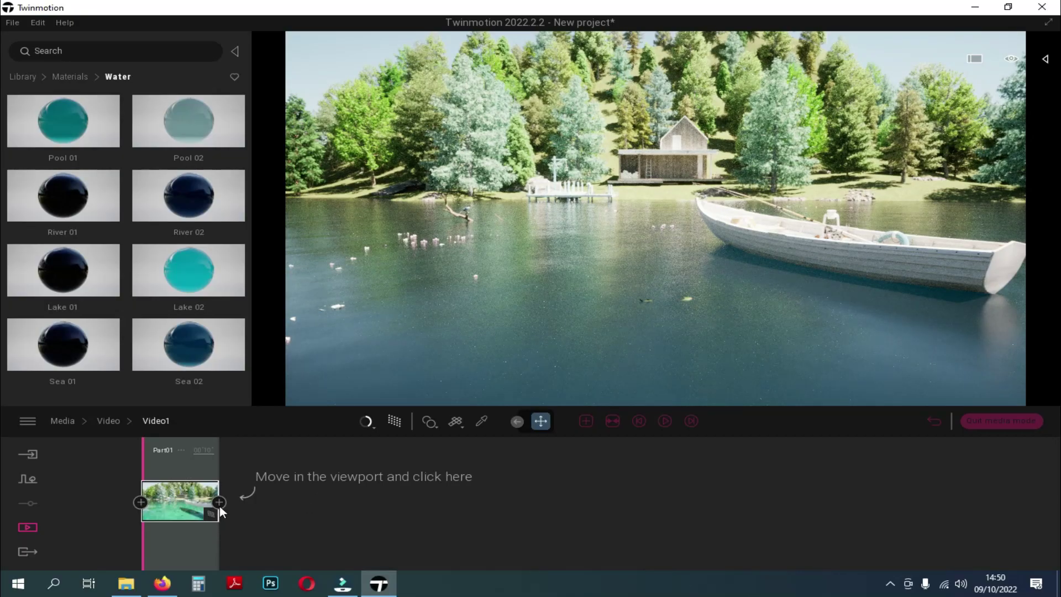
scroll(521, 366, "up", 4)
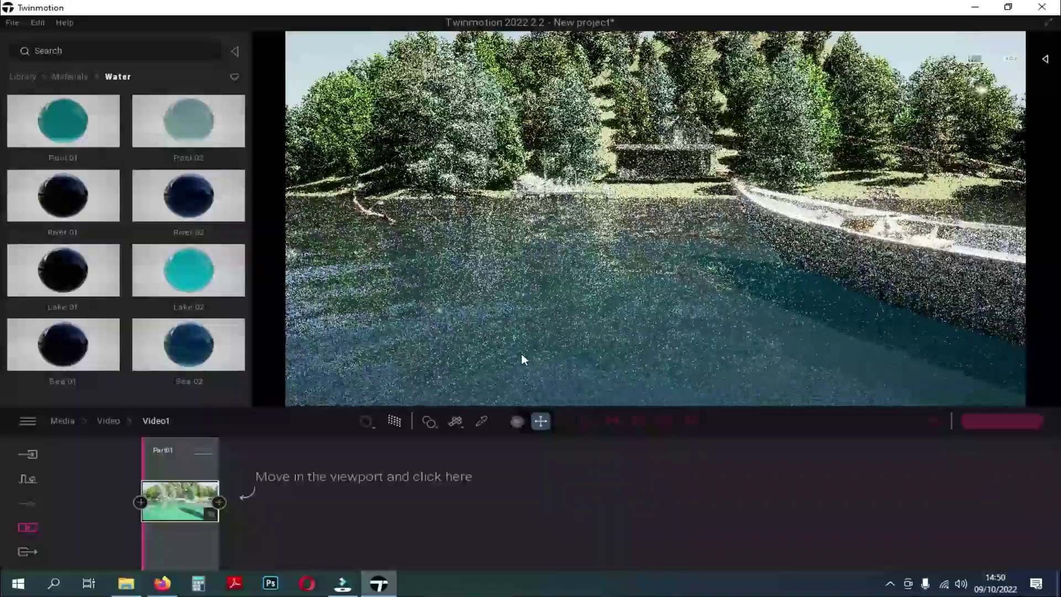
scroll(522, 355, "up", 8)
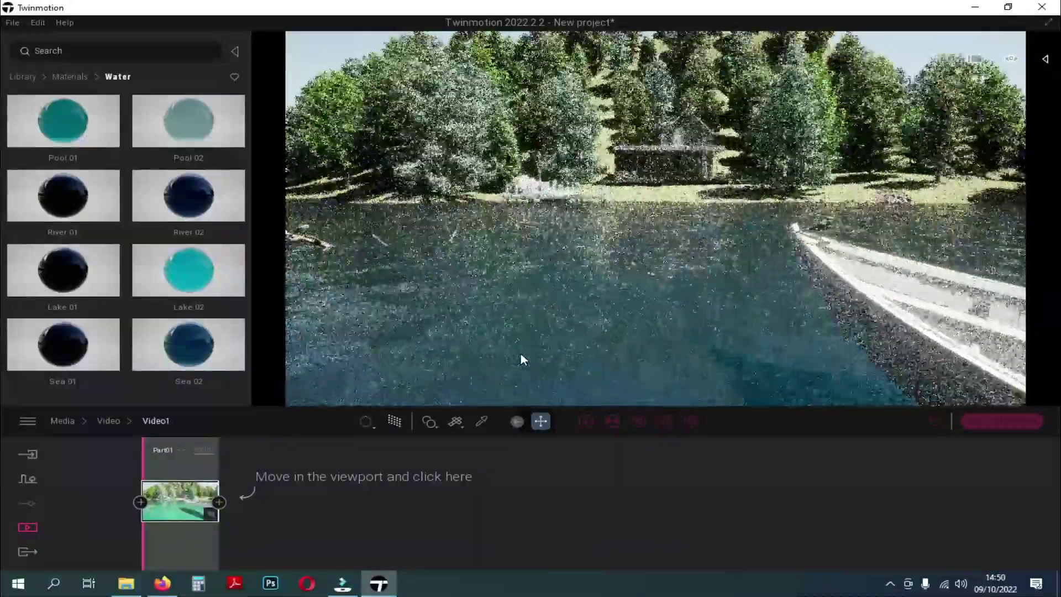
scroll(521, 355, "down", 6)
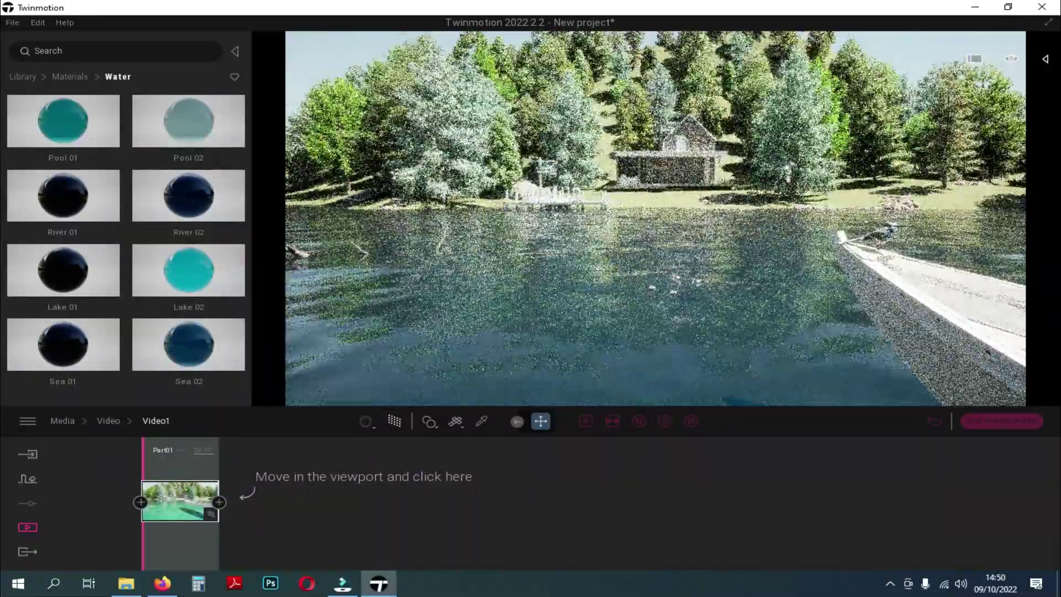
left_click(219, 502)
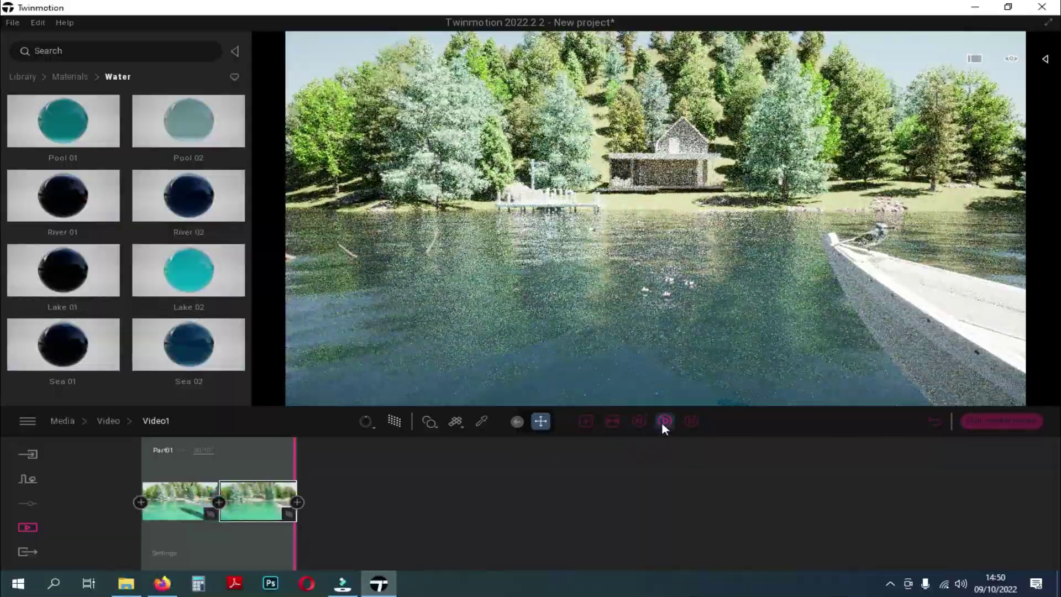
left_click(663, 421)
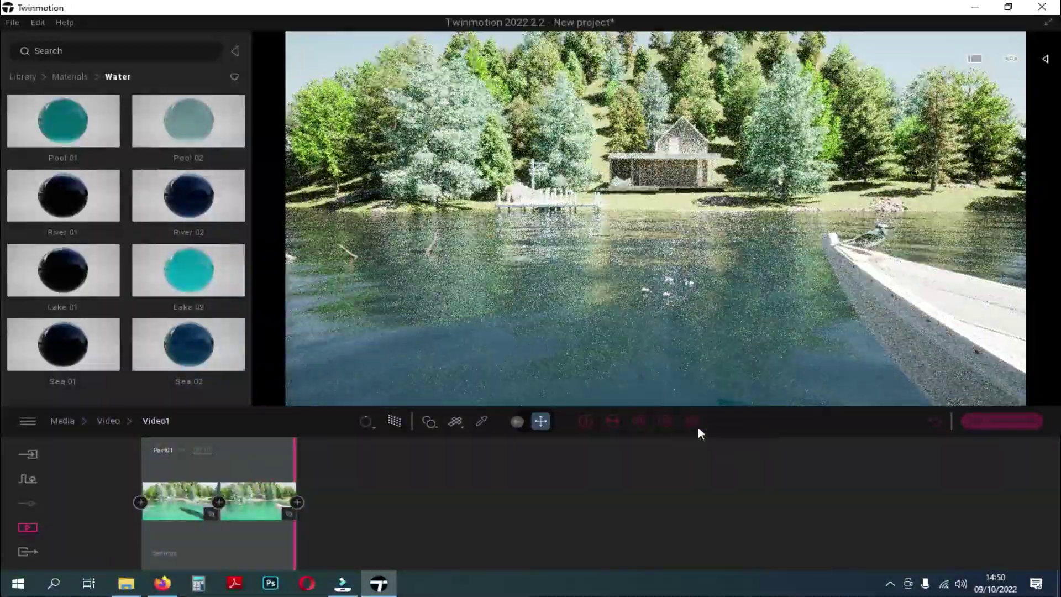
Leave media mode and apply the Redcedar 03 B wood material to the dock's deck boards
left_click(995, 421)
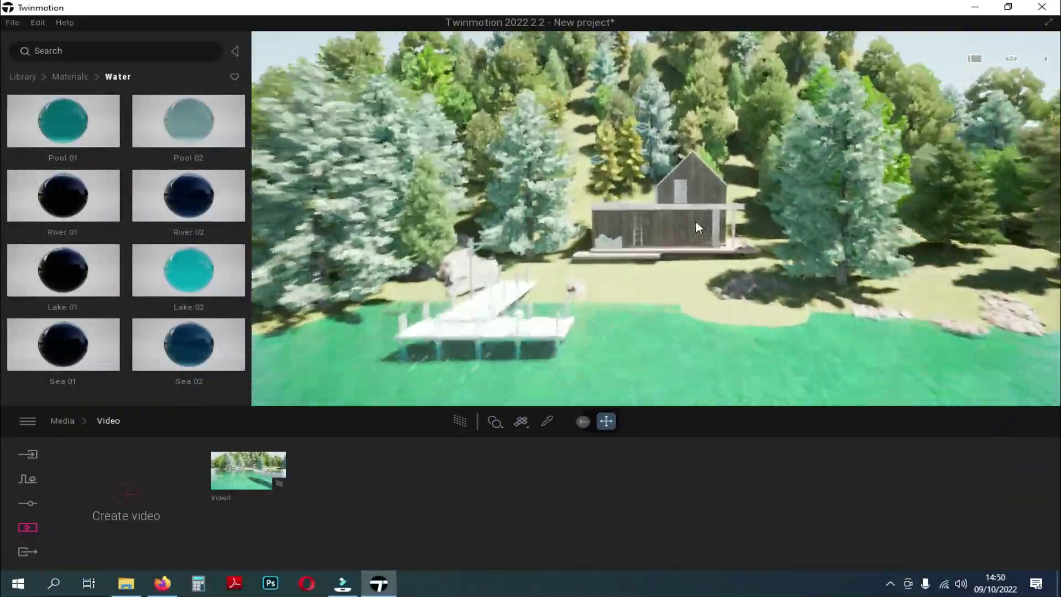
left_click(76, 79)
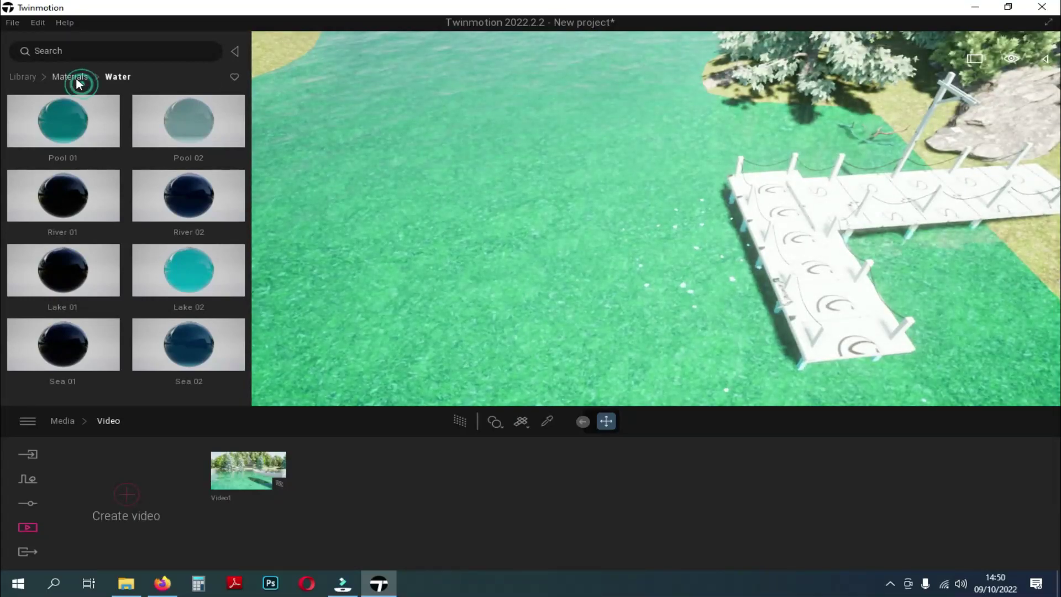
left_click(179, 145)
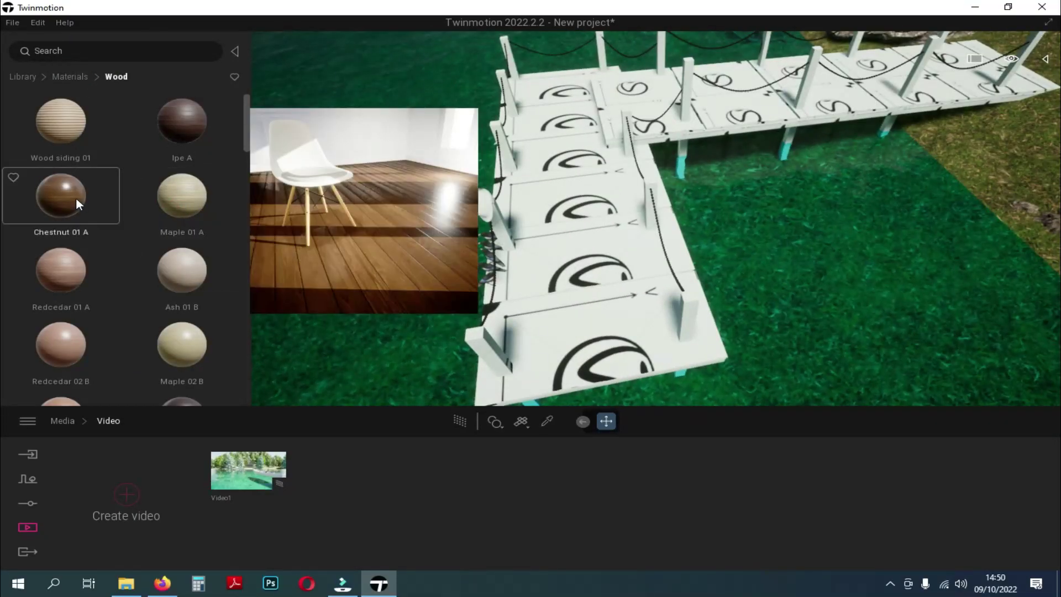
scroll(116, 227, "down", 1)
mouse_move(74, 336)
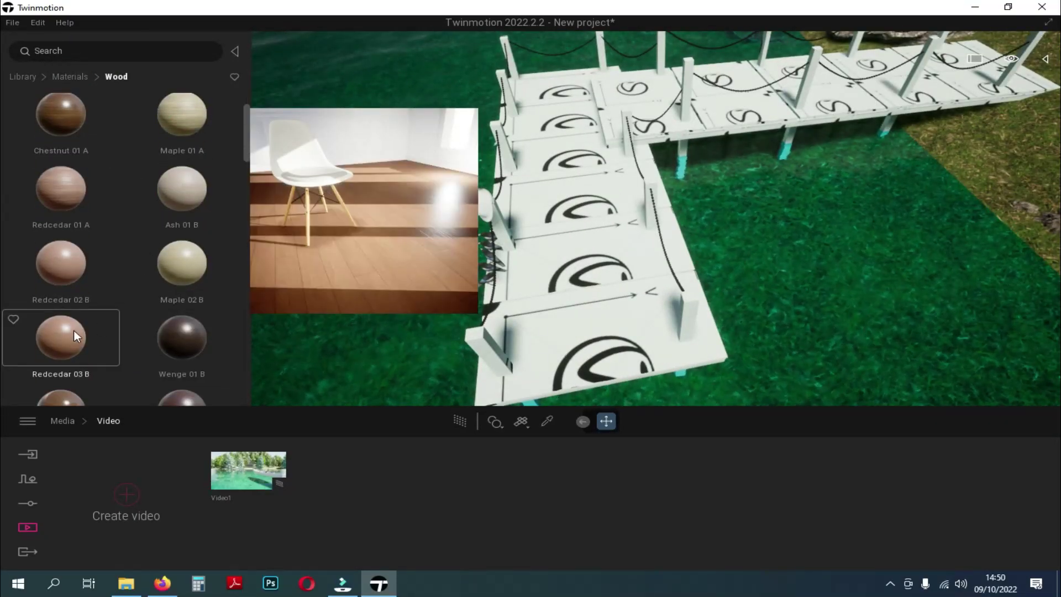
left_click_drag(74, 336, 565, 221)
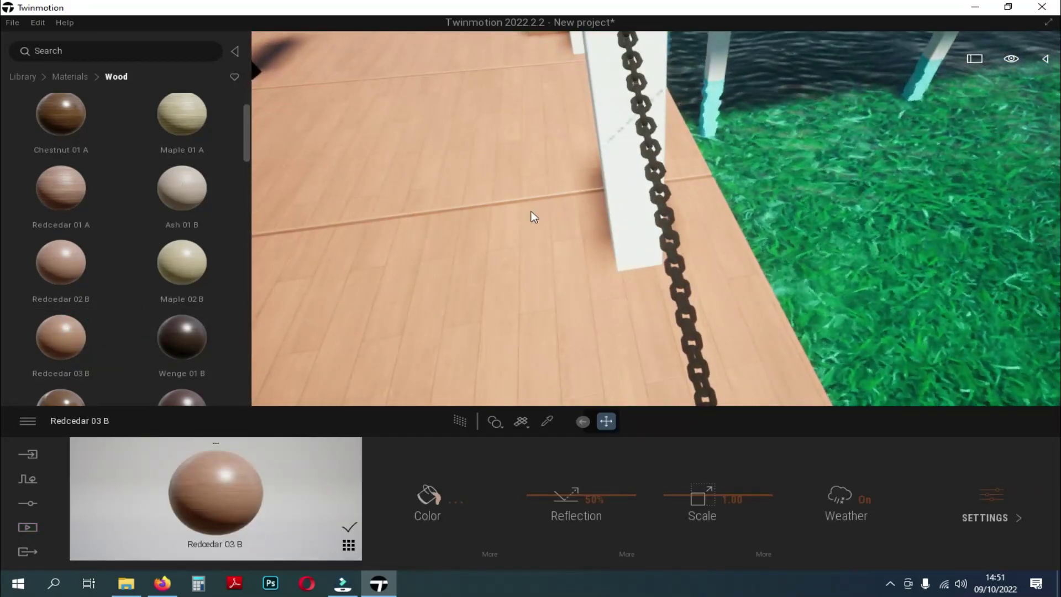
Try the Oak 03 G wood on the dock's posts, and replace it with Ash 05 G
mouse_move(174, 253)
scroll(164, 247, "down", 5)
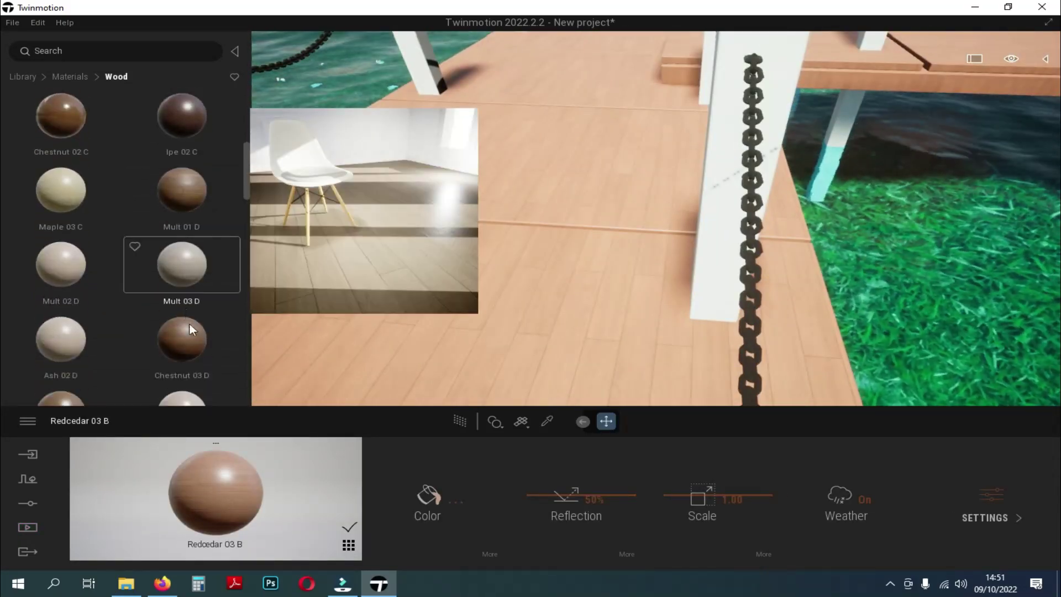
scroll(74, 334, "down", 5)
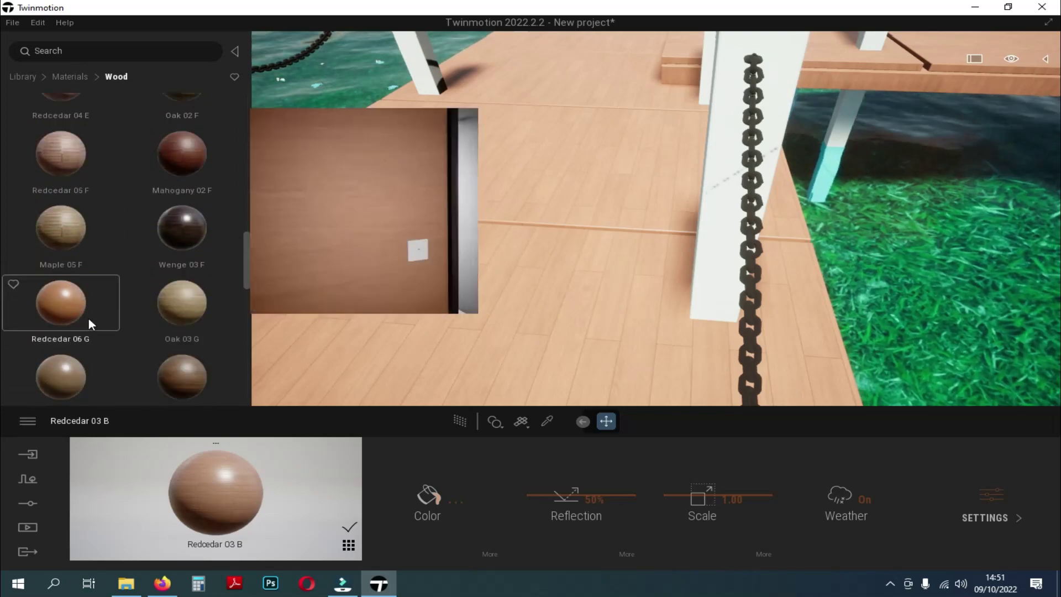
scroll(105, 276, "down", 1)
left_click_drag(323, 225, 732, 184)
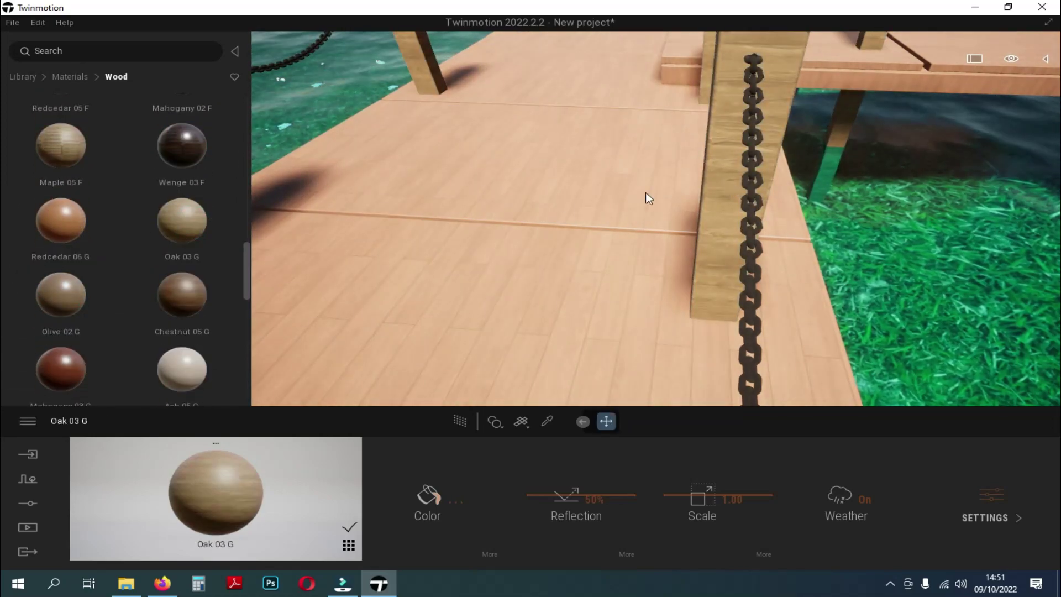
left_click_drag(160, 359, 715, 230)
right_click_drag(715, 230, 687, 110)
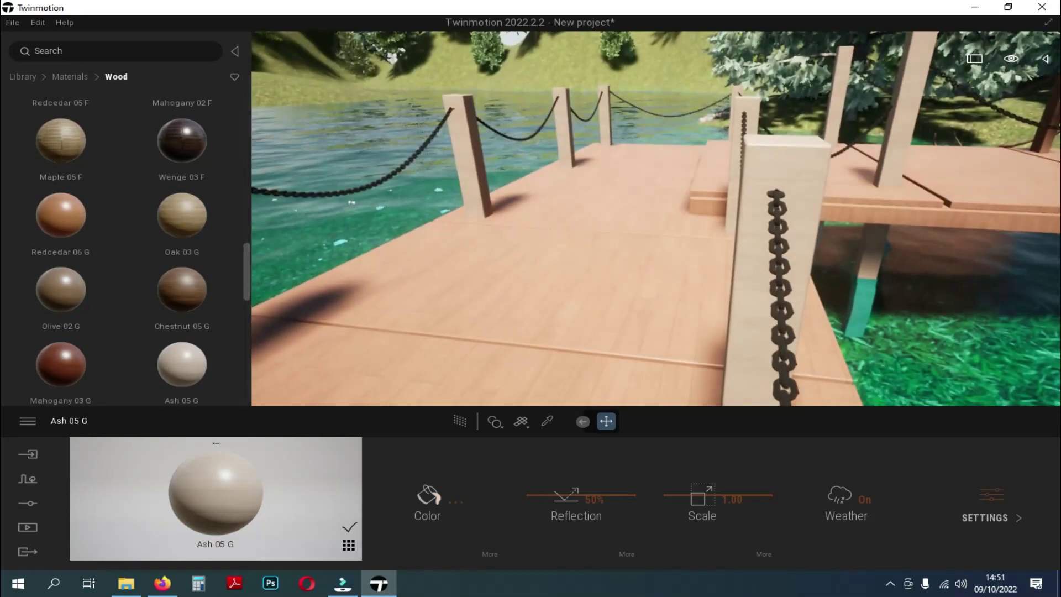
Inspect the newly textured dock, its posts and the shore beside the terrace from several sides
key("s")
key("w")
key("d")
key("a")
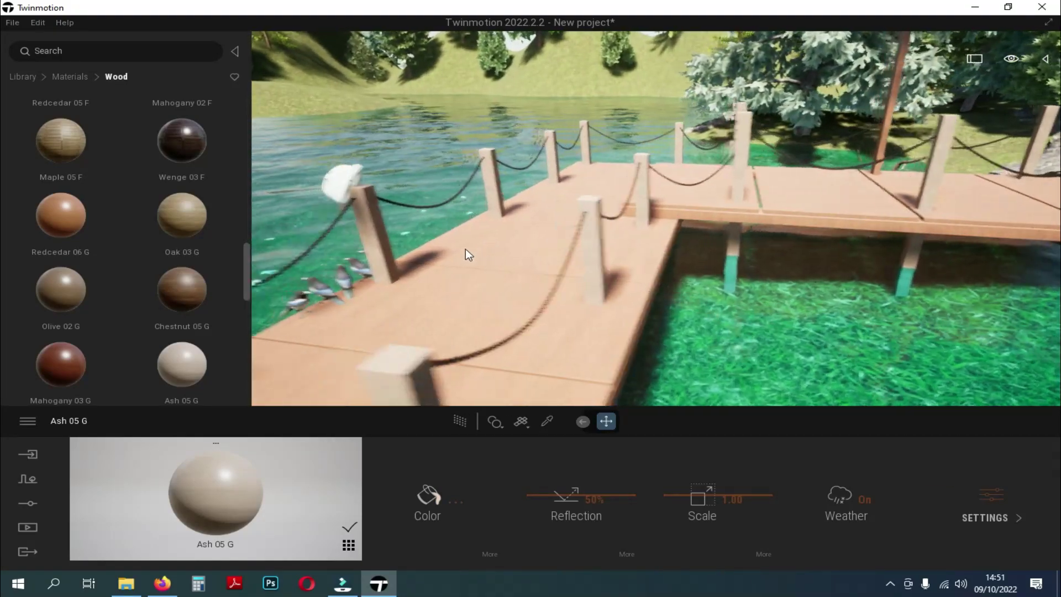
right_click_drag(465, 249, 554, 261)
key("w")
key("a")
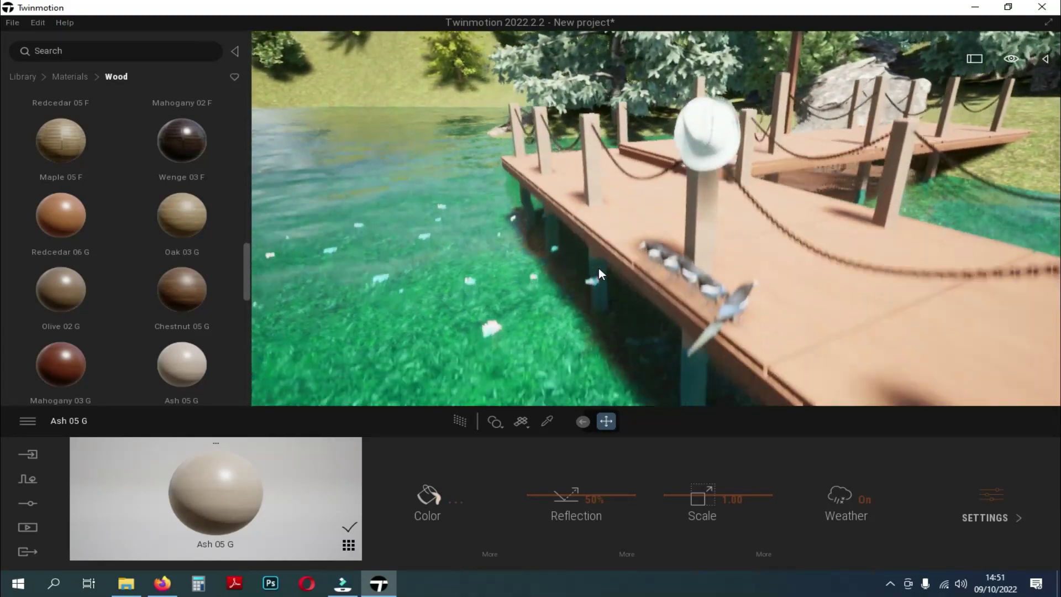
left_click_drag(599, 269, 719, 276)
right_click_drag(592, 255, 537, 233)
scroll(739, 232, "up", 3)
scroll(735, 232, "up", 3)
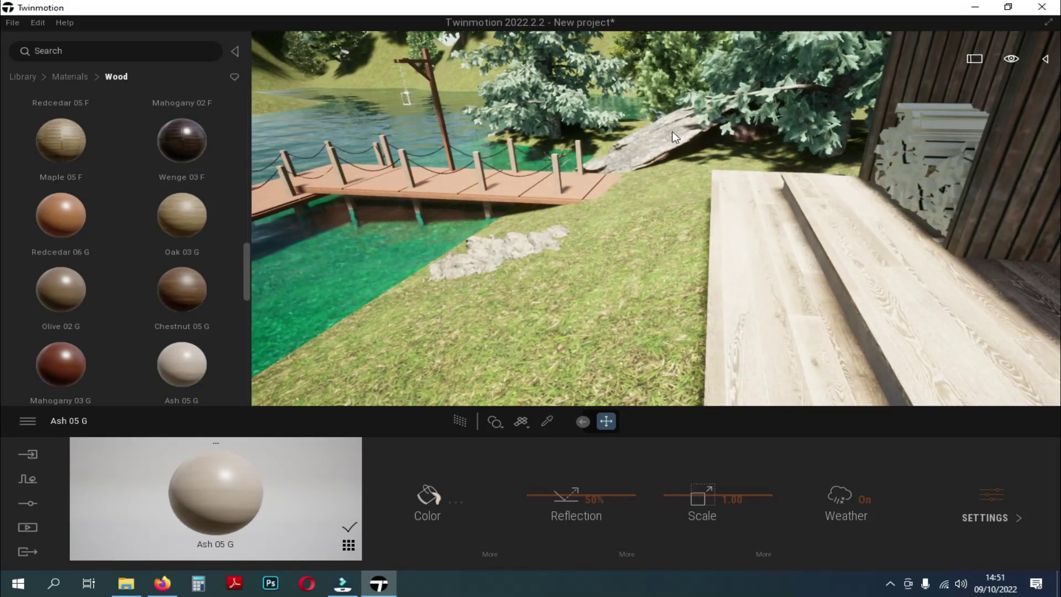
scroll(556, 110, "up", 3)
right_click_drag(555, 111, 398, 149)
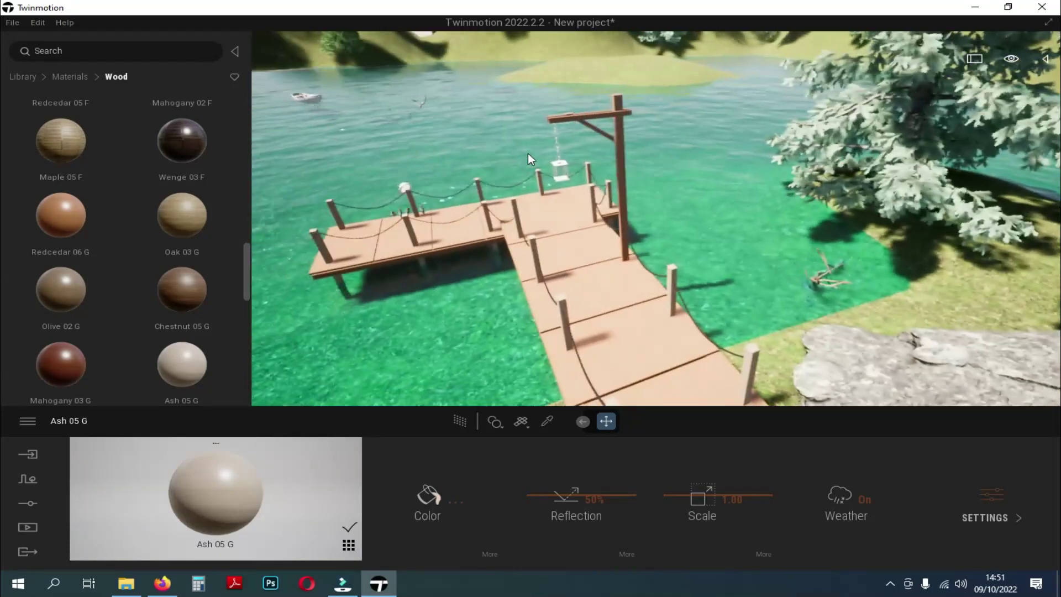
scroll(547, 177, "up", 3)
scroll(569, 200, "up", 3)
Sample the house's front materials and set the reflection to 50% for the plank cladding and 54% for the terrace wood
right_click_drag(641, 225, 453, 182)
scroll(641, 225, "up", 3)
key("d")
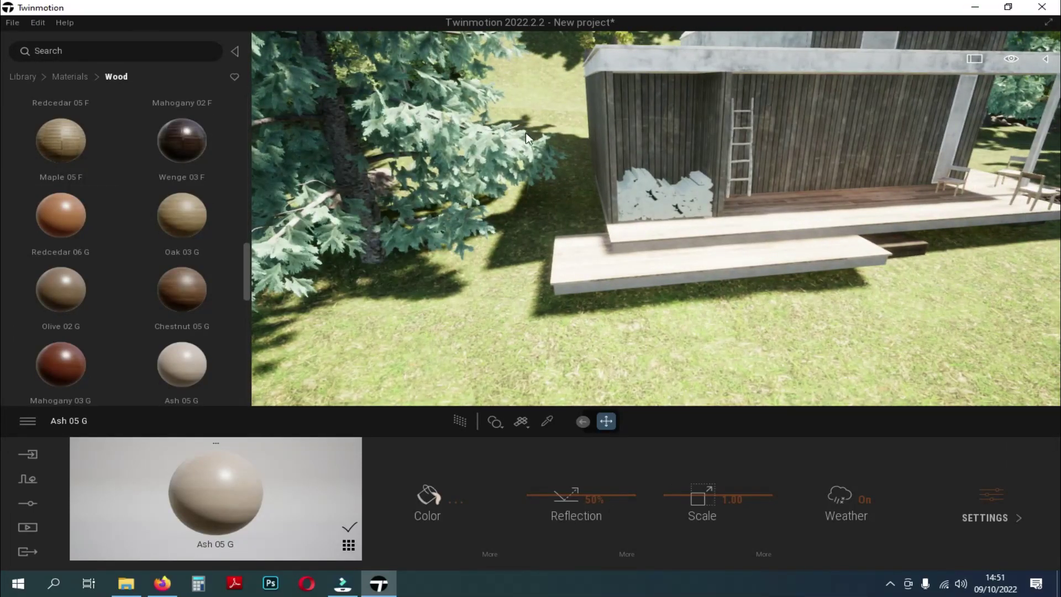
left_click(807, 186)
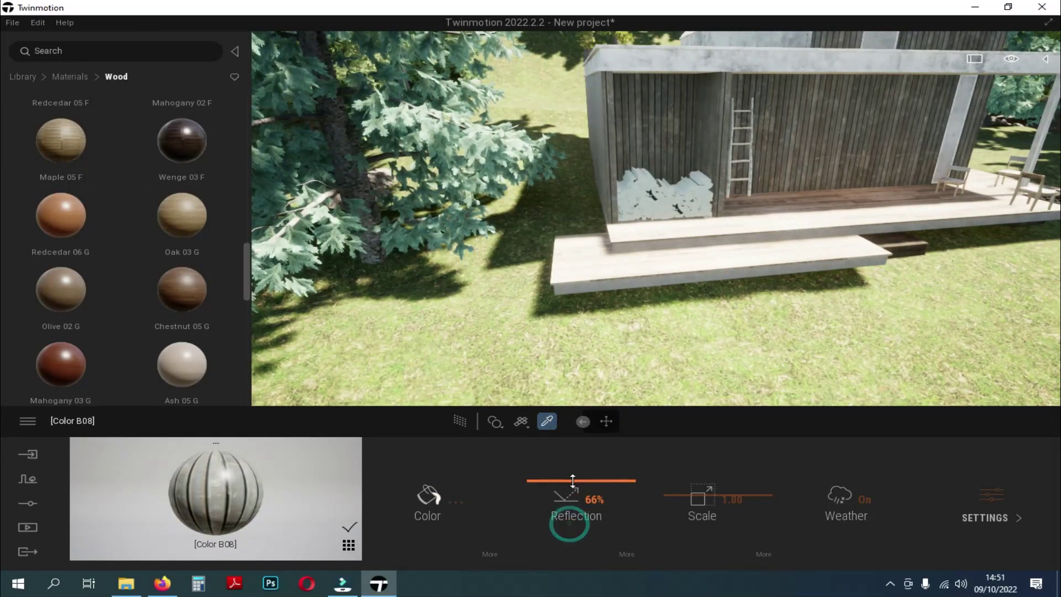
left_click(689, 257)
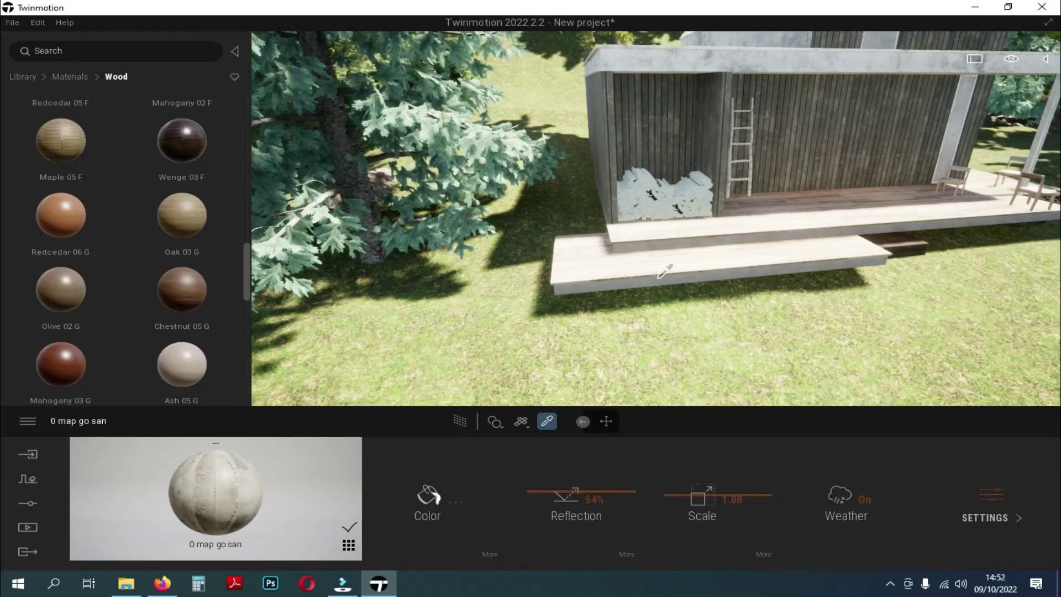
key("Up")
left_click(477, 133)
key("Down")
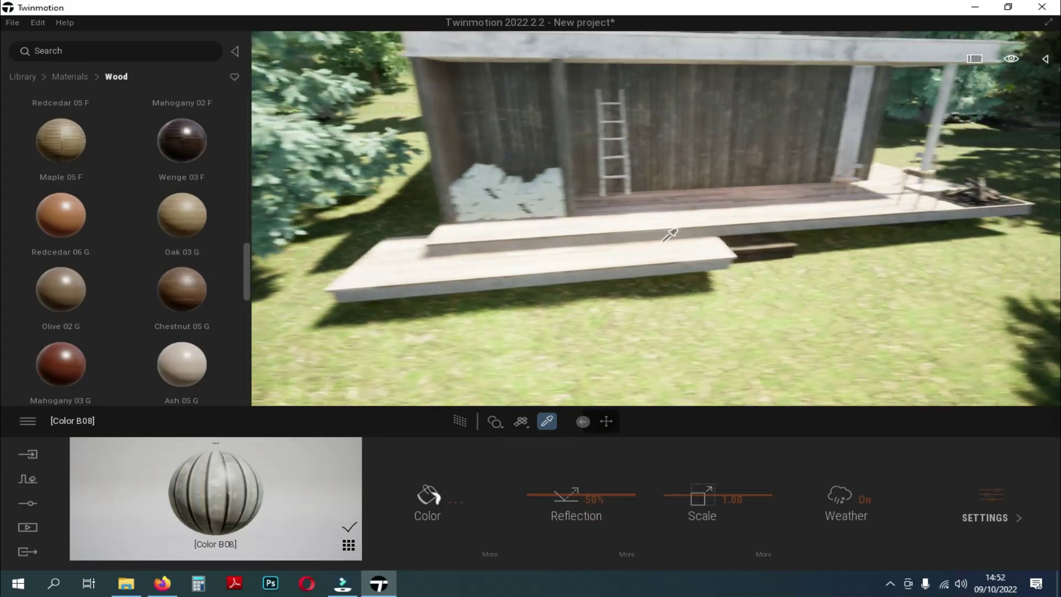
Sample the materials around the terrace fire pit and set the reflection of the pale wood material *5 to 53%
key("Right")
key("Up")
right_click_drag(736, 220, 580, 310)
left_click(580, 309)
left_click(520, 329)
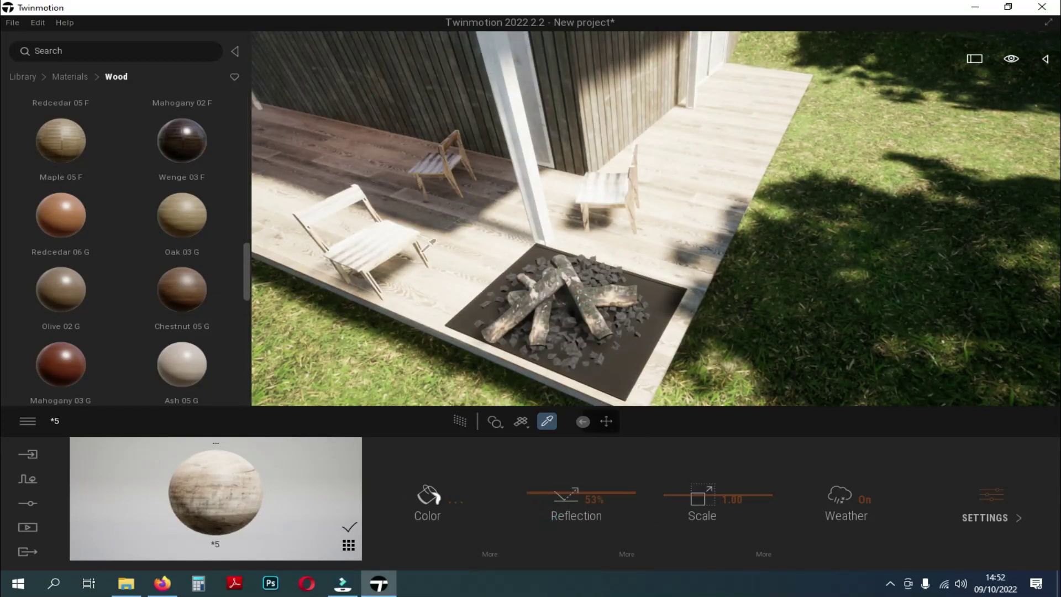
left_click(451, 271)
left_click(651, 221)
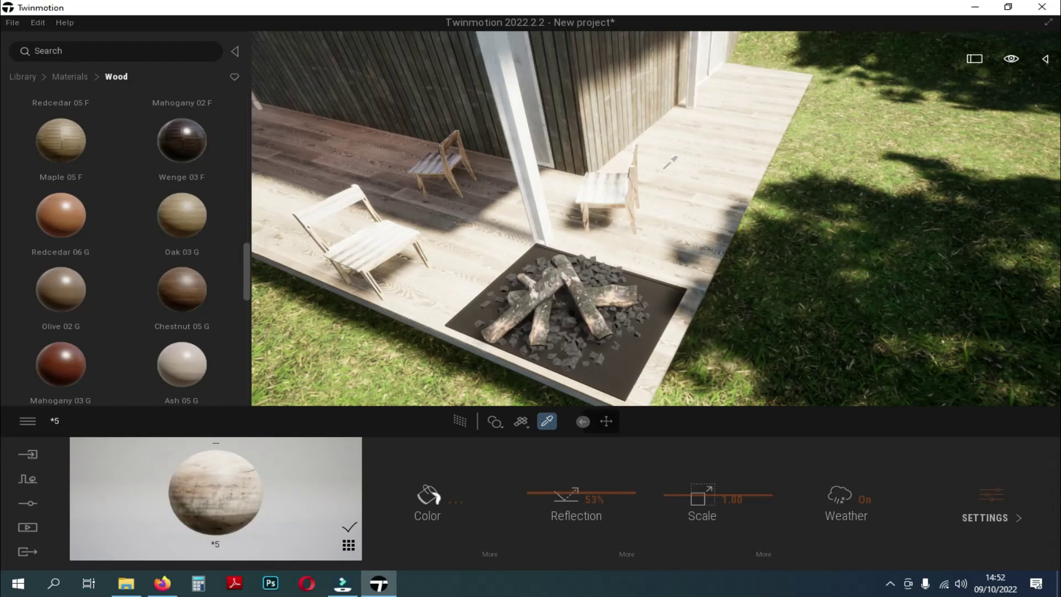
Sample the white marbled material of the roof edge and corner column and set its reflection to 51%
left_click(707, 164)
key("e")
left_click(507, 248)
left_click(611, 514)
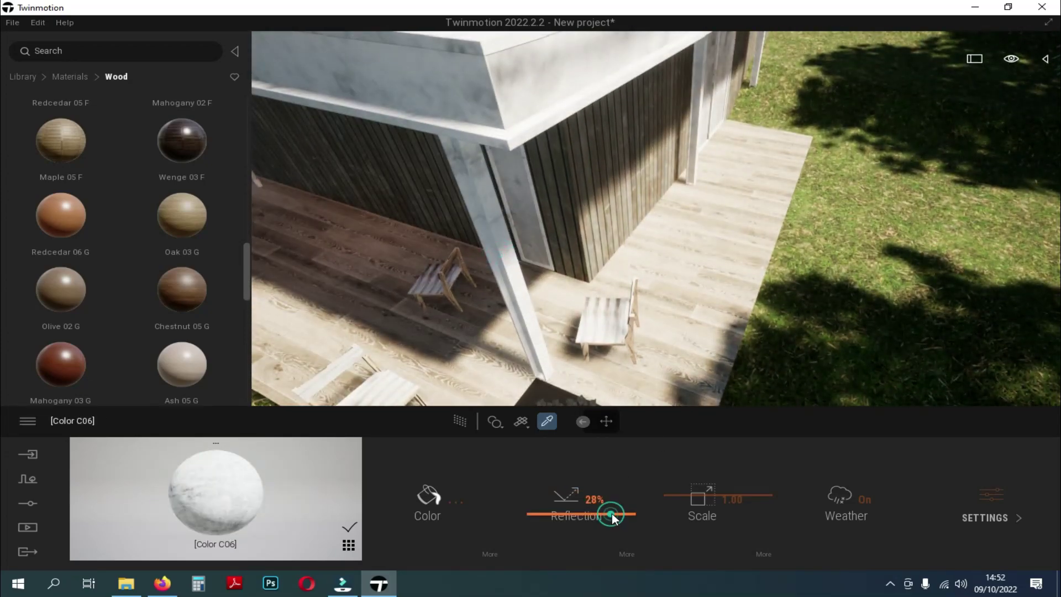
left_click_drag(547, 509, 544, 505)
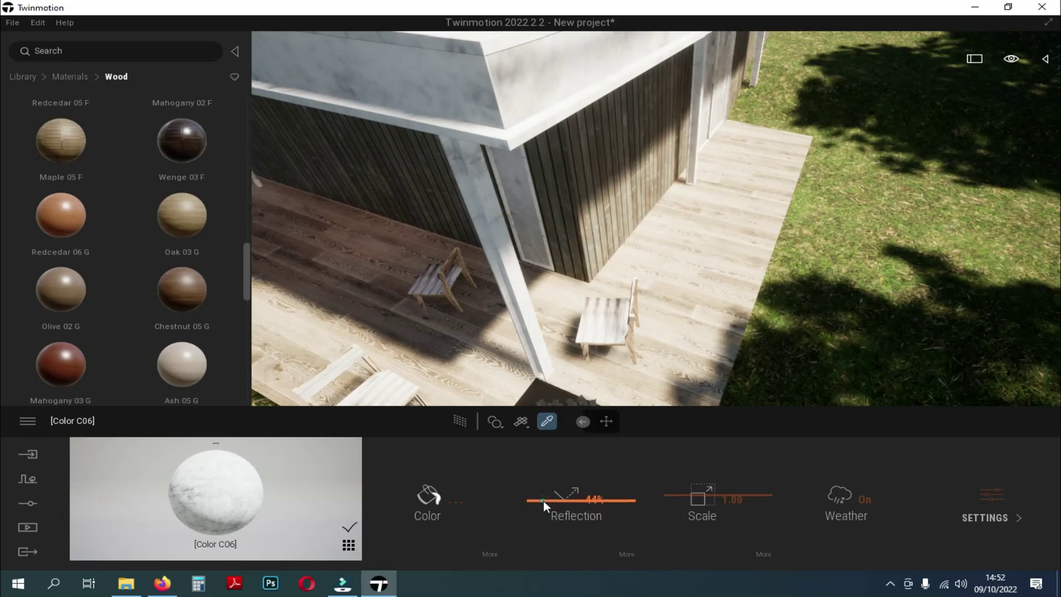
key("e")
Sample the pane and the frame of the upper gable window, and turn on metalness for the frame material
right_click_drag(545, 287, 556, 247)
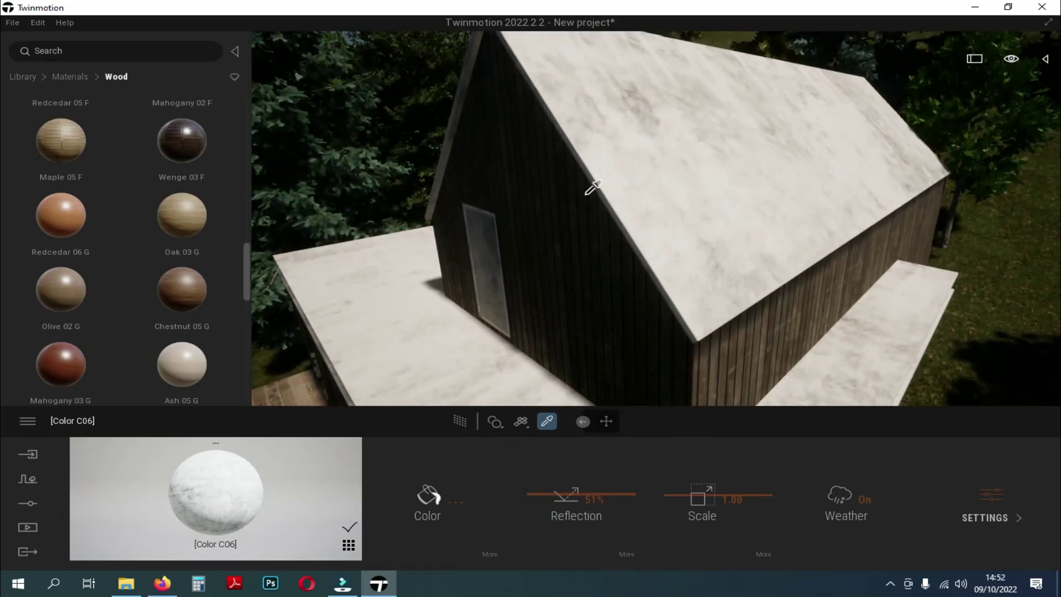
left_click(486, 231)
scroll(490, 234, "up", 6)
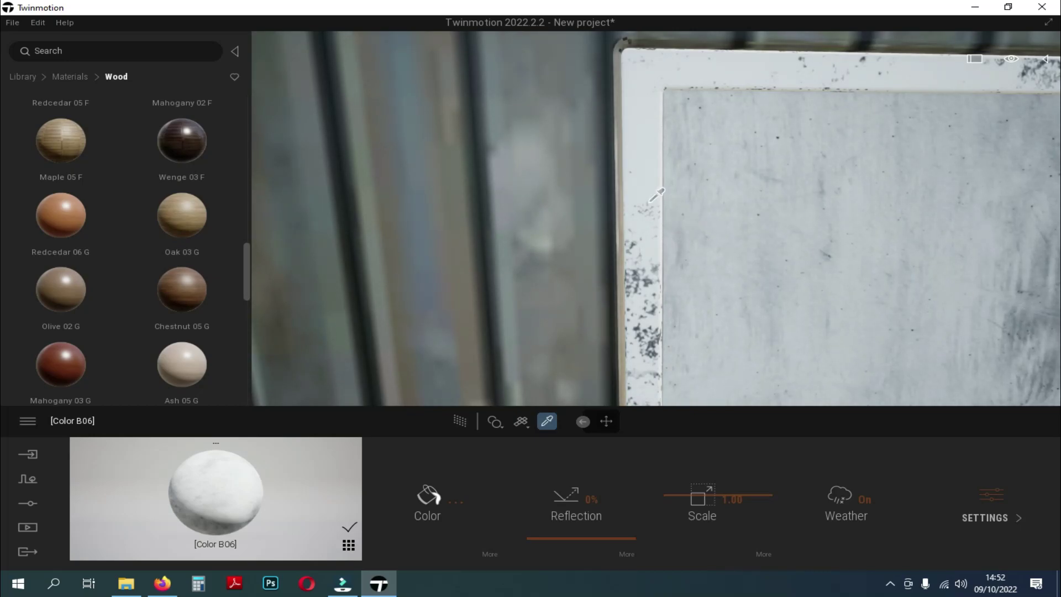
left_click(651, 201)
key("w")
key("s")
right_click_drag(626, 221, 596, 258)
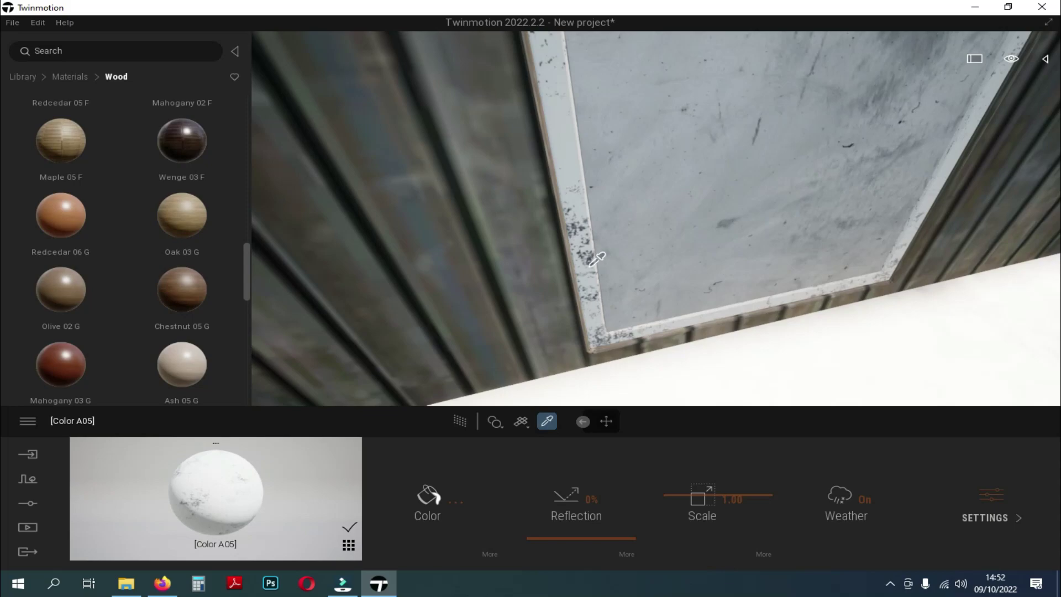
left_click(983, 505)
left_click(729, 503)
Turn on metalness for the pane material of the upper gable window
left_click(639, 240)
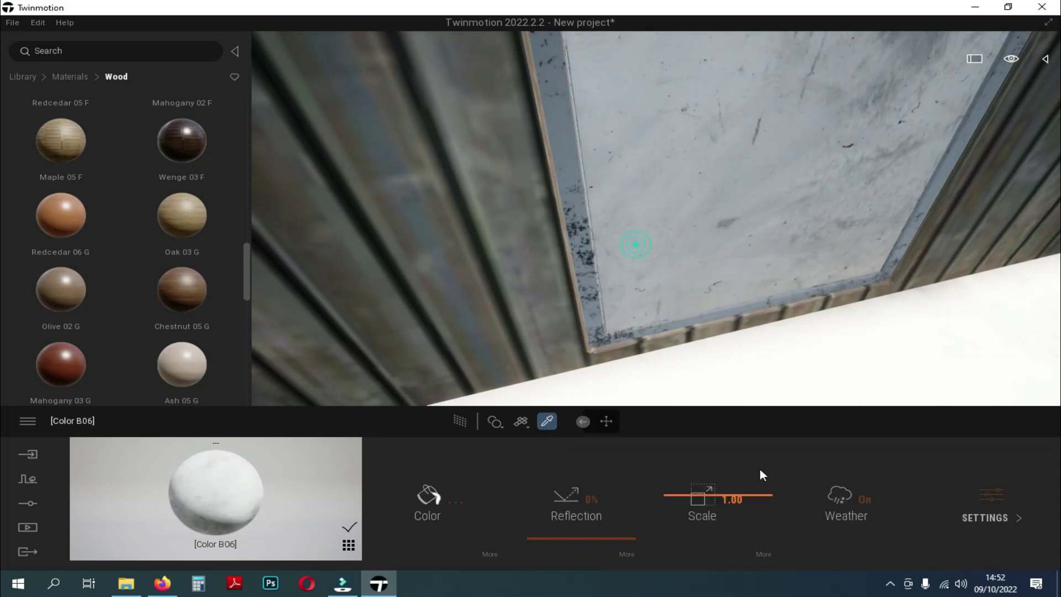
left_click(989, 505)
left_click(728, 502)
scroll(691, 252, "up", 3)
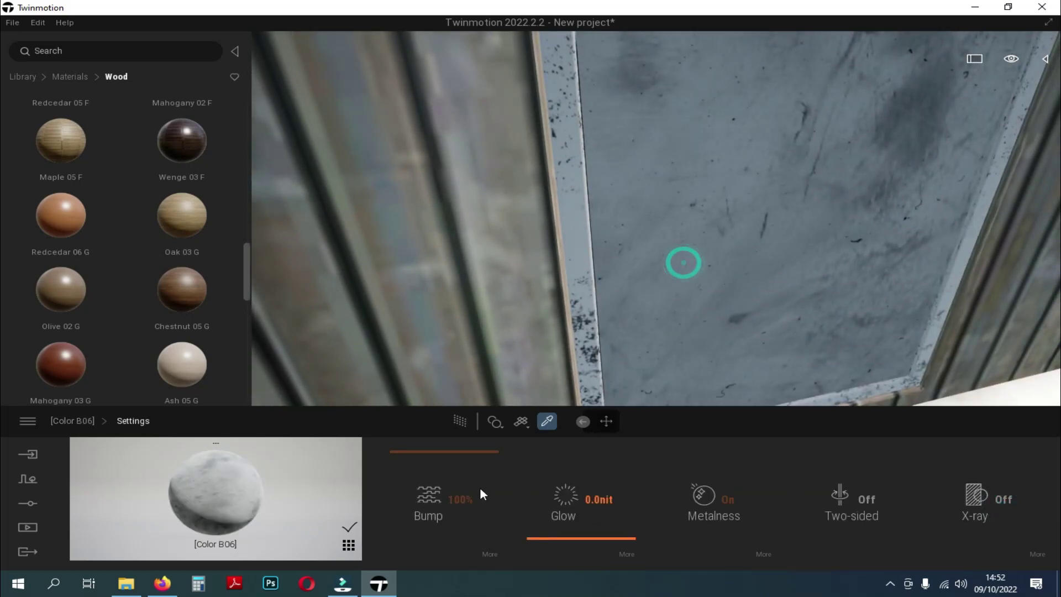
Raise the reflection of the gable window's pane and set its frame material's reflection to 44%
left_click(90, 426)
left_click_drag(576, 537, 542, 501)
left_click(592, 366)
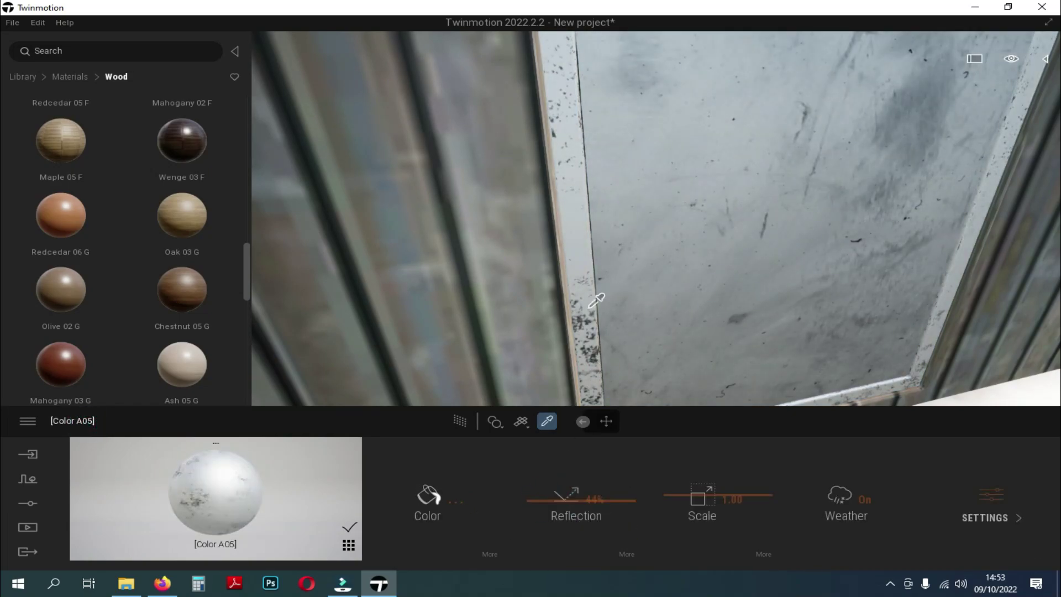
right_click_drag(588, 307, 588, 276)
Sample the dark stone material of the block below the front deck and examine the deck's underside
scroll(606, 349, "down", 5)
scroll(614, 319, "down", 8)
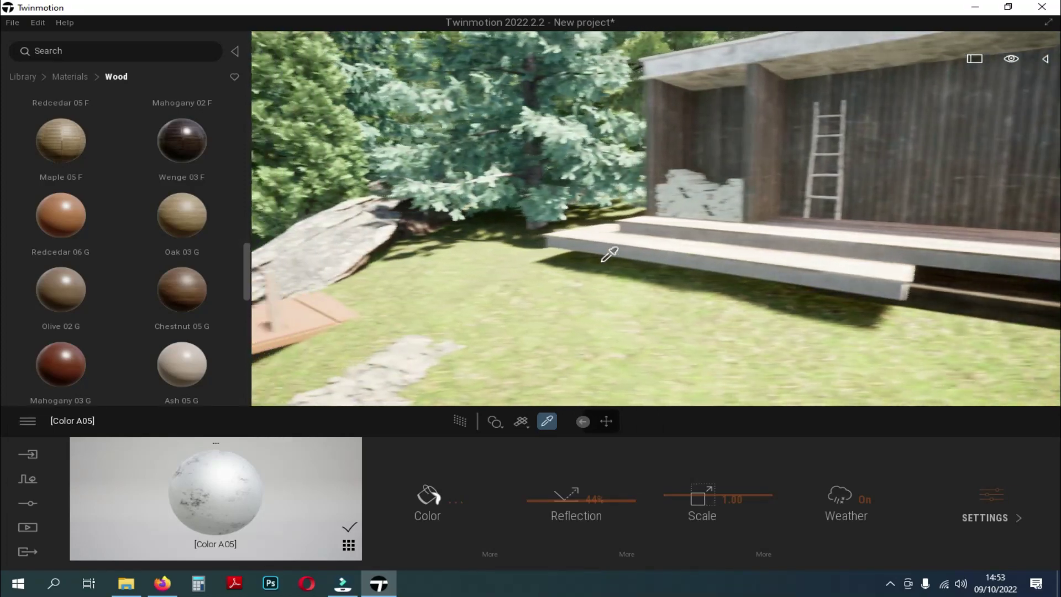
left_click(1011, 313)
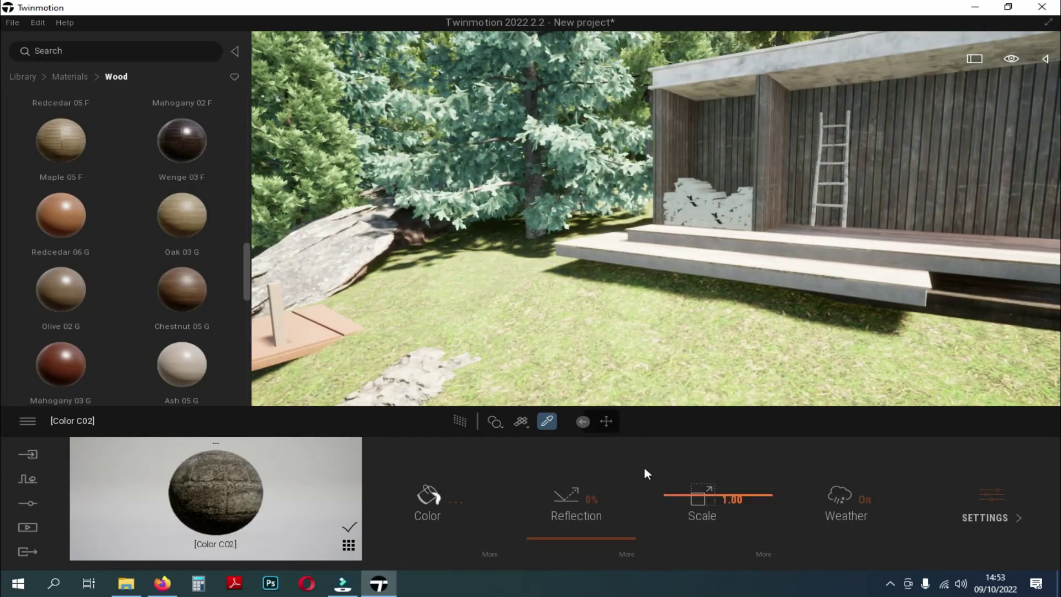
key("d")
key("w")
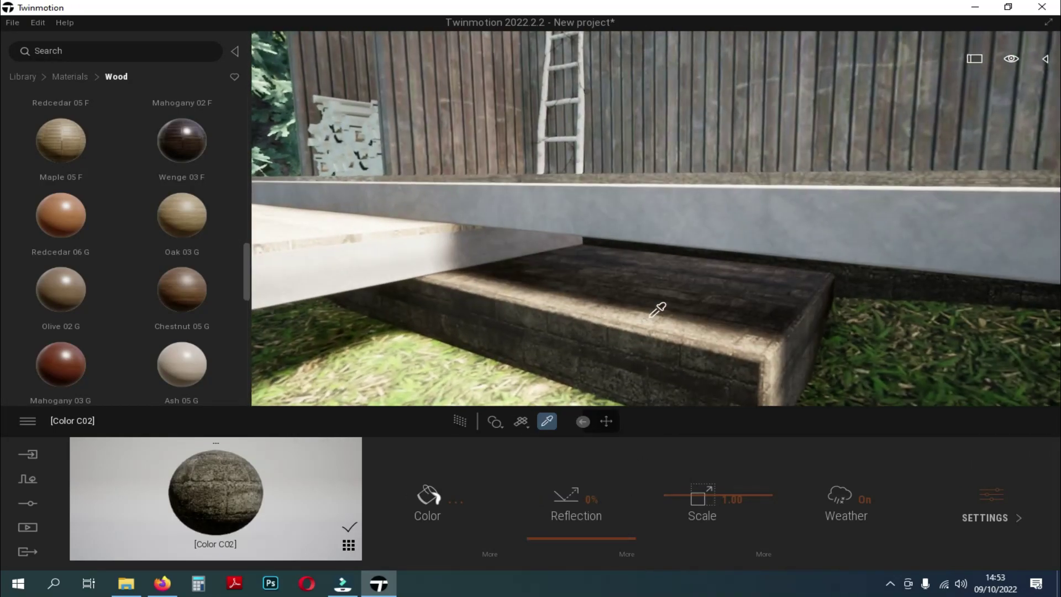
scroll(632, 362, "down", 6)
scroll(652, 315, "down", 6)
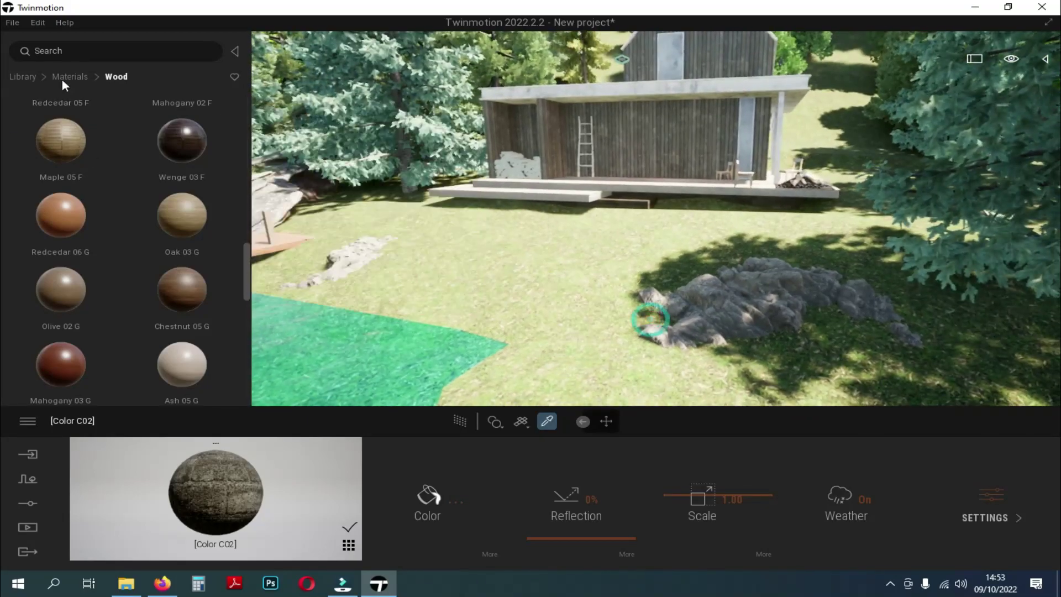
Show the vegetation and landscape assets of the library
left_click(24, 76)
left_click(136, 165)
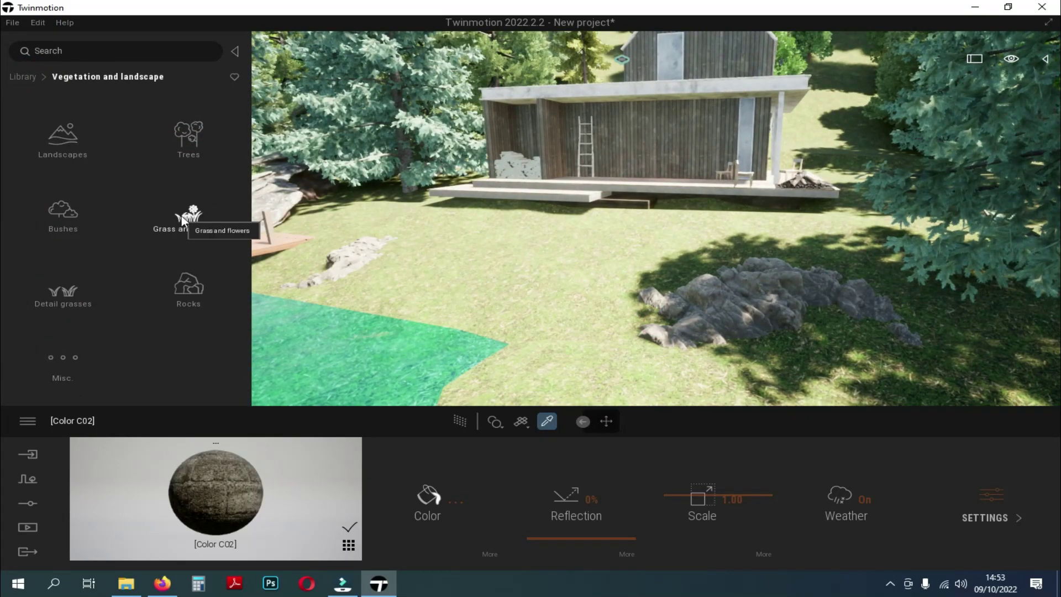
Save the project as "house" in the 7326 Free Exterior Share Scene folder inside new YT
key("ctrl+s")
left_click(470, 260)
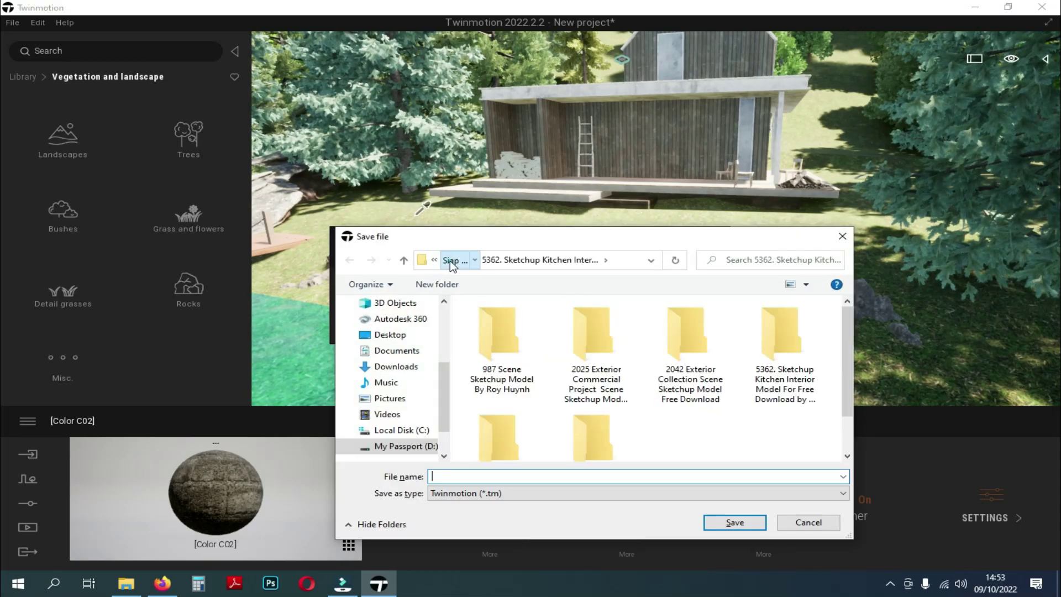
left_click(482, 261)
scroll(546, 374, "down", 3)
double_click(502, 346)
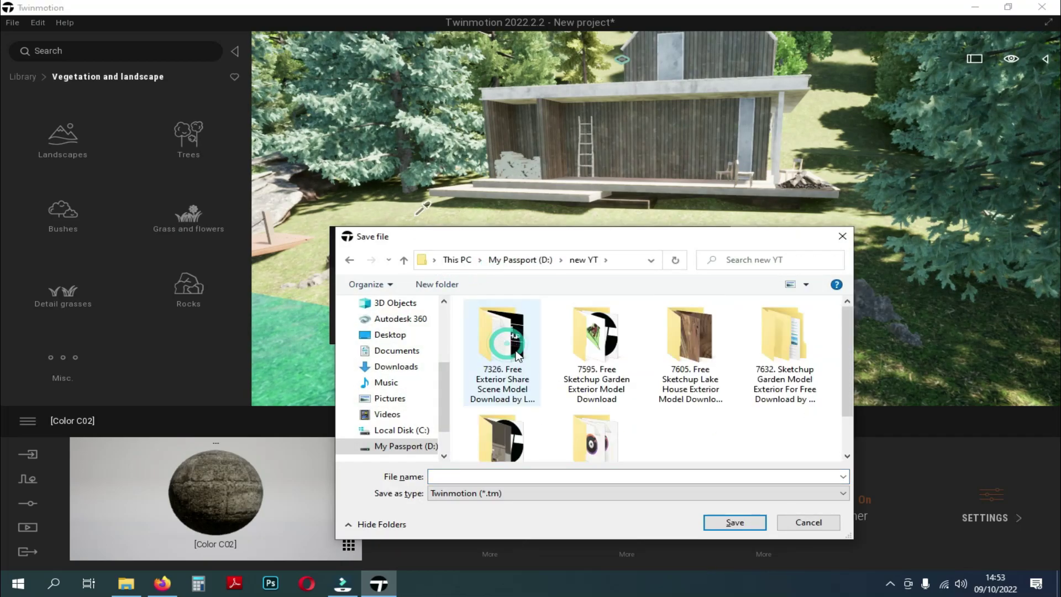
double_click(511, 346)
left_click(553, 475)
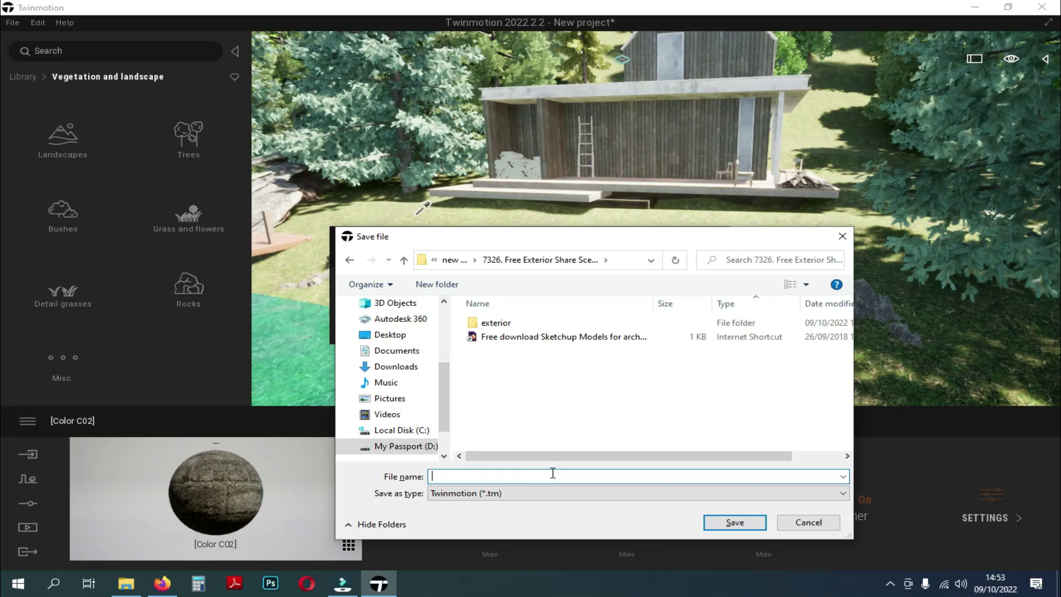
key("Return")
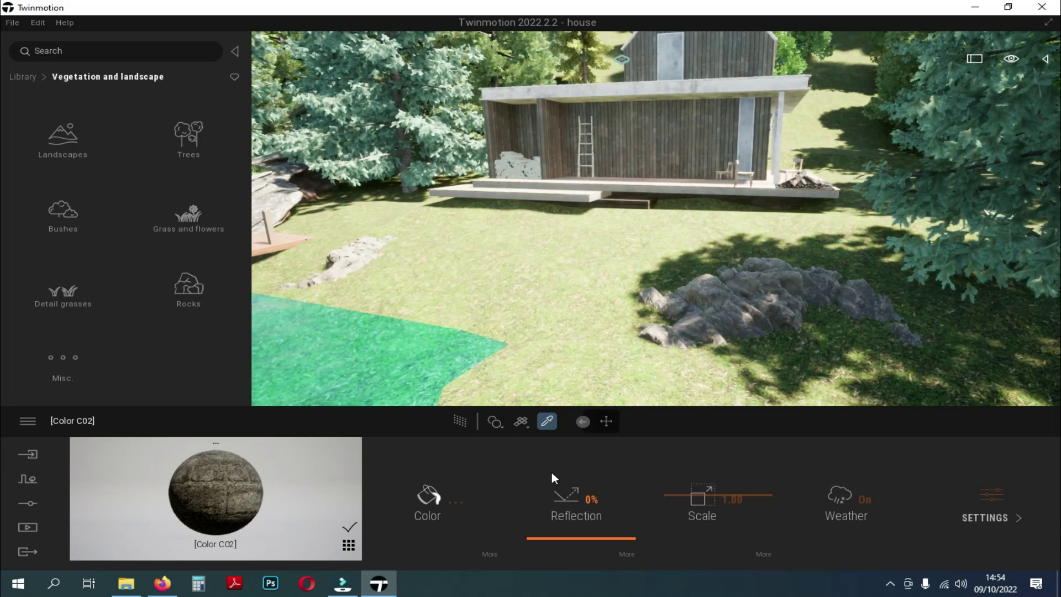
key("ctrl+s")
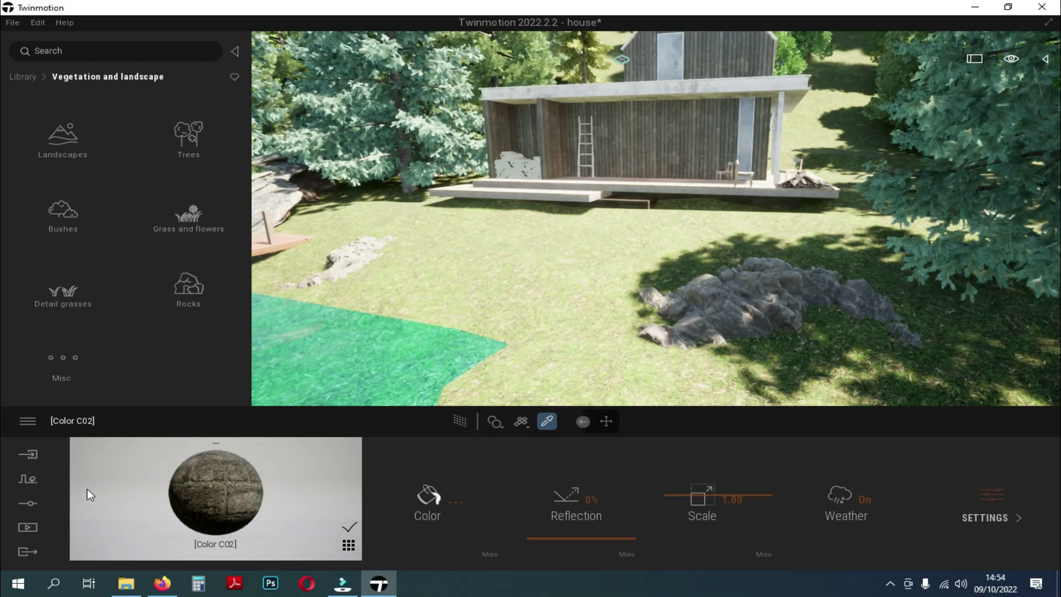
Start a vegetation scatter and add Lawn 01 and Long grass 03 to its palette
left_click(26, 480)
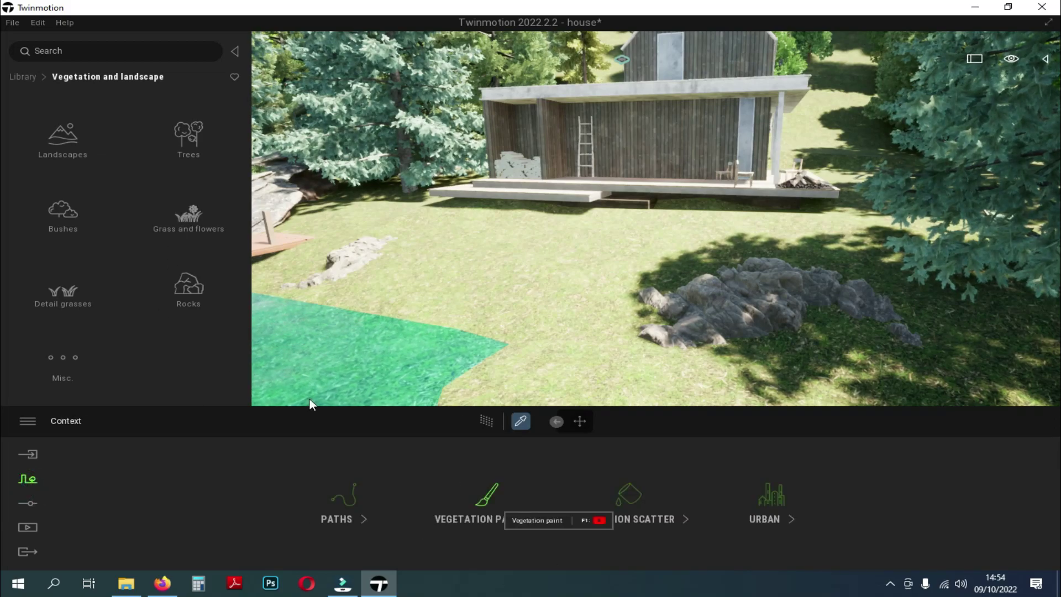
left_click(628, 493)
left_click_drag(83, 137, 167, 475)
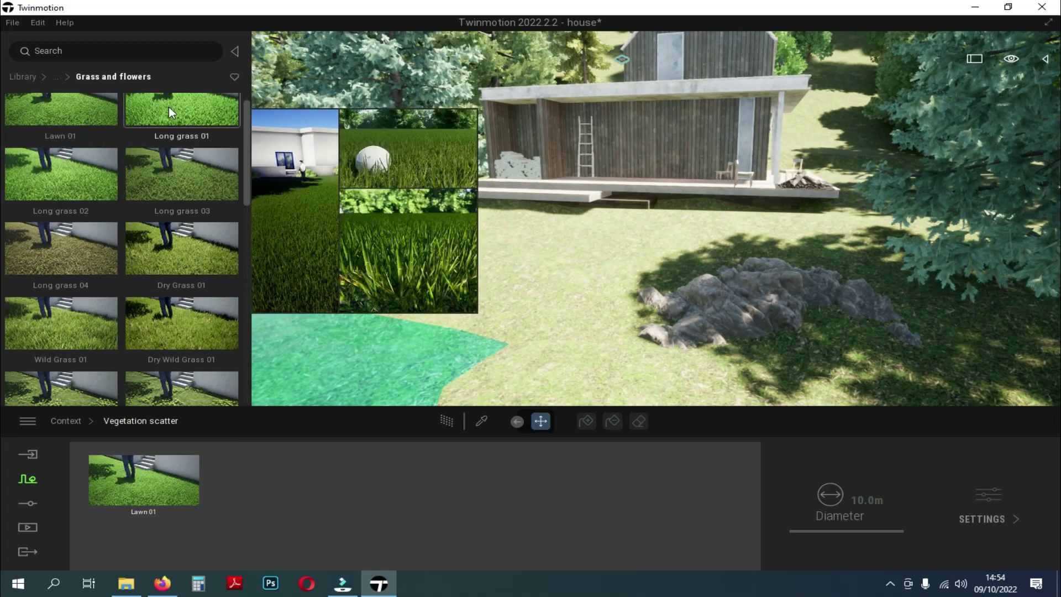
scroll(168, 107, "down", 1)
left_click_drag(168, 107, 270, 491)
left_click_drag(178, 148, 283, 484)
left_click(256, 419)
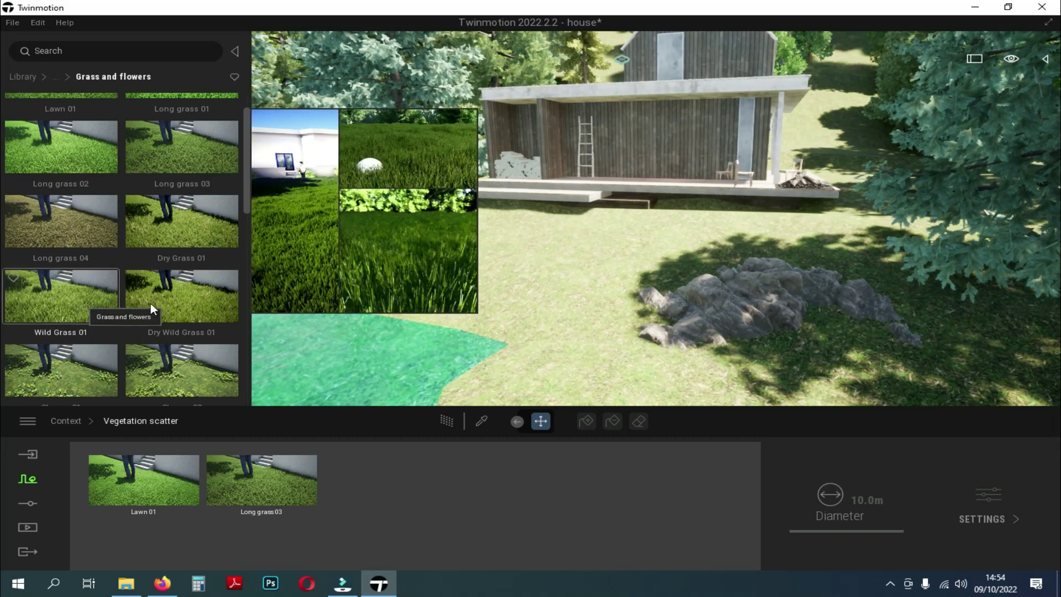
Add Dry Wild Grass 01 and TallGrass 02 to the vegetation scatter palette
left_click_drag(222, 315, 379, 483)
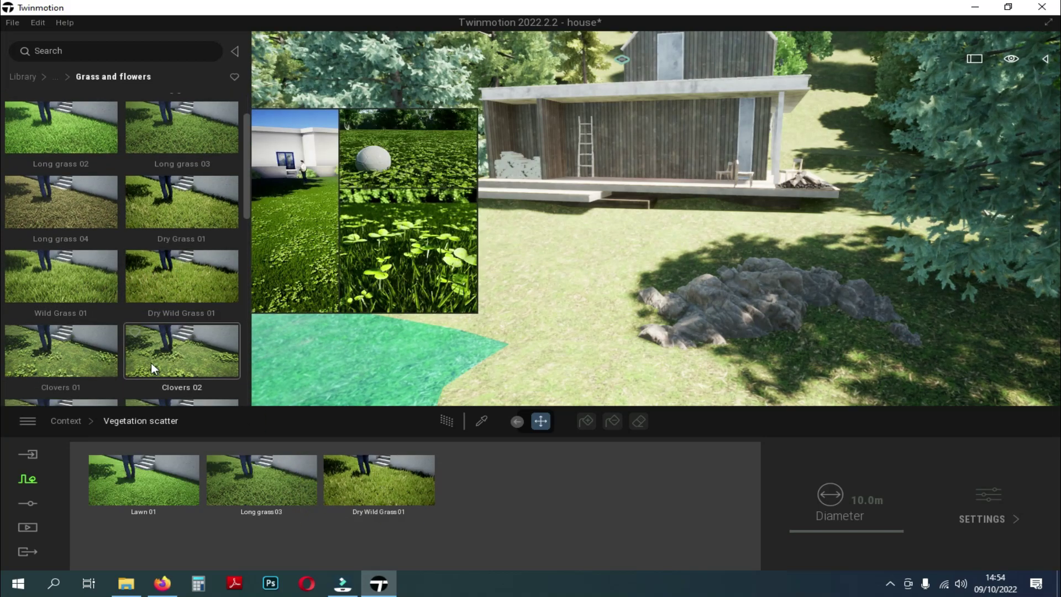
scroll(95, 356, "down", 4)
scroll(154, 334, "down", 2)
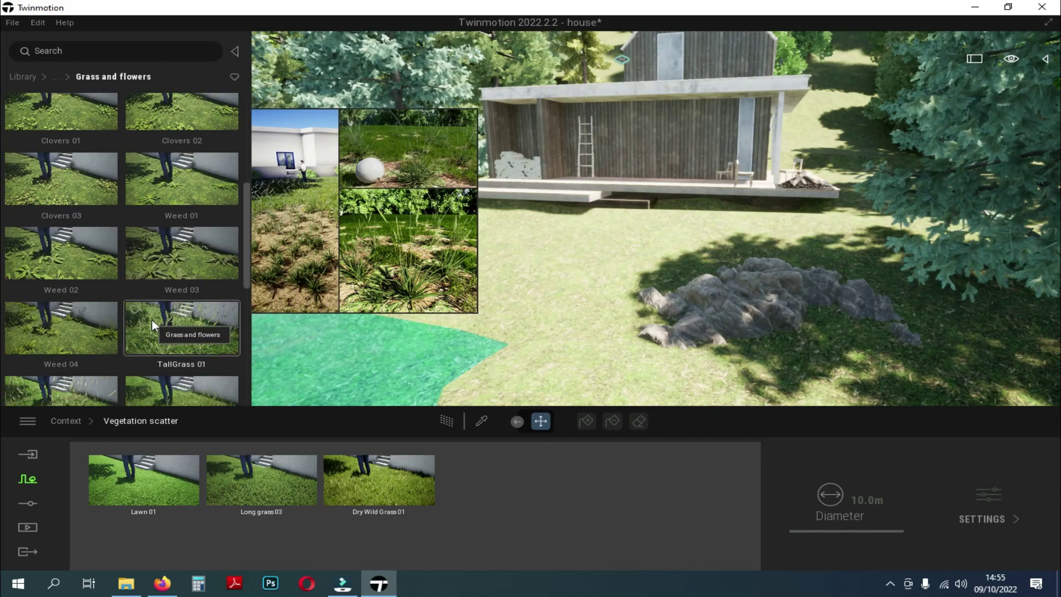
left_click_drag(79, 347, 442, 484)
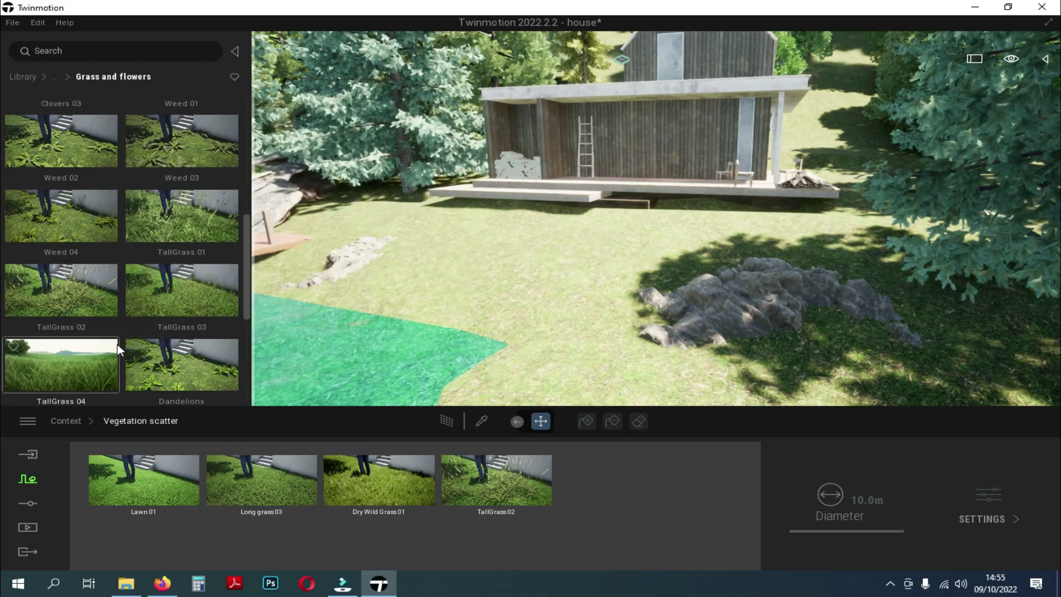
scroll(118, 344, "down", 2)
Scatter all four palette grasses together over the terrain between the house and the lake shore
left_click(482, 485, "shift")
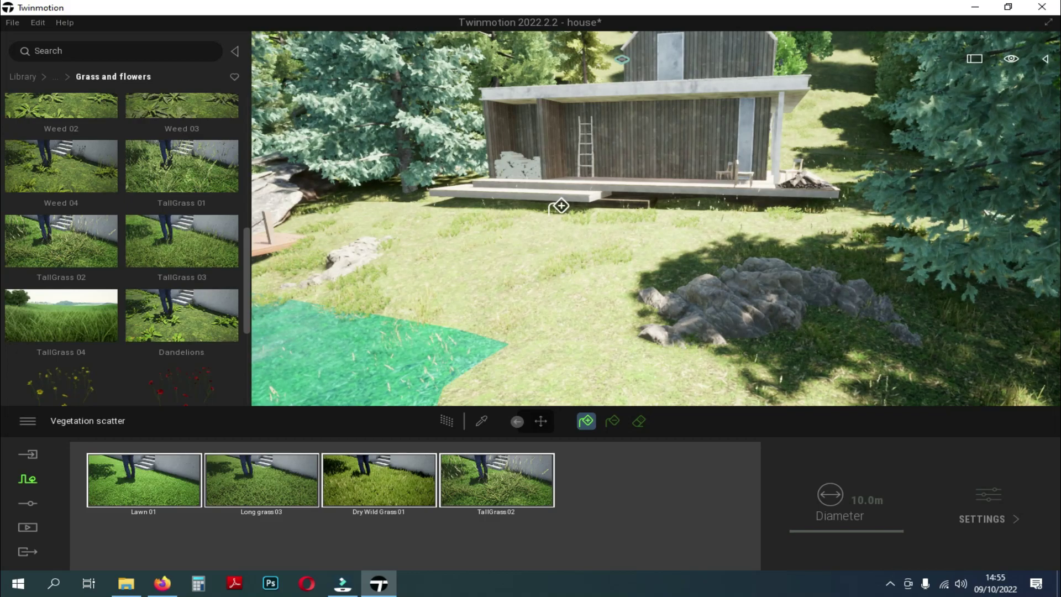
right_click_drag(509, 269, 685, 263)
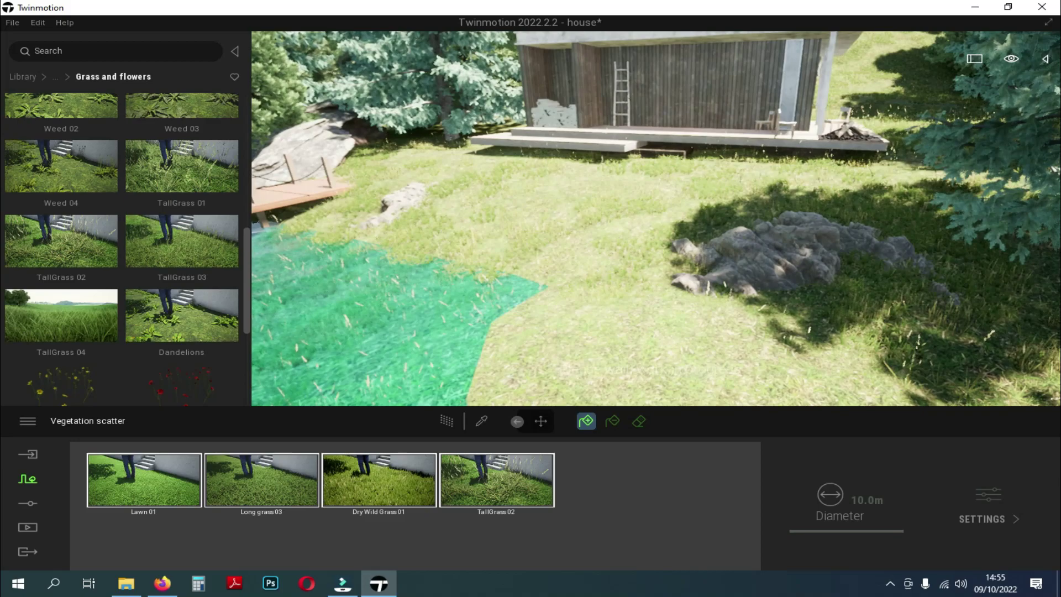
left_click(639, 330)
key("Escape")
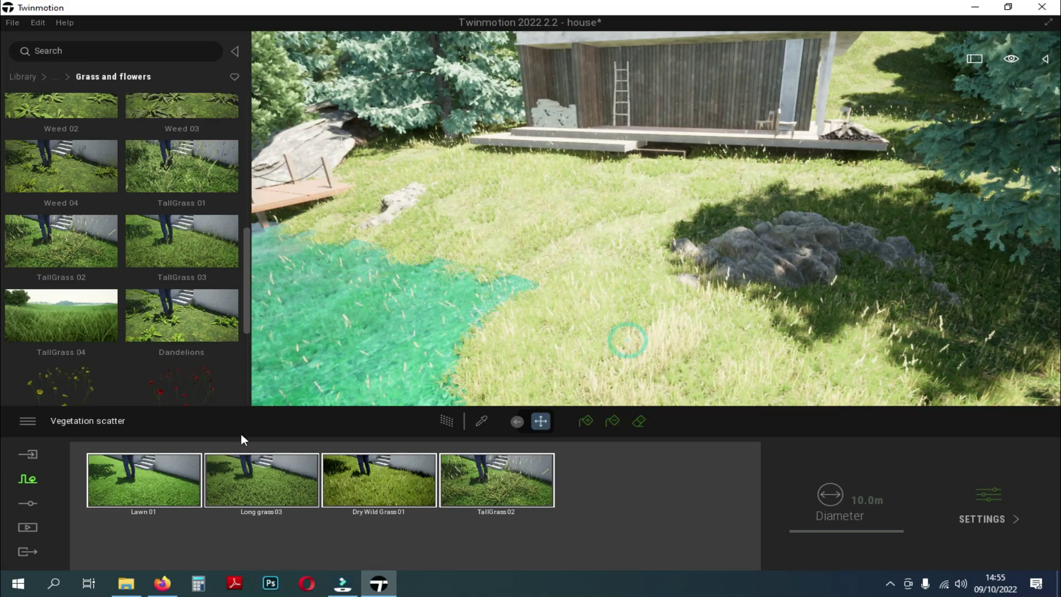
left_click(27, 526)
left_click(461, 504)
left_click(277, 471)
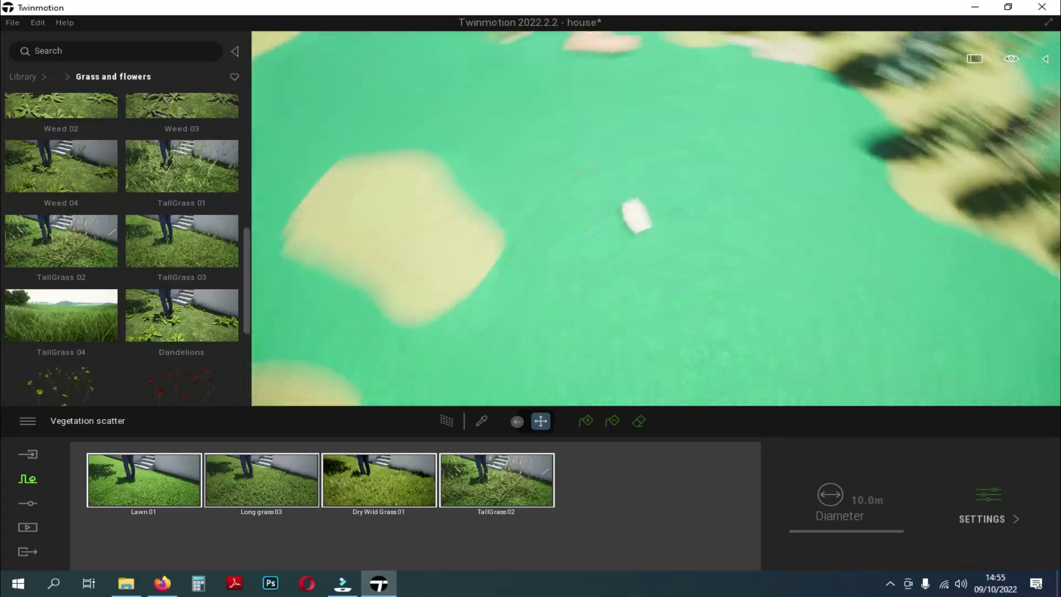
Select Scatter vegetation 1 in the scene and erase its grass from the open water around the boat with a 10 m brush
left_click(1049, 64)
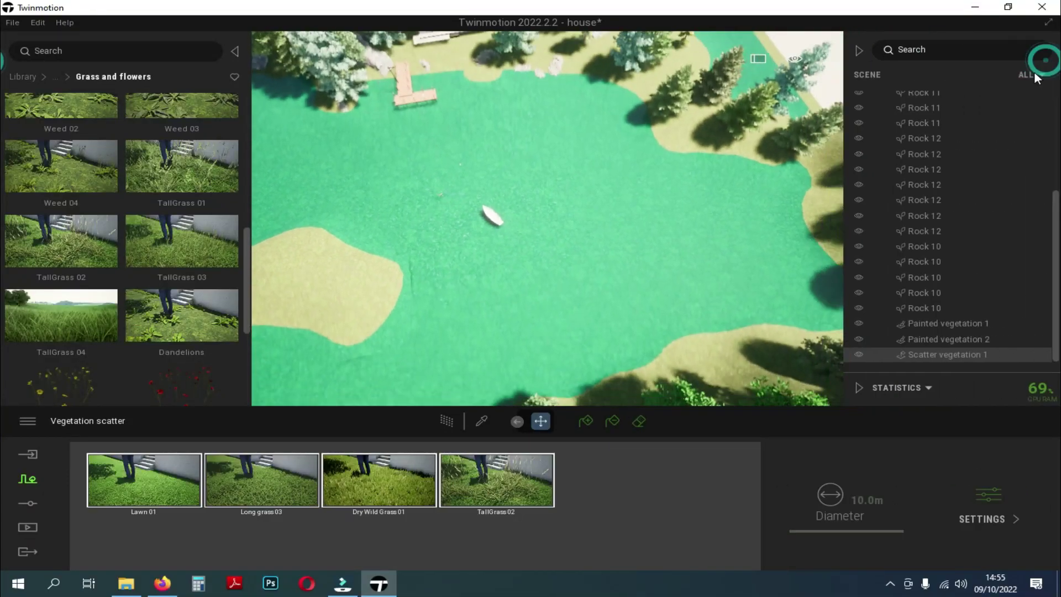
left_click(951, 355)
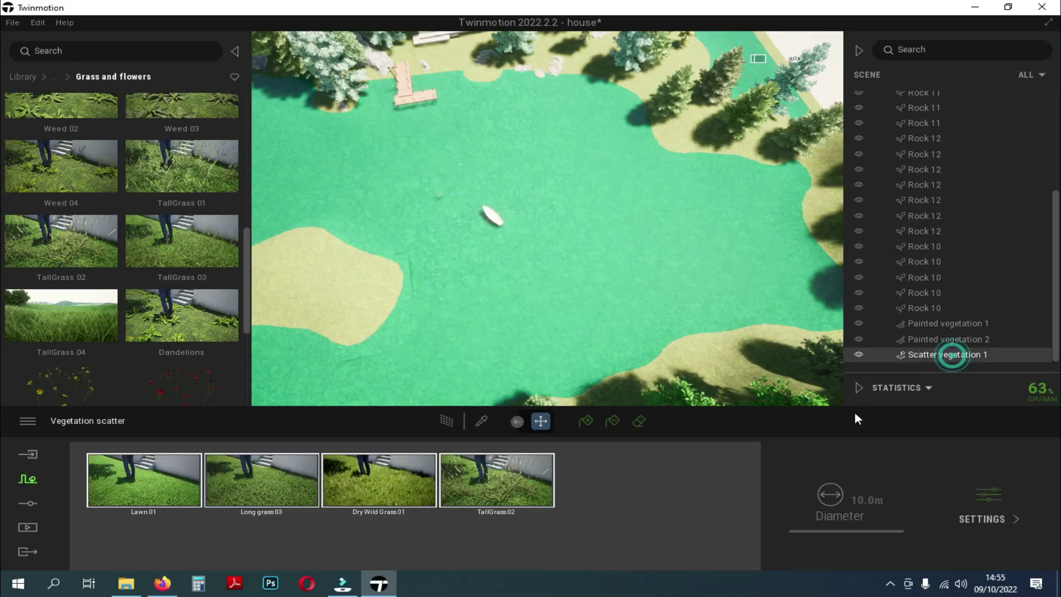
left_click(639, 422)
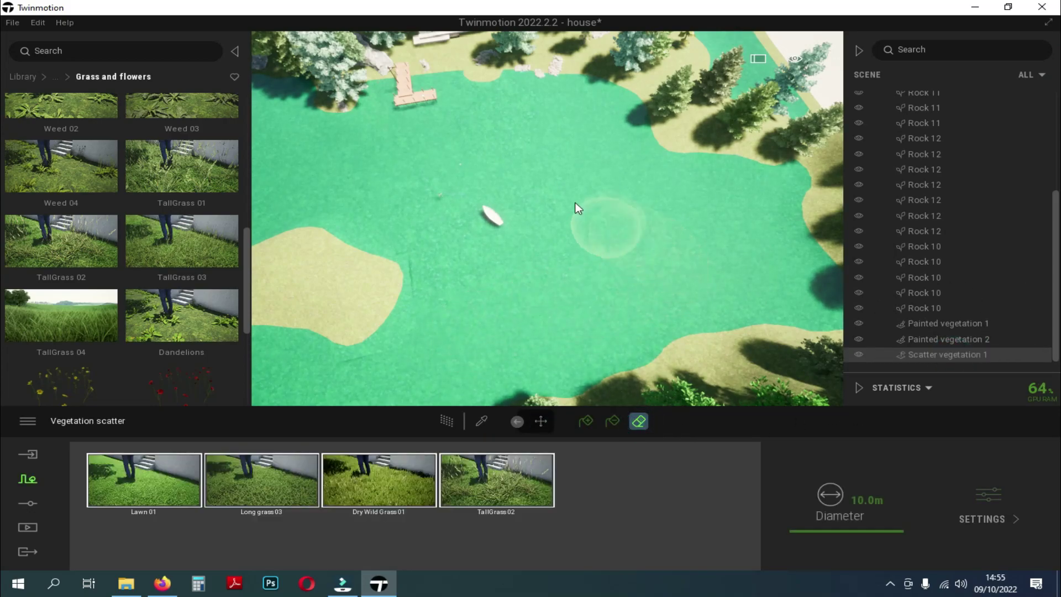
right_click_drag(543, 268, 544, 262)
scroll(556, 247, "up", 3)
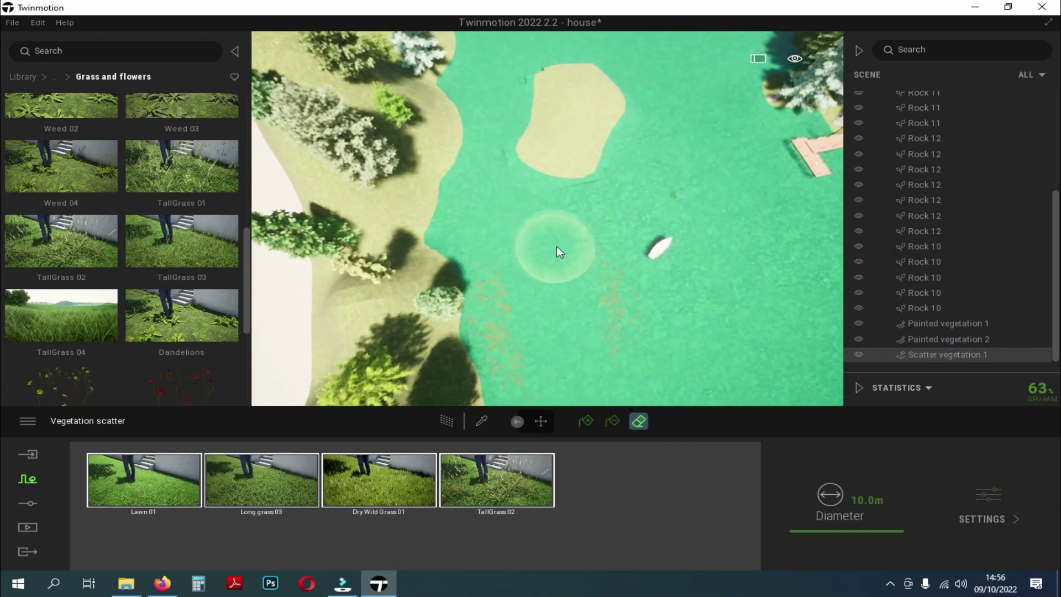
mouse_move(577, 252)
left_mouse_down()
mouse_move(643, 351)
mouse_move(551, 125)
mouse_move(646, 101)
left_mouse_up()
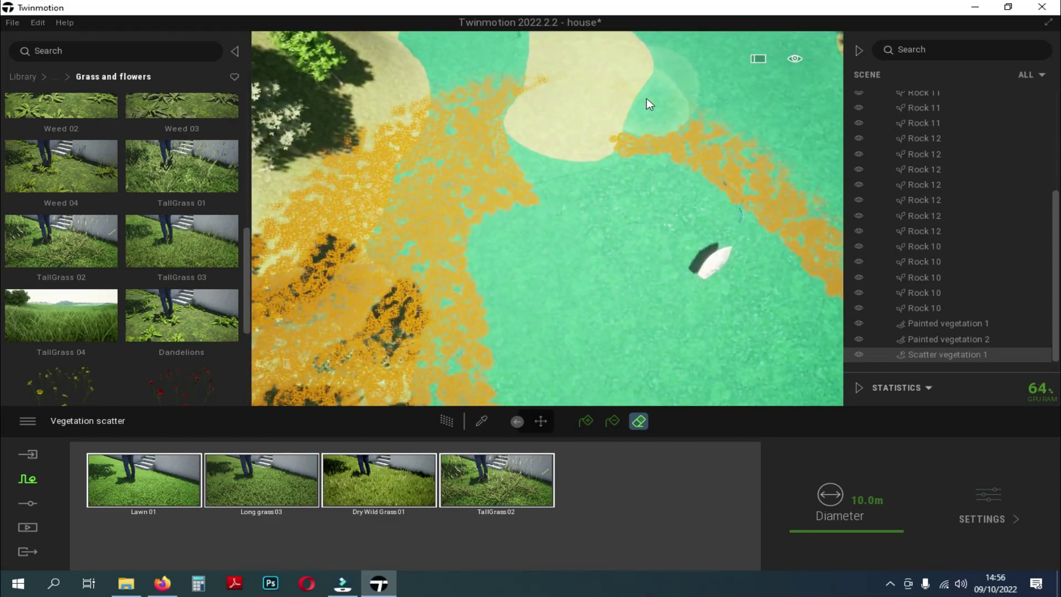
mouse_move(701, 176)
left_mouse_down()
mouse_move(608, 280)
mouse_move(512, 265)
mouse_move(446, 230)
mouse_move(695, 343)
left_mouse_up()
scroll(583, 280, "down", 5)
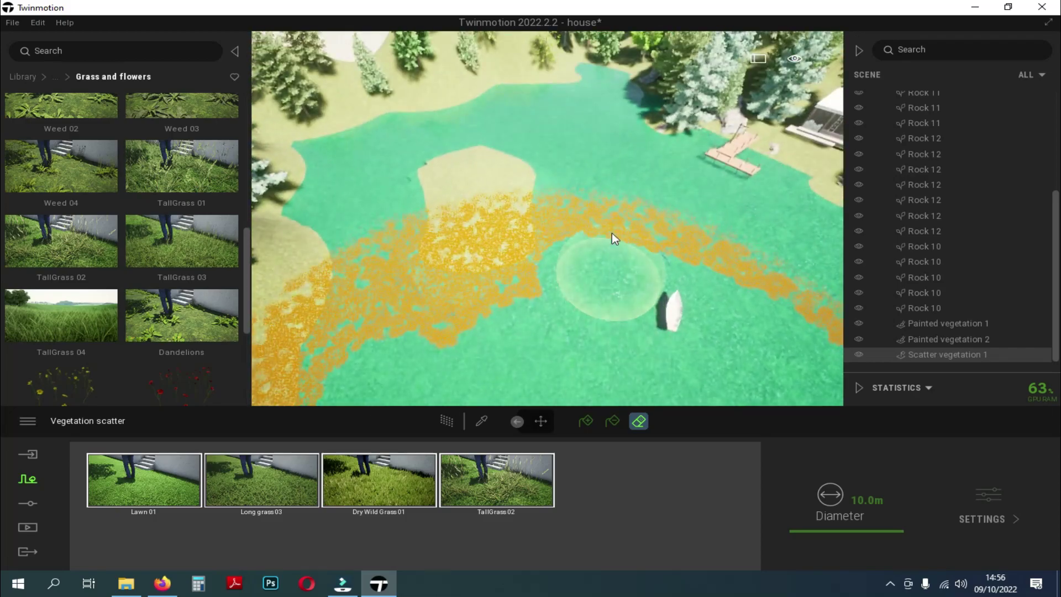
Erase the band of scattered grass from the water between the small island and the boat
mouse_move(587, 121)
left_mouse_down()
mouse_move(764, 274)
mouse_move(592, 217)
mouse_move(572, 232)
mouse_move(530, 332)
left_mouse_up()
key("ctrl+z")
mouse_move(592, 240)
left_mouse_down()
mouse_move(582, 173)
mouse_move(788, 307)
mouse_move(628, 163)
left_mouse_up()
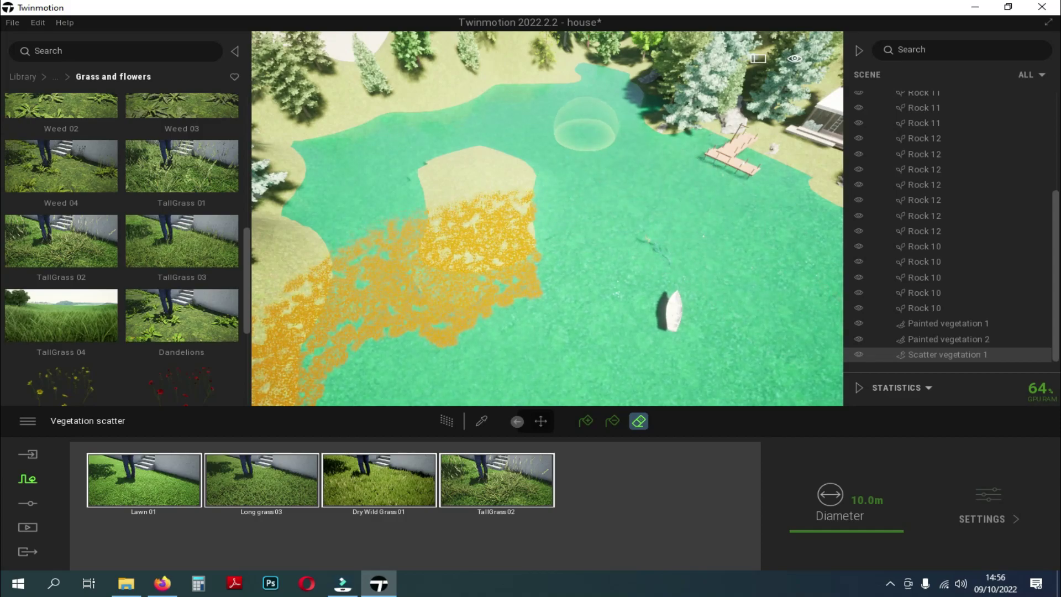
right_click_drag(587, 138, 641, 138)
right_click_drag(360, 227, 376, 168)
left_click_drag(374, 169, 399, 258)
Set the eraser diameter to 6.8 m and clear the grass from the water between the small island and the shore
left_click(840, 539)
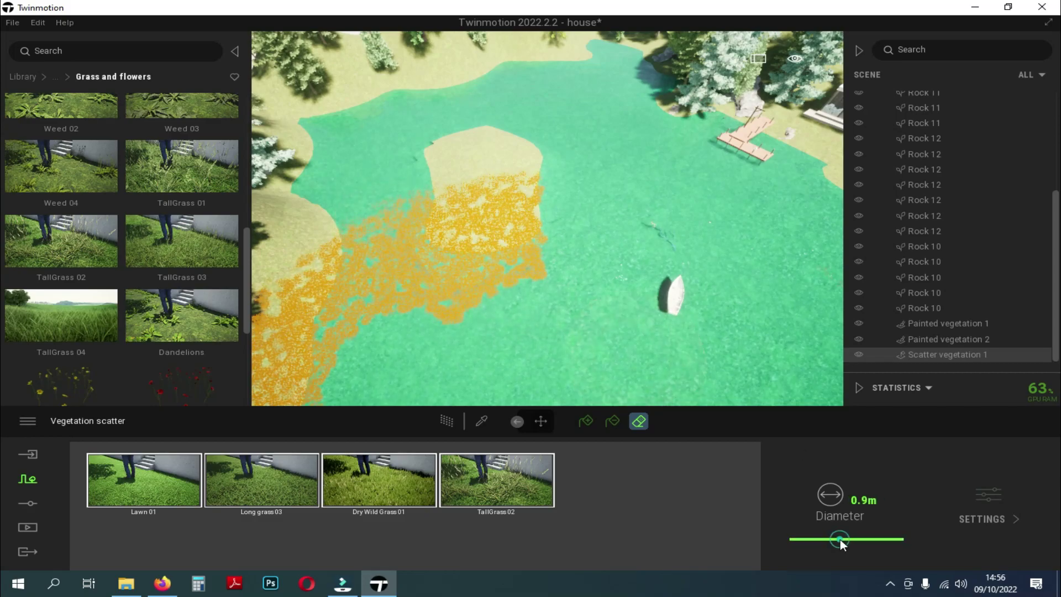
left_click(827, 533)
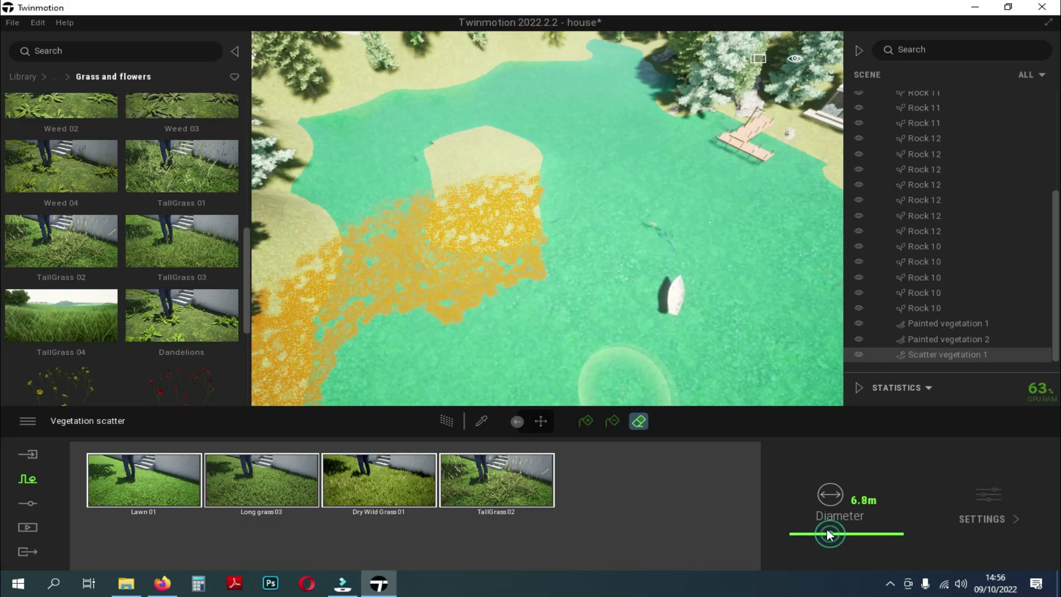
mouse_move(370, 227)
left_mouse_down()
mouse_move(392, 329)
mouse_move(363, 326)
mouse_move(373, 293)
left_mouse_up()
right_click_drag(396, 304, 429, 307)
mouse_move(431, 312)
left_mouse_down()
mouse_move(396, 304)
mouse_move(417, 263)
mouse_move(472, 235)
left_mouse_up()
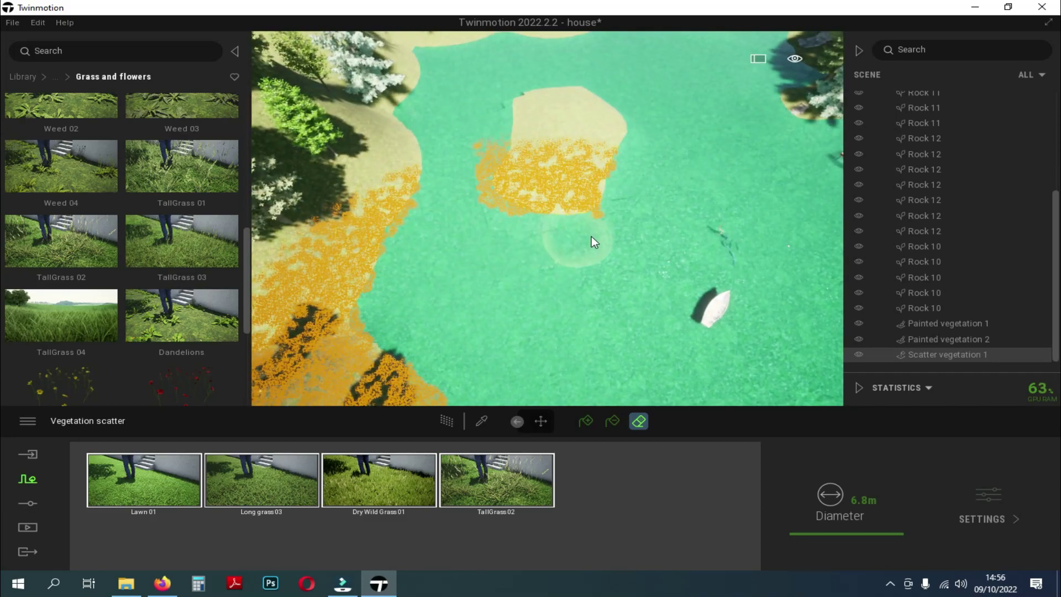
left_click_drag(591, 242, 487, 222)
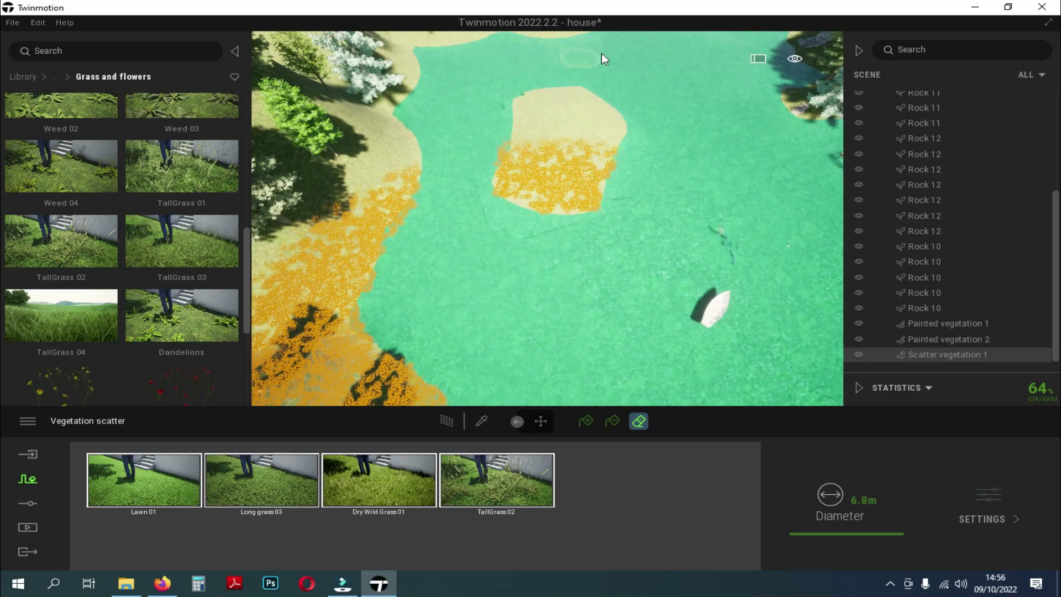
Erase the scattered grass from the water in front of and beside the dock
mouse_move(667, 89)
right_mouse_down()
mouse_move(694, 157)
mouse_move(694, 228)
right_mouse_up()
scroll(695, 229, "up", 2)
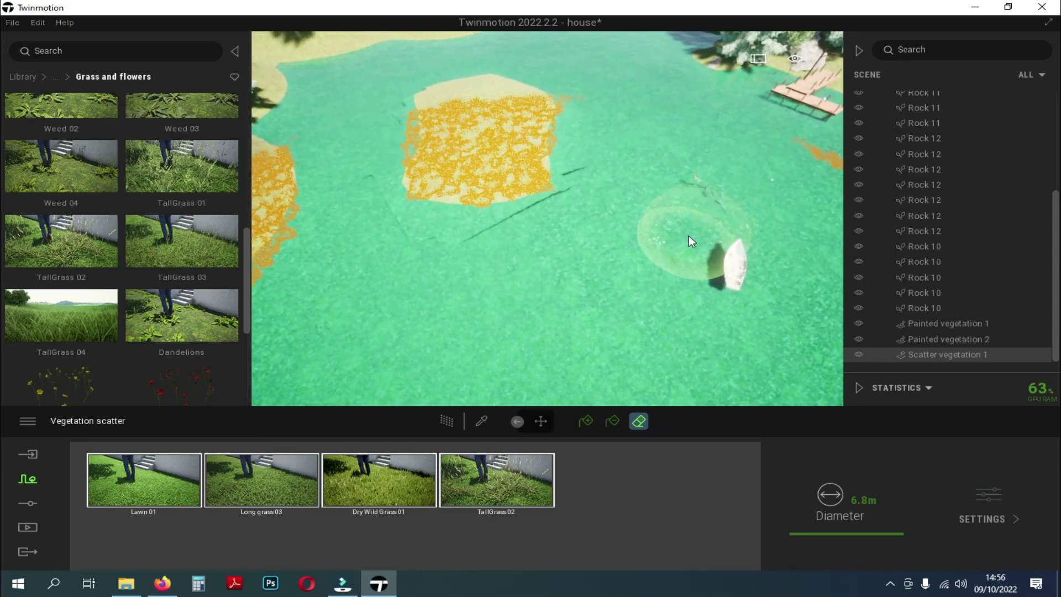
scroll(625, 251, "up", 5)
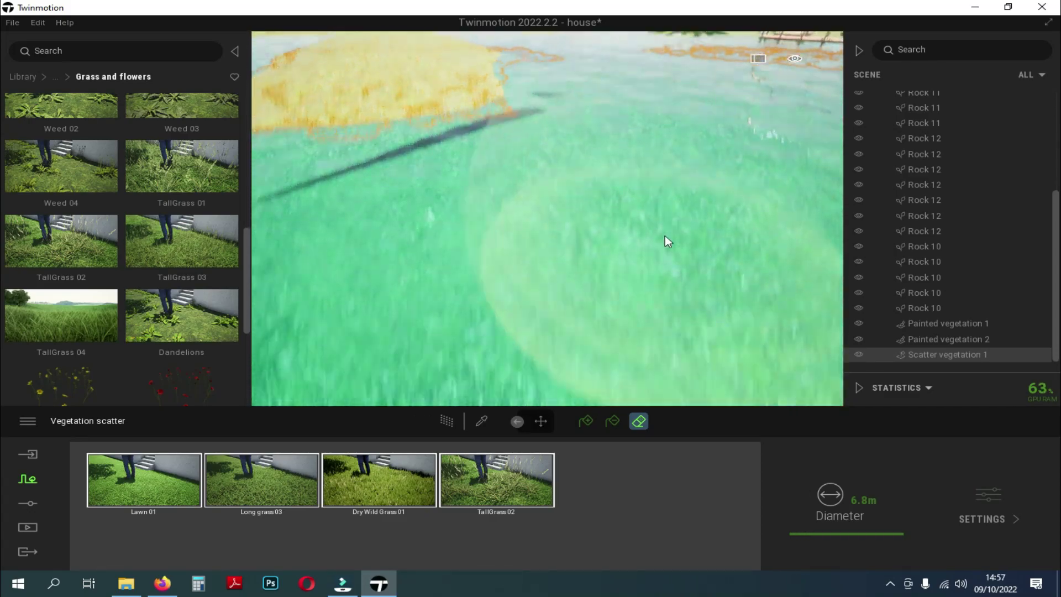
key("d")
key("e")
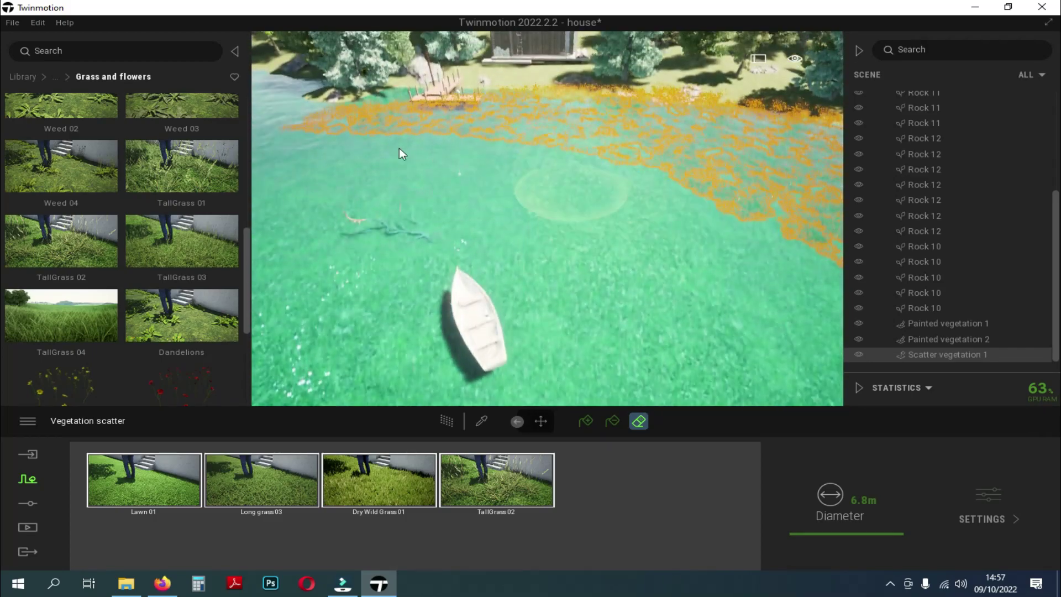
mouse_move(332, 132)
left_mouse_down()
mouse_move(310, 114)
mouse_move(427, 108)
mouse_move(402, 104)
left_mouse_up()
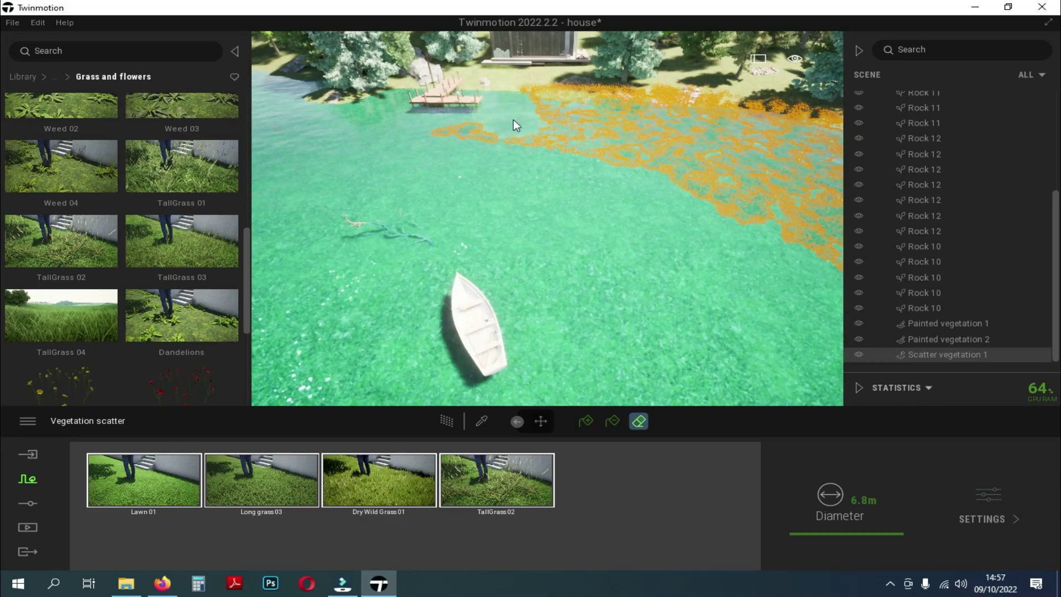
mouse_move(513, 119)
left_mouse_down()
mouse_move(756, 199)
mouse_move(540, 109)
left_mouse_up()
Erase the scattered grass that spills into the water along the shoreline beyond the dock and boat
right_click_drag(538, 108, 718, 186)
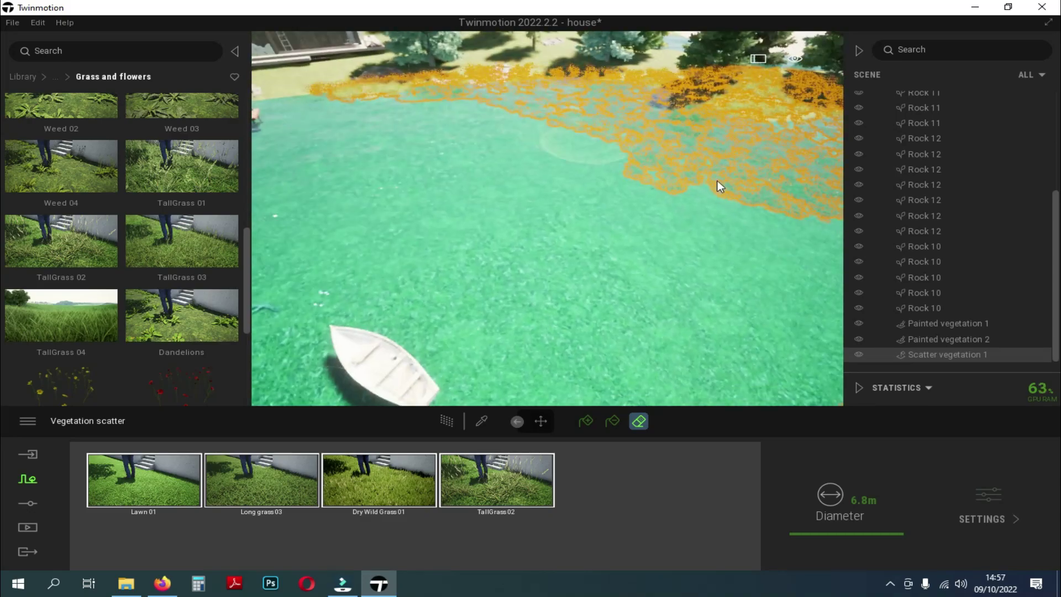
mouse_move(720, 186)
left_mouse_down()
mouse_move(563, 102)
mouse_move(372, 105)
mouse_move(518, 118)
mouse_move(812, 200)
mouse_move(602, 98)
left_mouse_up()
right_click_drag(566, 91, 605, 137)
mouse_move(605, 138)
left_mouse_down()
mouse_move(585, 105)
mouse_move(740, 114)
mouse_move(653, 204)
left_mouse_up()
mouse_move(653, 204)
right_mouse_down()
mouse_move(642, 131)
mouse_move(643, 141)
mouse_move(518, 134)
right_mouse_up()
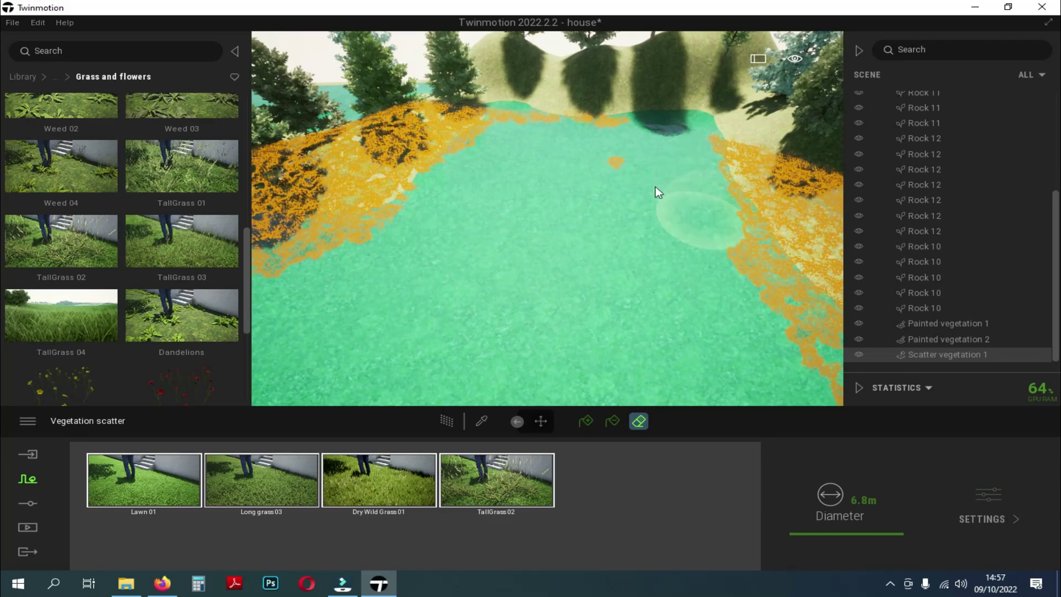
scroll(519, 124, "up", 5)
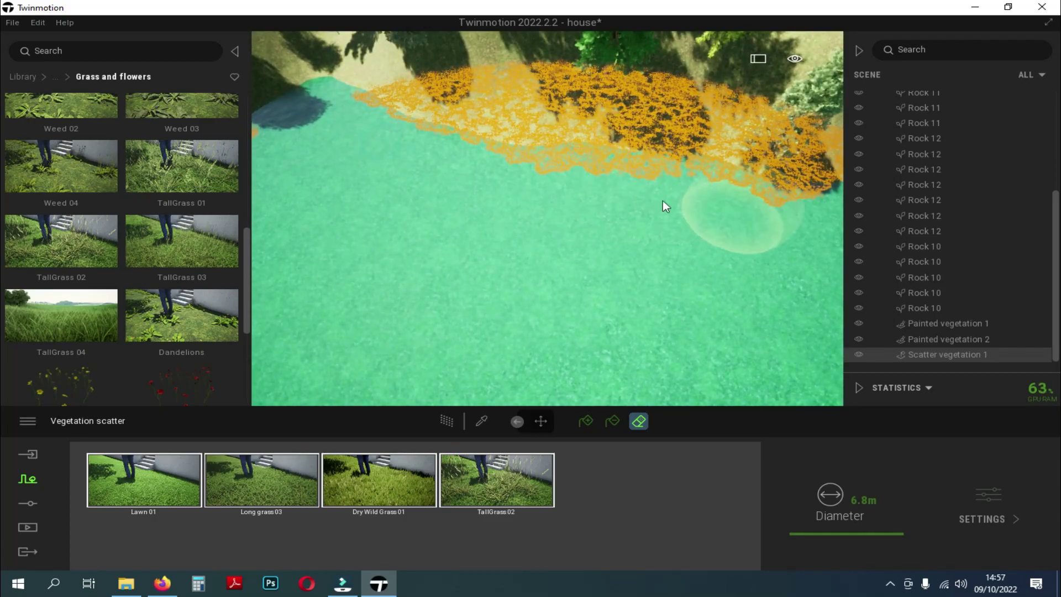
scroll(569, 249, "down", 5)
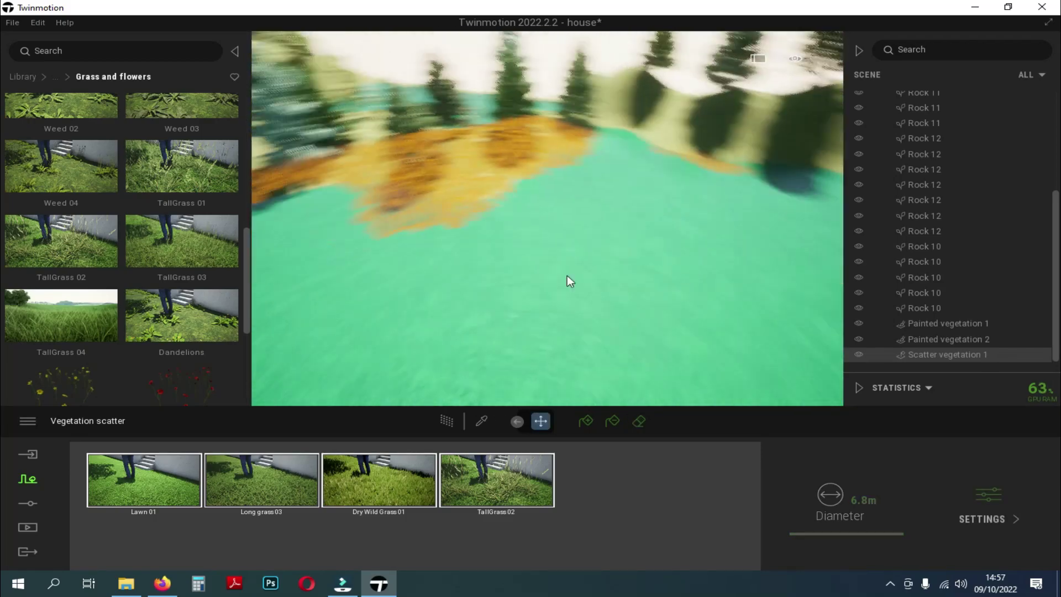
Open Video1, play the path-traced animation and exit media mode
left_click(27, 527)
left_click(495, 494)
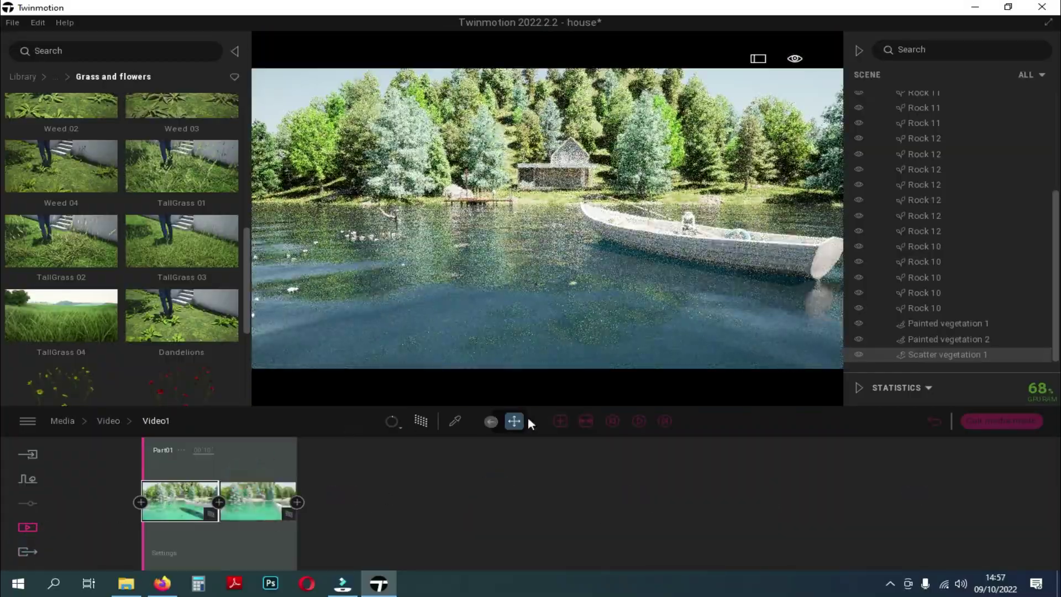
left_click(639, 421)
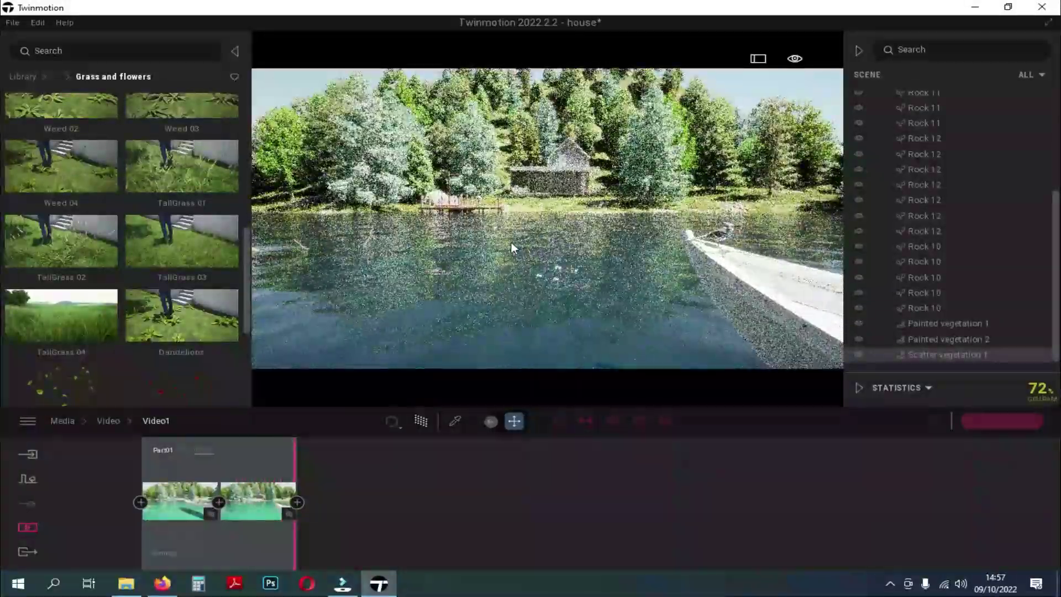
left_click(1000, 420)
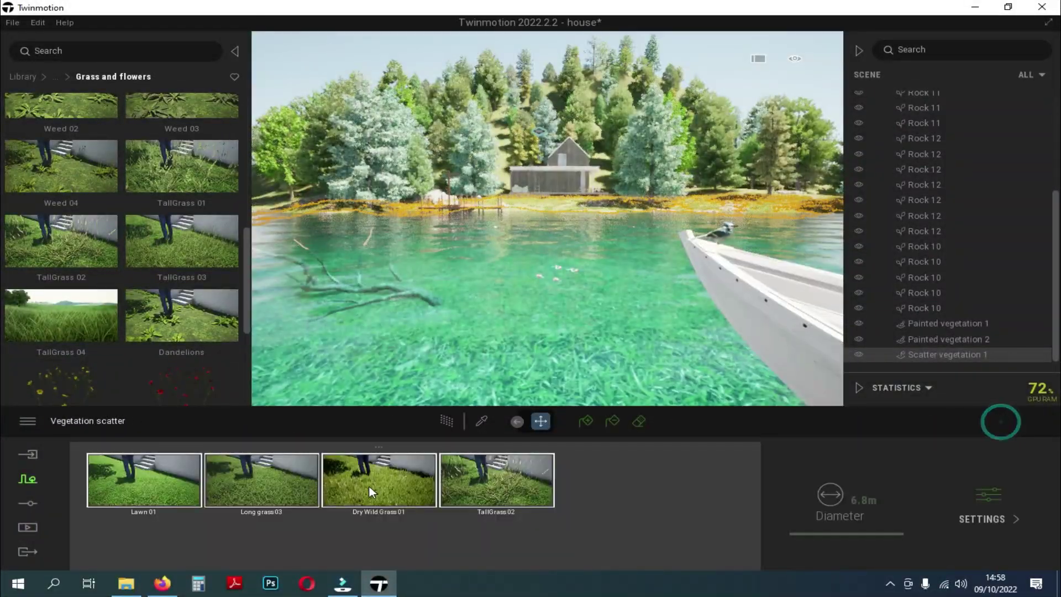
In Video1, turn on Parallelism for the second keyframe's camera, reframe the shot, focus its depth of field on the house and hide the scene list
left_click(27, 527)
left_click(455, 500)
left_click(246, 472)
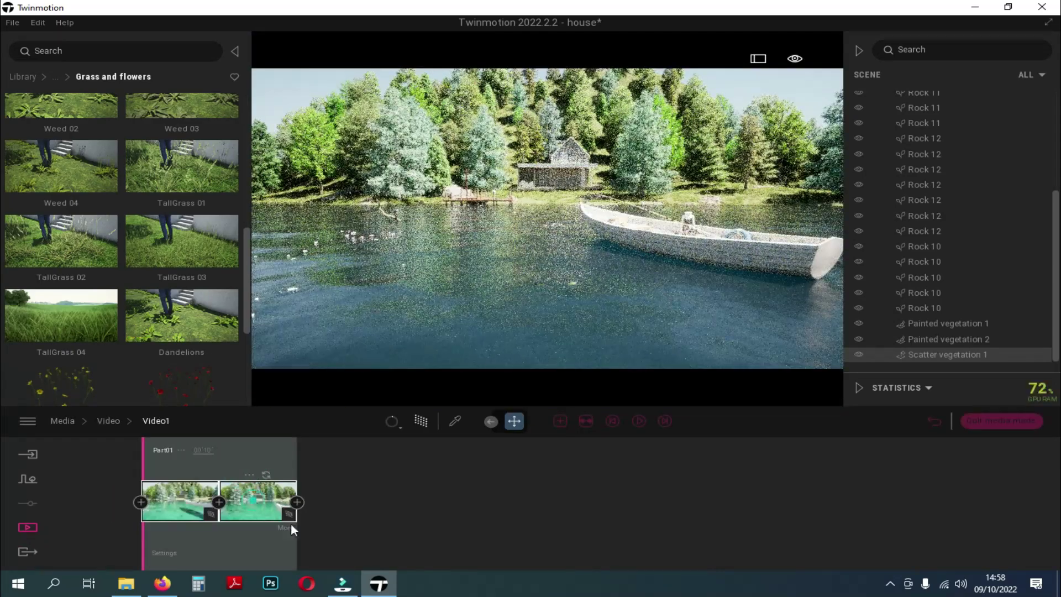
left_click(284, 528)
left_click(814, 503)
left_click(379, 496)
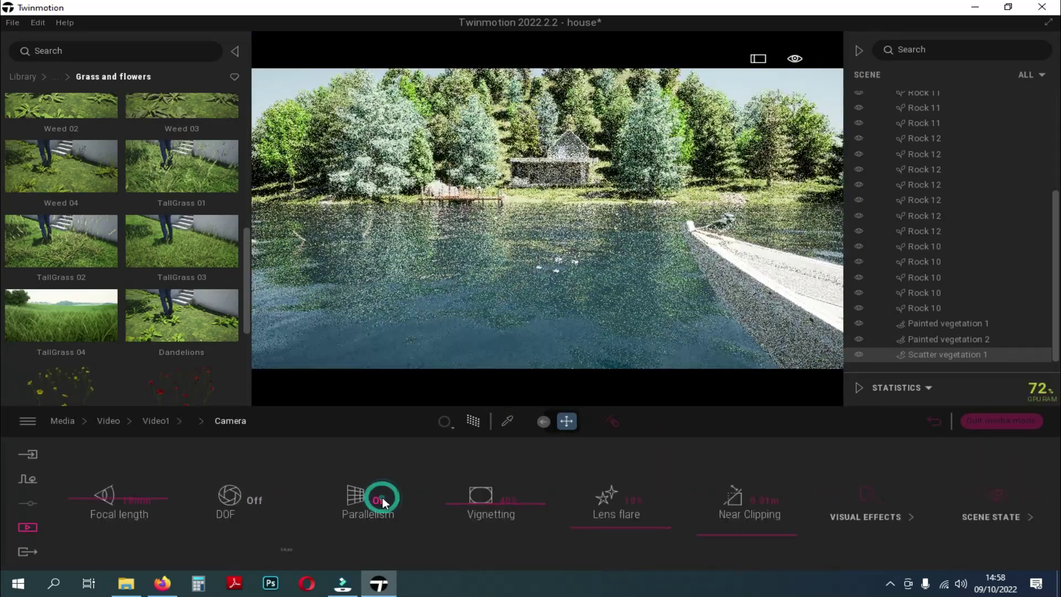
right_click_drag(494, 246, 494, 226)
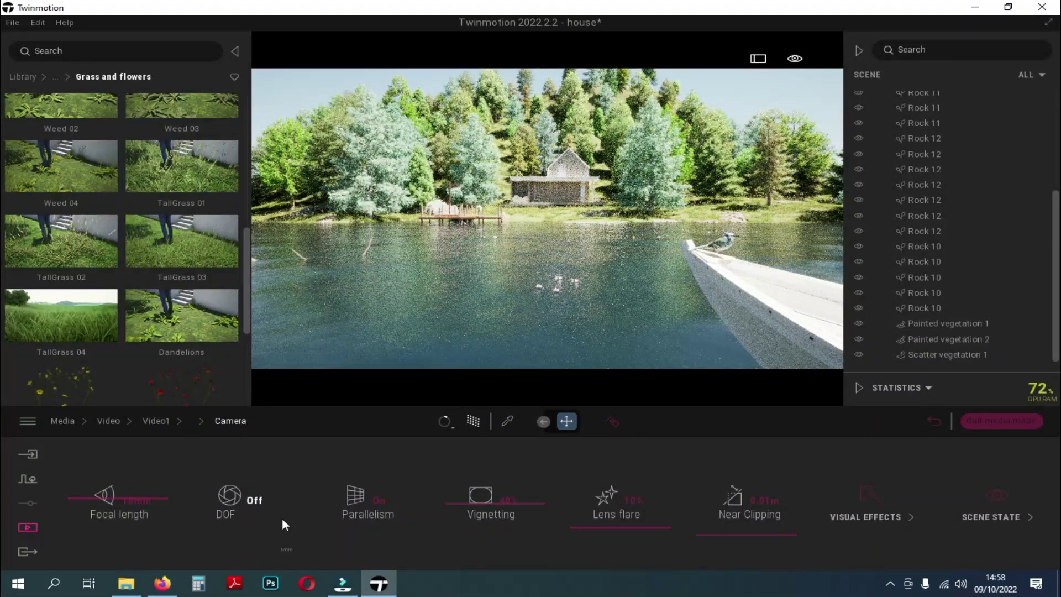
left_click(291, 550)
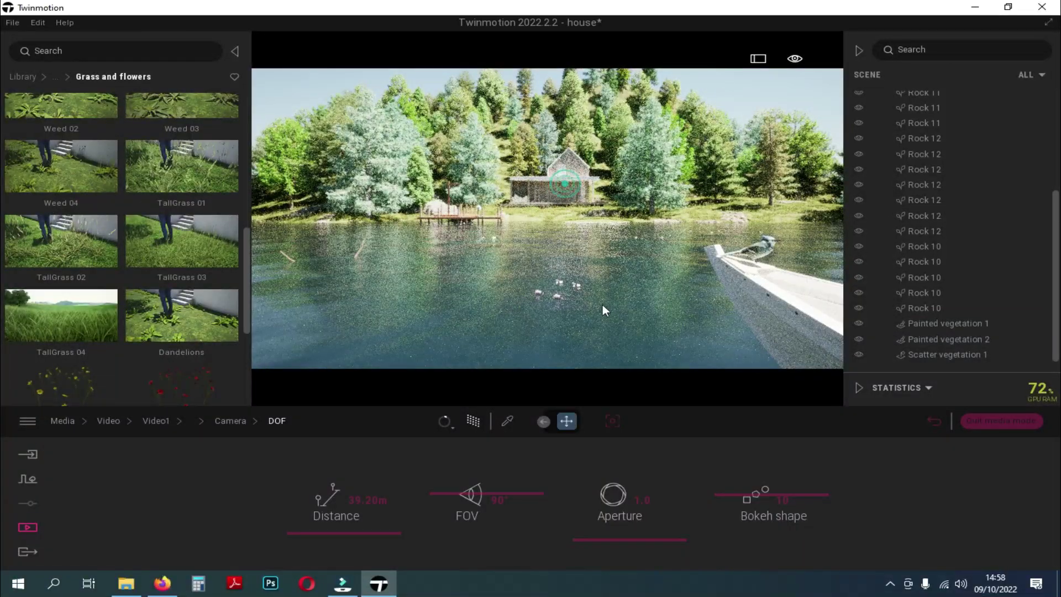
left_click(865, 52)
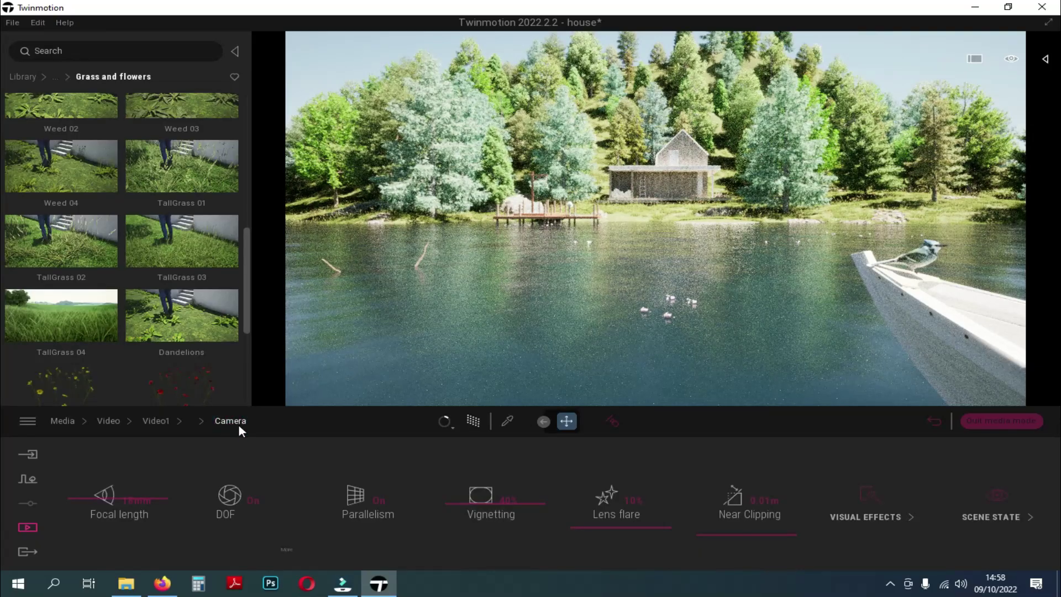
Increase the camera focal length for all of Part01 and reframe the shot on the house and dock
left_click(172, 548)
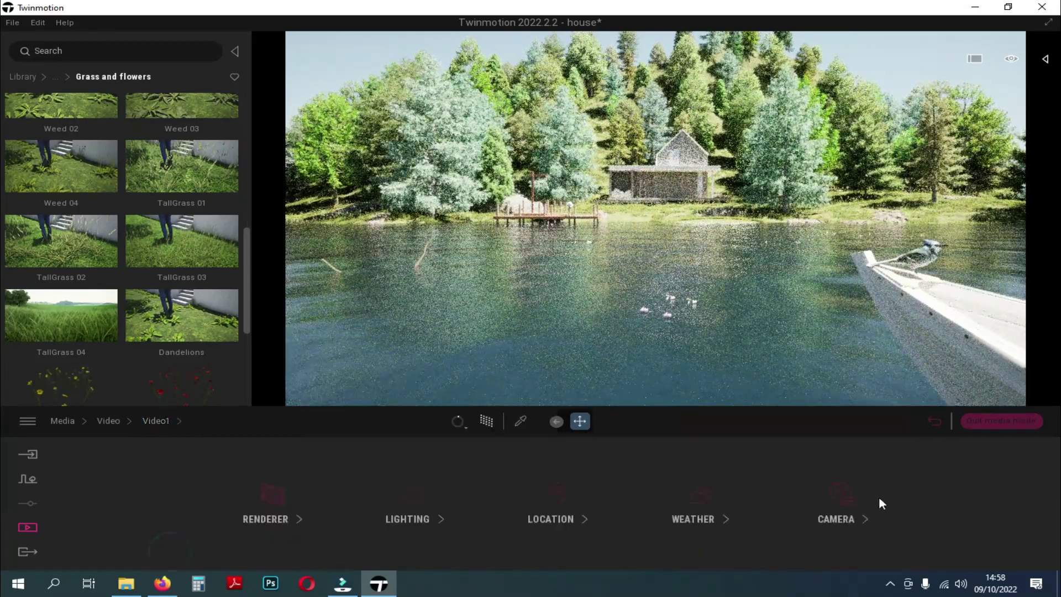
left_click_drag(87, 494, 83, 476)
right_click_drag(714, 235, 728, 173)
left_click_drag(701, 296, 695, 257)
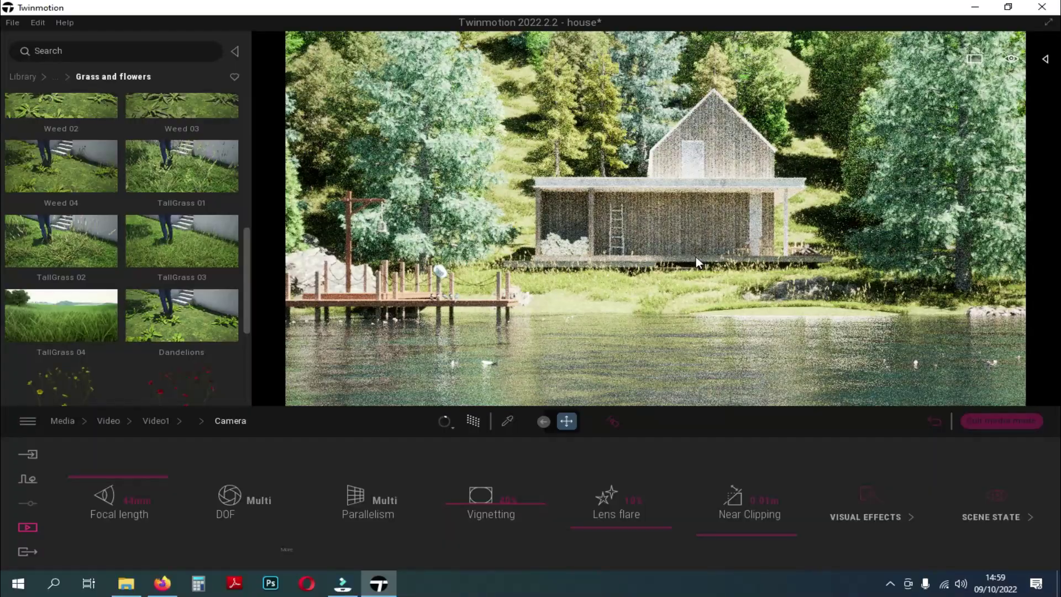
right_click_drag(695, 256, 716, 260)
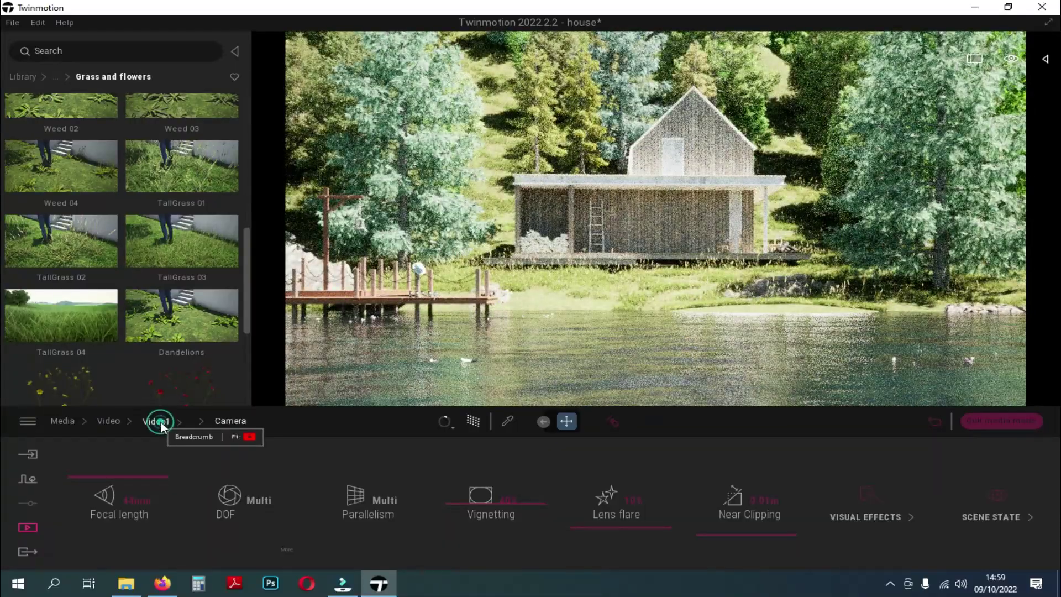
Return to the Video1 timeline and play the clip from the first keyframe
left_click(157, 421)
left_click(191, 494)
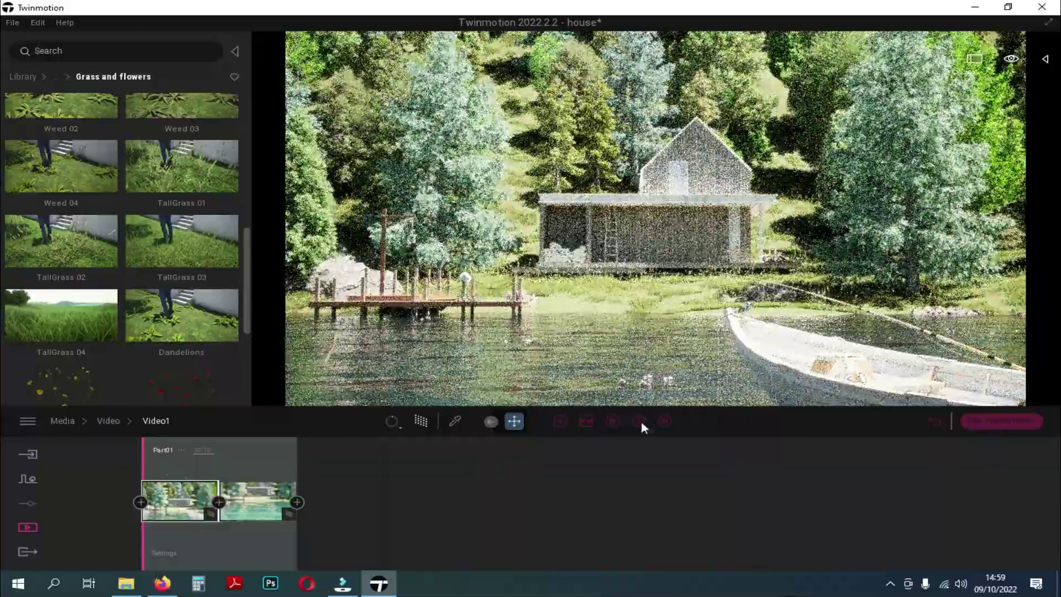
left_click(639, 421)
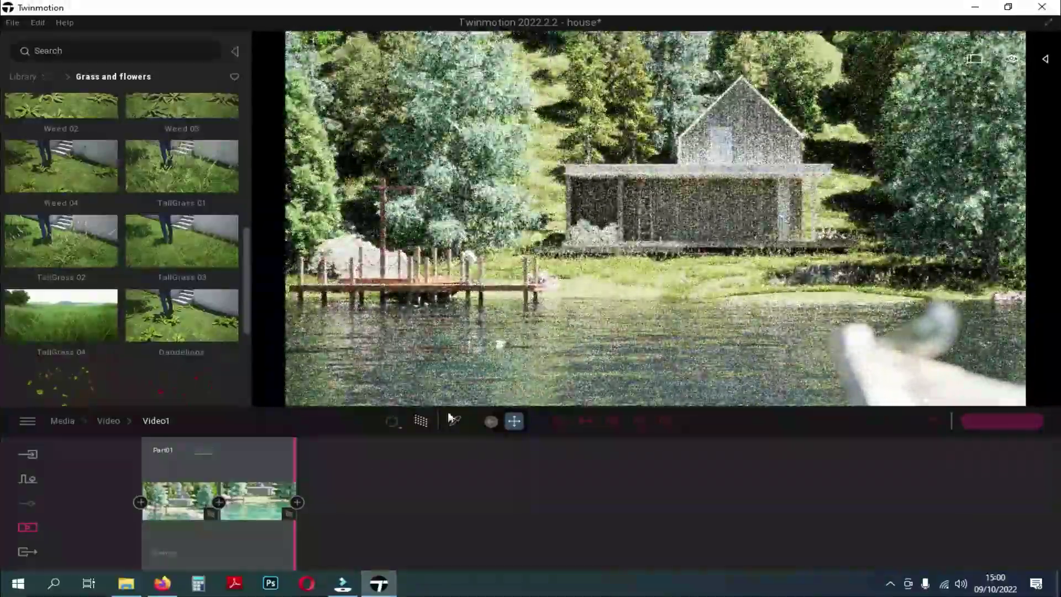
Reframe and update the second keyframe, refocus its depth of field on the house and play the clip
left_click(264, 476)
right_click_drag(638, 314, 584, 363)
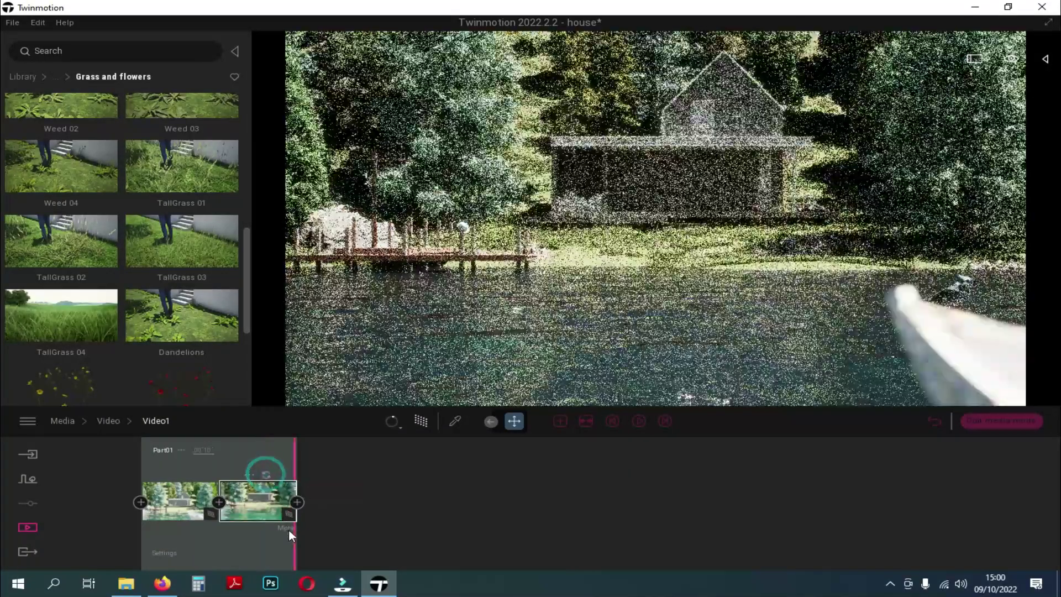
left_click(287, 528)
left_click(853, 497)
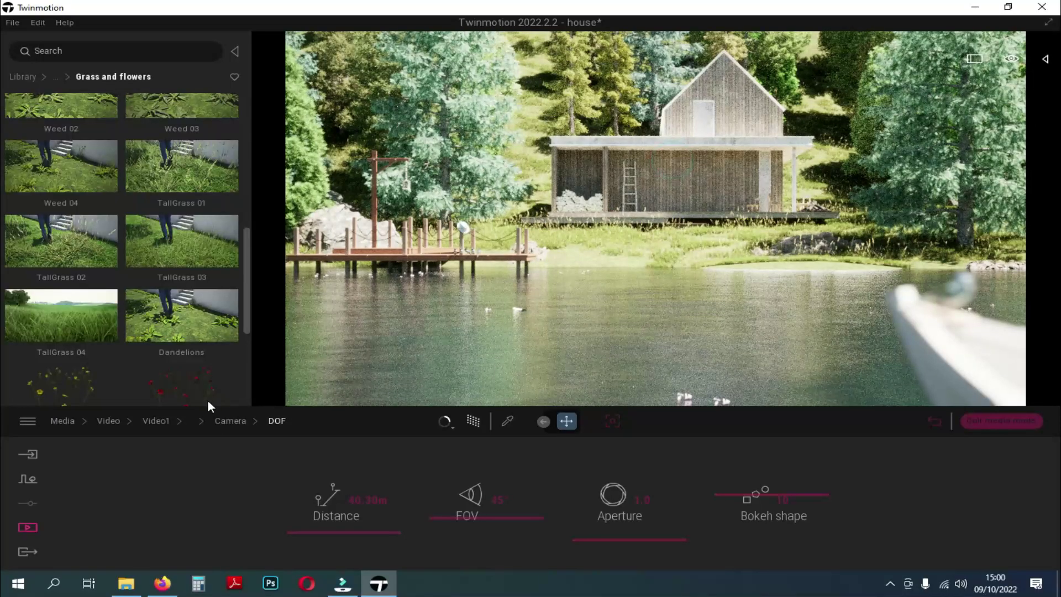
left_click(230, 421)
left_click(156, 421)
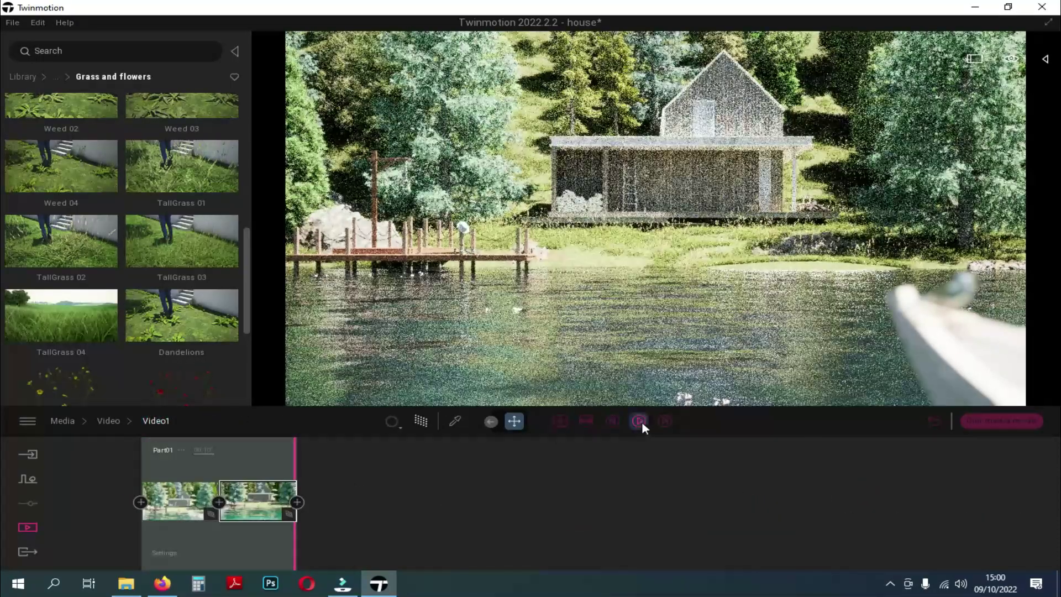
left_click(642, 421)
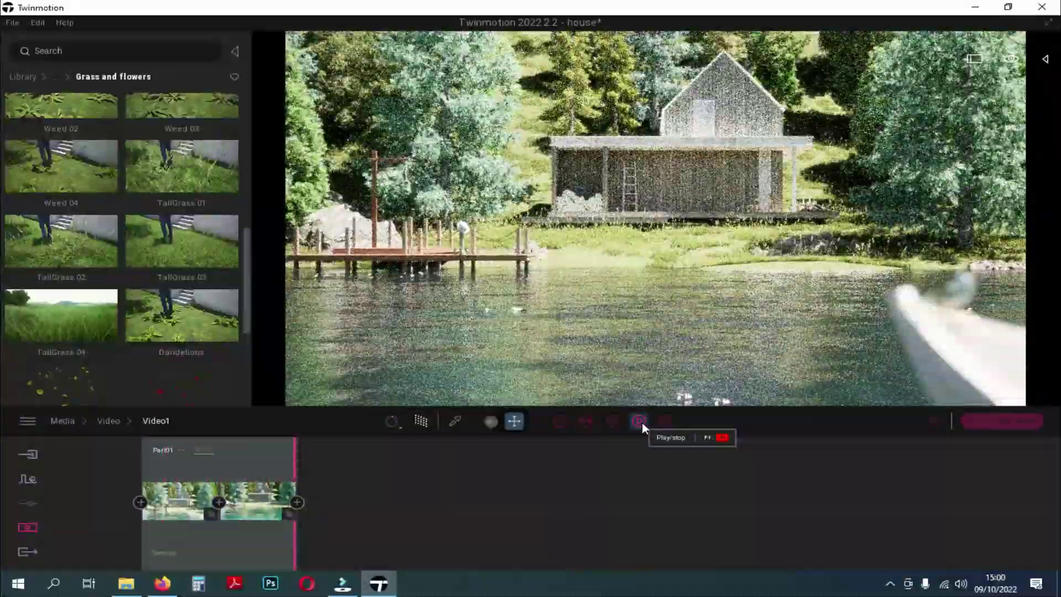
Turn on DOF and Parallelism for the first keyframe's camera and set its focus point on the house
left_click(189, 504)
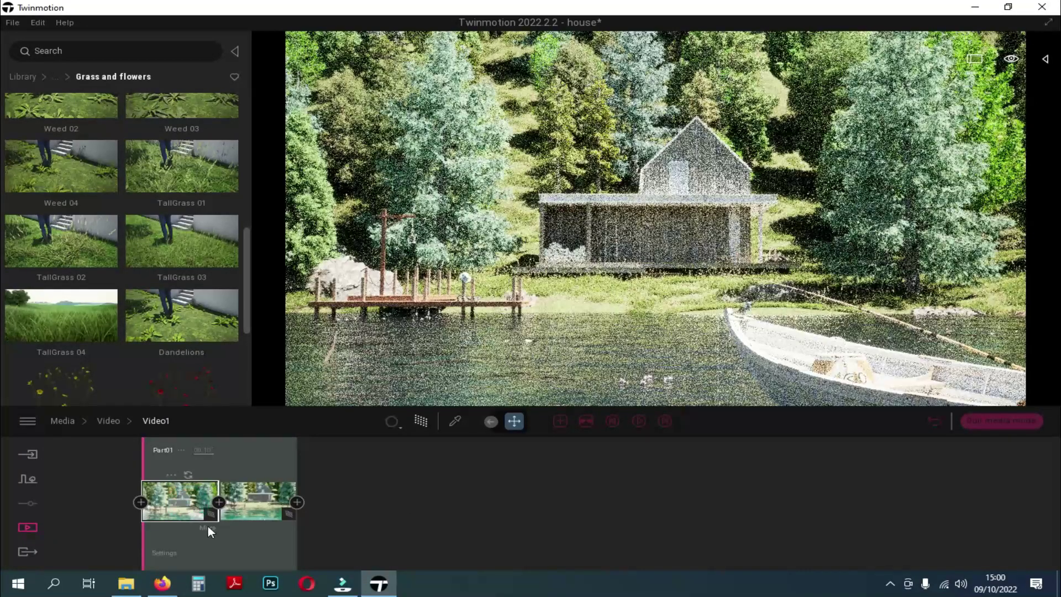
left_click(206, 528)
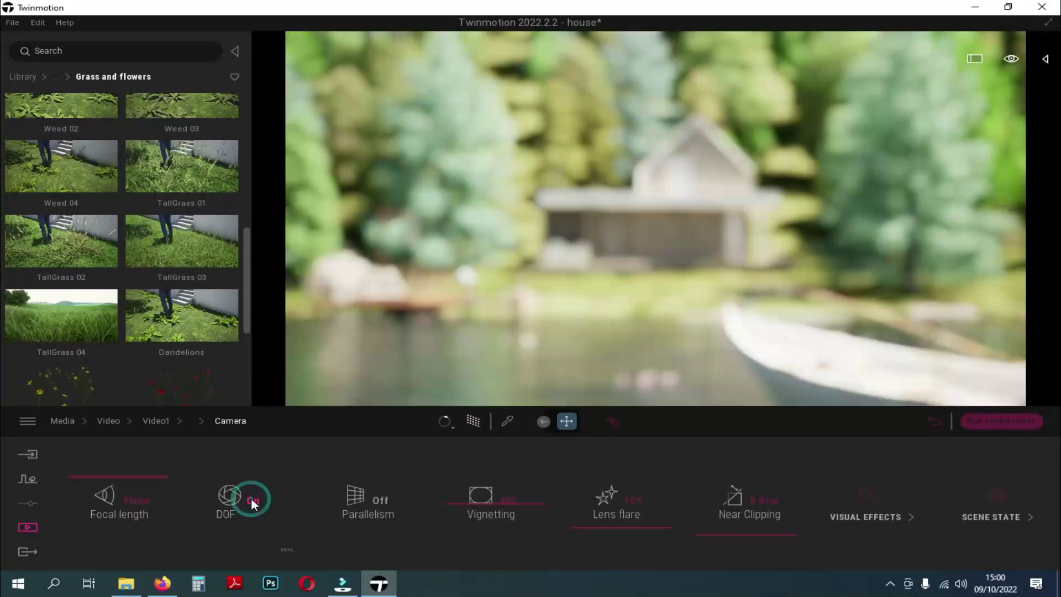
left_click(371, 501)
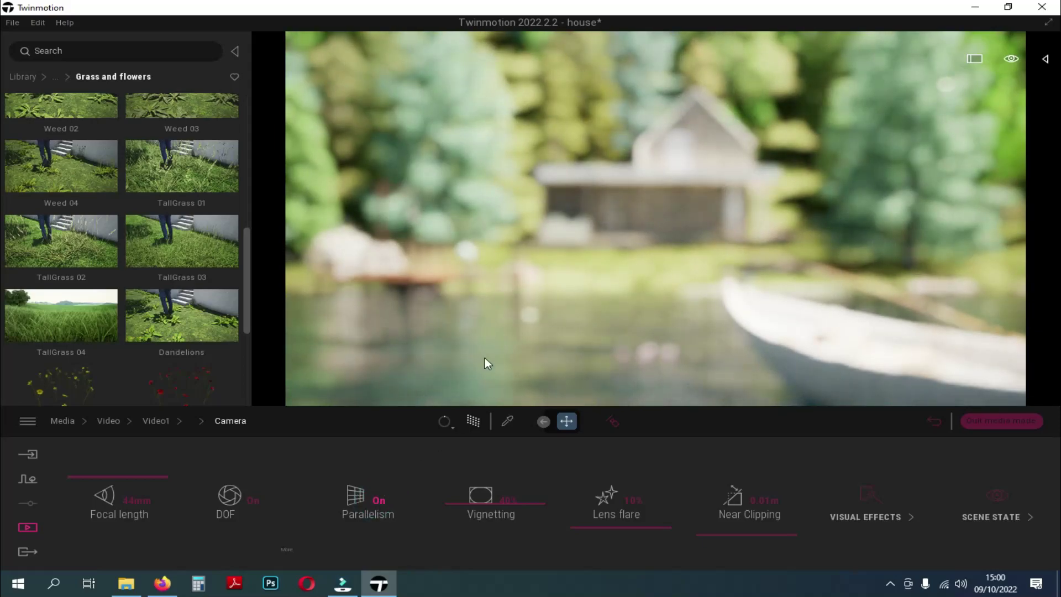
left_click(612, 421)
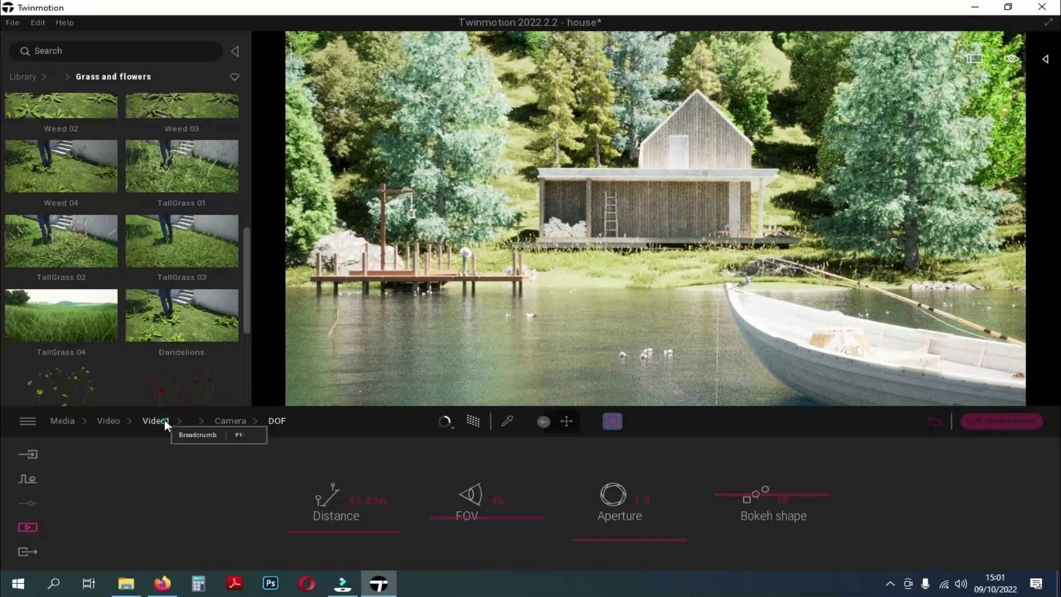
left_click(161, 420)
Check the camera settings of the second and the first keyframe, including DOF and Parallelism
left_click(288, 527)
left_click(841, 493)
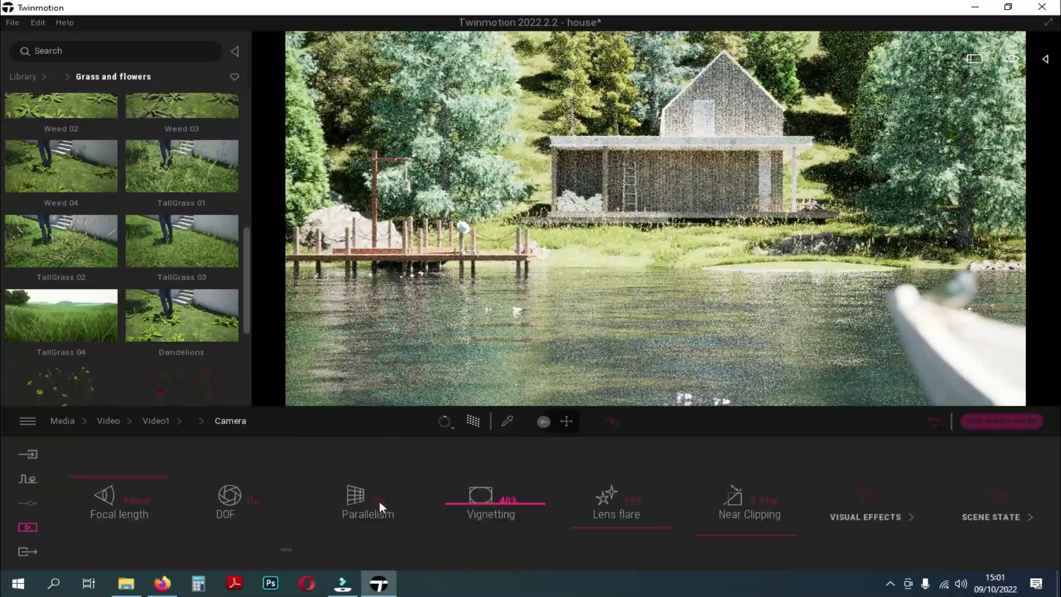
left_click(159, 420)
left_click(207, 525)
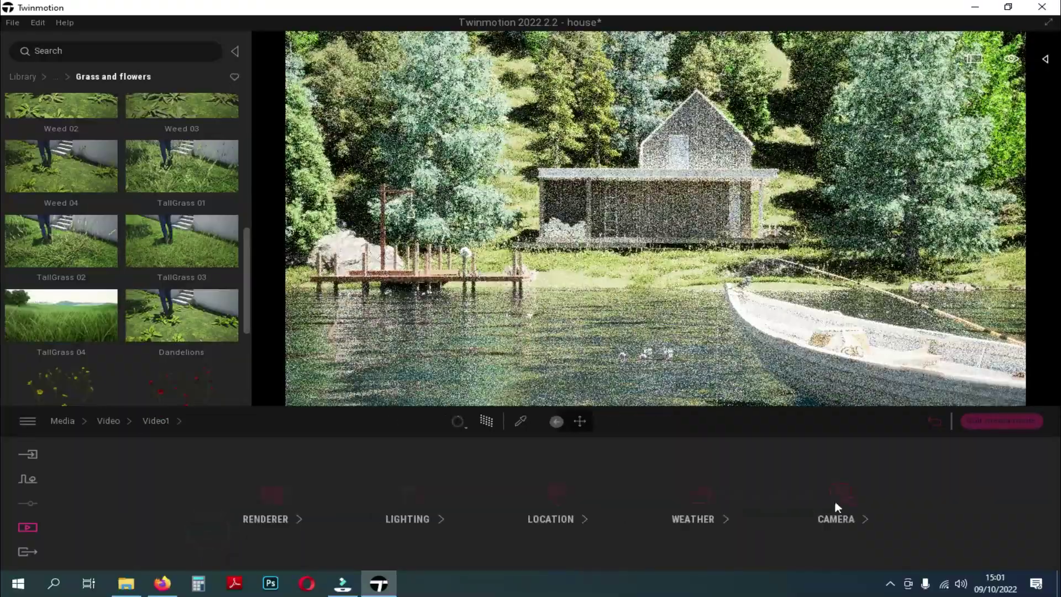
left_click(834, 494)
left_click(160, 421)
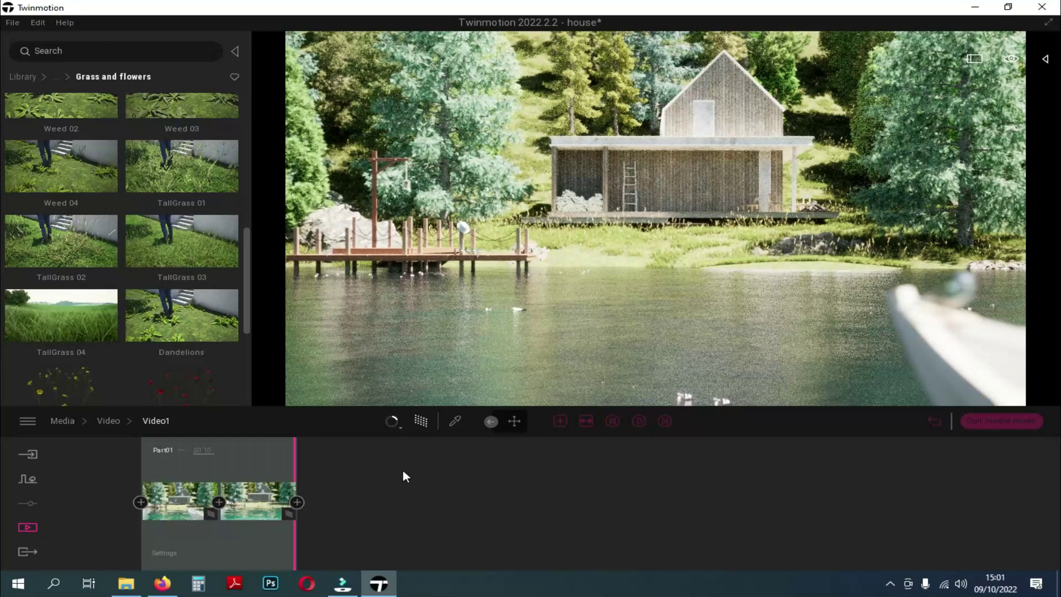
Leave the Video1 timeline, exit media mode and bring the dock into close view
left_click(425, 318)
left_click(107, 420)
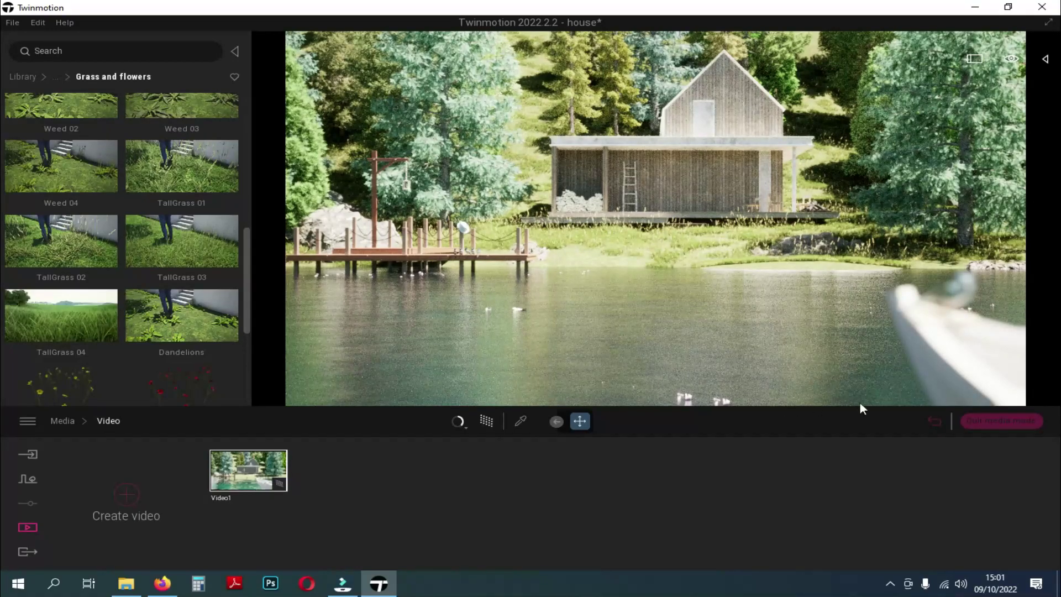
left_click(997, 421)
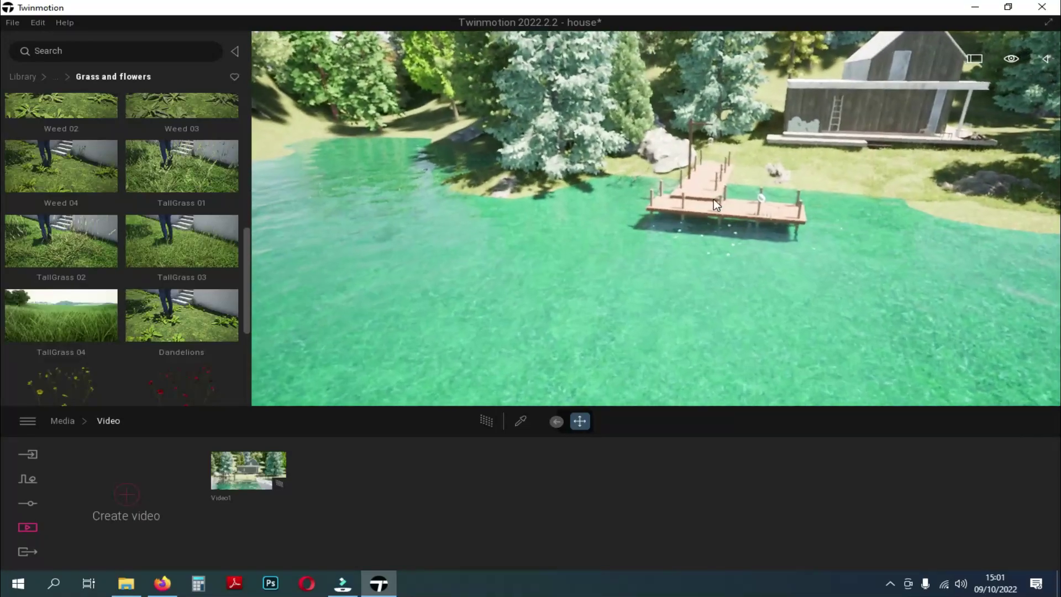
key("w")
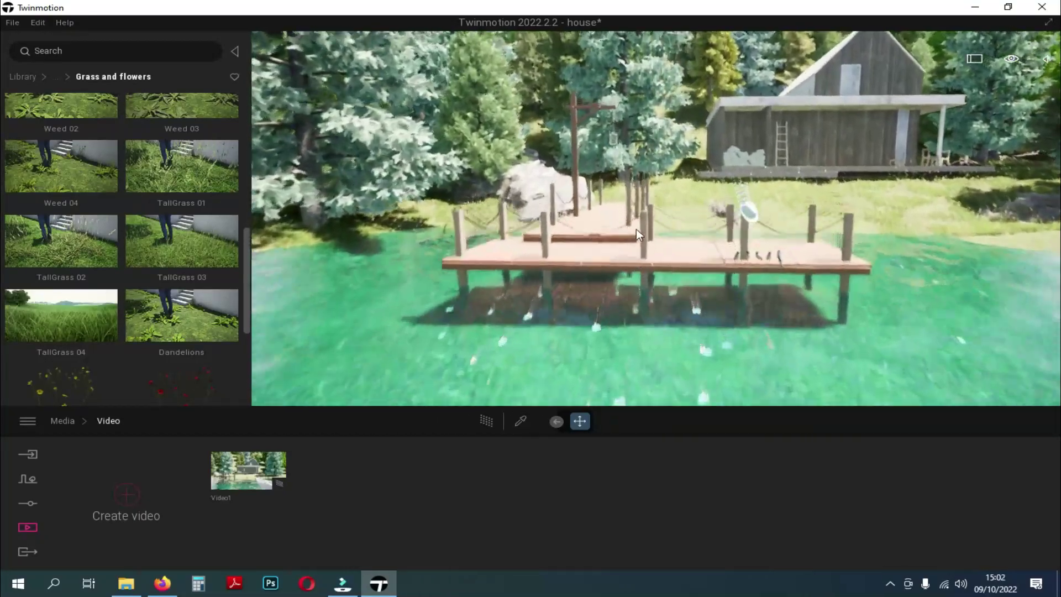
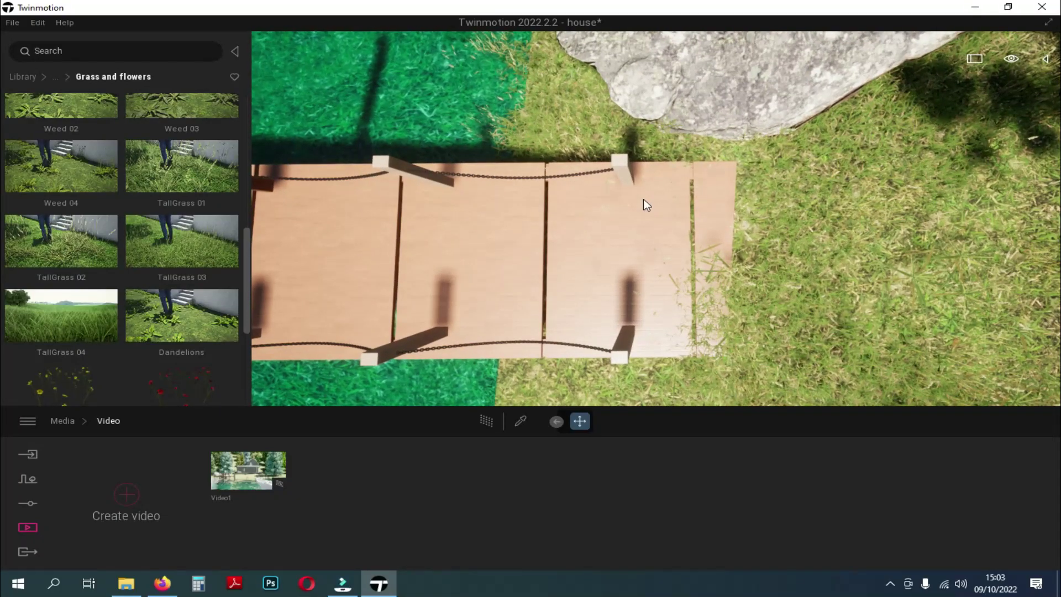
Create a new video starting above the dock's shore end and add a second keyframe framing the whole dock from overhead
key("s")
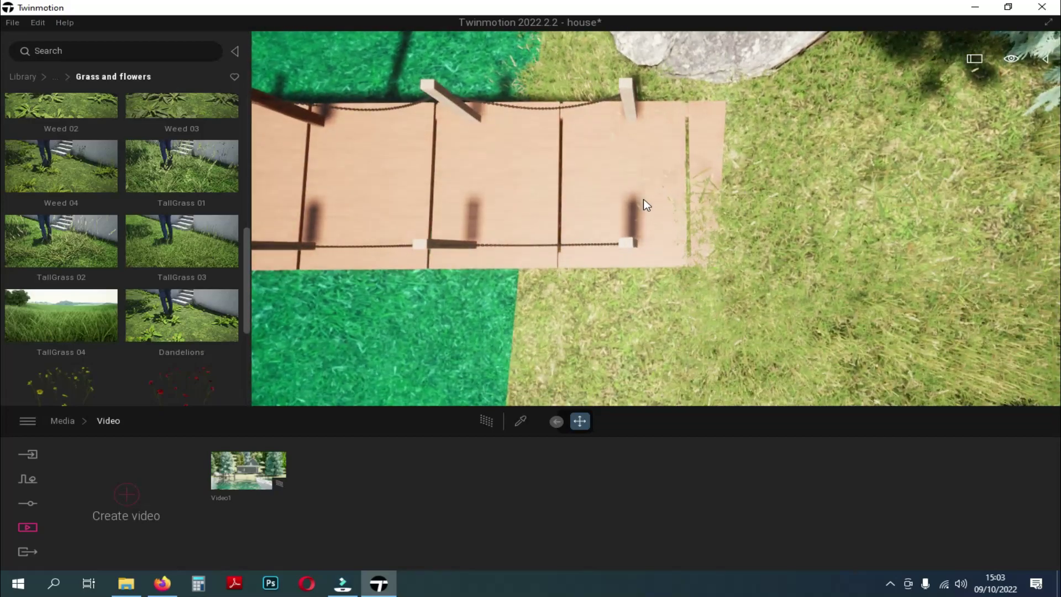
left_click(127, 495)
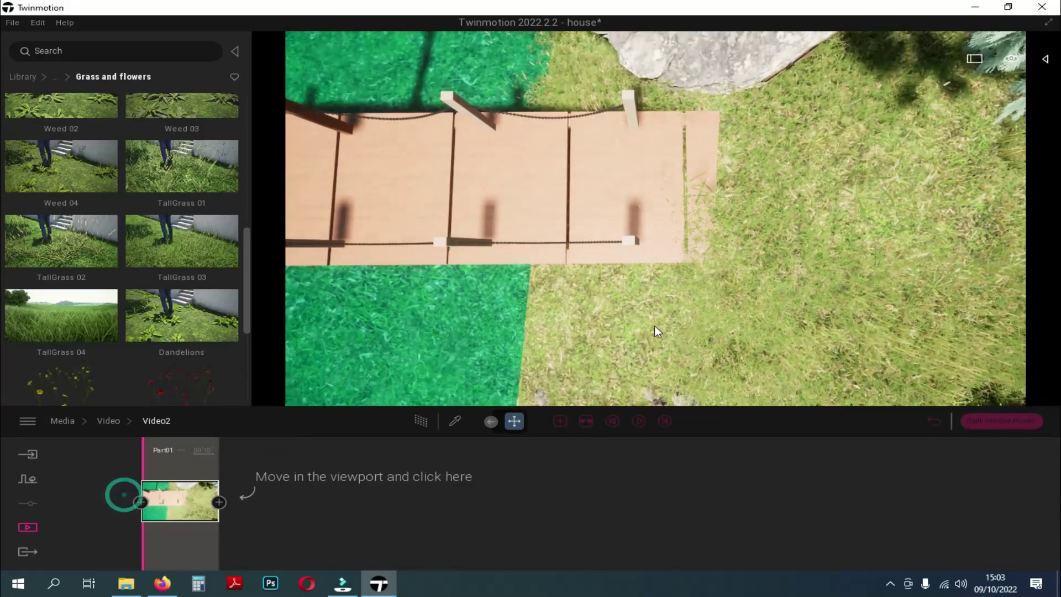
key("a")
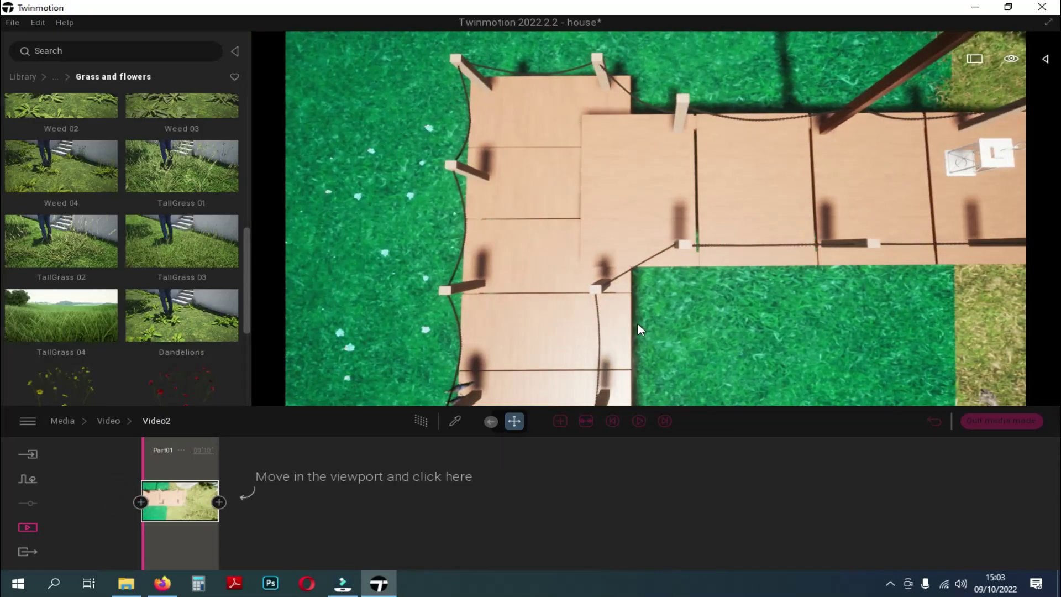
key("s")
key("w")
key("e")
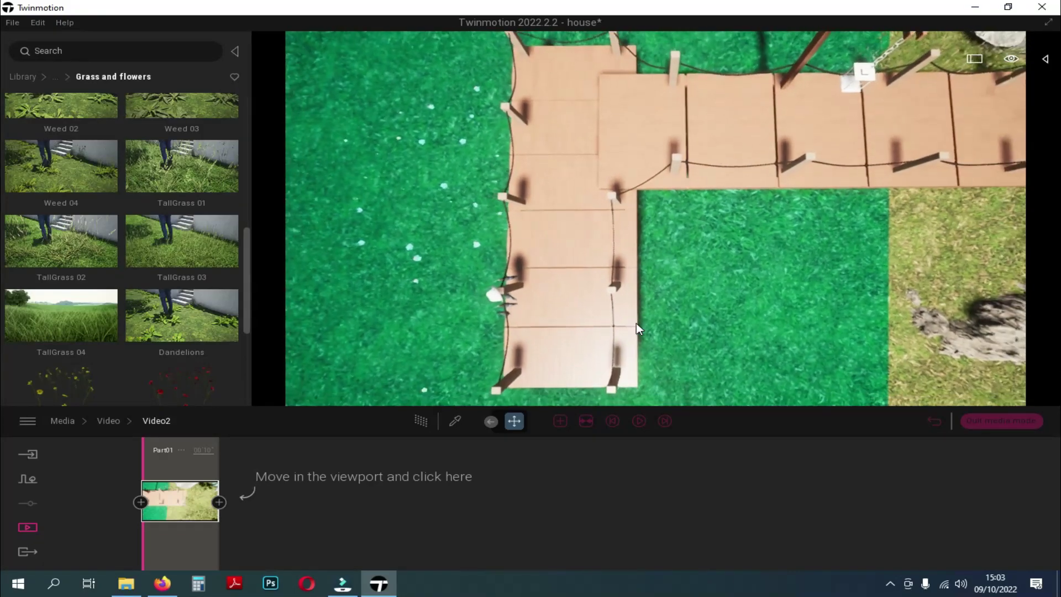
key("q")
key("d")
key("w")
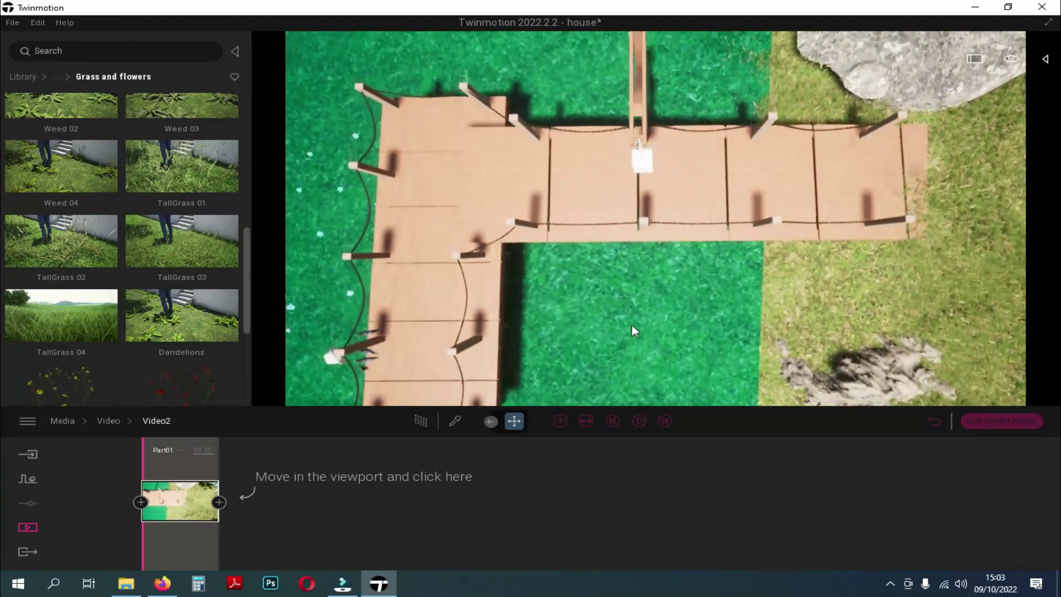
key("e")
key("s")
key("w")
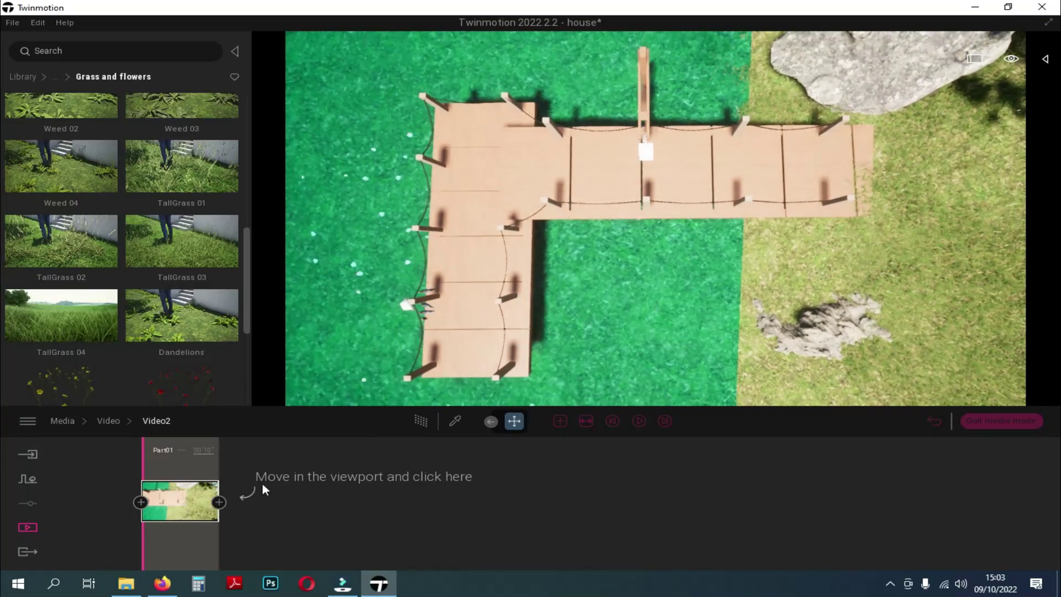
left_click(218, 501)
Play the clip and reframe the first keyframe's overhead view so it covers the whole L-shaped dock
scroll(615, 294, "up", 3)
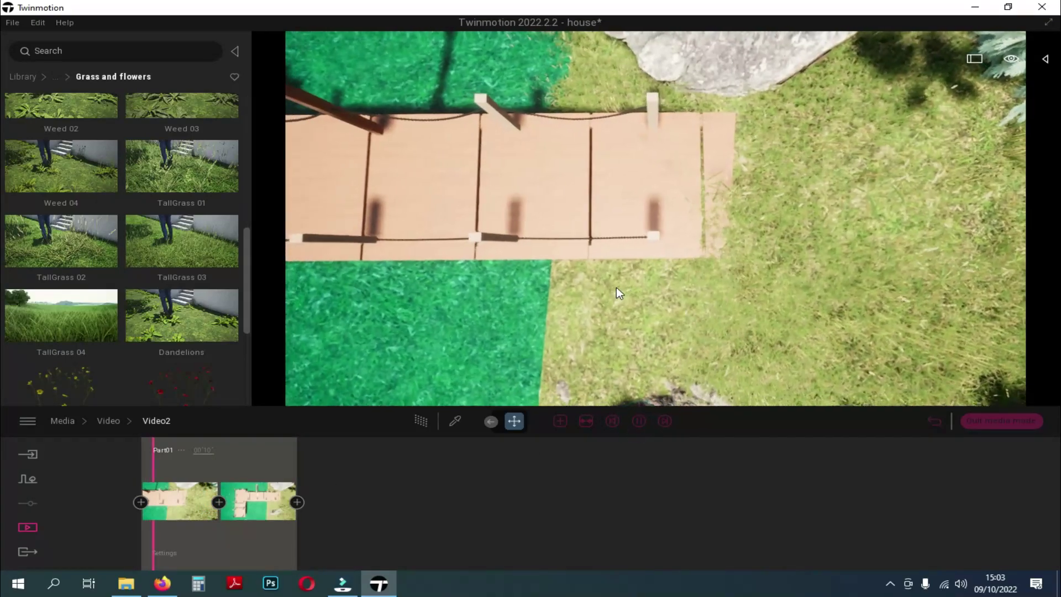
left_click(639, 420)
left_click(144, 504)
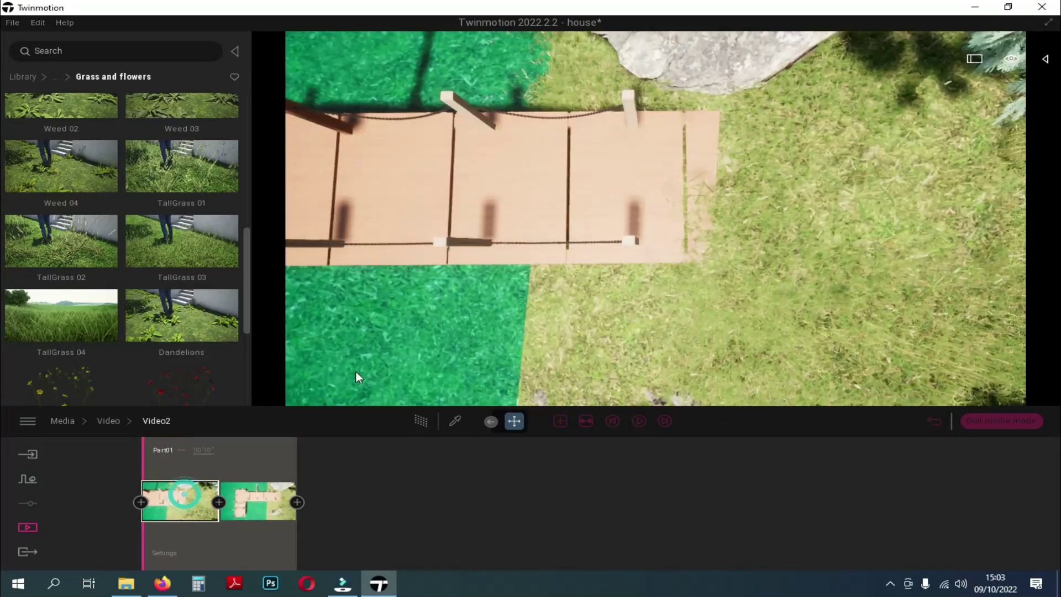
mouse_move(544, 290)
right_mouse_down()
mouse_move(549, 326)
mouse_move(539, 293)
mouse_move(475, 292)
mouse_move(556, 293)
mouse_move(516, 293)
mouse_move(550, 299)
right_mouse_up()
scroll(539, 218, "down", 2)
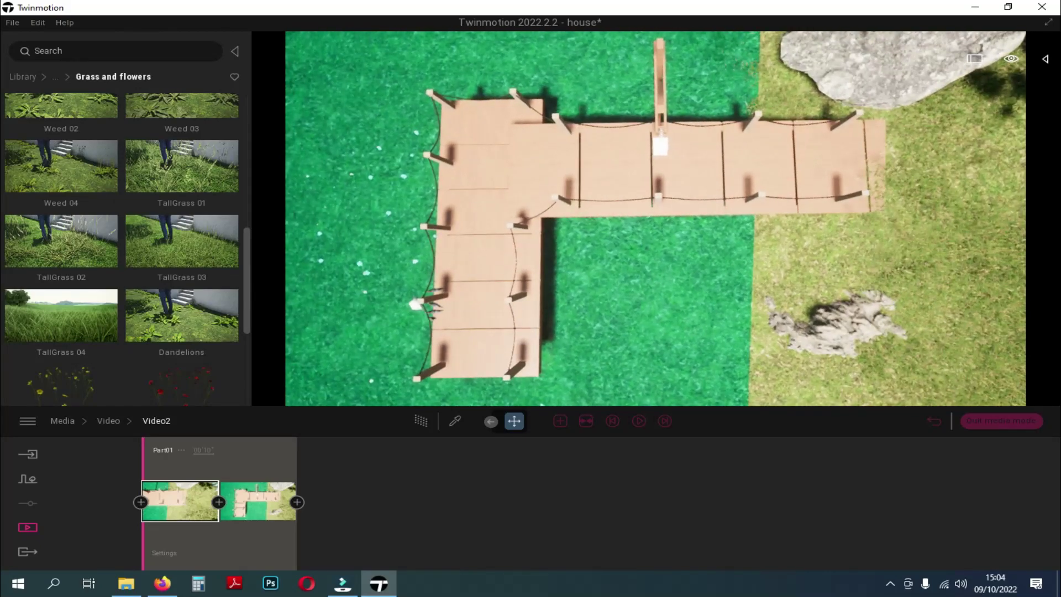
Compare with the second keyframe, move the overhead view slightly closer to the dock and update the first keyframe with it
left_click(257, 496)
scroll(599, 314, "up", 4)
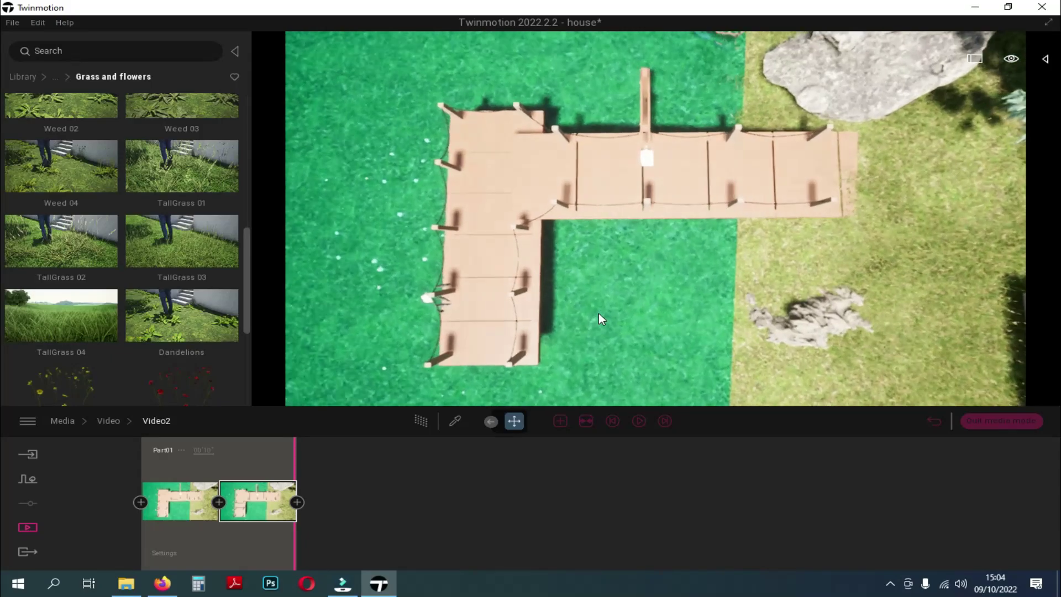
key("e")
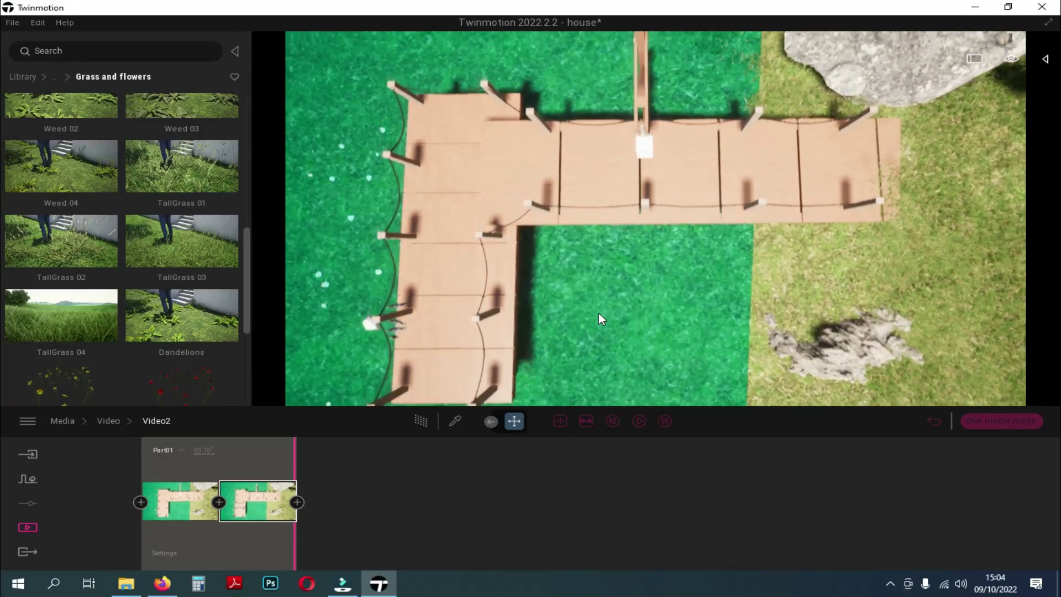
scroll(598, 313, "down", 2)
key("q")
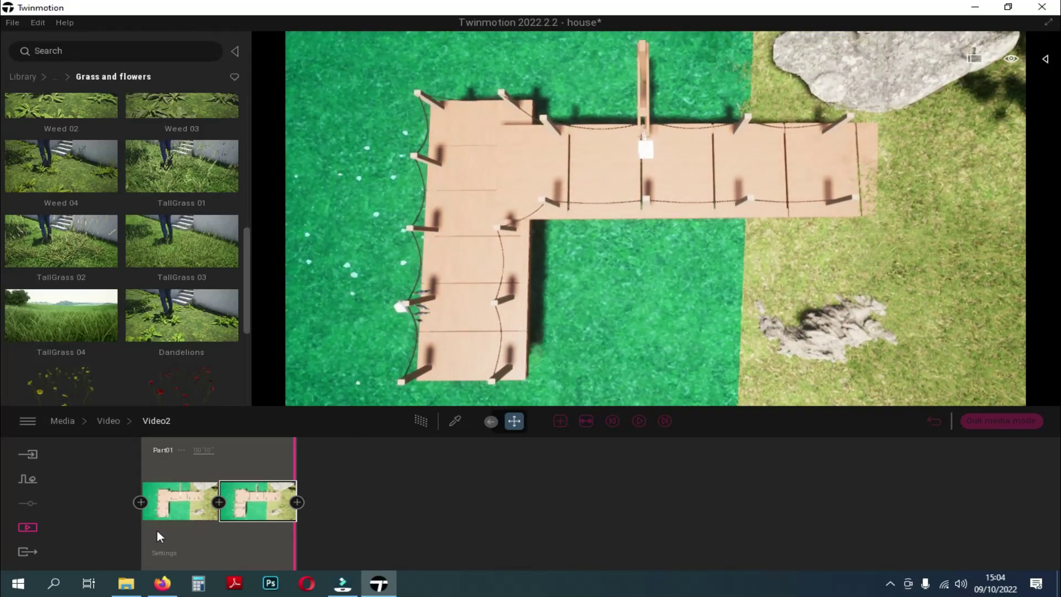
mouse_move(190, 477)
scroll(647, 326, "up", 2)
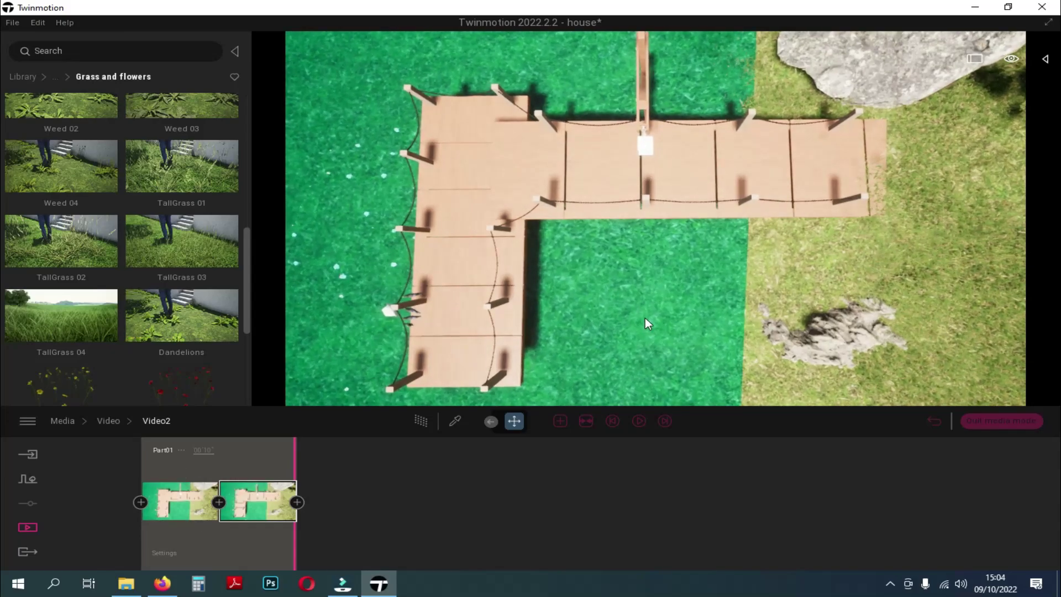
left_click(189, 474)
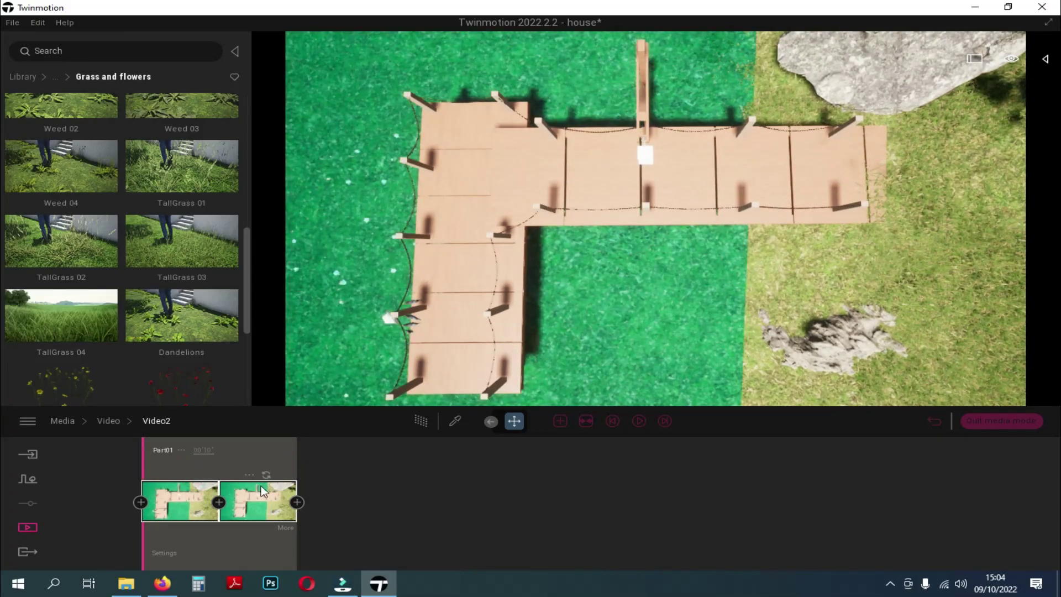
Pull the overhead view back, update the second keyframe with the wider dock framing and play the clip
scroll(558, 345, "down", 3)
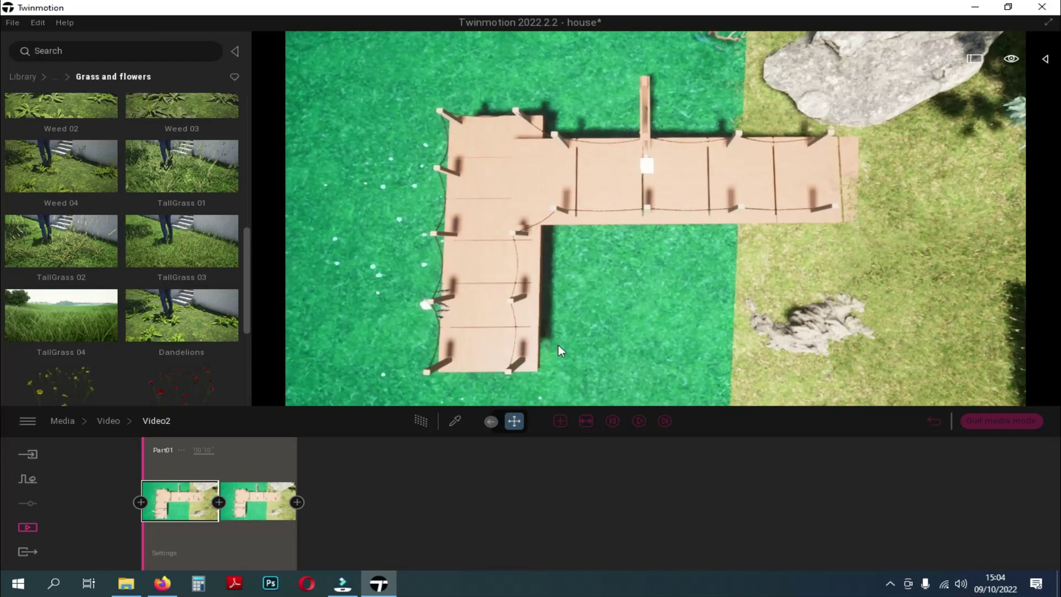
left_click(259, 493)
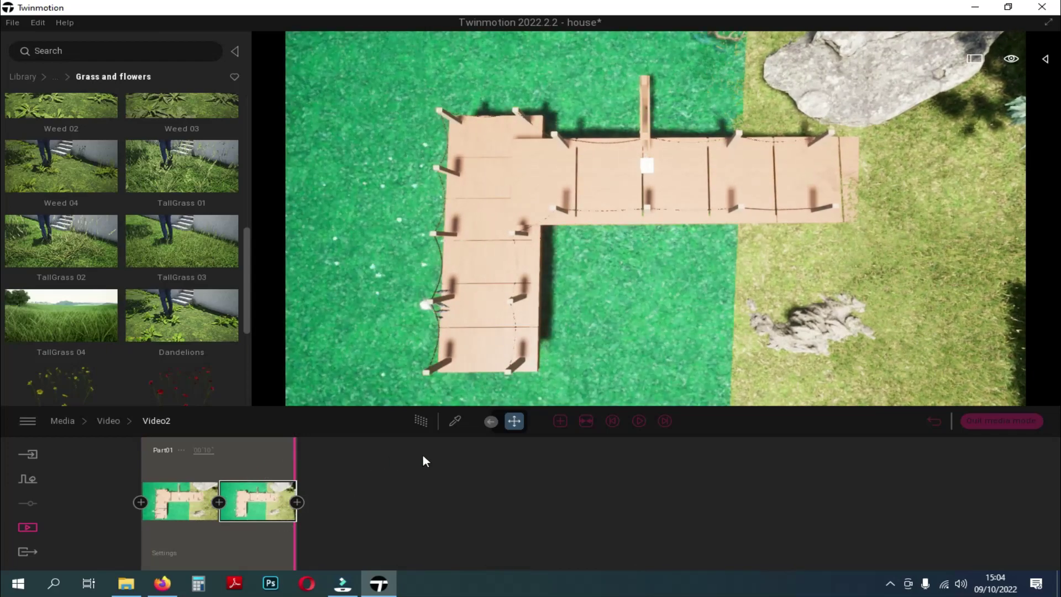
left_click(639, 419)
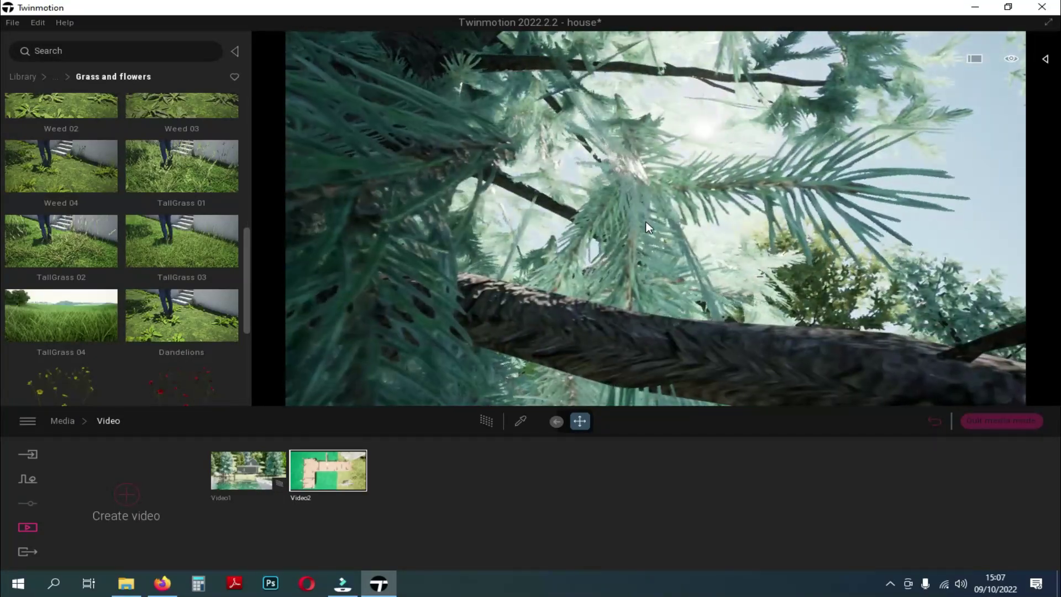
Create another video starting among the pine branches, add a second keyframe looking up at the sunny sky and play it
left_click(138, 492)
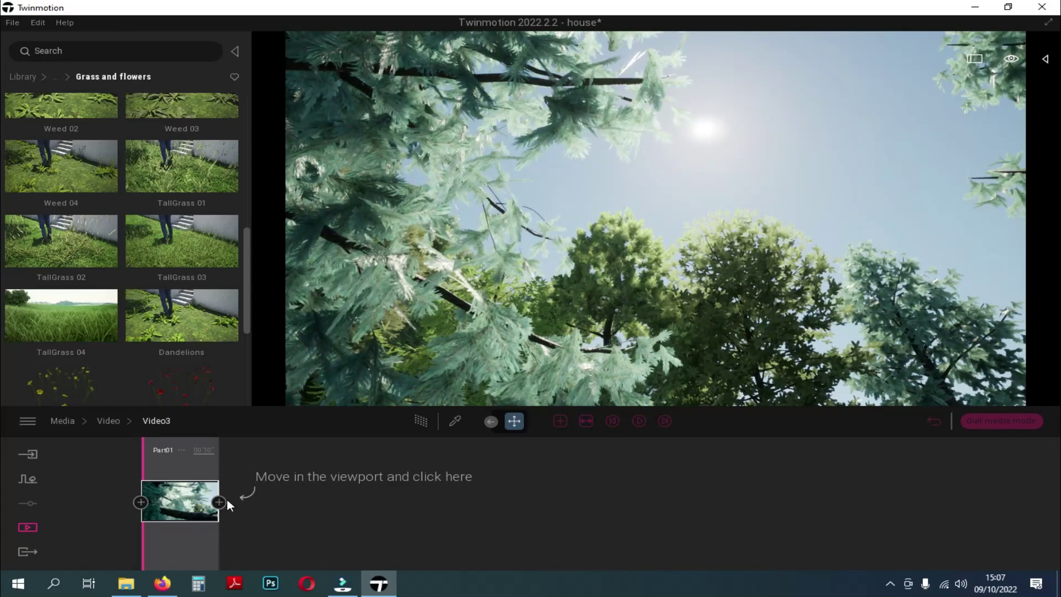
left_click(639, 422)
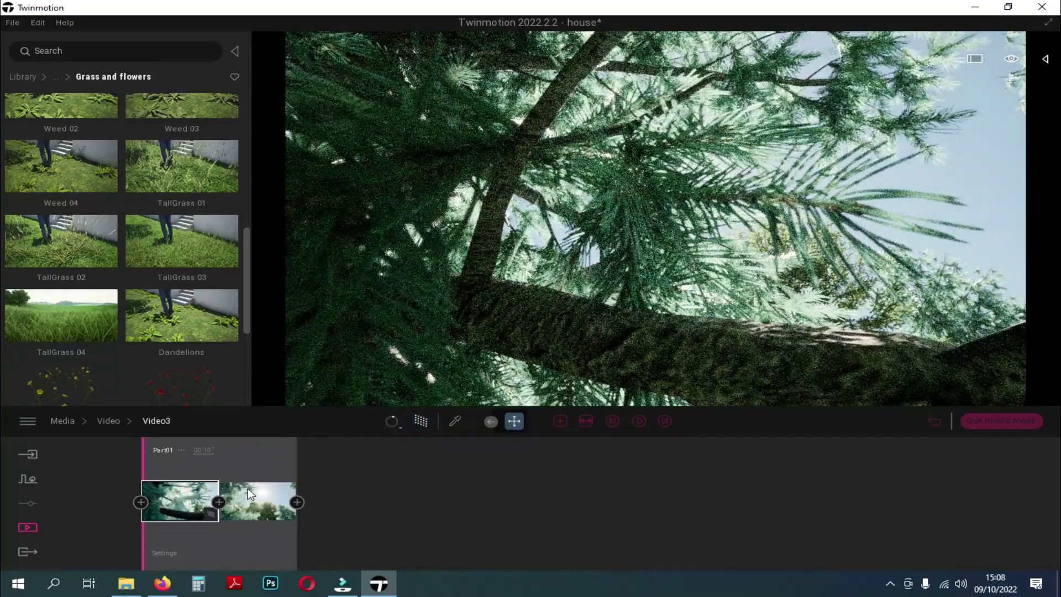
Turn on the Path Tracer for the sky keyframe, set its lens flare to 68% and play the clip
left_click(247, 489)
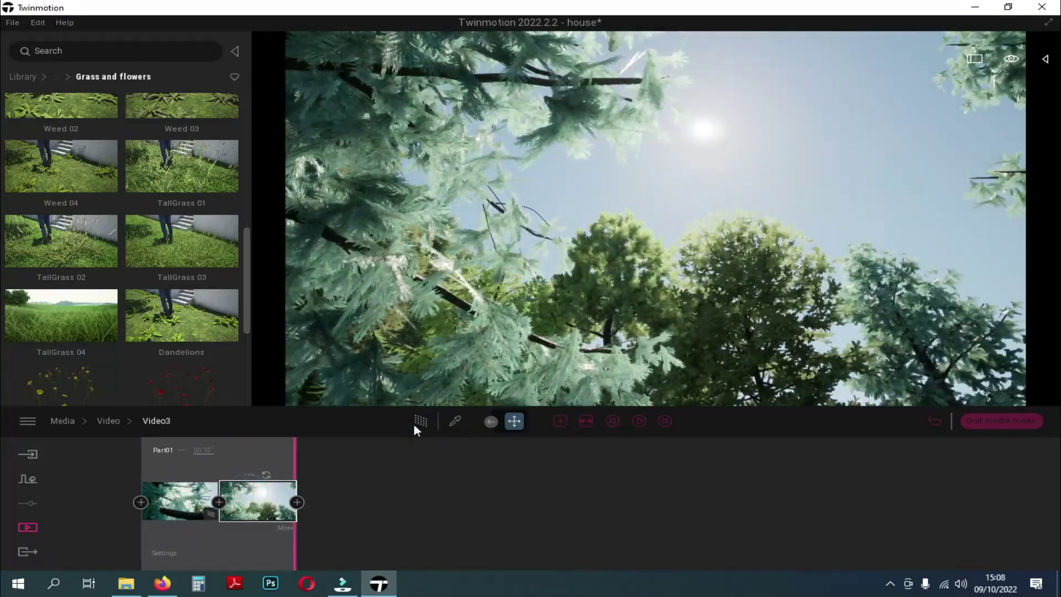
left_click(422, 423)
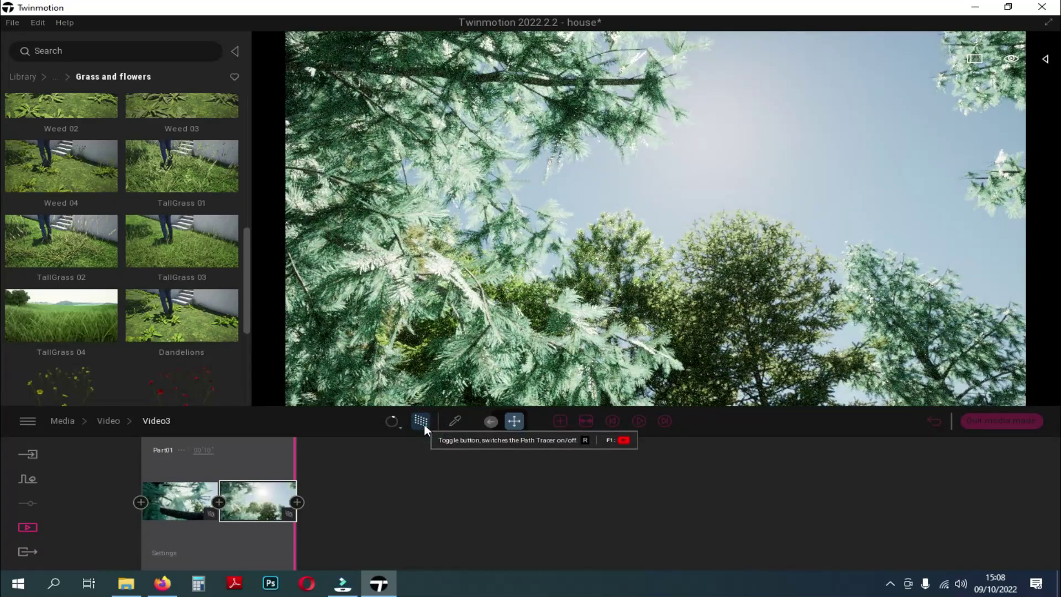
left_click(166, 554)
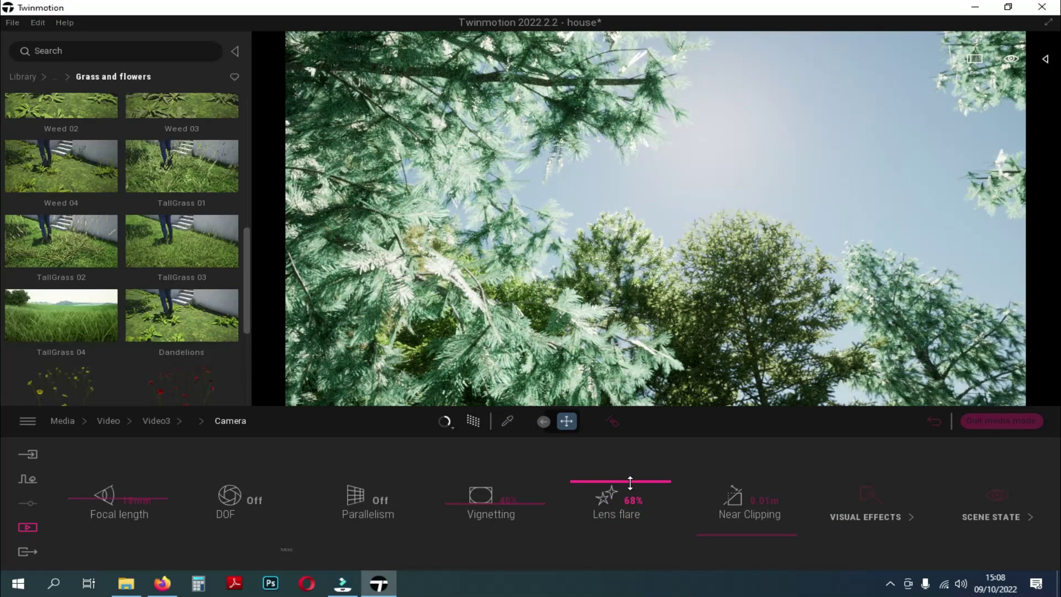
left_click(160, 425)
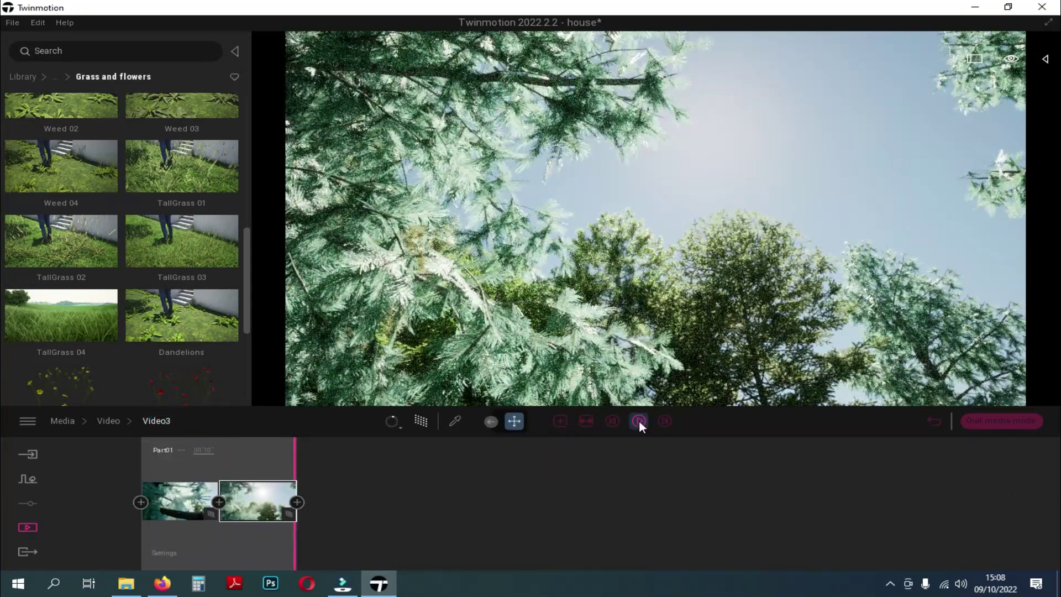
left_click(639, 420)
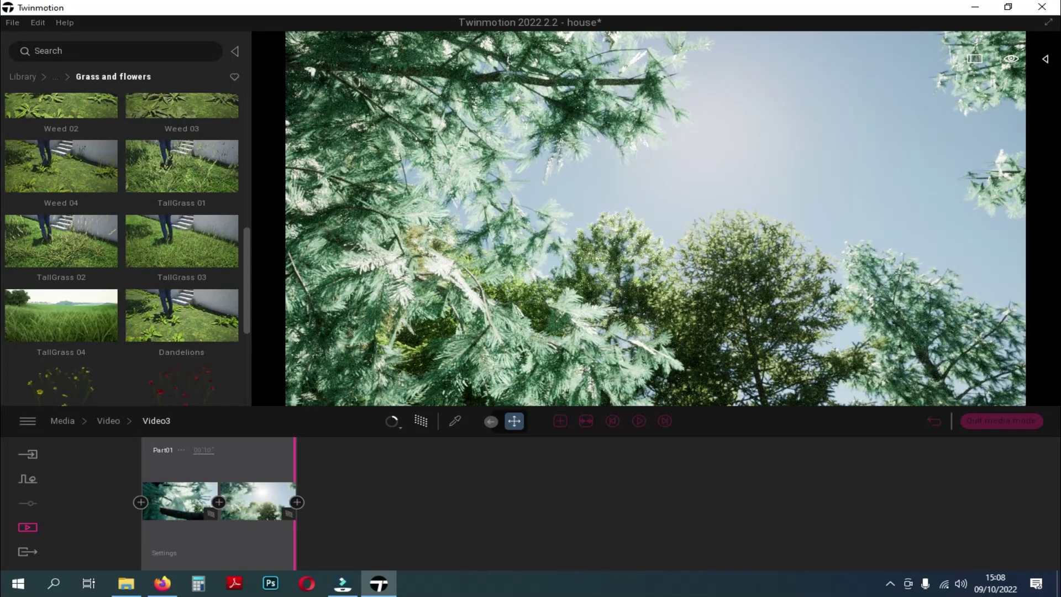
Aim the camera down through the pine branches and create another video from that view
right_click_drag(655, 219, 686, 315)
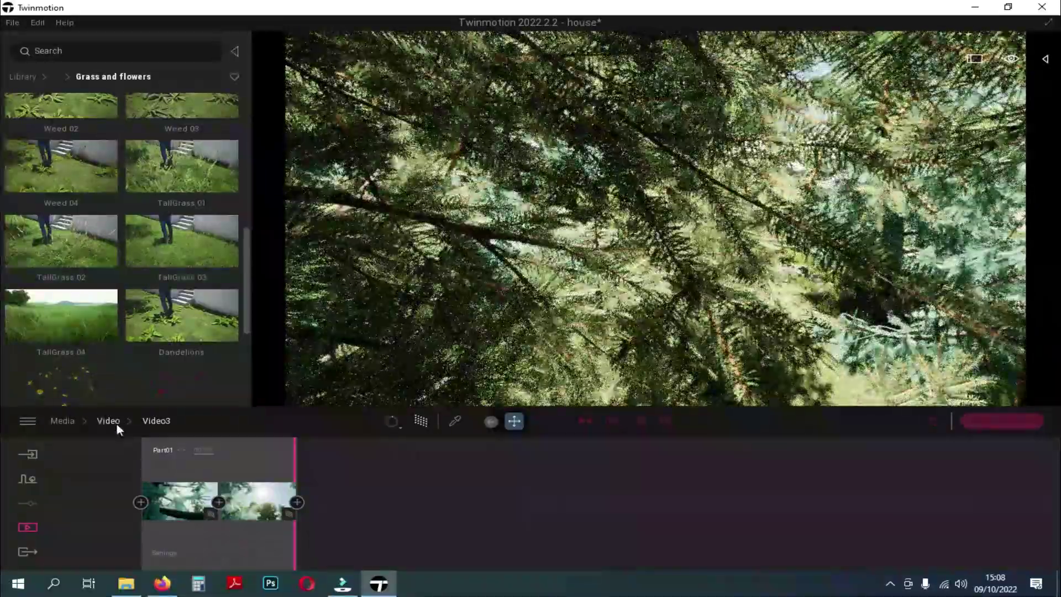
left_click(109, 420)
left_click(122, 492)
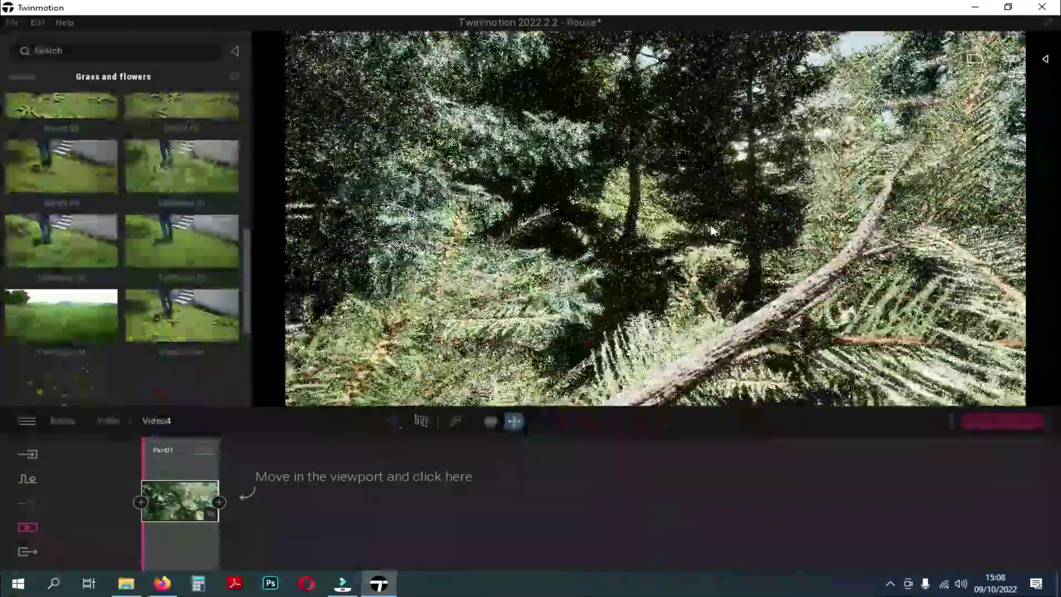
Move the camera through the trees to the wooden house, add that view as the second keyframe and play the clip
scroll(712, 231, "up", 5)
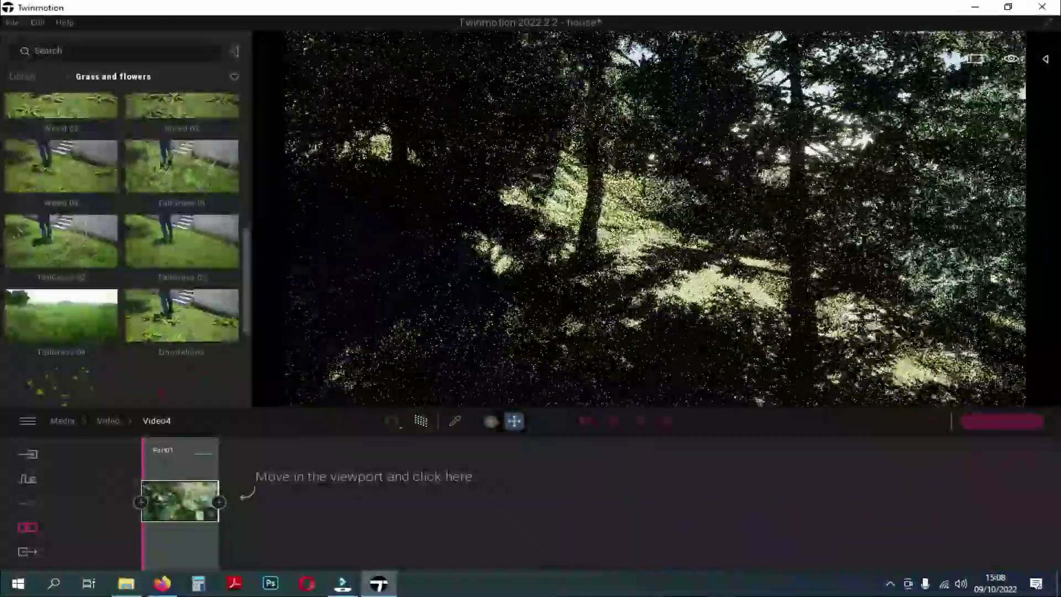
scroll(677, 217, "up", 5)
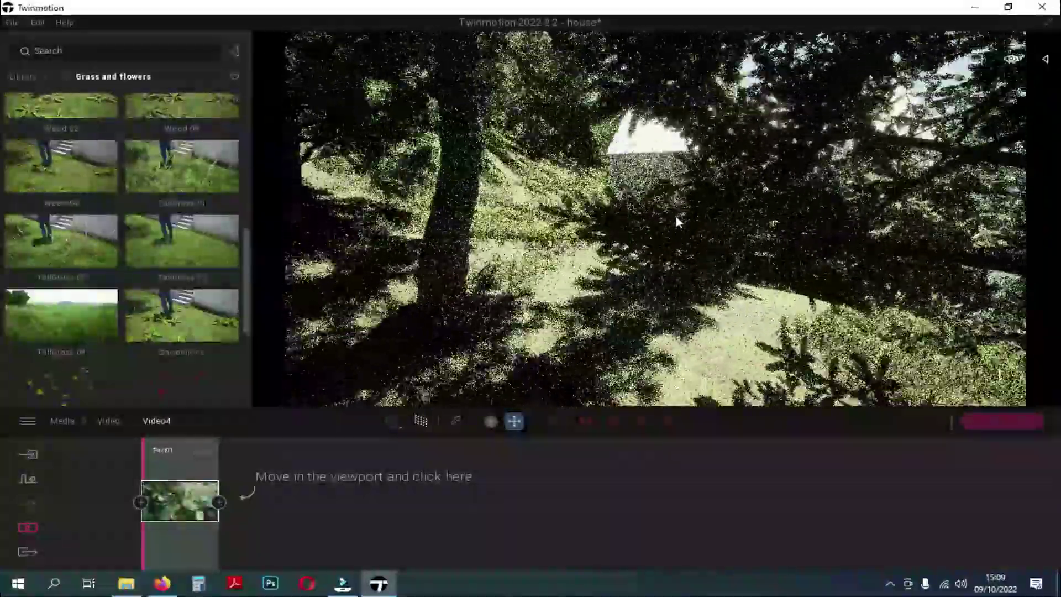
scroll(676, 217, "up", 5)
right_click_drag(676, 220, 774, 226)
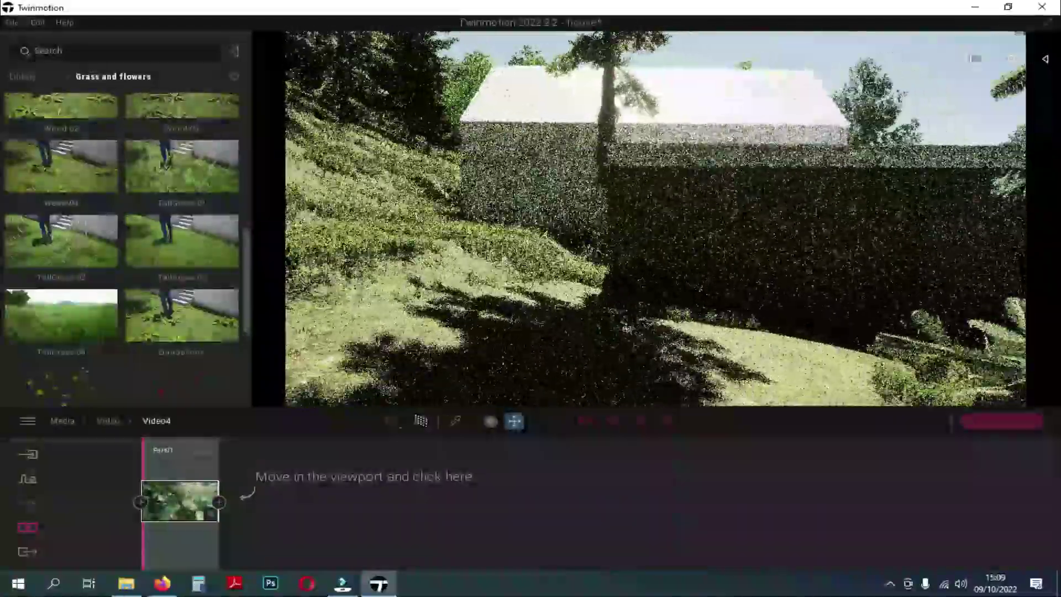
right_click_drag(588, 271, 690, 271)
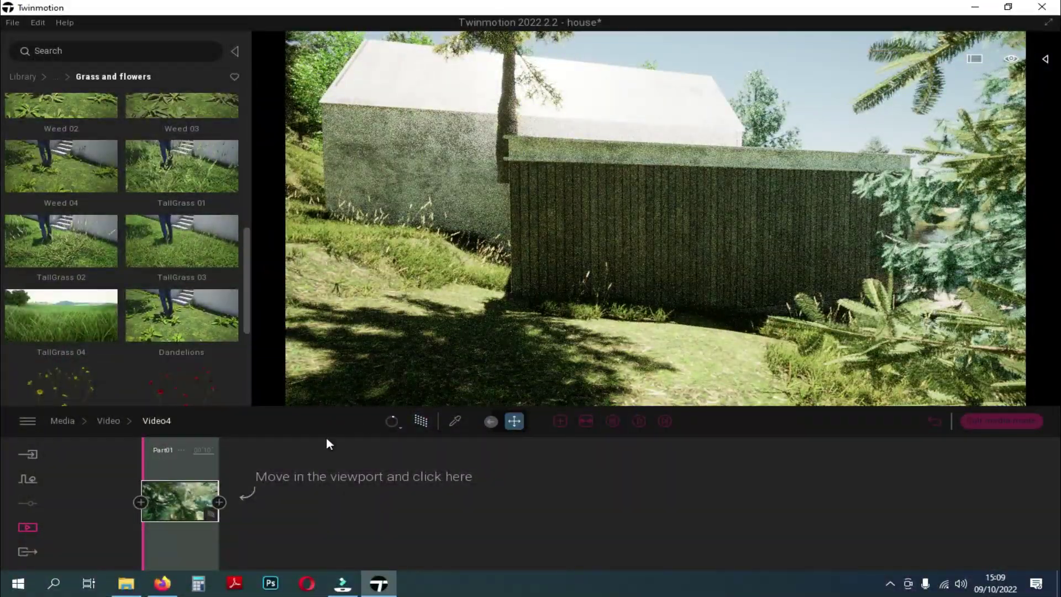
left_click(219, 501)
left_click(639, 421)
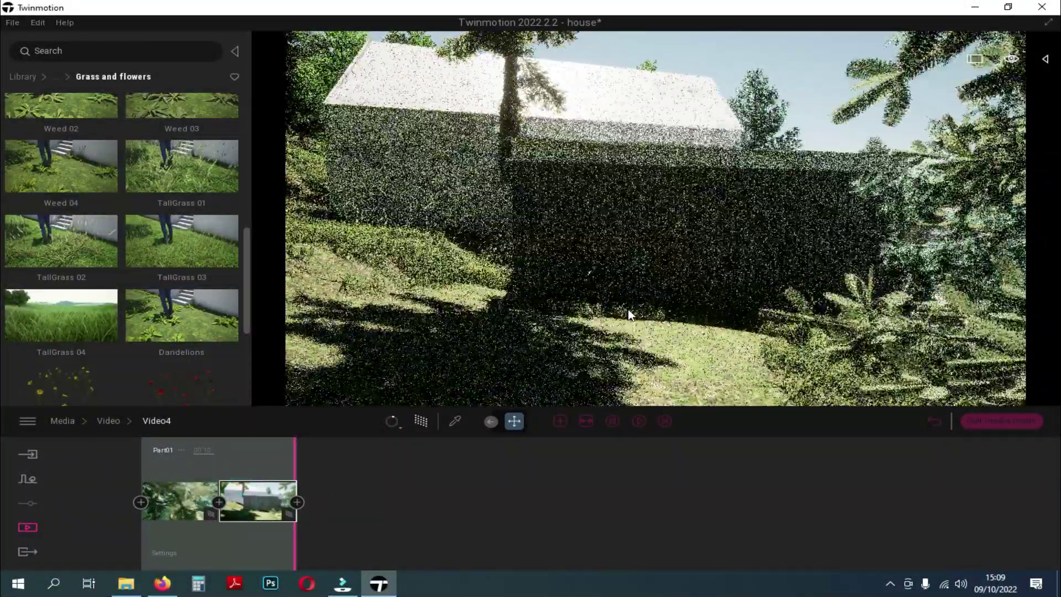
Pull the camera back from the house into the pine branches, update the first Video4 keyframe with that view and play the clip
scroll(628, 310, "down", 5)
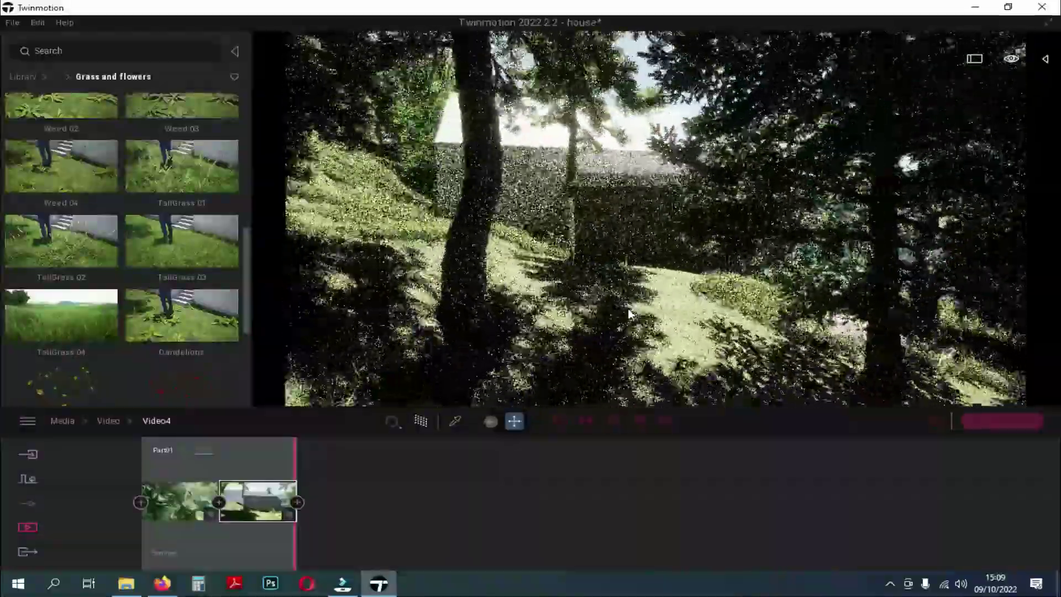
scroll(629, 309, "down", 5)
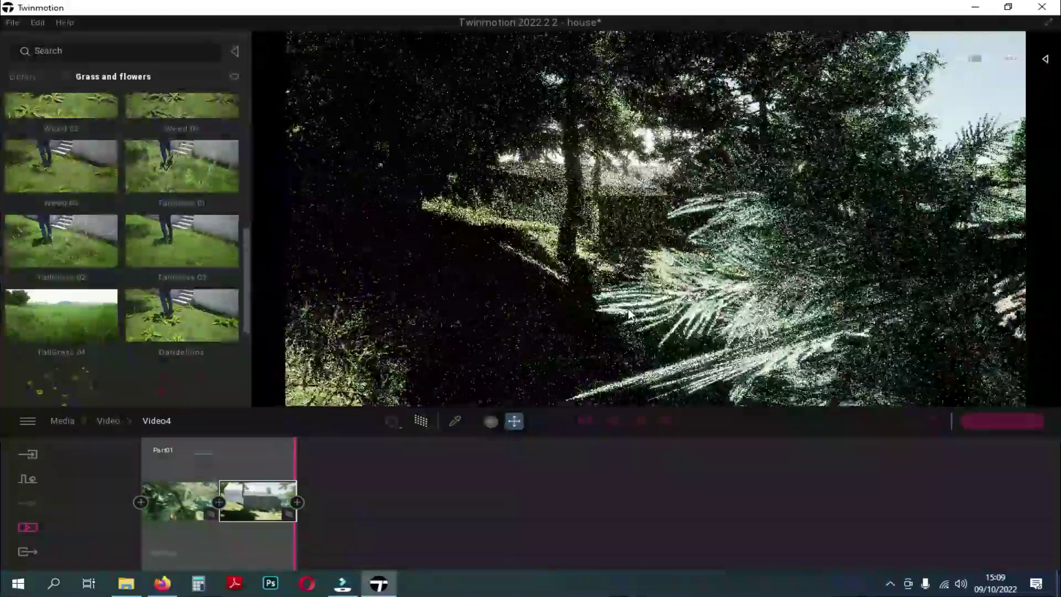
scroll(628, 310, "down", 5)
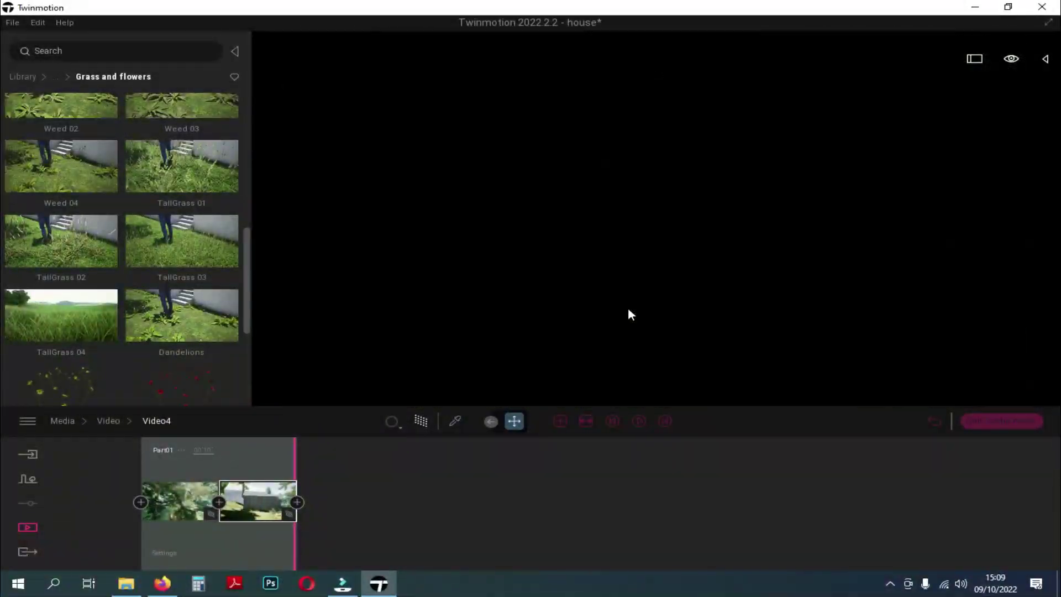
scroll(629, 310, "down", 5)
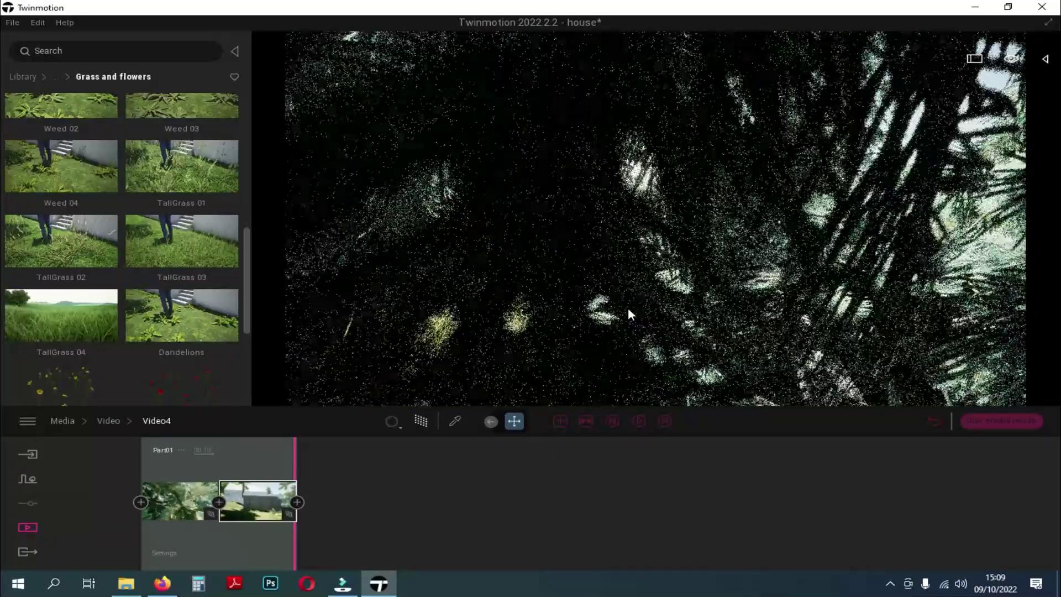
left_click(215, 482)
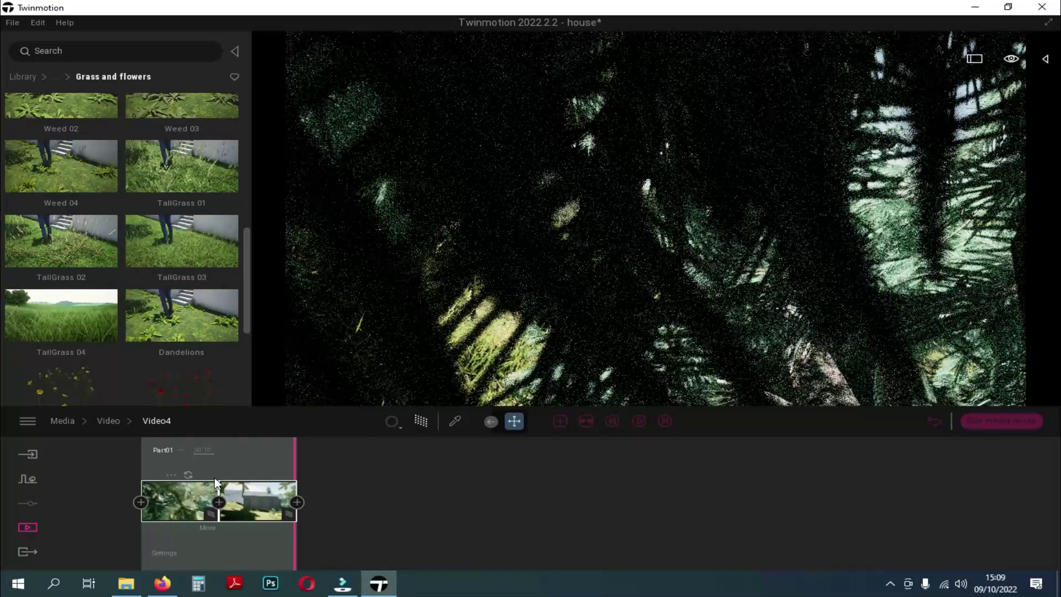
left_click(638, 420)
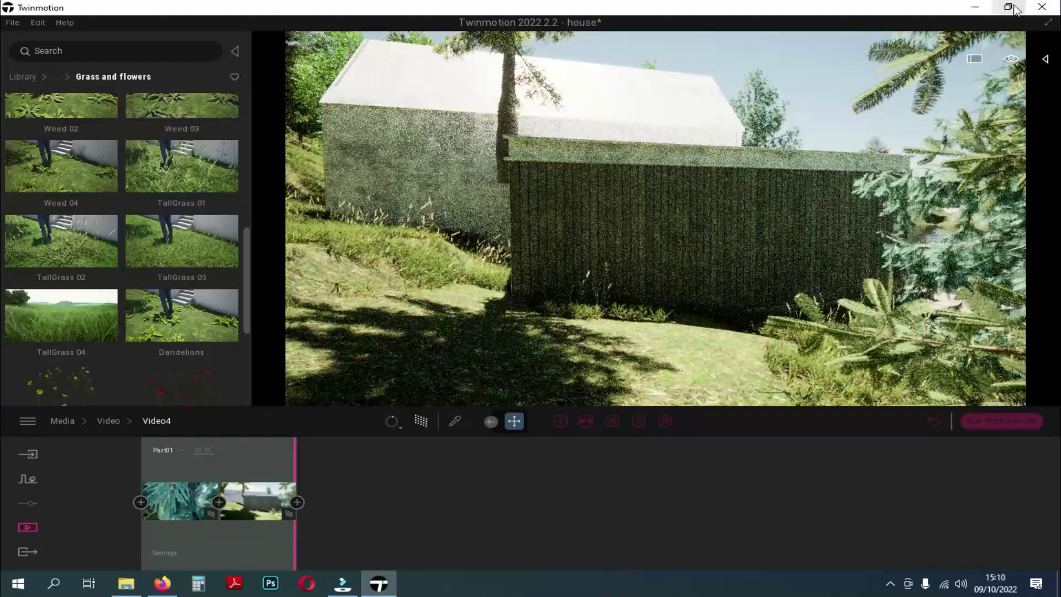
Aim the camera low over the grass at the house's deck and firewood stack and create another video from that view
left_click(108, 421)
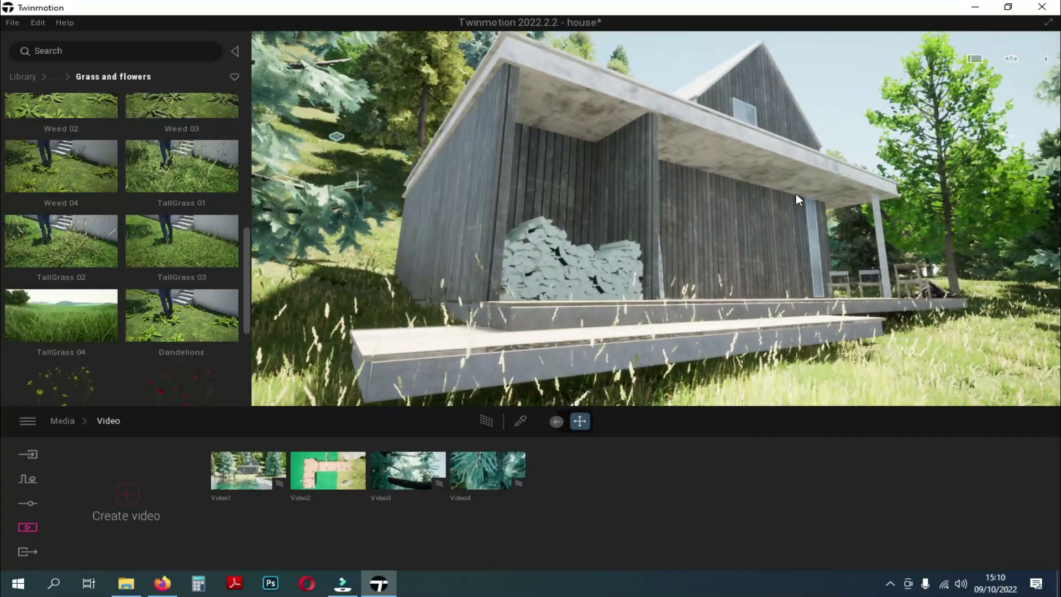
right_click_drag(796, 193, 783, 304)
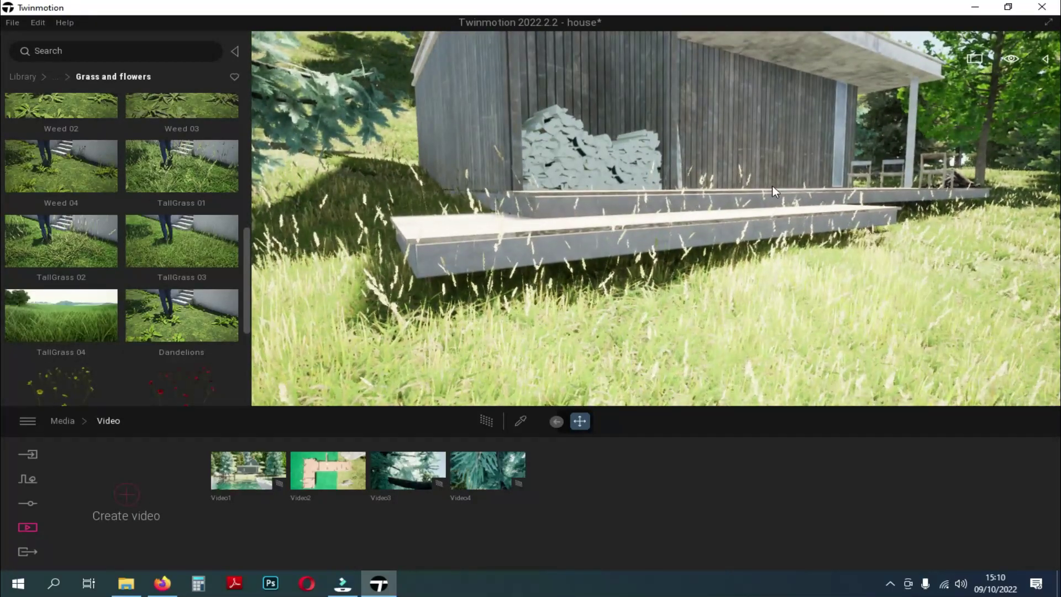
right_click_drag(764, 194, 765, 219)
left_click(126, 494)
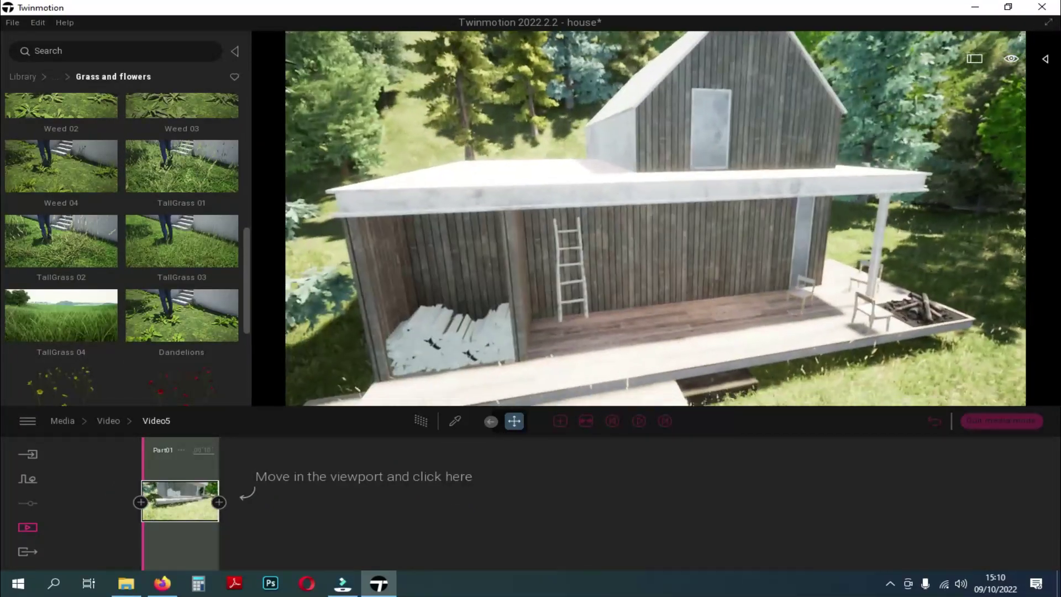
Raise and pull back the camera to show the whole house and roof from above and add that view as the second keyframe
middle_click_drag(442, 288, 547, 245)
scroll(552, 256, "down", 6)
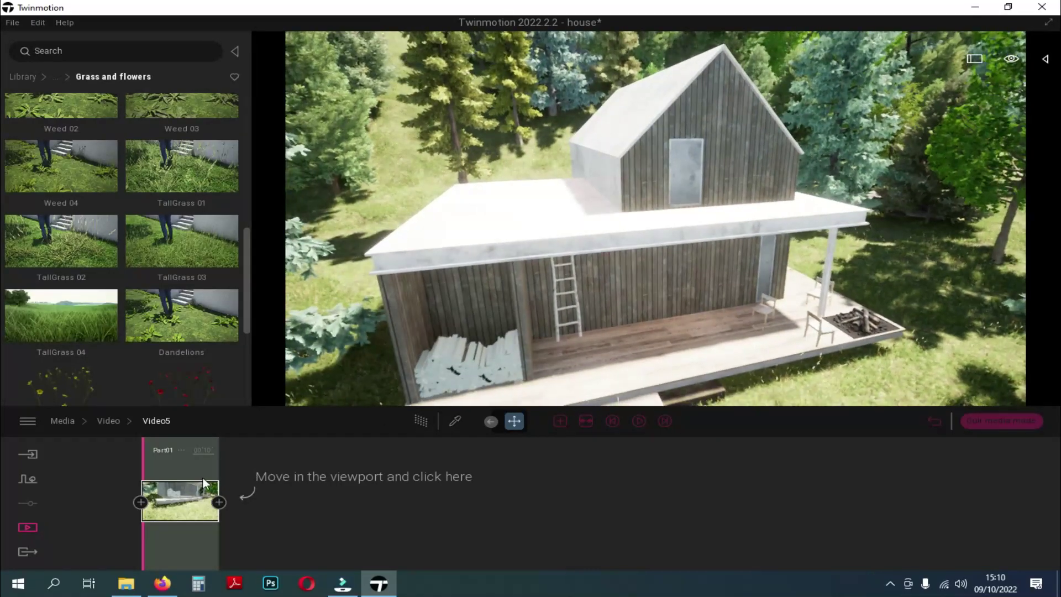
left_click(219, 501)
Turn on the Path Tracer for both keyframes of Video5, play the clip and exit media mode
left_click(175, 502)
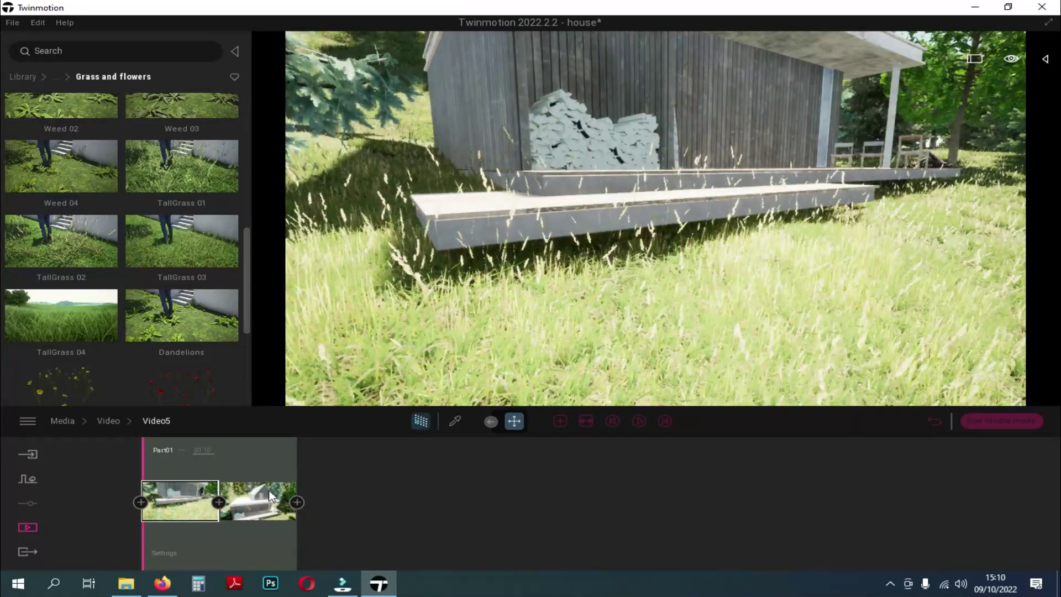
left_click(271, 496)
left_click(420, 421)
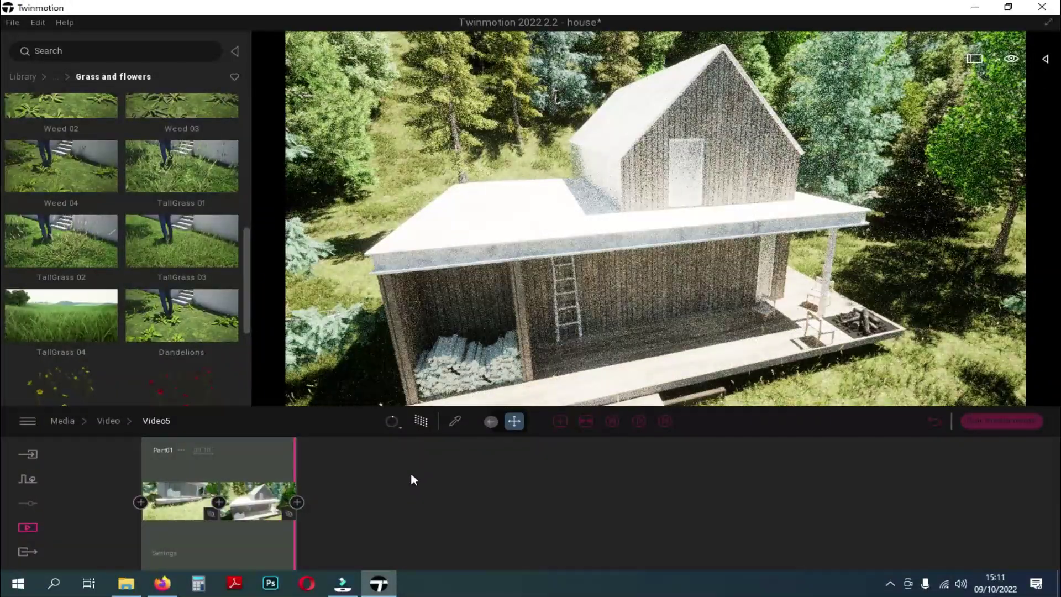
left_click(1016, 421)
Turn on the Path Tracer for both keyframes of the top-view dock clip Video2, play it and exit media mode
left_click(330, 465)
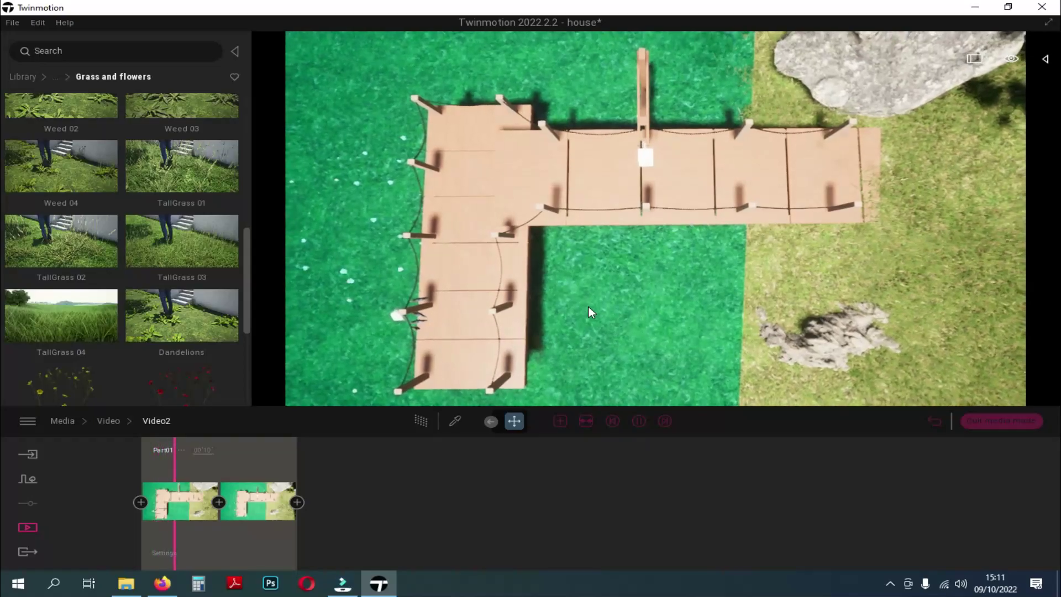
left_click(160, 500)
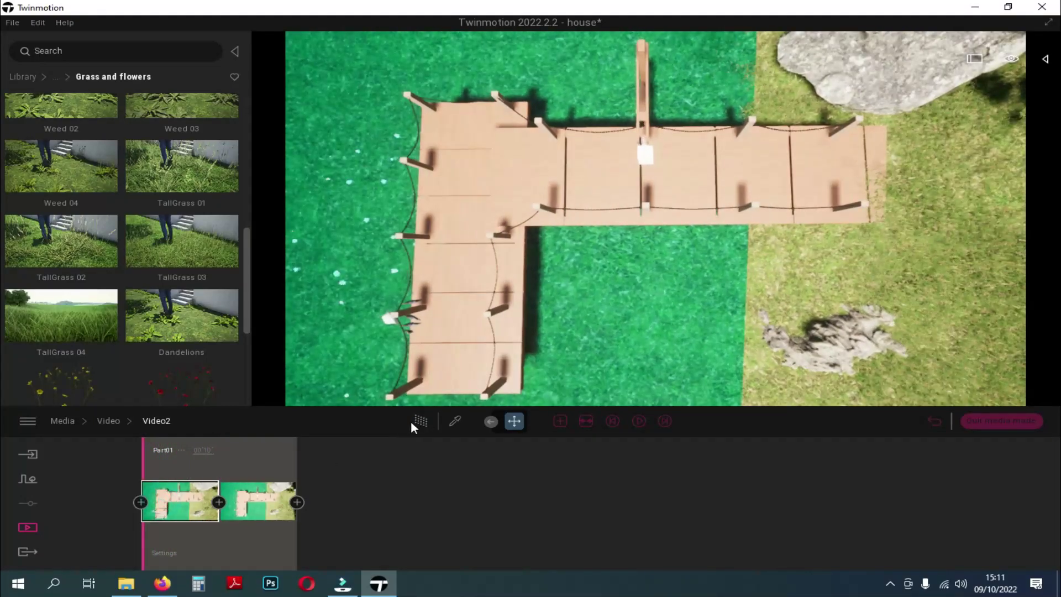
left_click(422, 421)
left_click(253, 502)
left_click(637, 421)
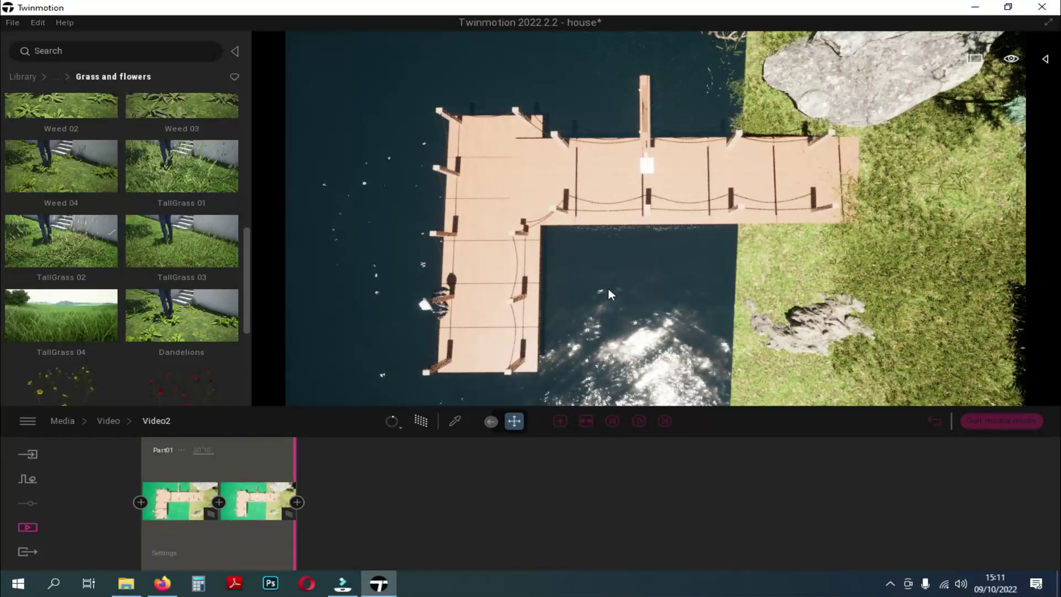
left_click(972, 420)
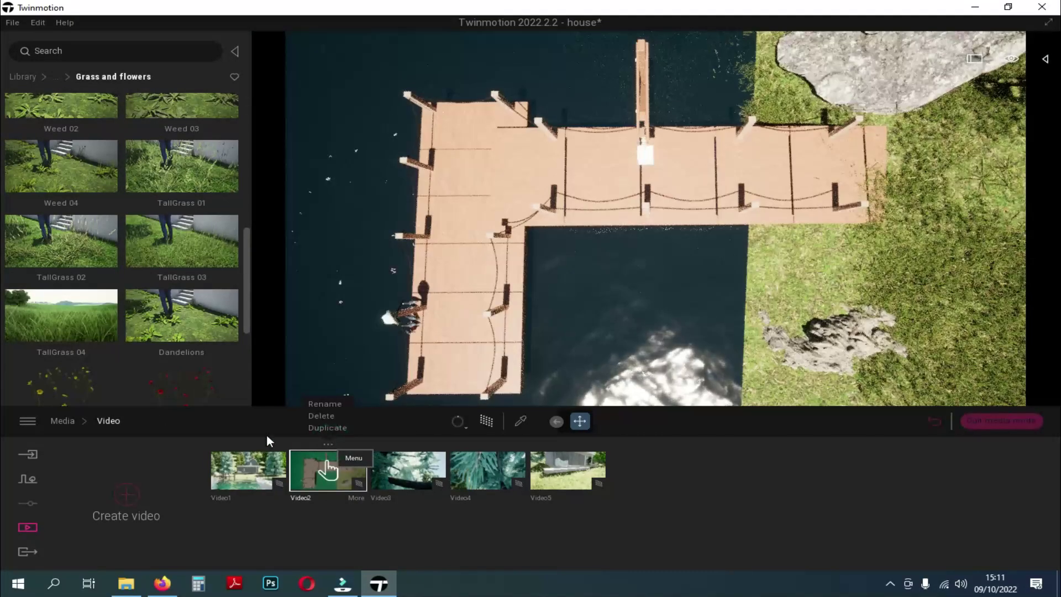
Play the lakeside clip Video1 and the tree-and-sky clip Video3 to review their camera moves
double_click(254, 459)
left_click(639, 421)
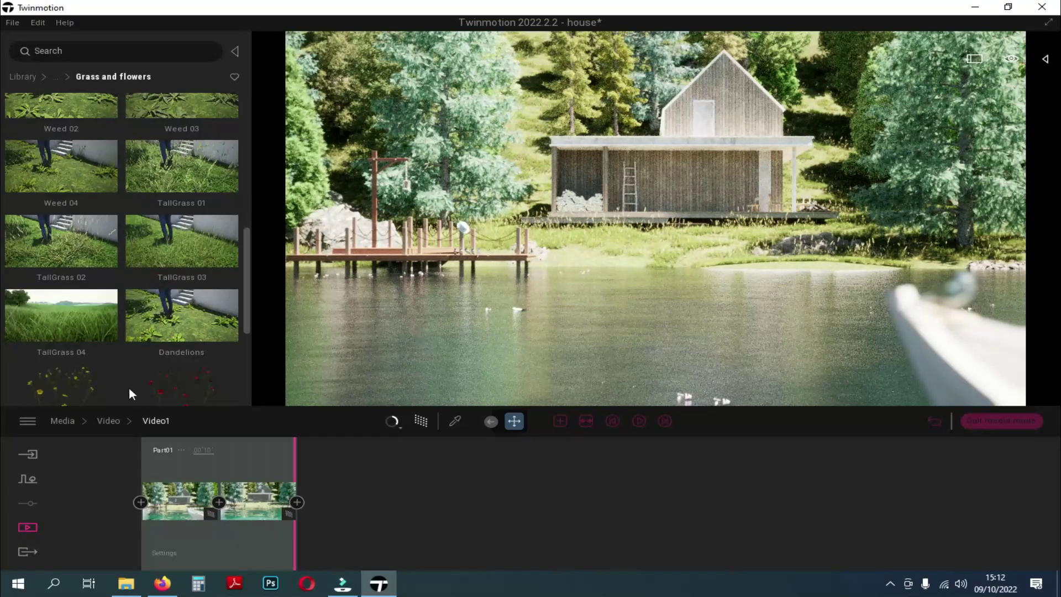
left_click(99, 421)
left_click(419, 470)
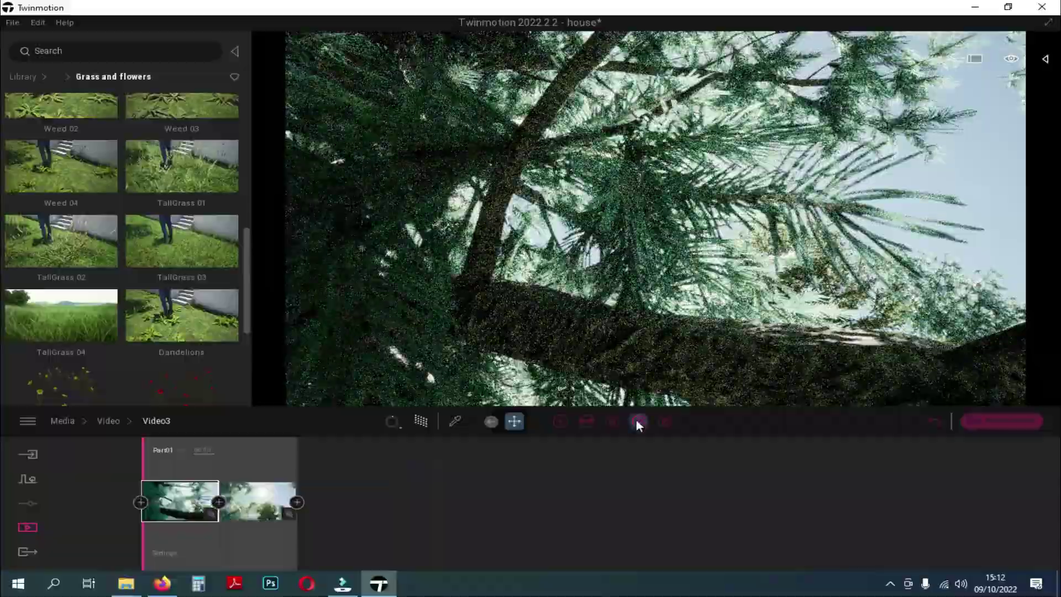
left_click(638, 422)
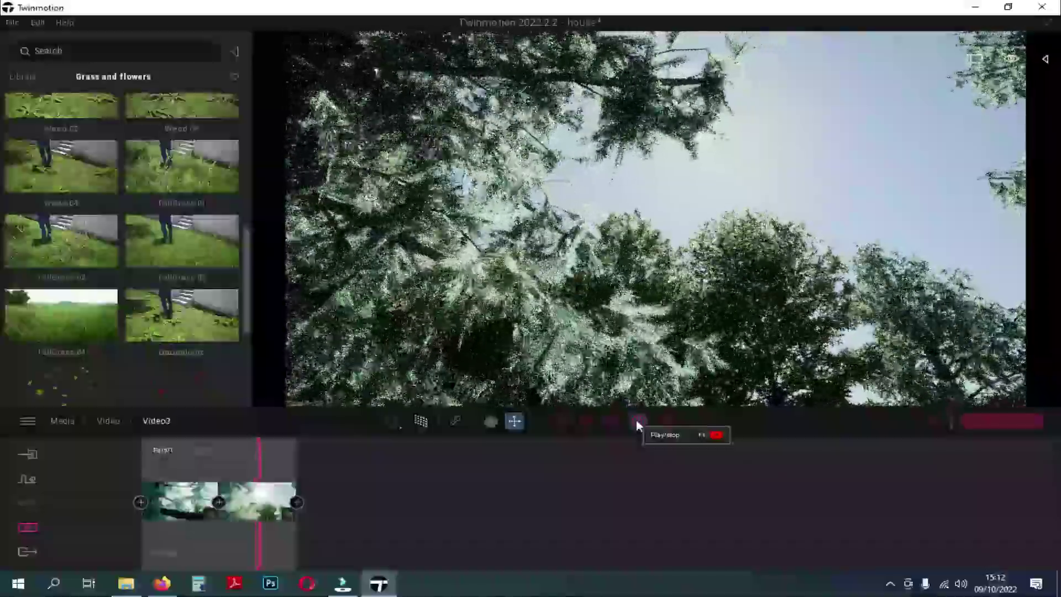
left_click(108, 422)
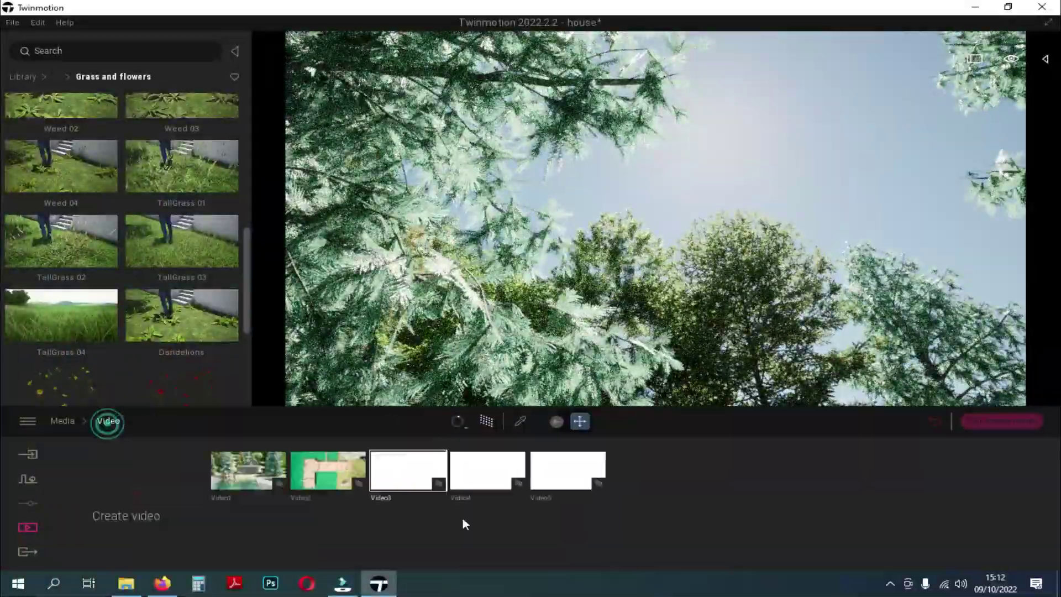
Play Video4 and Video5 to review their camera moves and exit media mode
double_click(496, 467)
left_click(632, 421)
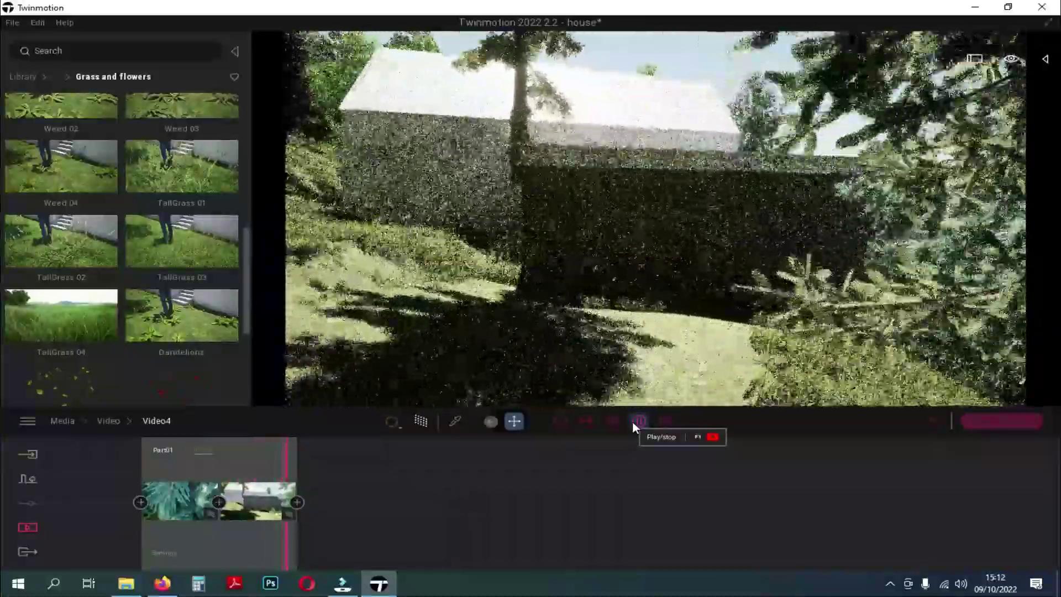
left_click(117, 421)
double_click(580, 471)
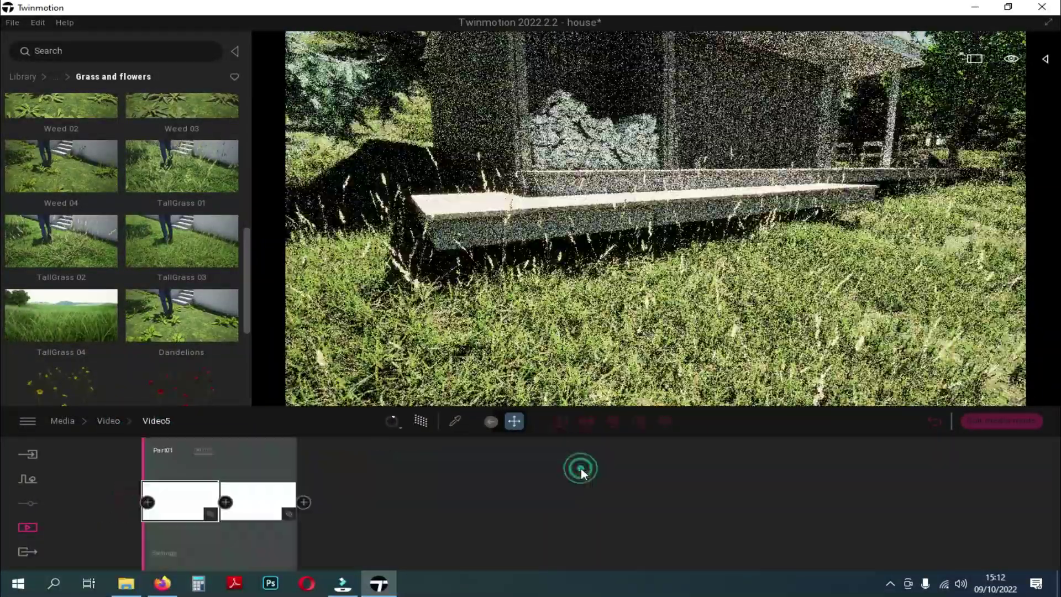
left_click(612, 421)
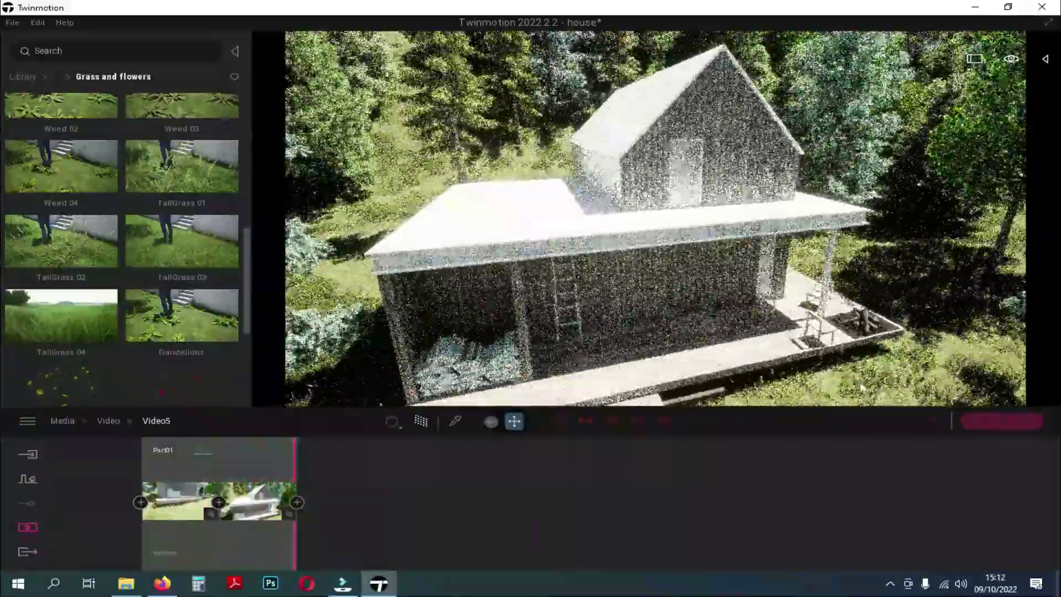
left_click(998, 421)
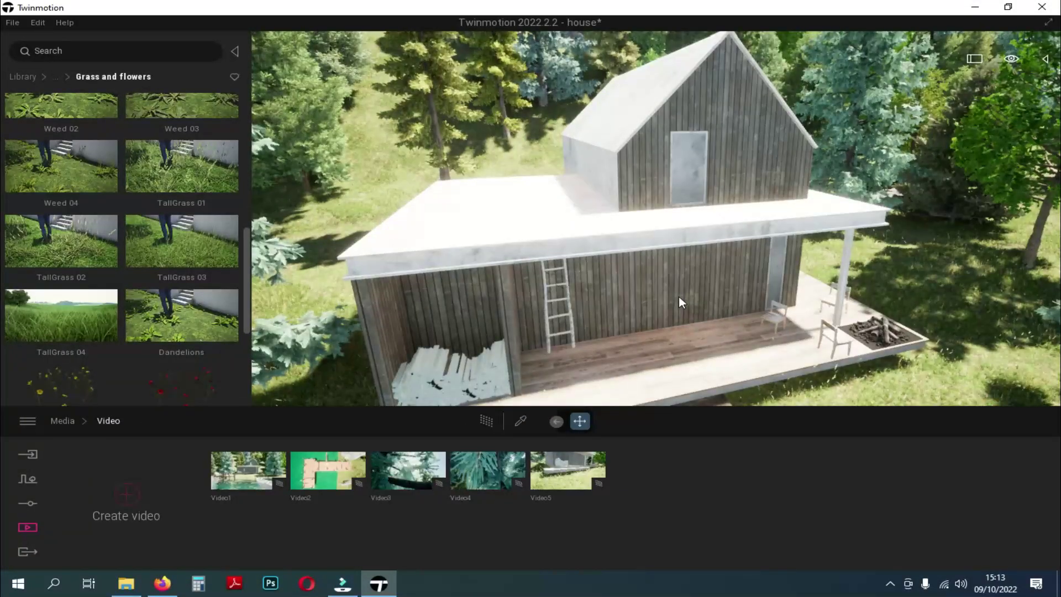
Place a Small fire particle effect on the logs of the deck's fire pit and delete the extra copy beside it
right_click_drag(678, 295, 746, 265)
left_click(23, 77)
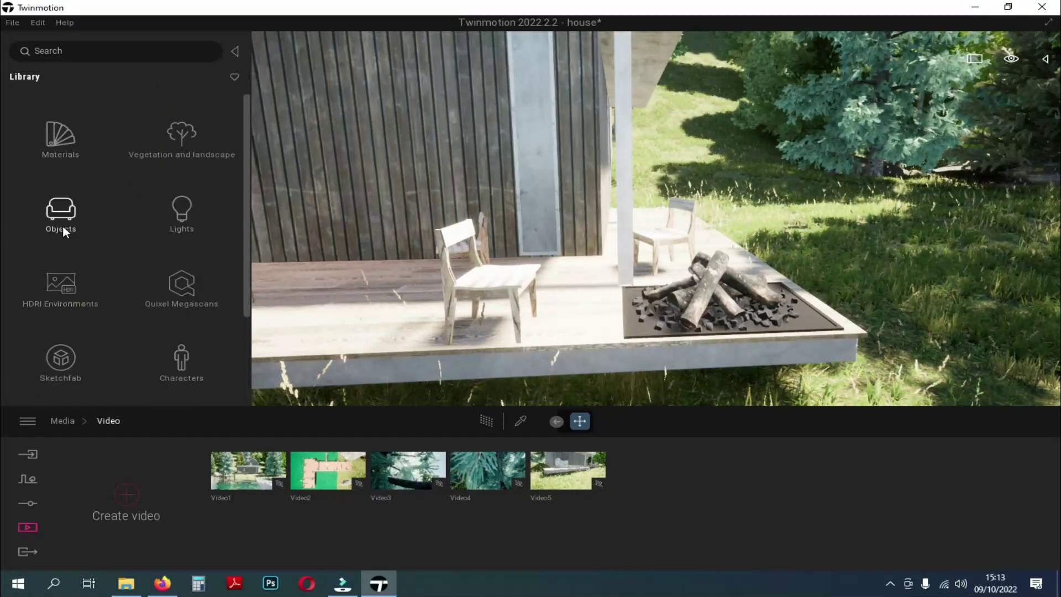
mouse_move(664, 294)
left_mouse_down()
mouse_move(737, 293)
mouse_move(724, 295)
left_mouse_up()
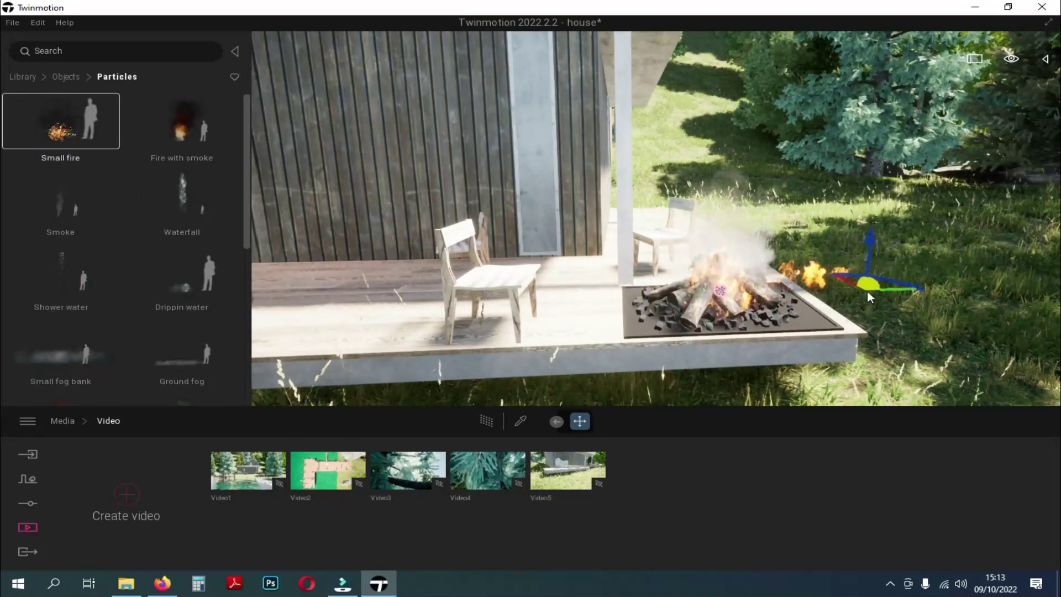
key("Delete")
Center the small fire effect on the log pile and scale it up
right_click_drag(815, 317, 685, 247)
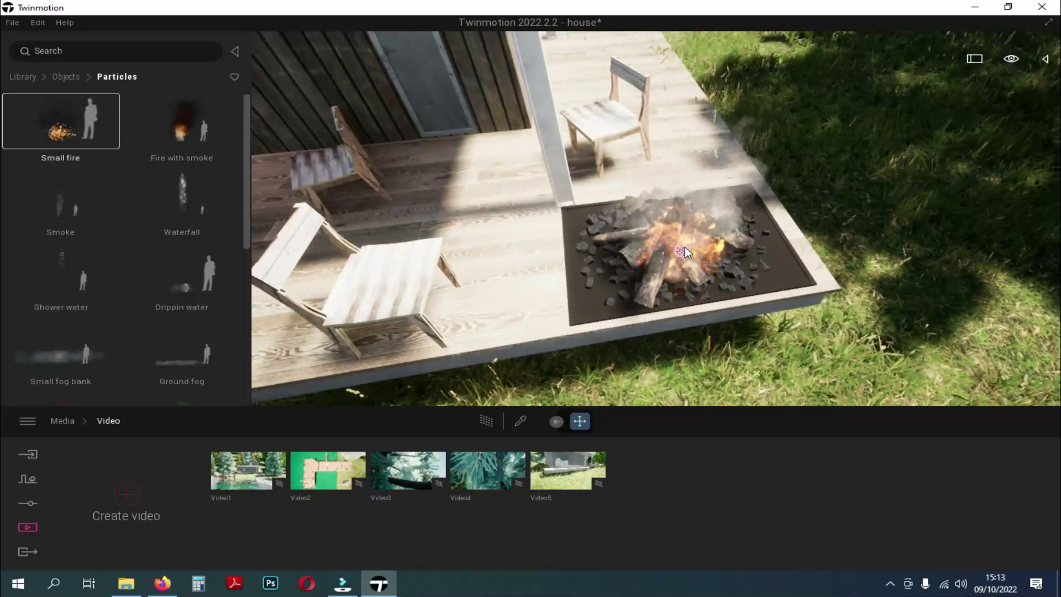
left_click(685, 247)
left_click_drag(689, 268, 680, 239)
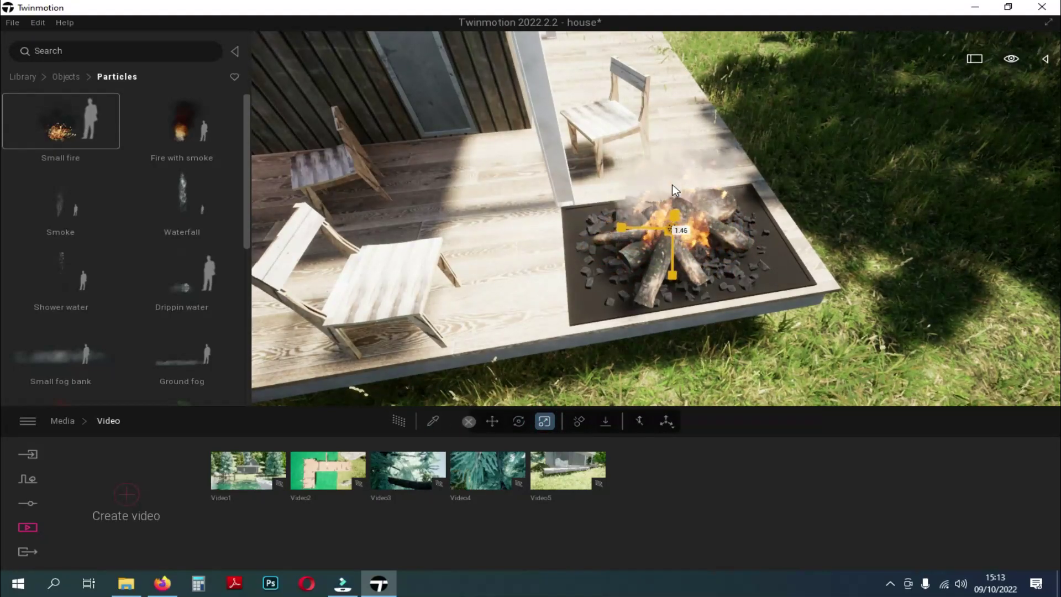
left_click_drag(672, 185, 672, 191)
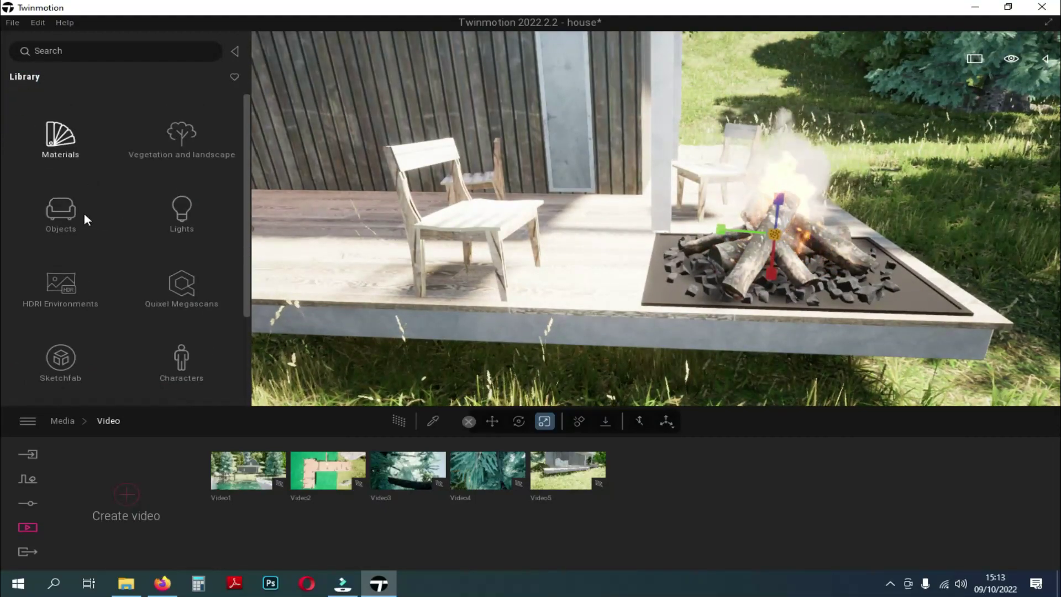
Place the animated human Alex beside the chair near the fire, with the Sitting pose and the Sitting 1 animation
left_click(58, 145)
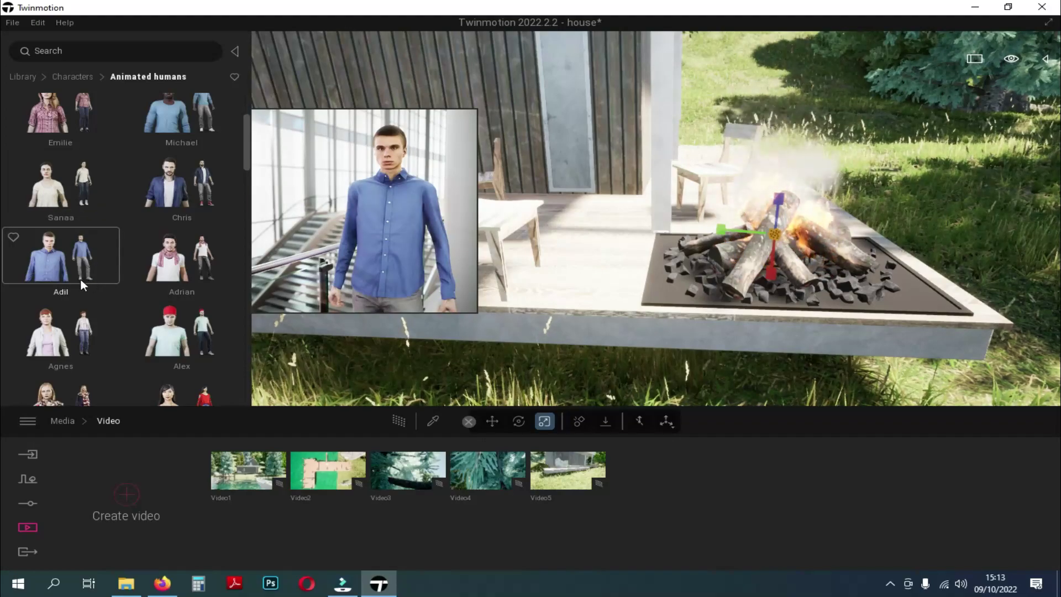
scroll(81, 282, "down", 1)
left_click_drag(164, 271, 584, 288)
left_click_drag(561, 246, 562, 249)
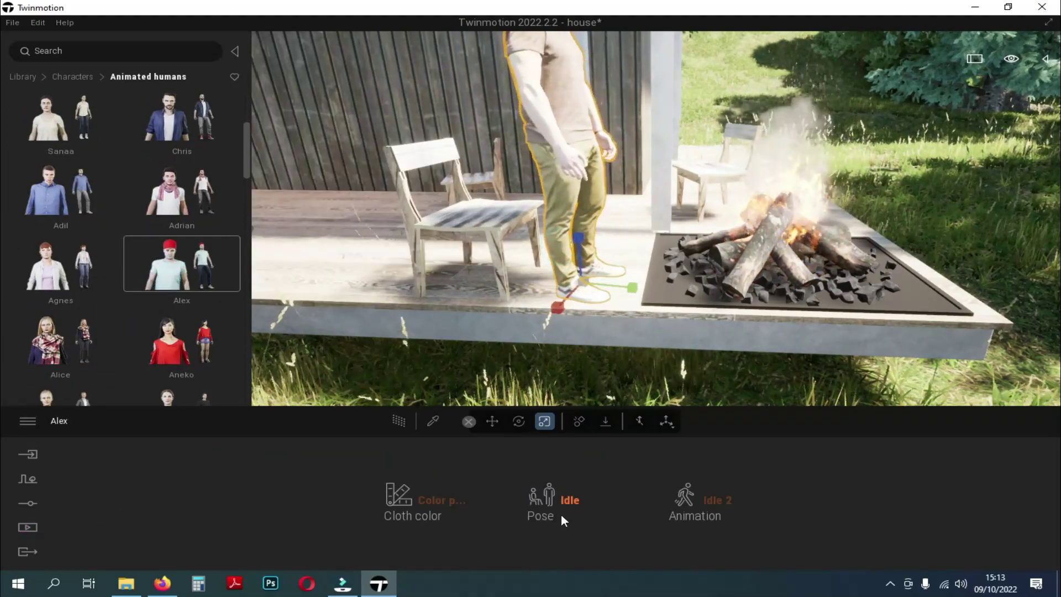
left_click(552, 397)
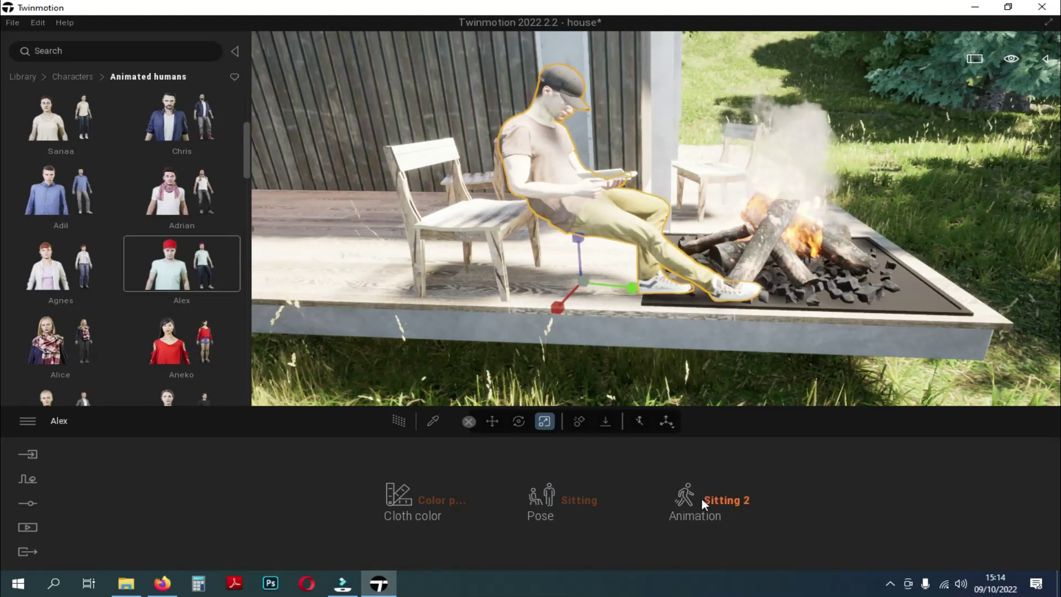
left_click(703, 411)
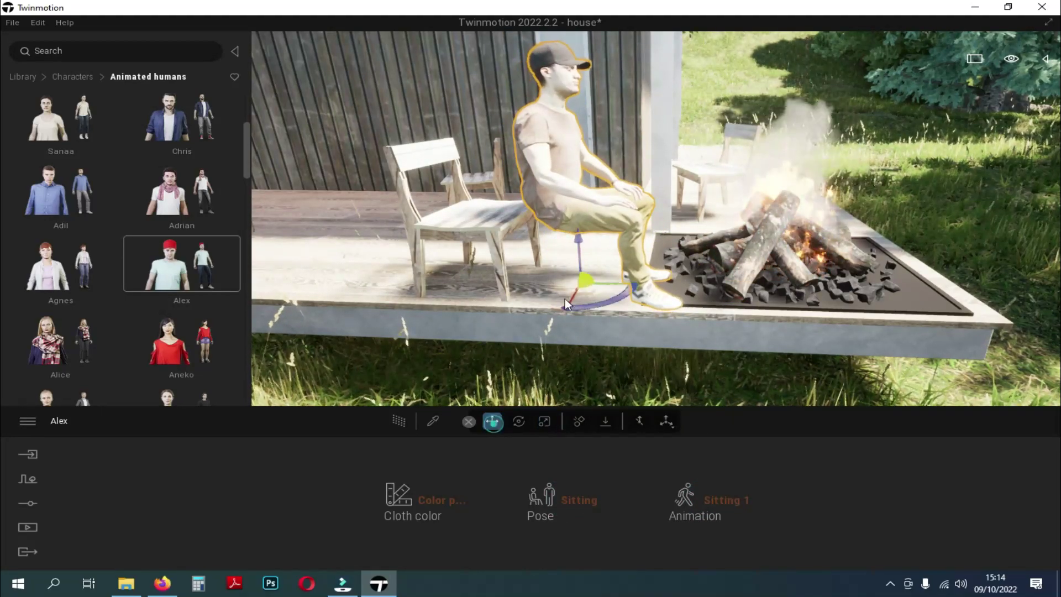
Move Alex onto the chair near the fire and change his animation to Sitting 3
left_click_drag(602, 284, 524, 284)
left_click(543, 334)
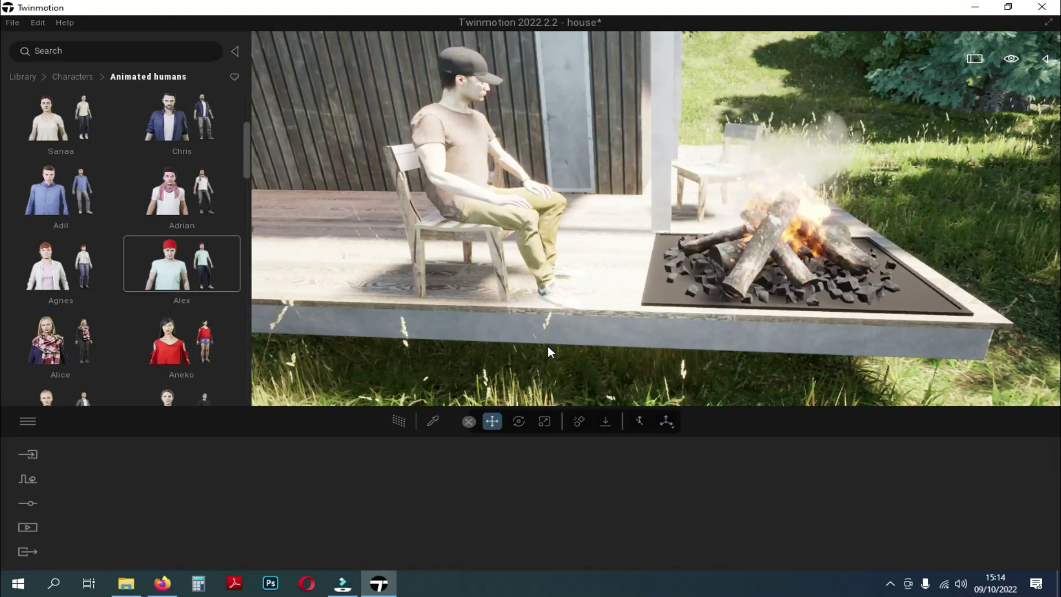
left_click(705, 501)
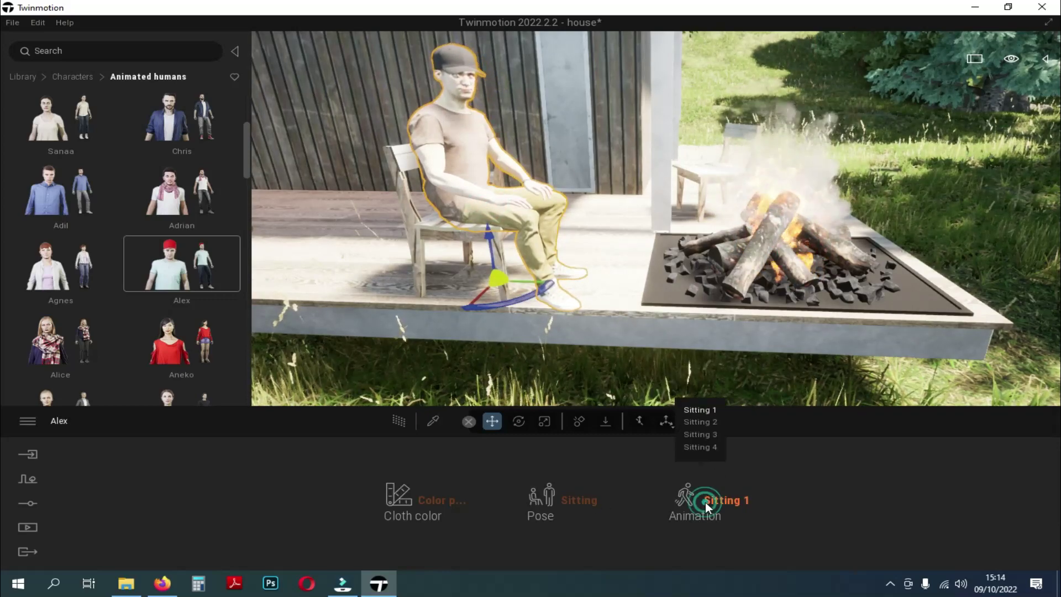
left_click(704, 434)
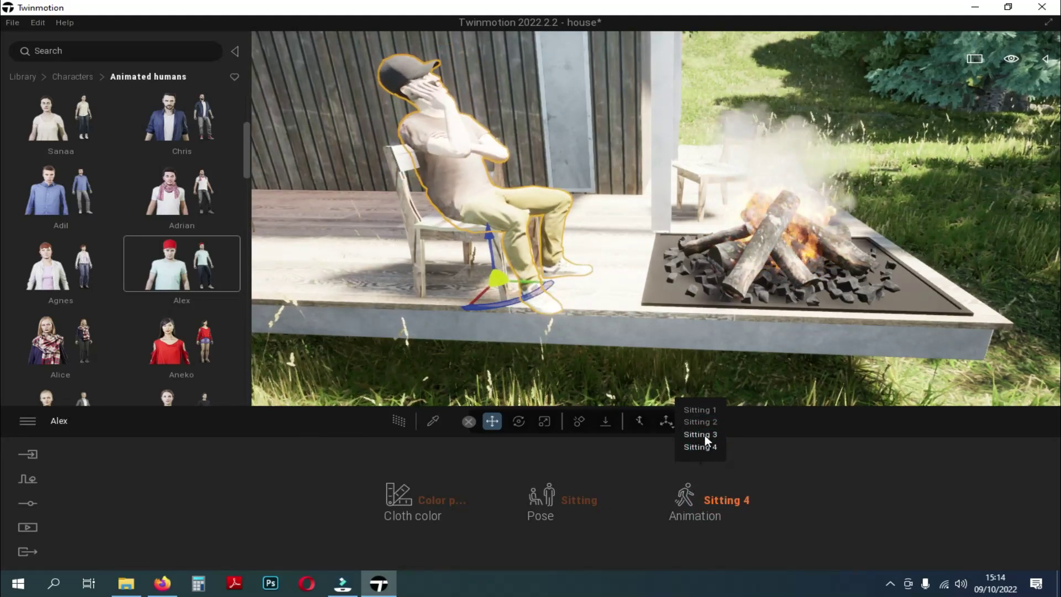
left_click(561, 501)
left_click(431, 377)
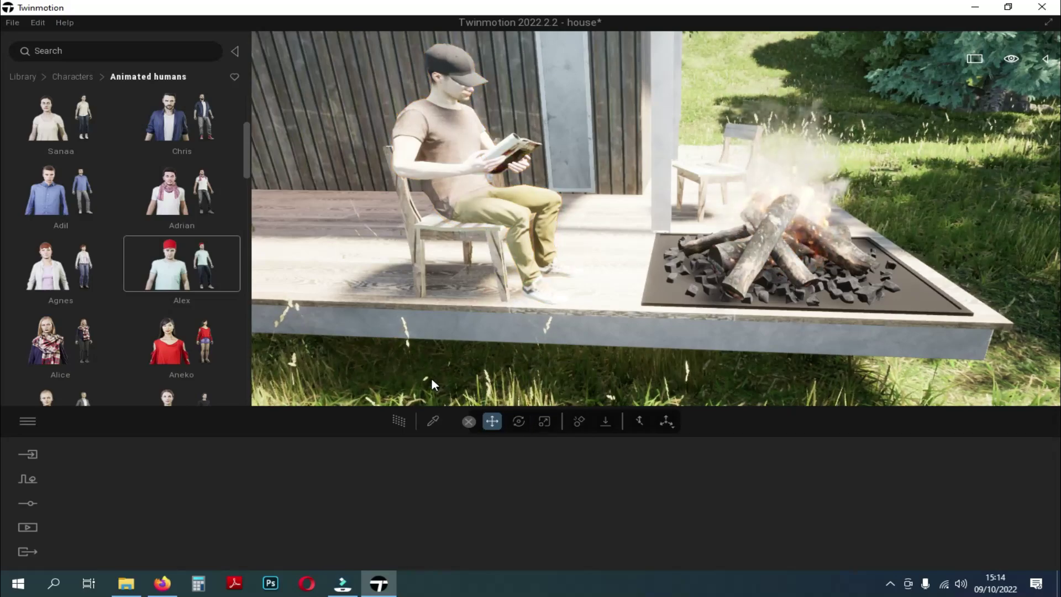
Place the animated human Camille beside the chair on the other side of the fire pit and give her the Sitting pose
key("e")
right_click_drag(467, 360, 486, 161)
mouse_move(673, 219)
right_mouse_down()
mouse_move(702, 166)
mouse_move(673, 218)
right_mouse_up()
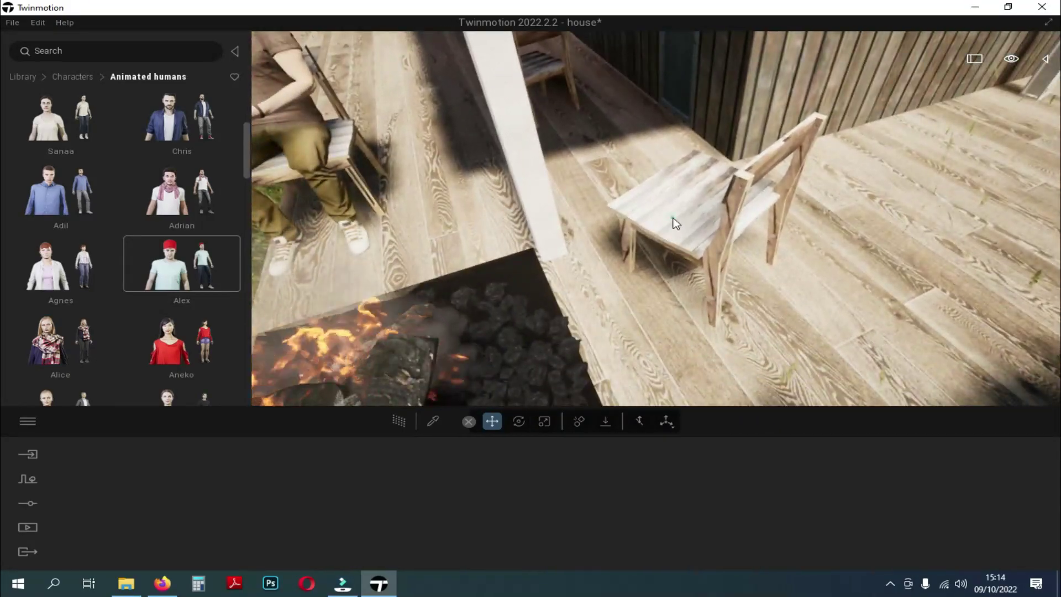
scroll(176, 355, "down", 3)
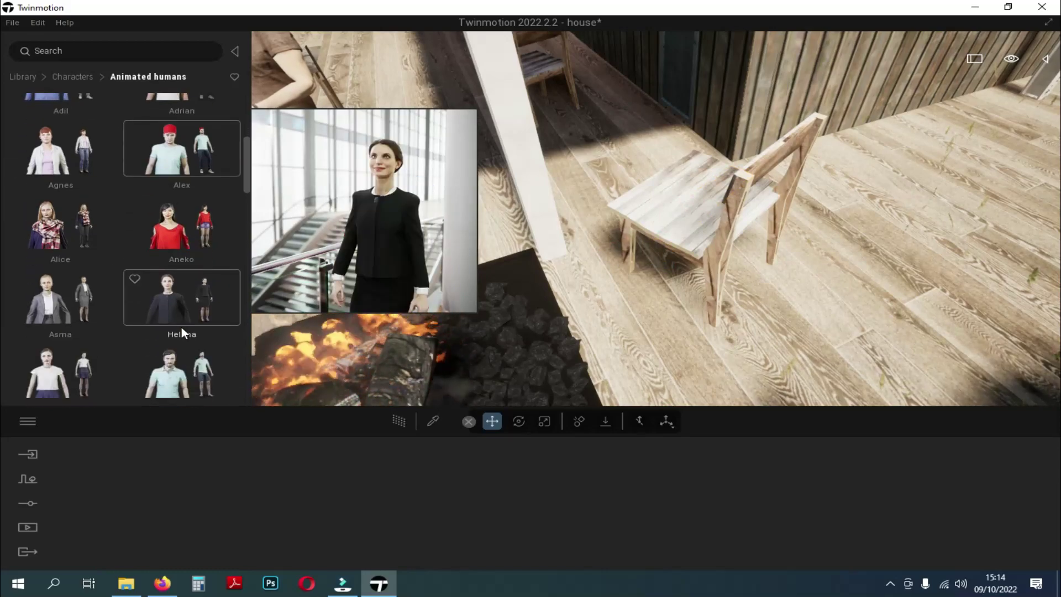
left_click_drag(31, 366, 604, 215)
left_click_drag(589, 173, 598, 233)
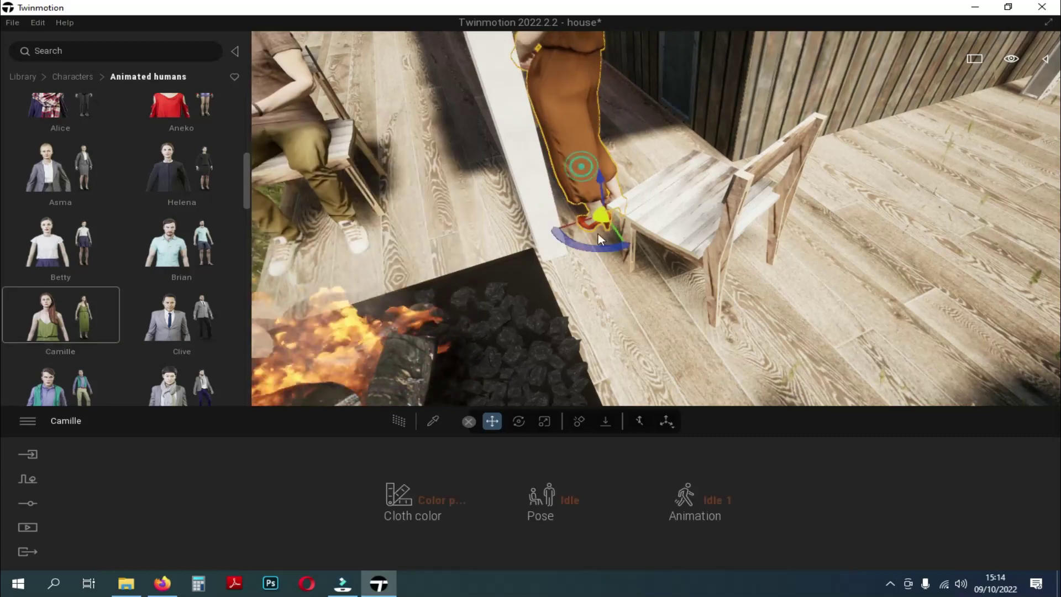
left_click(555, 502)
left_click(549, 409)
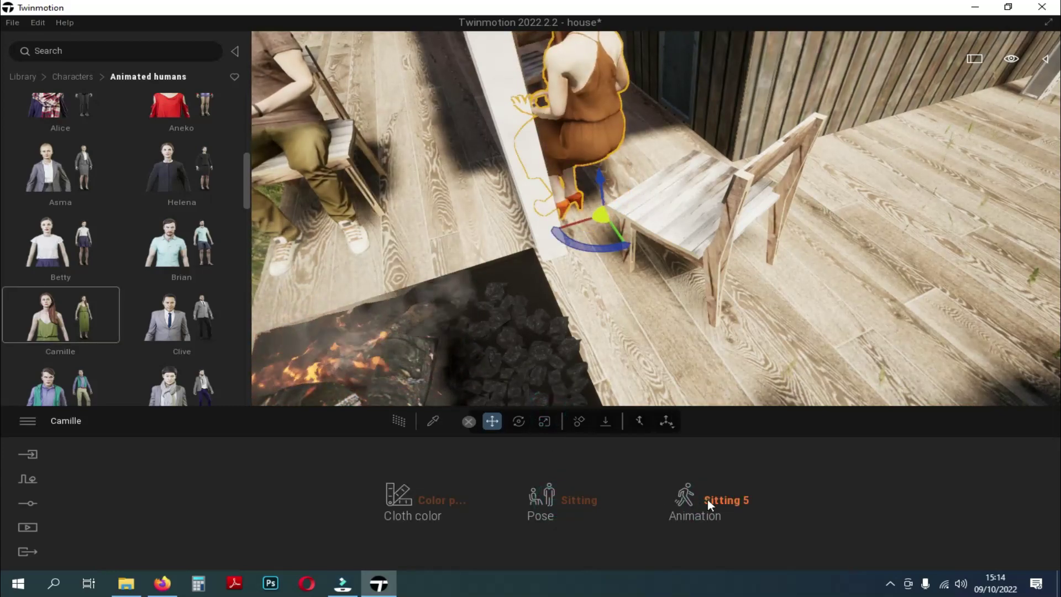
Seat Camille on the chair, set her animation to Sitting 4 and fine-tune her position on the seat
middle_click_drag(575, 224, 508, 298)
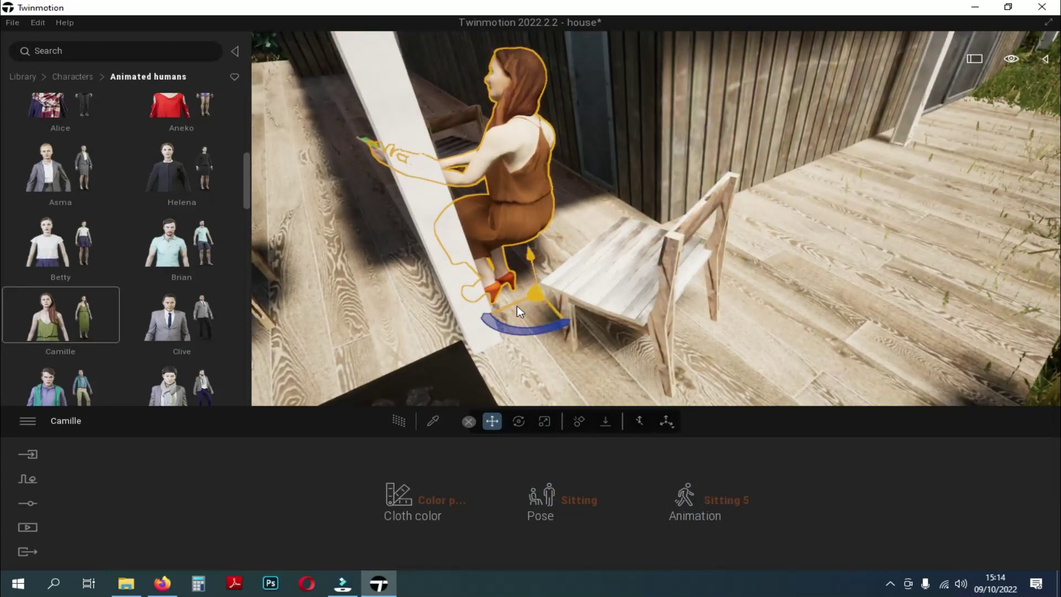
left_click_drag(532, 318, 630, 364)
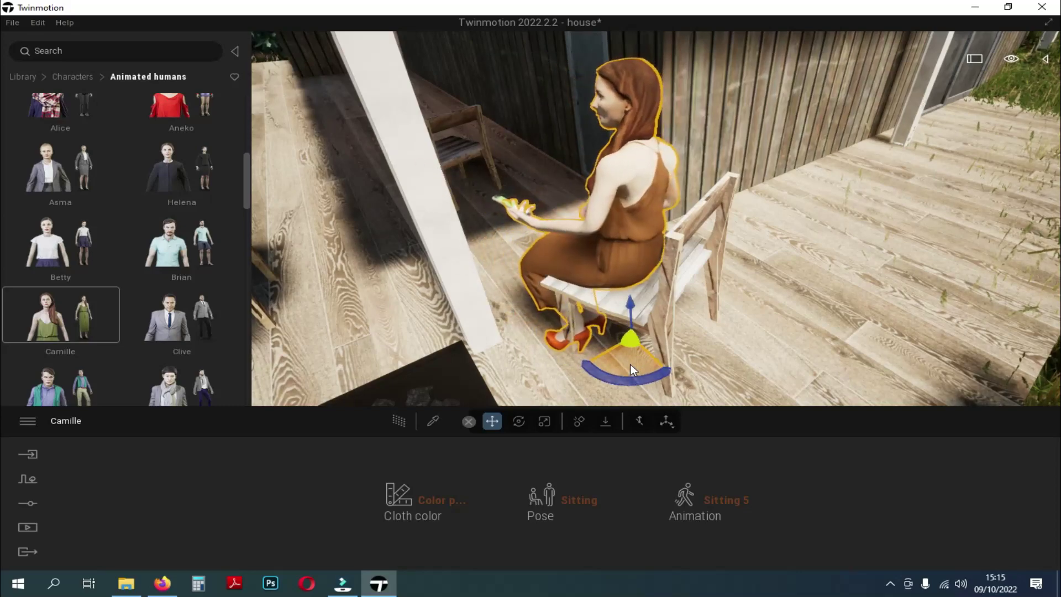
left_click(744, 500)
left_click(711, 410)
left_click(705, 421)
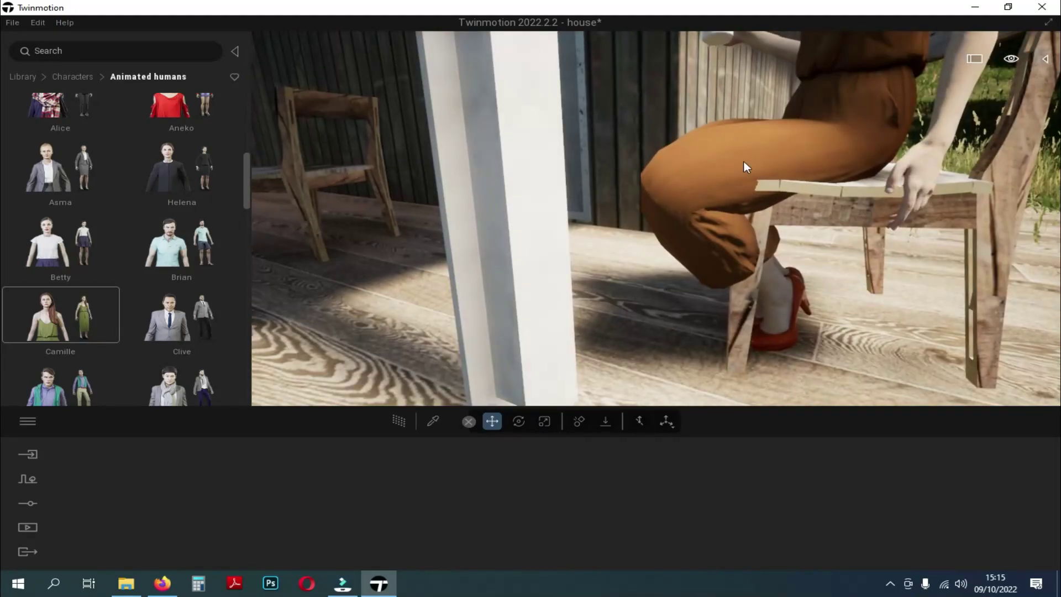
left_click_drag(847, 343, 782, 340)
mouse_move(764, 283)
left_mouse_down()
mouse_move(760, 261)
mouse_move(764, 271)
left_mouse_up()
Create a new video whose first keyframe is a low close-up of the fire with both seated people behind it
scroll(641, 273, "down", 6)
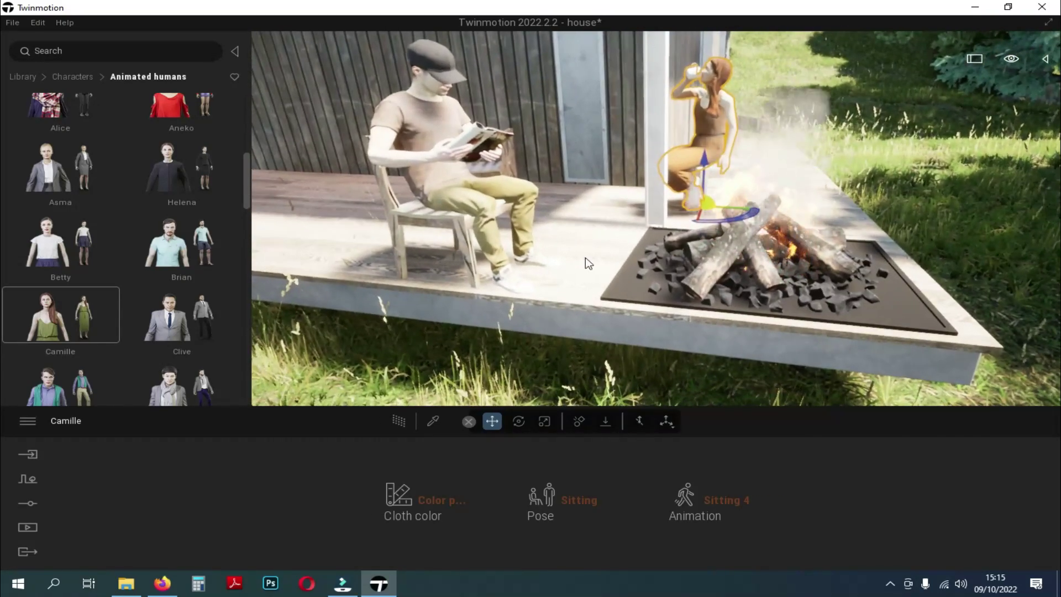
middle_click_drag(585, 258, 581, 253, "shift")
scroll(618, 259, "down", 3)
scroll(621, 261, "up", 6)
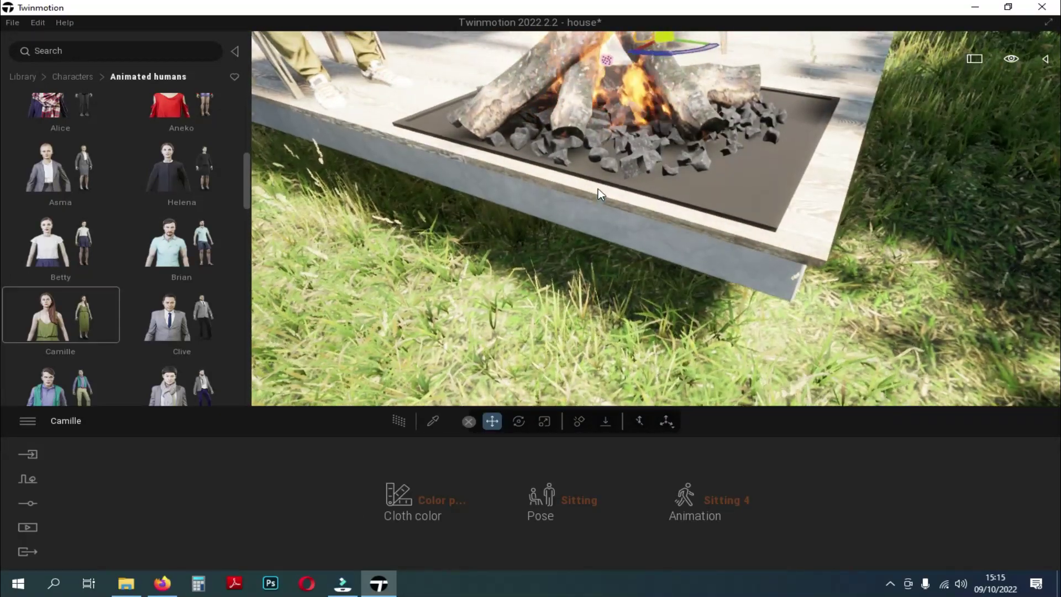
middle_click_drag(598, 187, 516, 247, "shift")
left_click(27, 527)
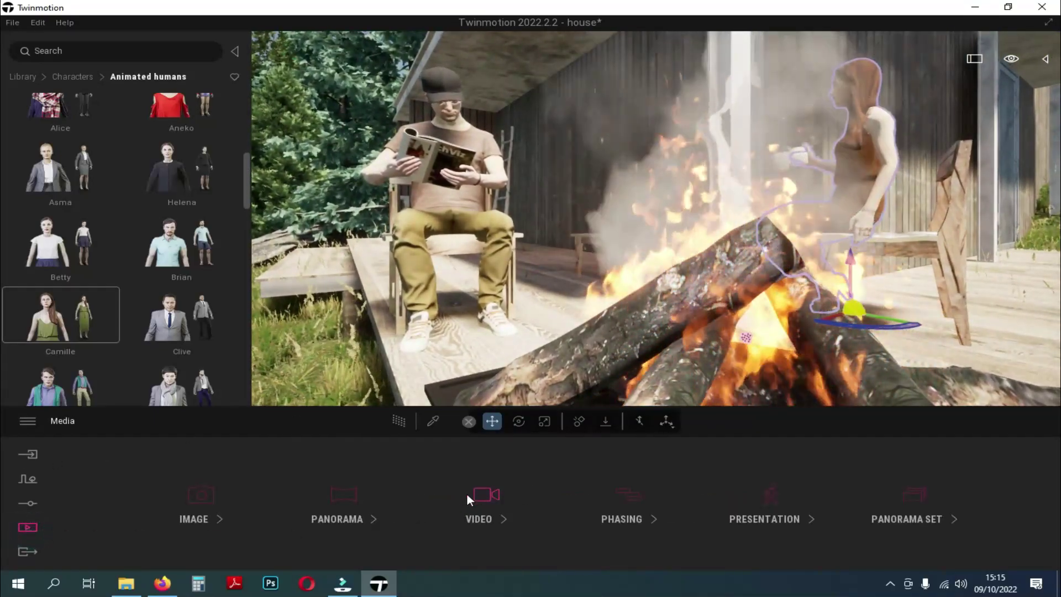
left_click(488, 493)
left_click(126, 493)
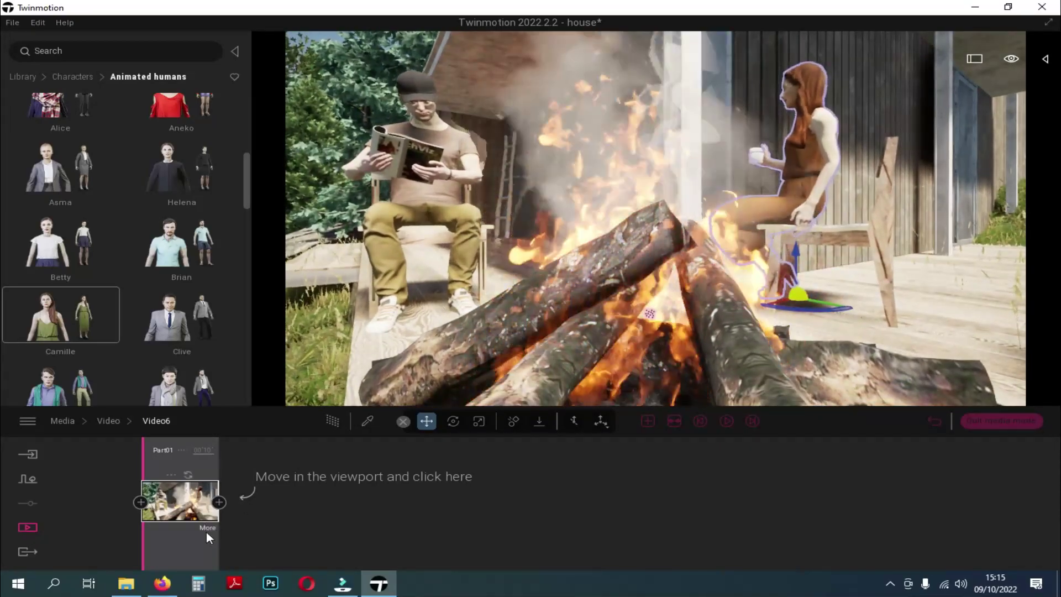
Turn on depth of field in the first keyframe's camera settings and open its detailed options
left_click(207, 528)
left_click(840, 493)
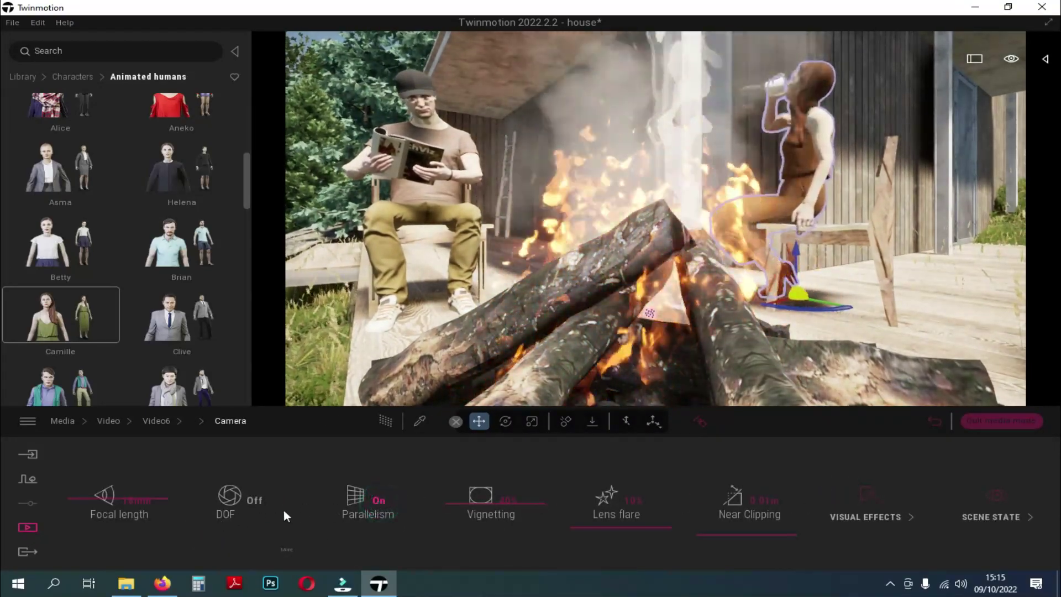
left_click(253, 500)
left_click(267, 546)
Pick a depth of field focus point on the fire logs, then set the focus distance to 0.35 m
left_click(700, 421)
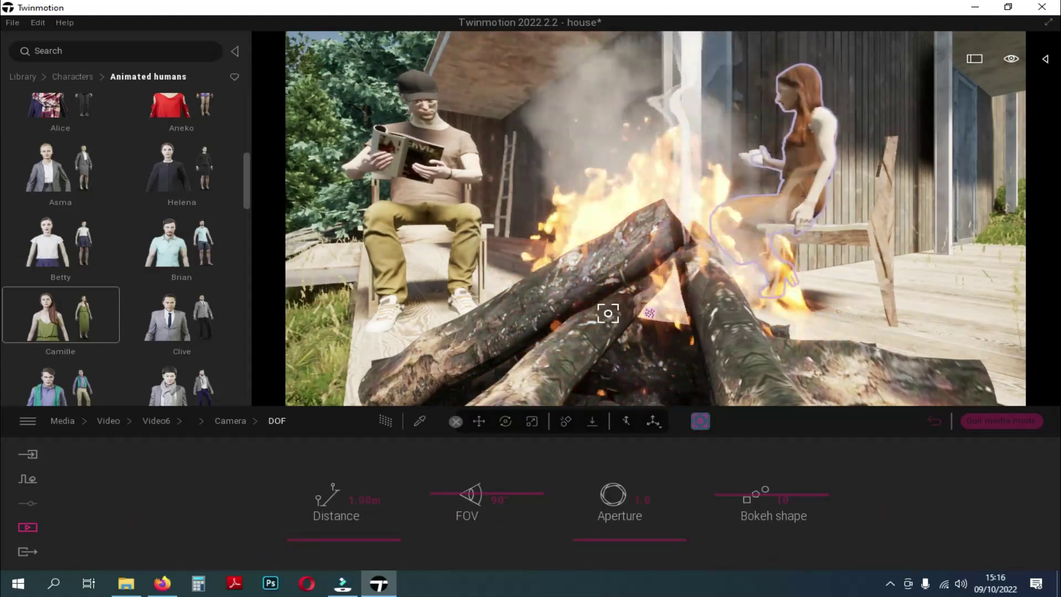
scroll(589, 301, "up", 2)
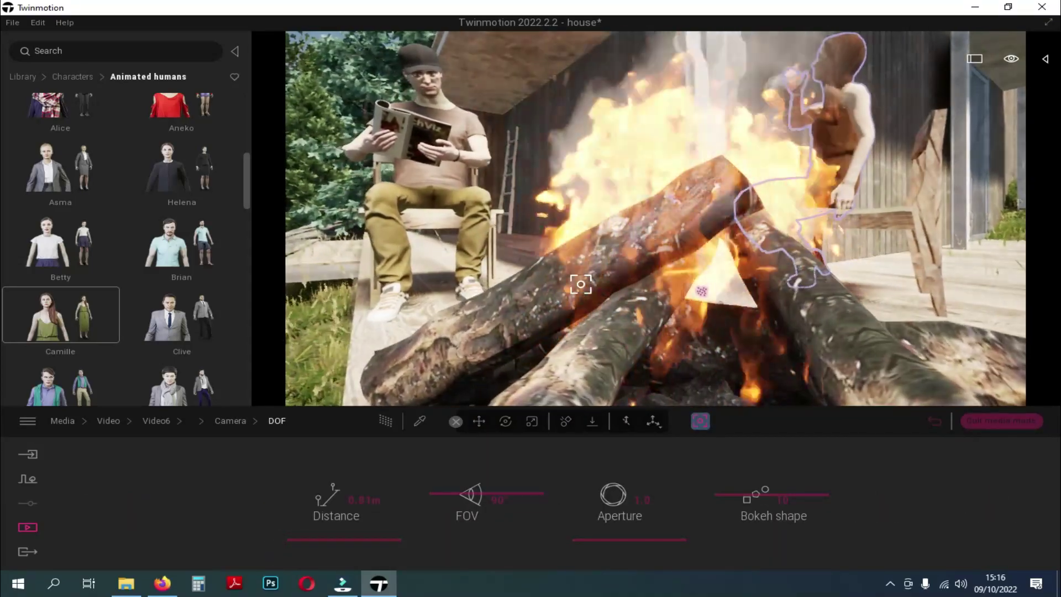
left_click(680, 374)
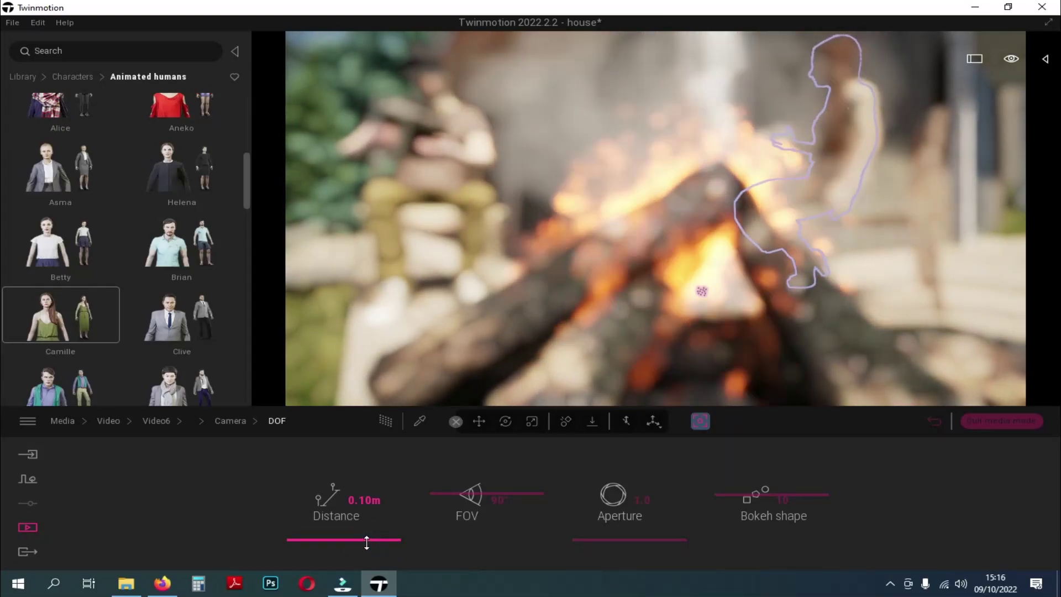
key("BackSpace")
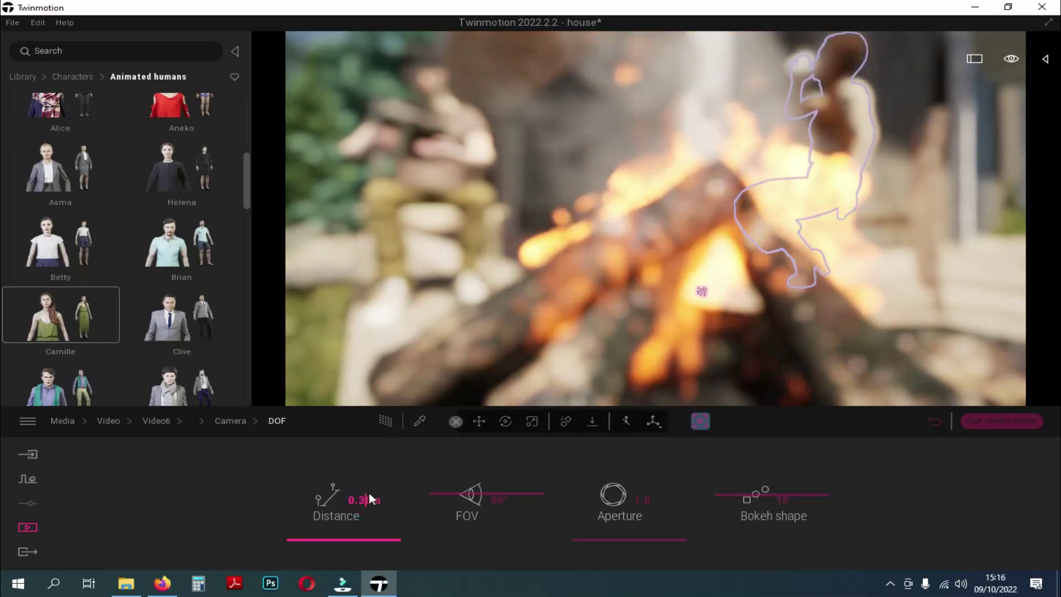
type("3")
key("Return")
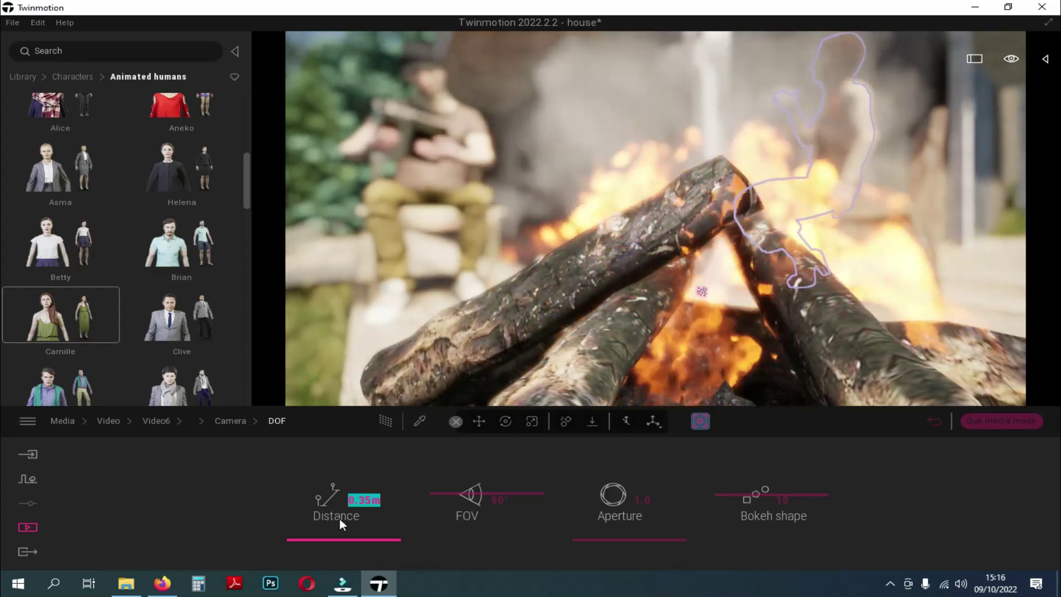
Reduce the depth of field FOV and refocus the camera on the front log
left_click_drag(434, 493, 434, 497)
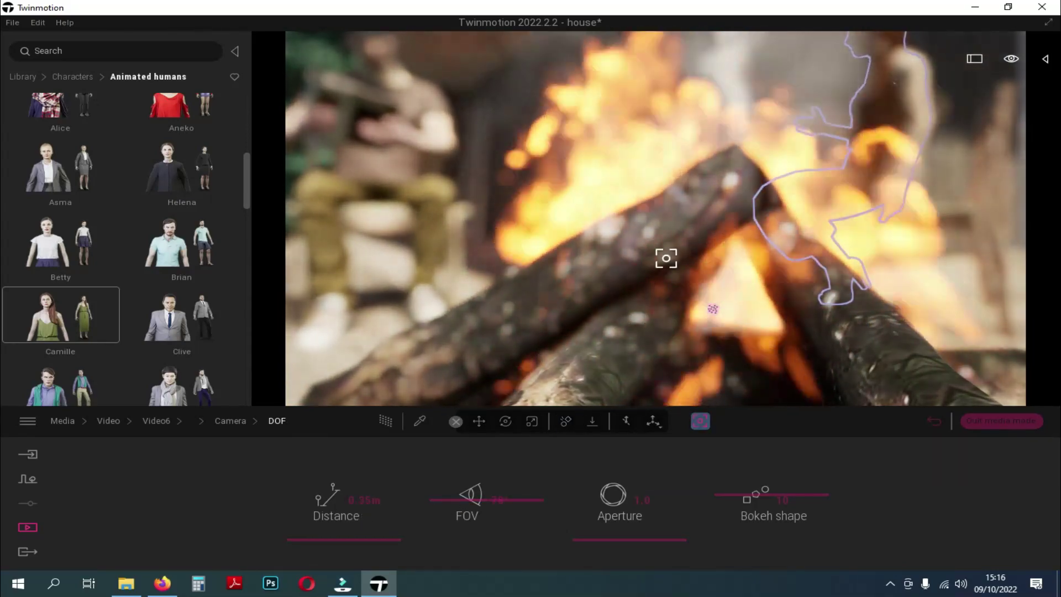
left_click(666, 253)
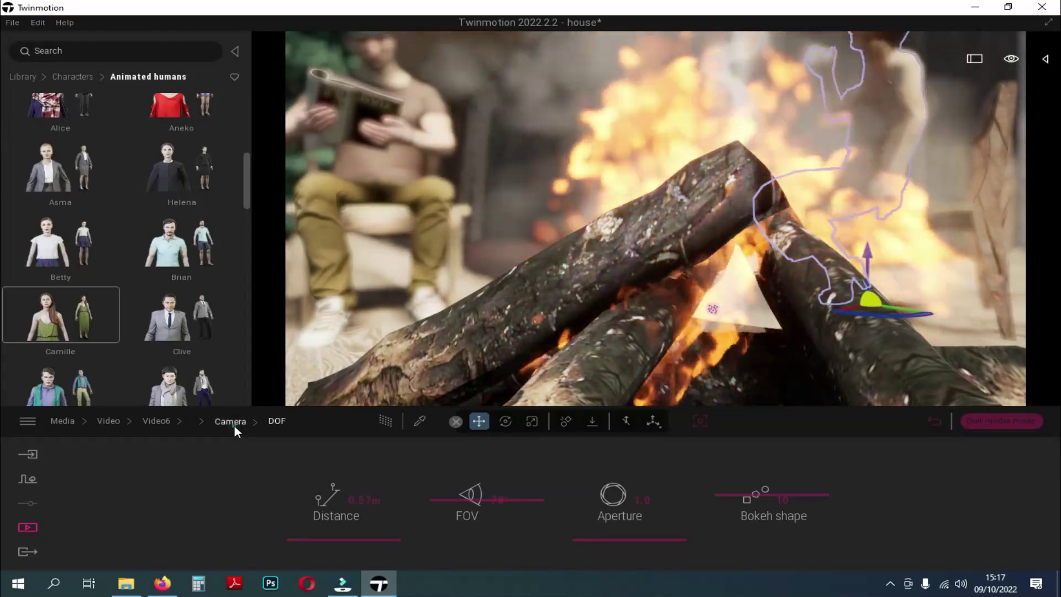
left_click(232, 422)
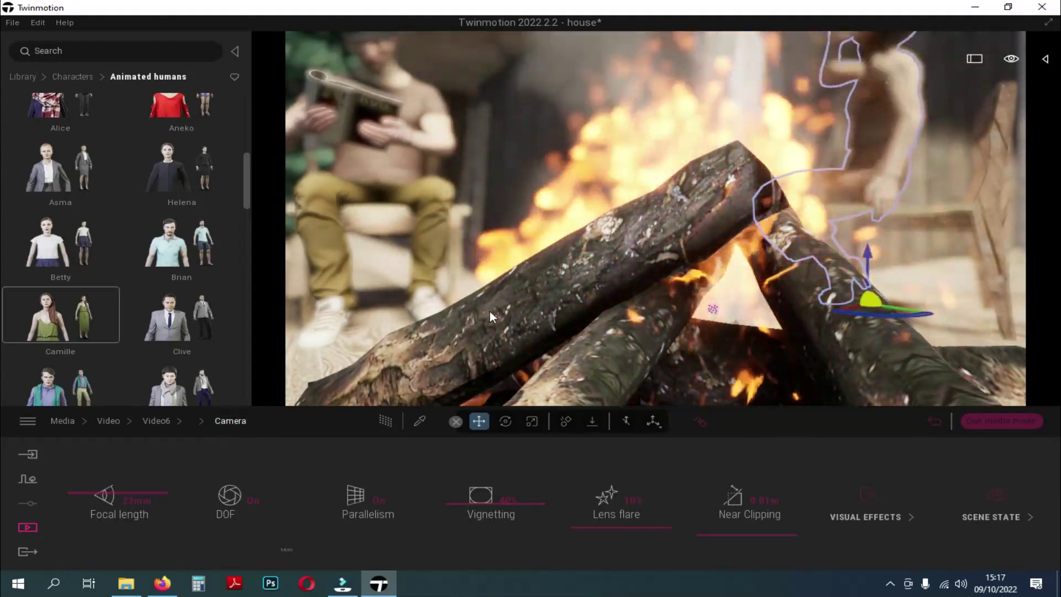
Shift the camera sideways around the burning logs and add this view as the second keyframe of Video6
left_click(166, 421)
key("a")
right_click_drag(545, 321, 568, 317)
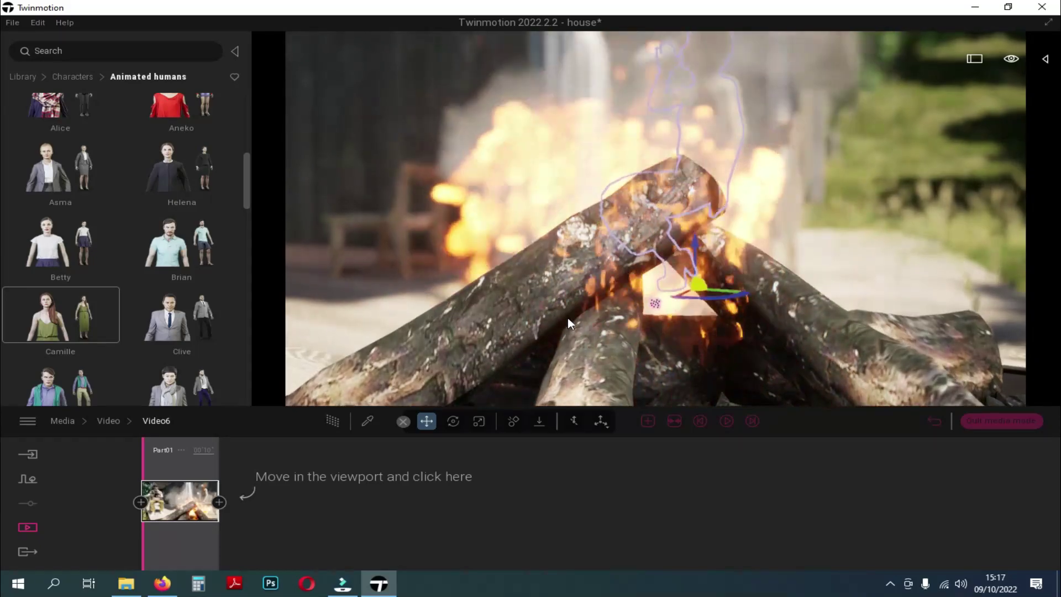
left_click(235, 505)
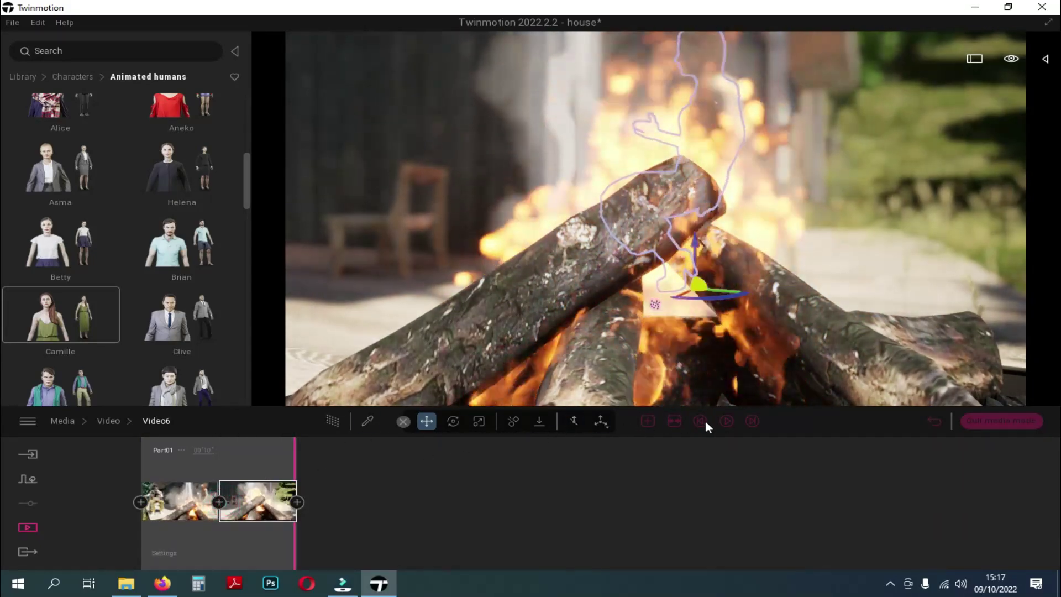
Preview the Video6 clip and update its second keyframe with the current camera view
left_click(726, 421)
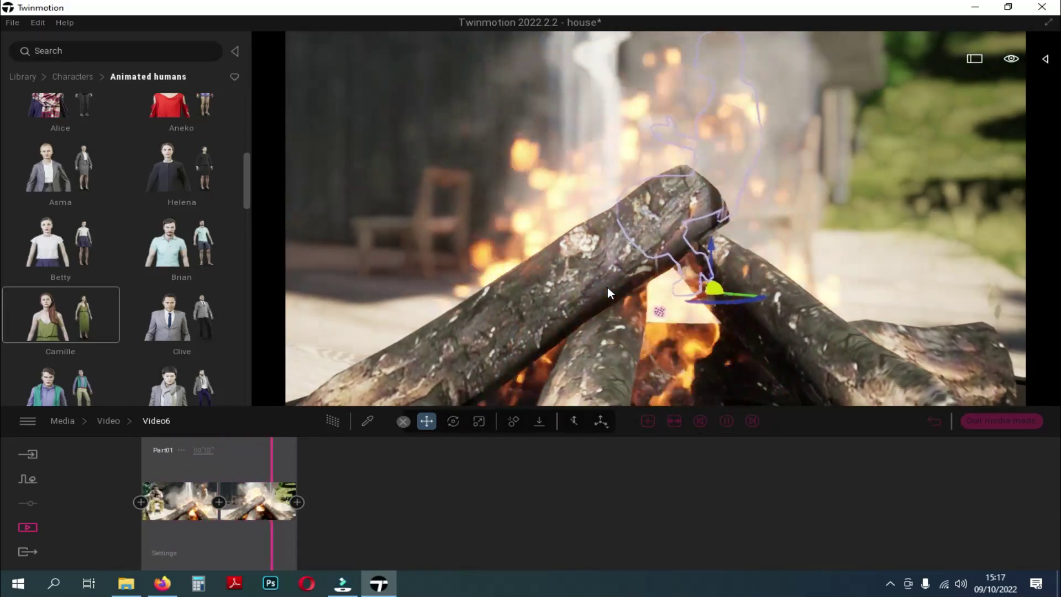
mouse_move(245, 507)
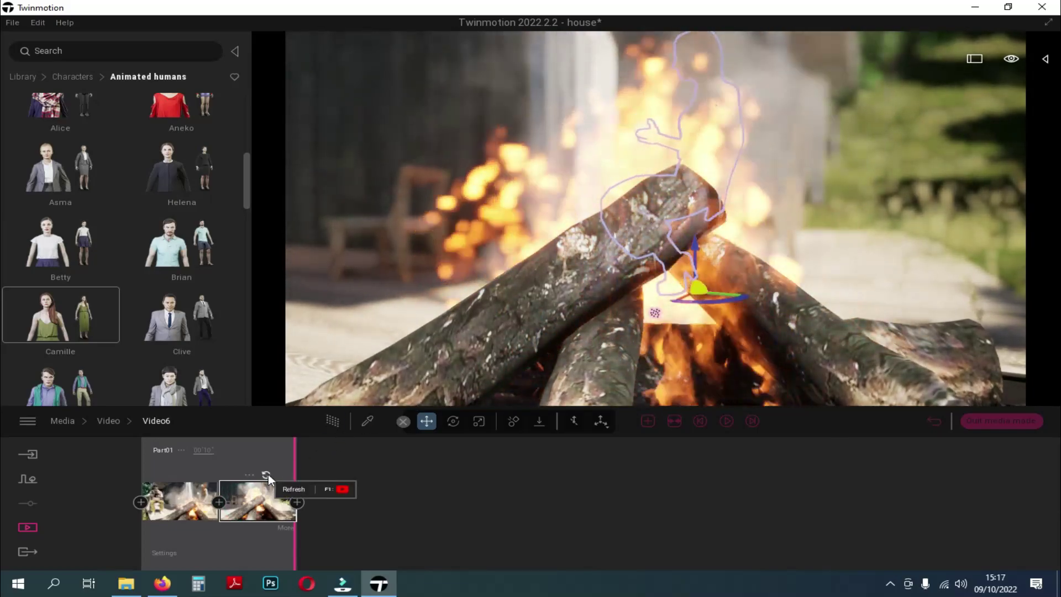
left_click(727, 421)
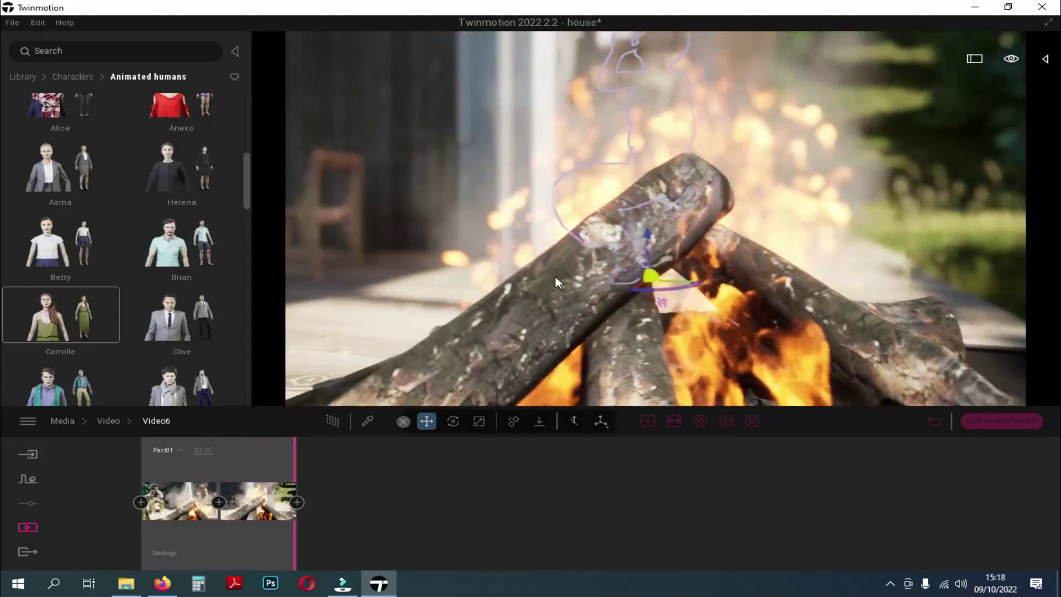
Orbit the camera around the burning logs, add the view as Video6's third keyframe, and preview the clip
middle_click_drag(556, 277, 607, 279)
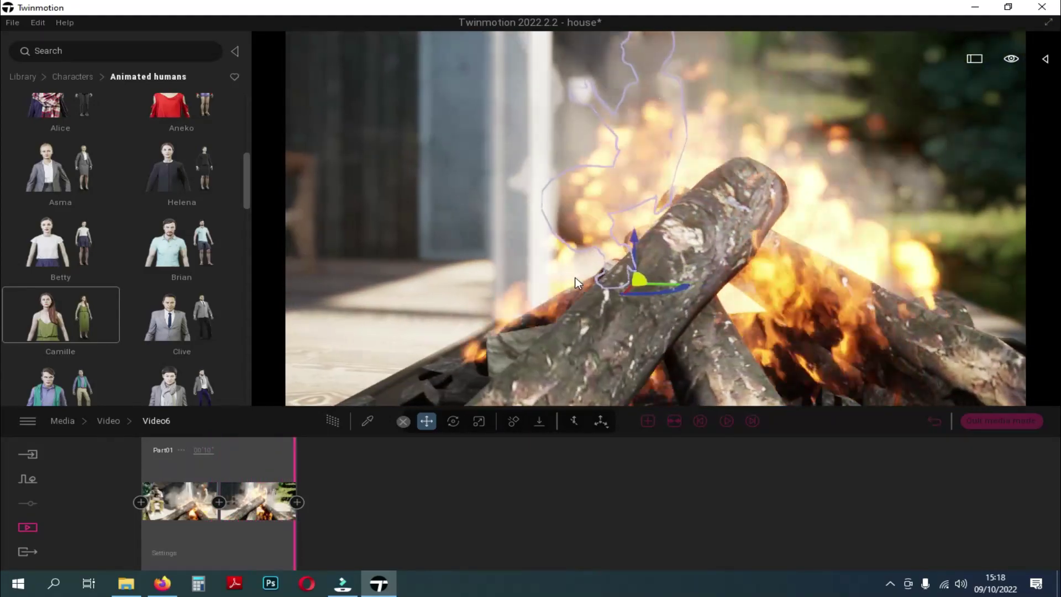
right_click_drag(608, 279, 674, 278)
left_click(648, 421)
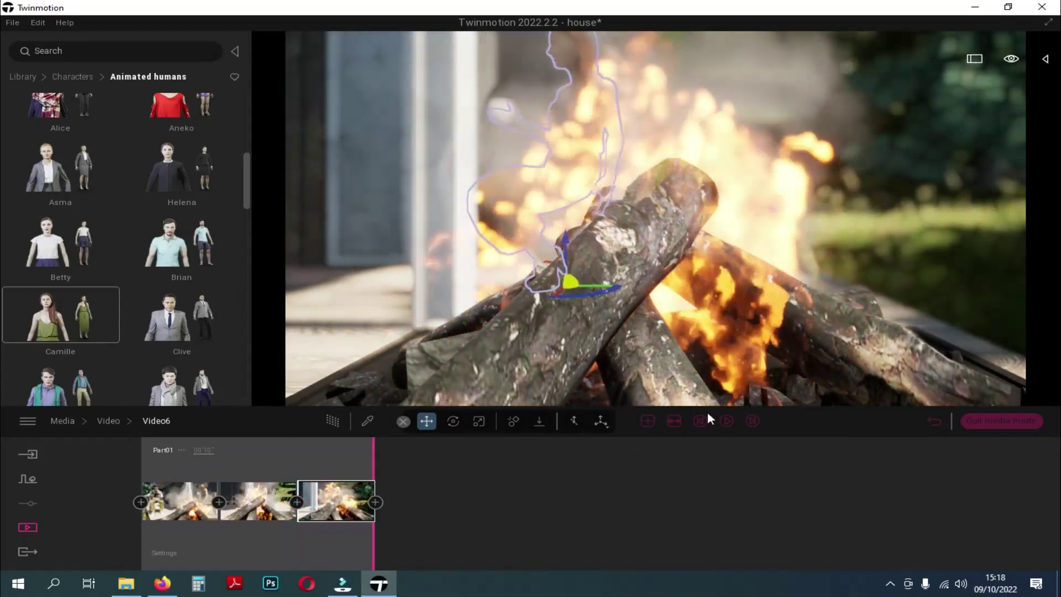
left_click(726, 420)
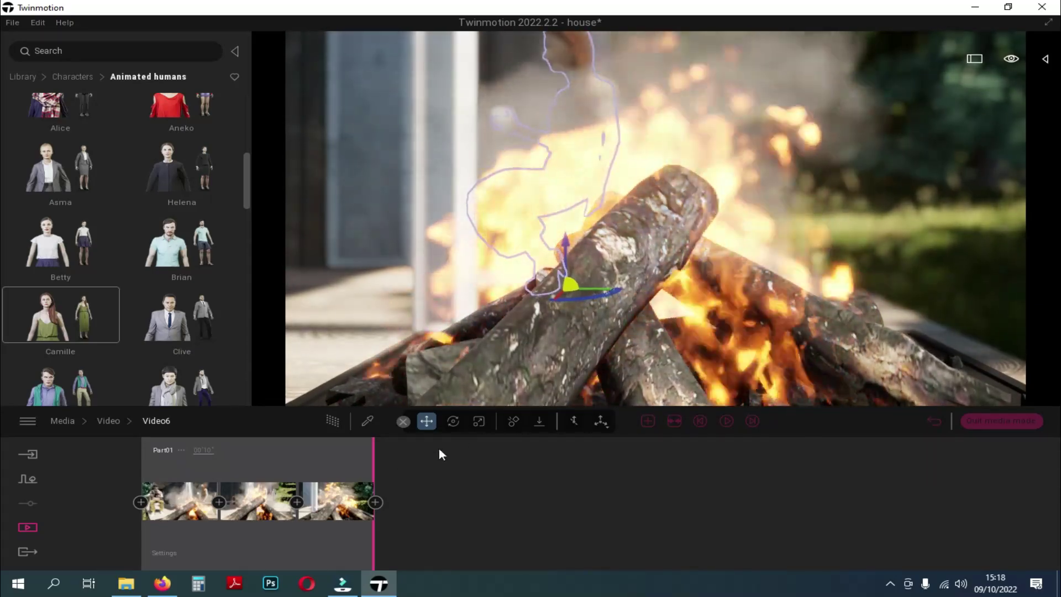
mouse_move(381, 469)
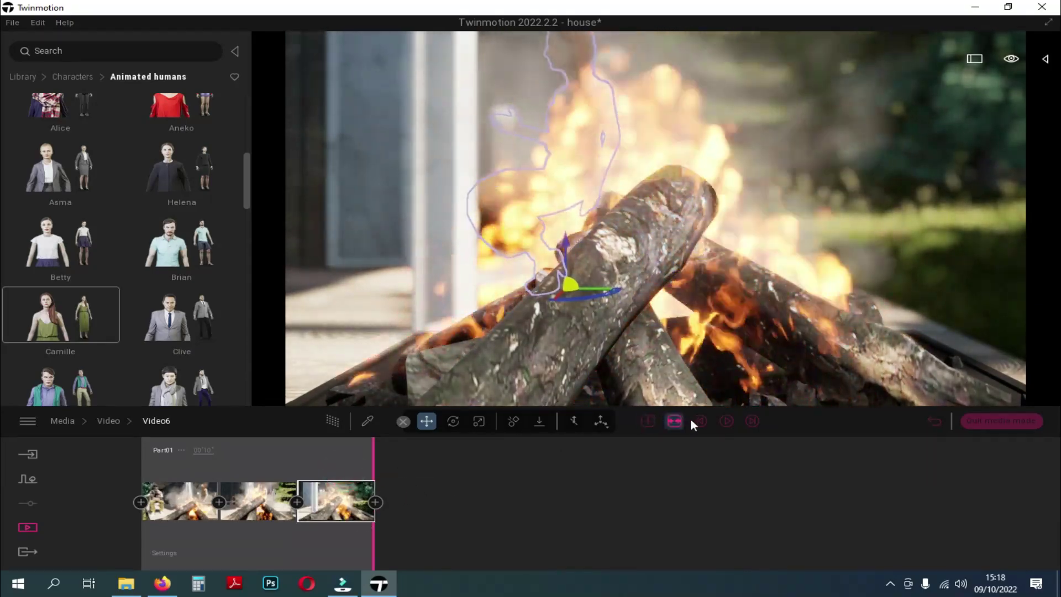
left_click(726, 421)
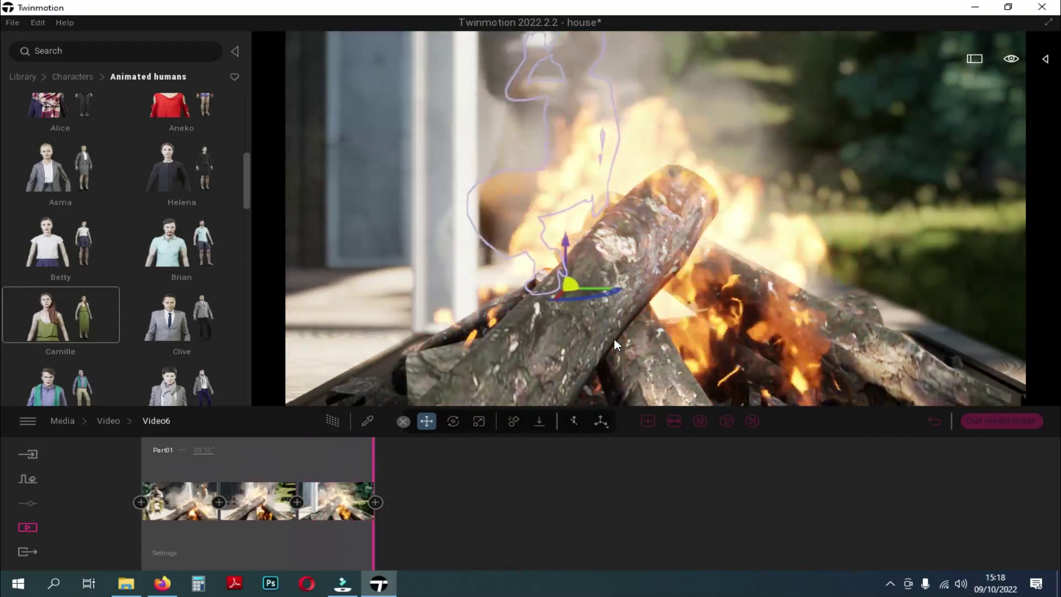
Swing the camera further around the fire, add the view as Video6's fourth keyframe, and play the clip
middle_click_drag(643, 223, 824, 223, "shift")
middle_click_drag(520, 237, 587, 240, "shift")
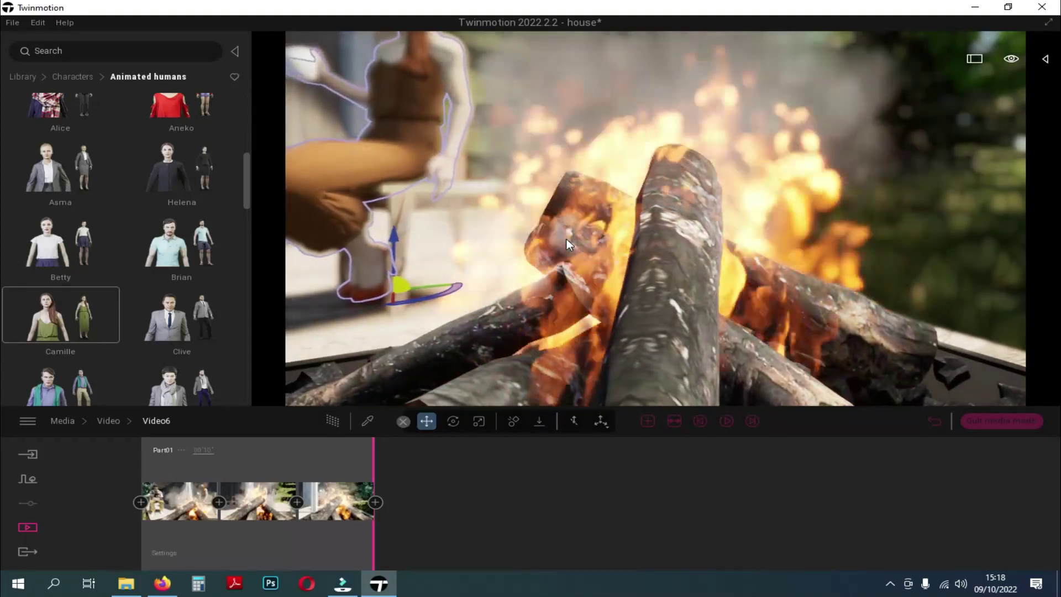
left_click(376, 502)
left_click(726, 420)
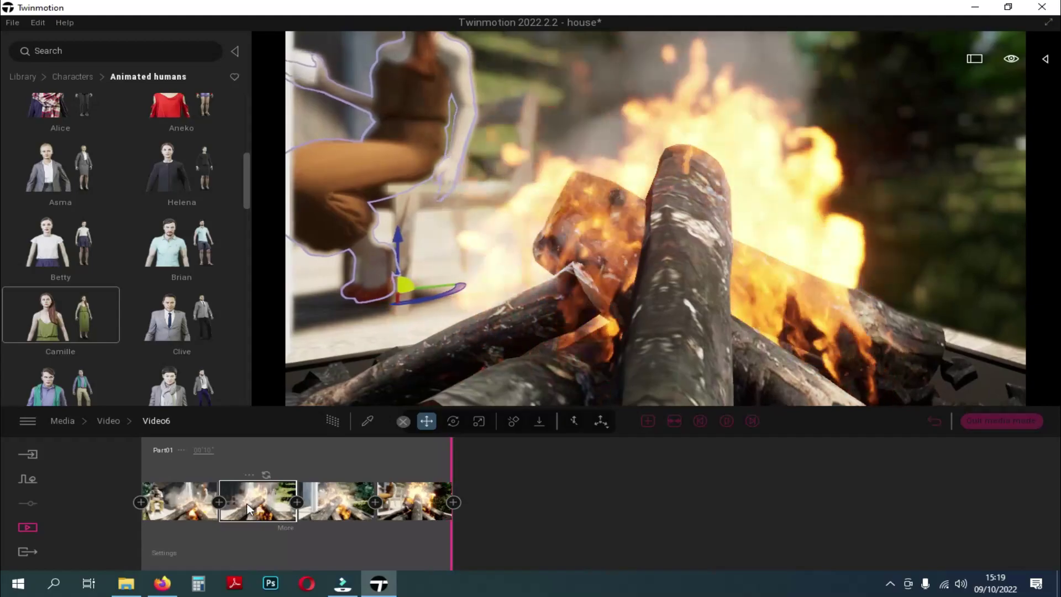
Reframe the first keyframe so the log pile sits nearer the centre, update it with that view, and replay the clip
left_click(258, 501)
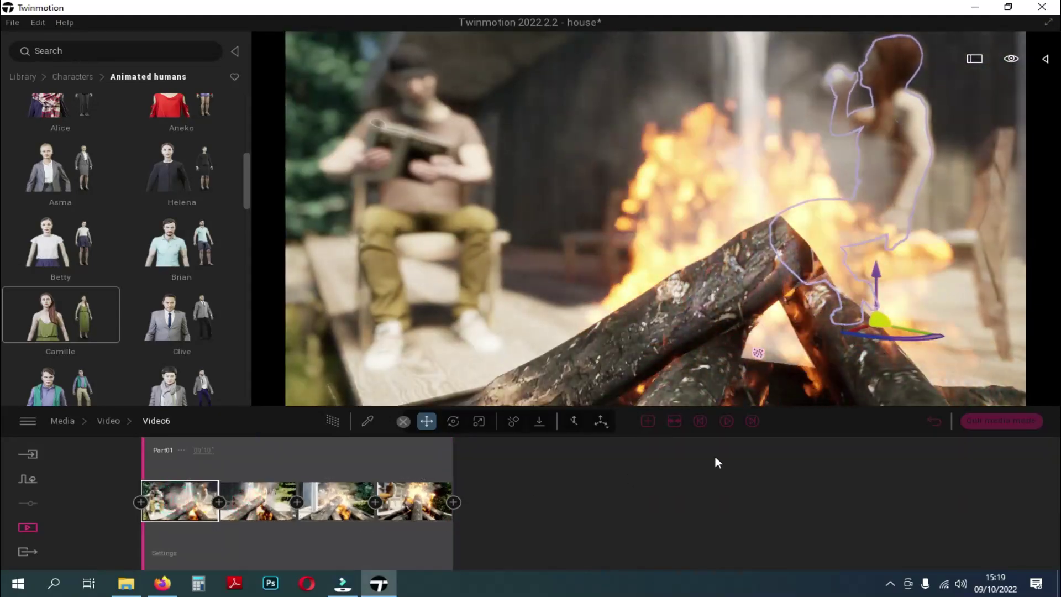
left_click(728, 421)
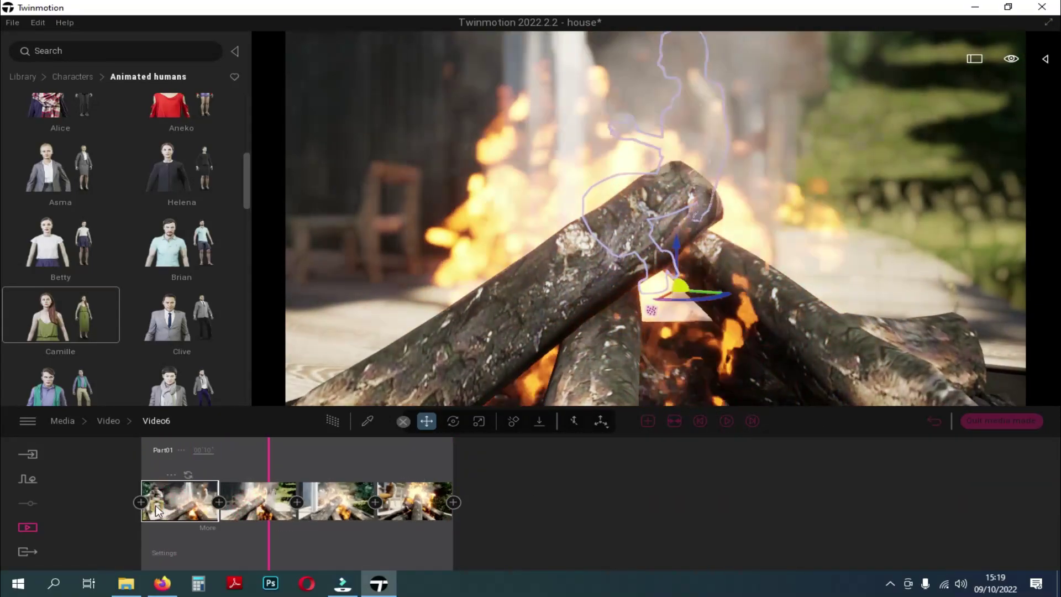
left_click(156, 509)
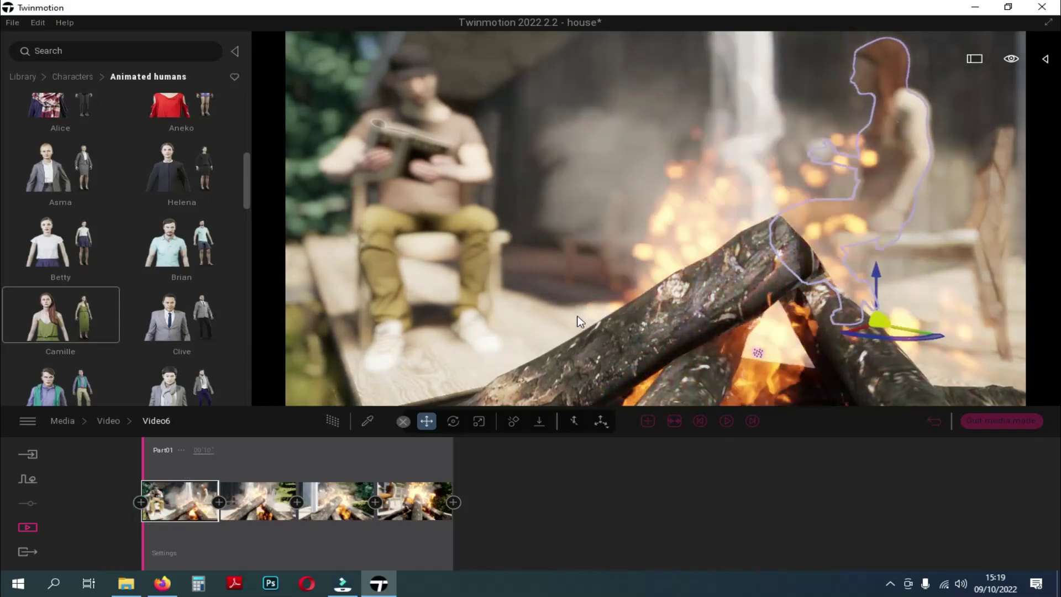
right_click_drag(577, 315, 600, 333)
key("d")
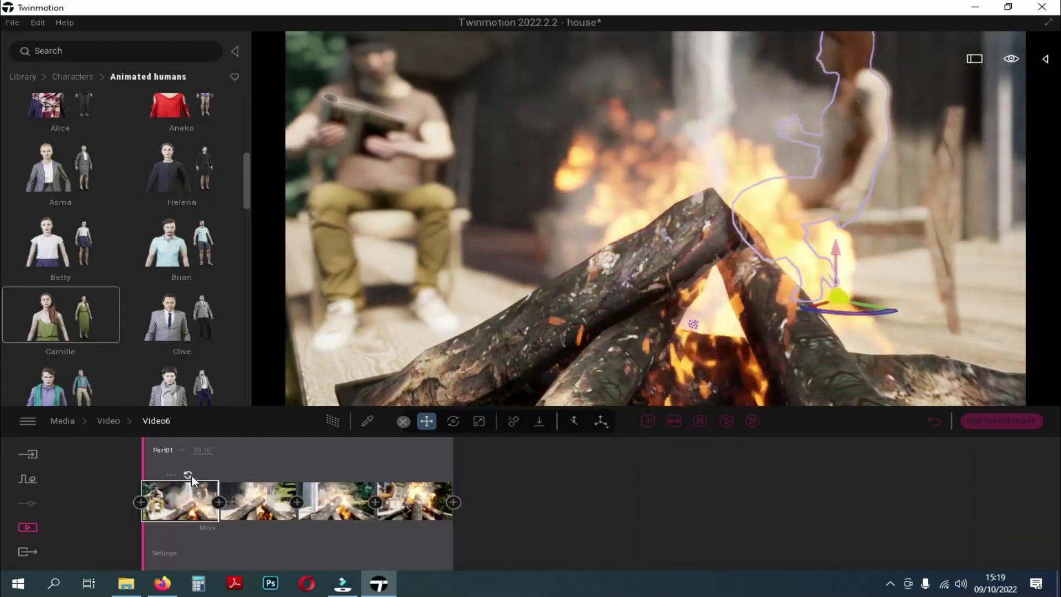
left_click(726, 421)
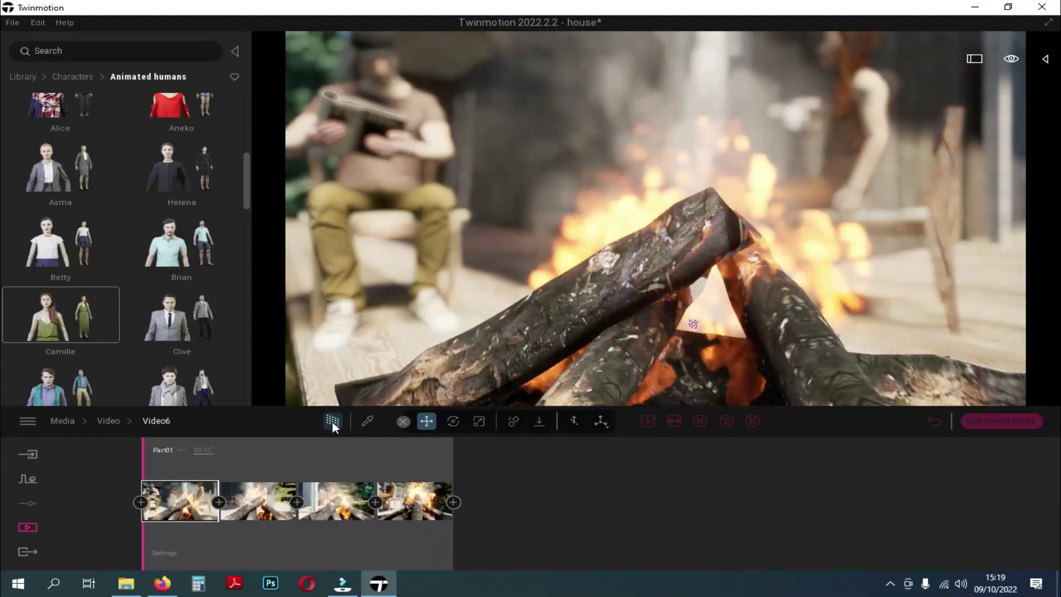
Turn on the Path Tracer for all four keyframes of Video6 and play the clip
left_click(333, 422)
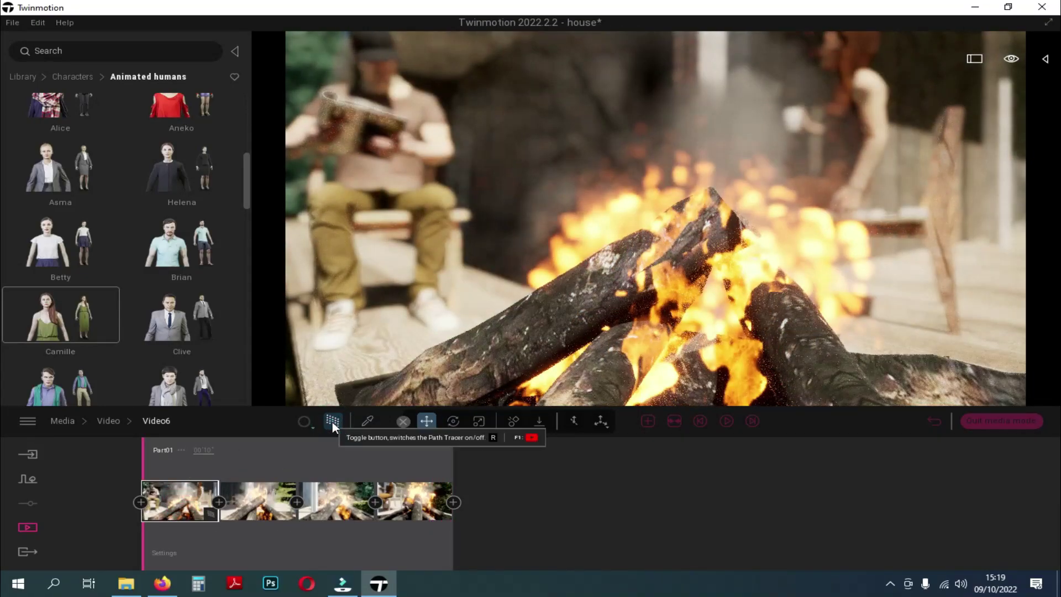
left_click(269, 512)
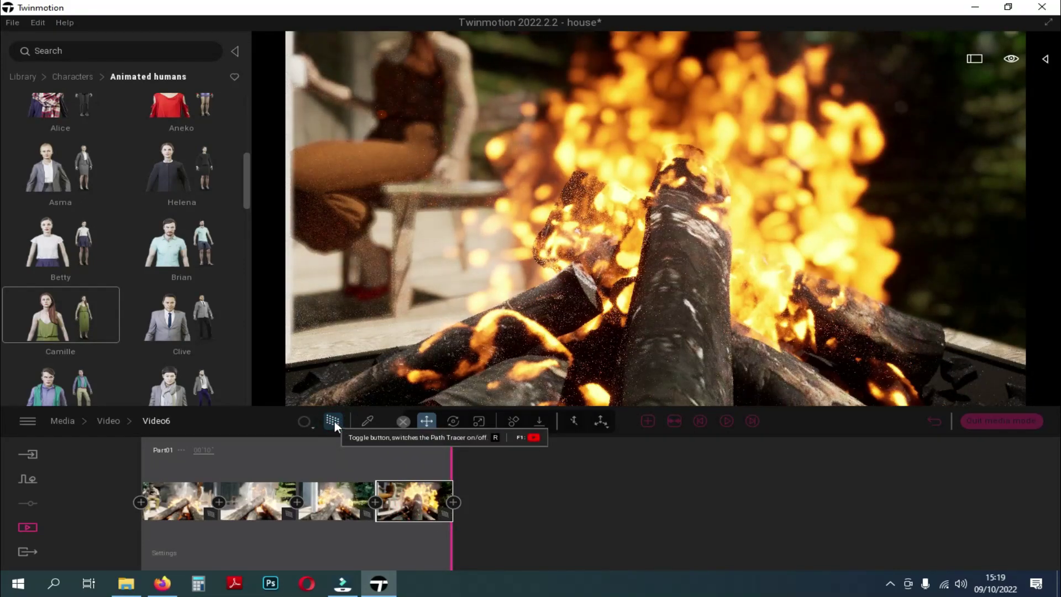
left_click(726, 421)
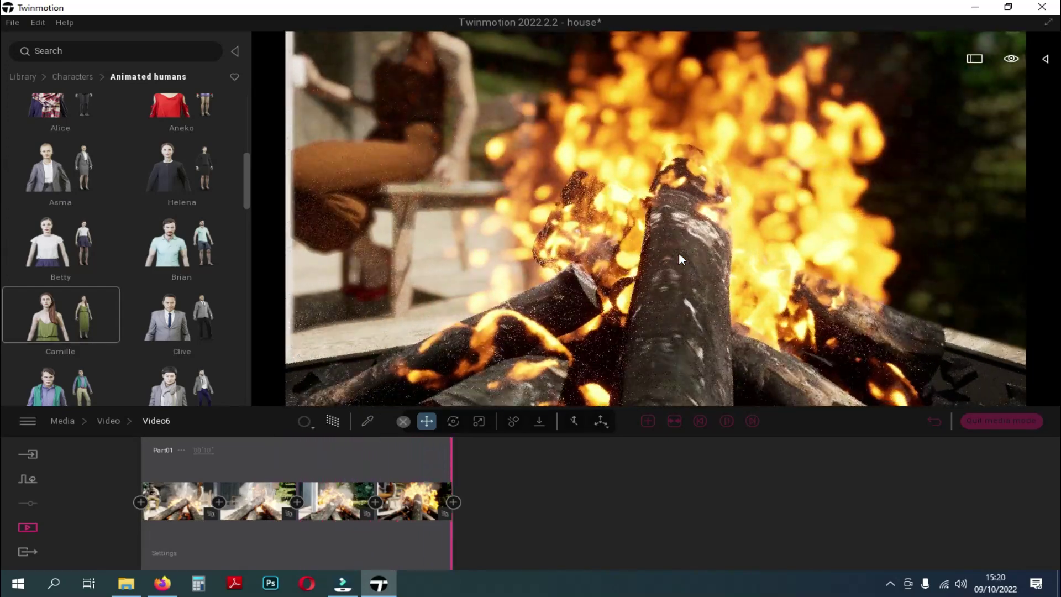
Leave media mode and browse the library's Wood materials down to Tree bark 01
left_click(23, 76)
left_click(973, 423)
left_click(65, 137)
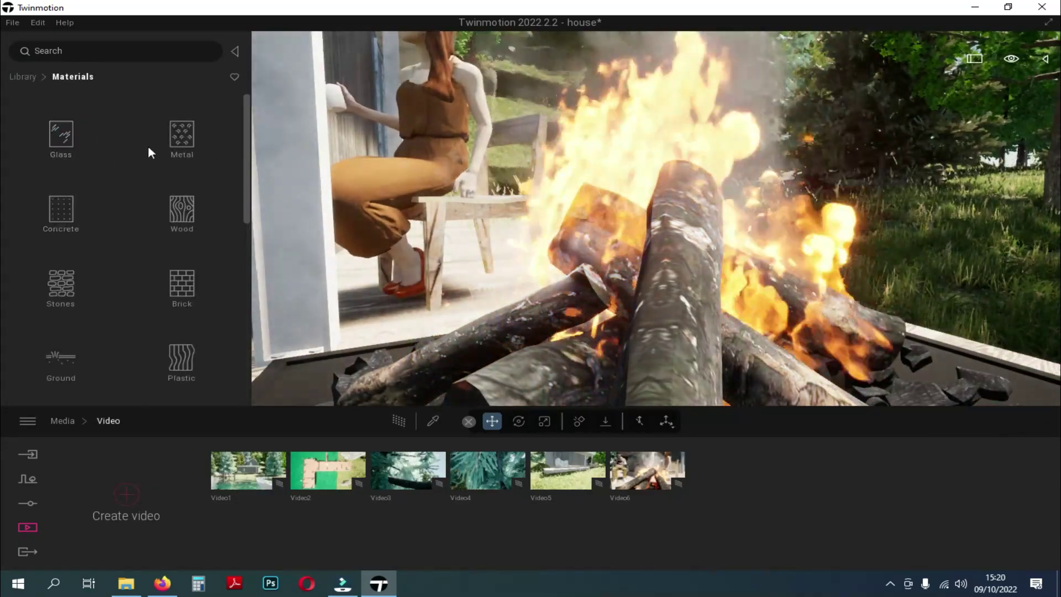
left_click(176, 139)
left_click_drag(247, 117, 175, 384)
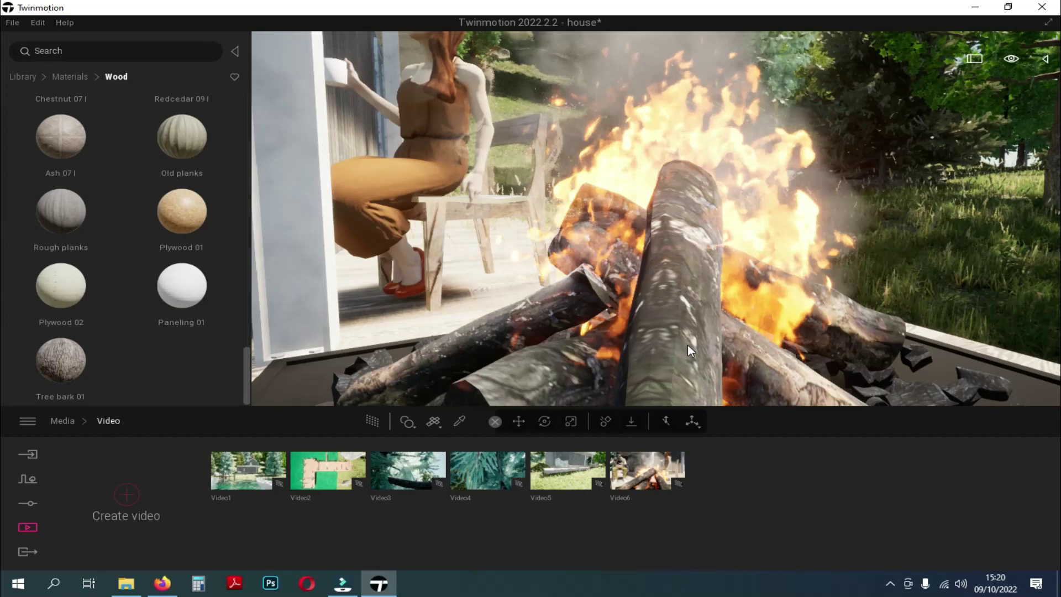
Look at Video5 and Video6 in turn, and leave media mode at the campfire view
left_click(623, 465)
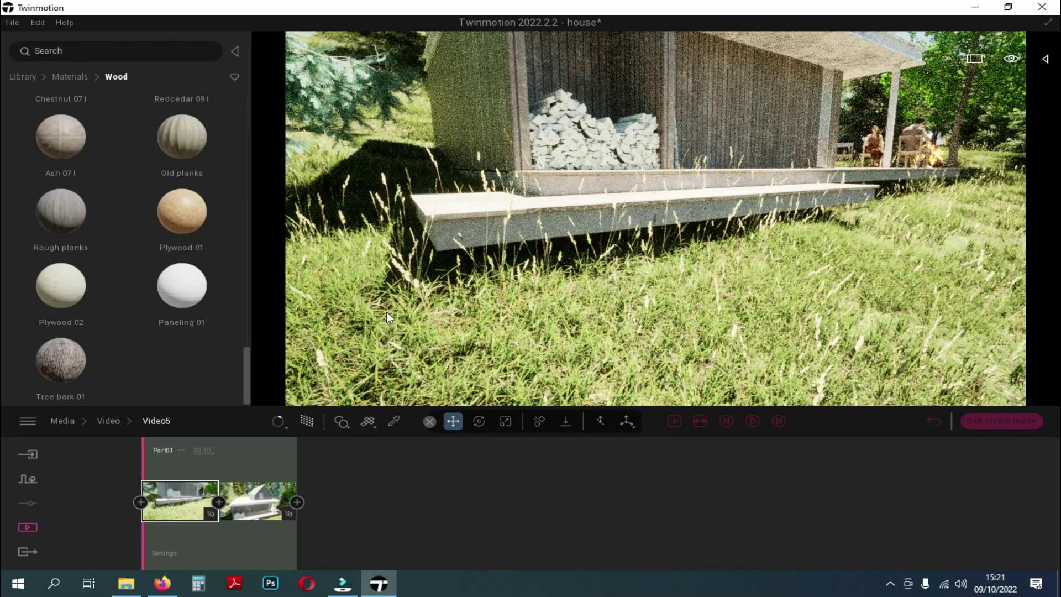
left_click(108, 421)
left_click(633, 475)
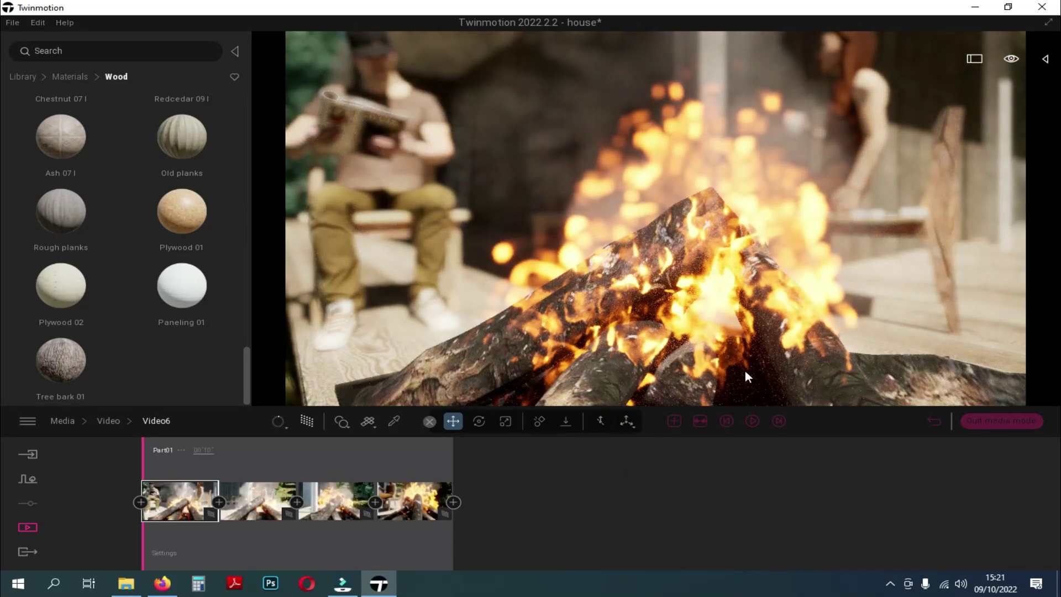
left_click(1002, 420)
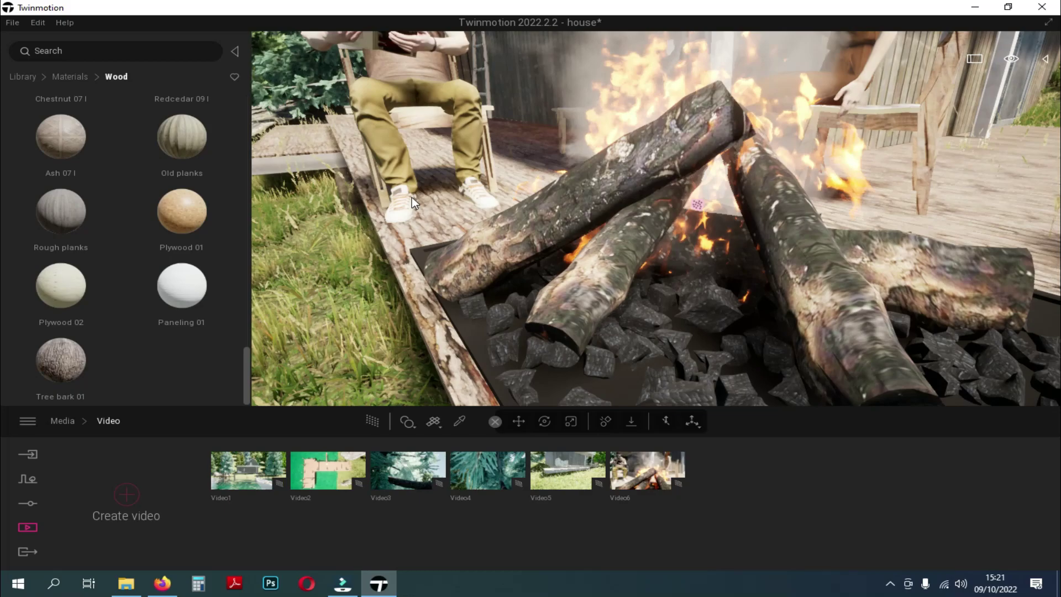
Undo the bark material applied to the deck and the fire pan
key("ctrl+z")
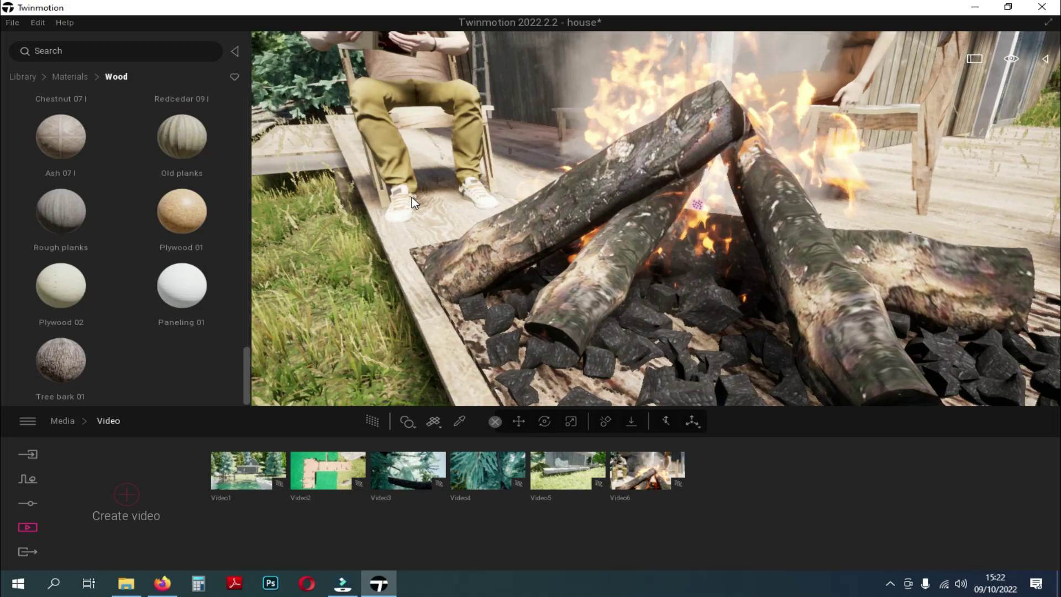
key("ctrl+z")
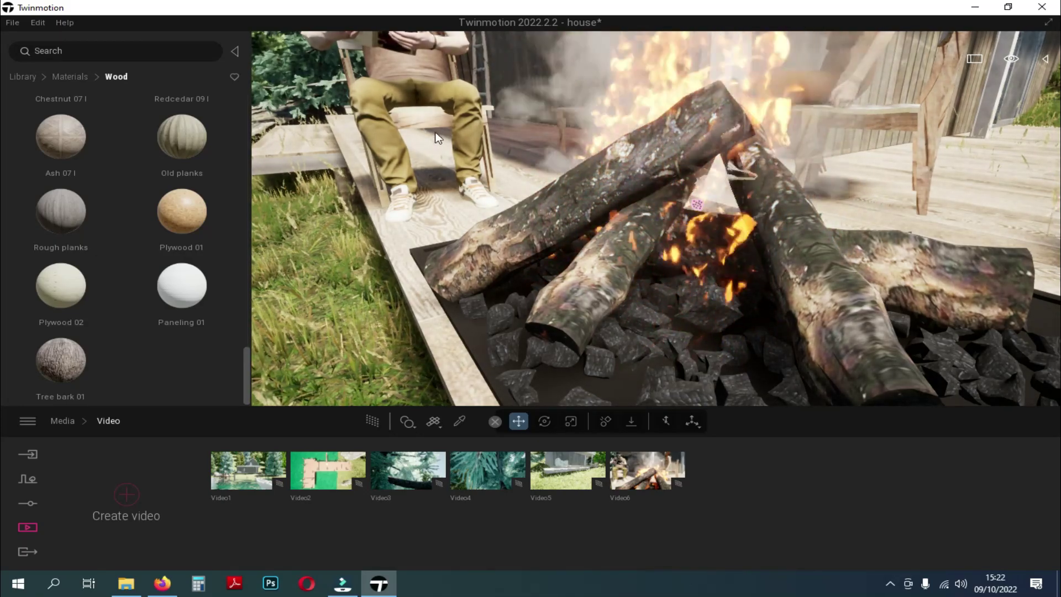
Pick the wood_fire material from a campfire log and try applying Tree bark 01 to the logs
left_click(458, 421)
left_click(553, 312)
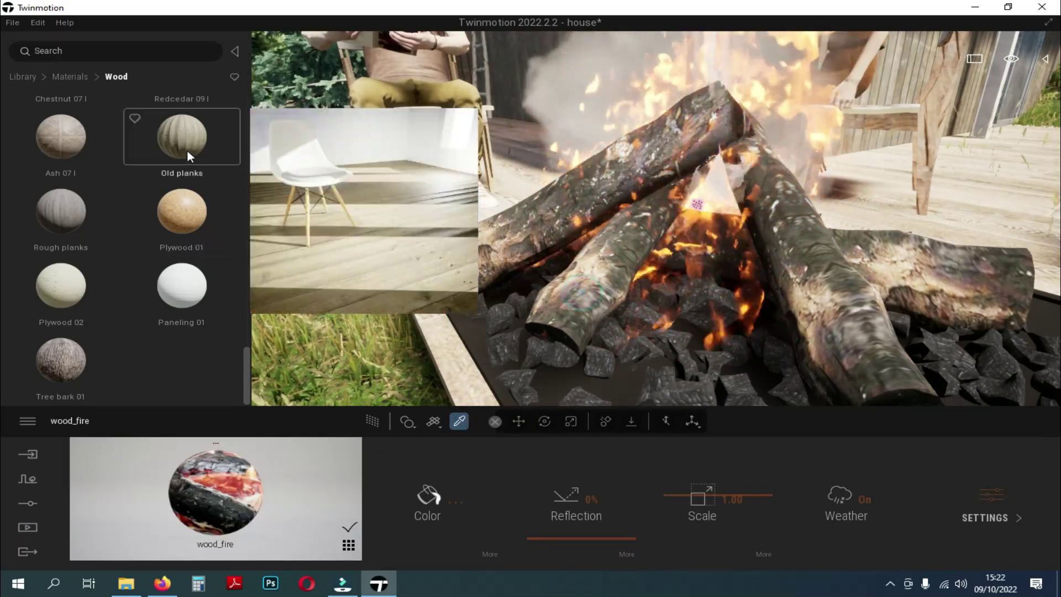
mouse_move(72, 363)
left_click_drag(72, 363, 582, 286)
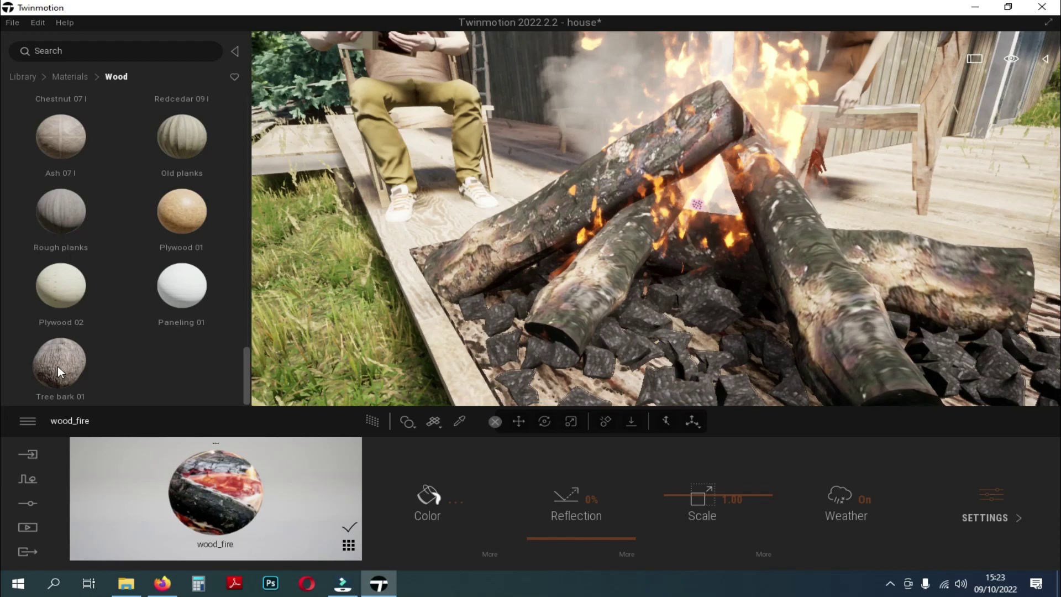
left_click_drag(58, 366, 57, 366)
mouse_move(58, 366)
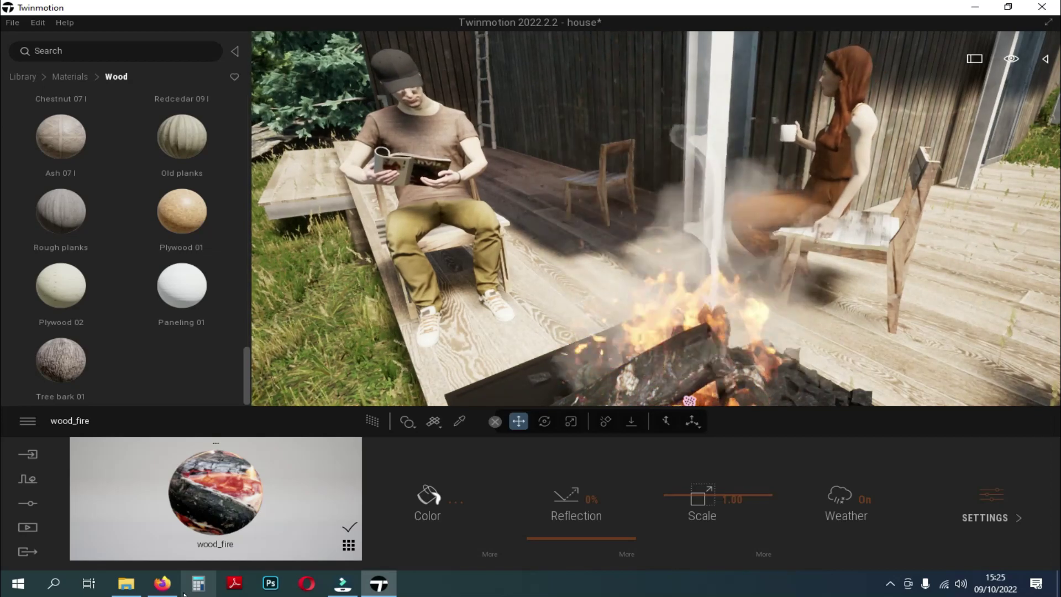
mouse_move(378, 583)
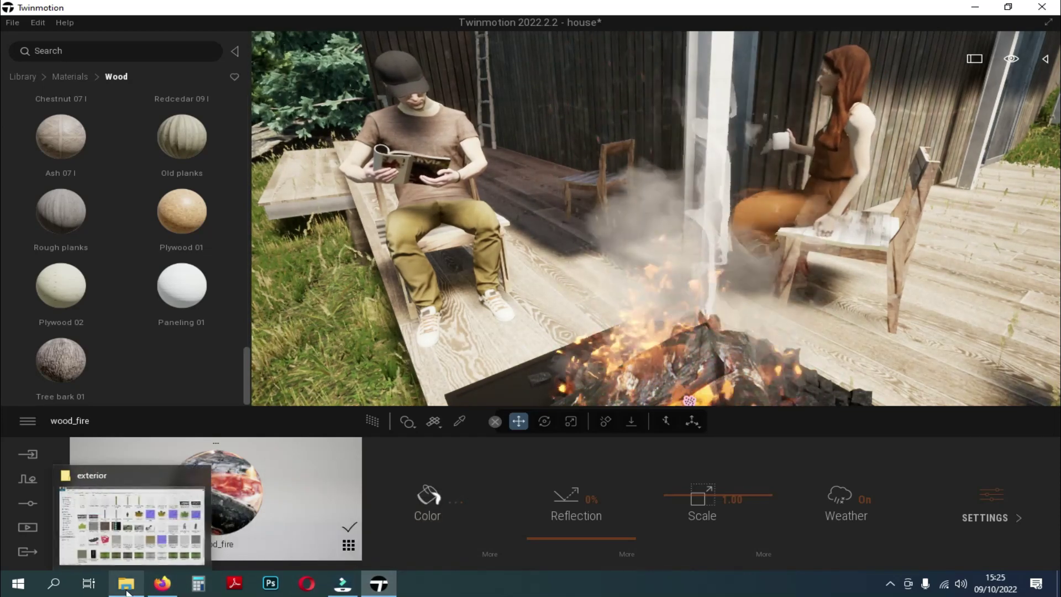
left_click(345, 588)
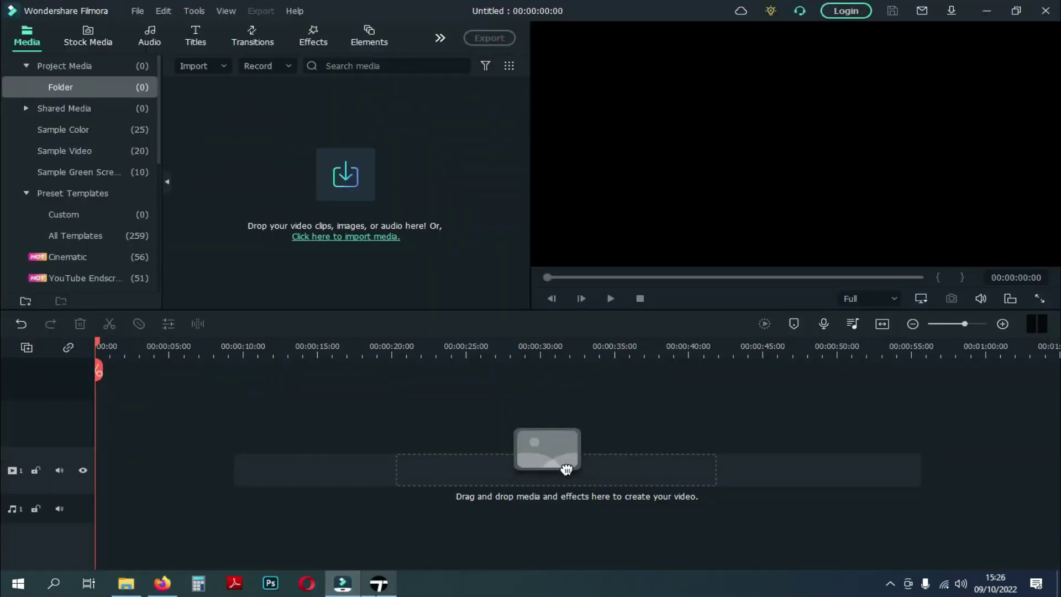
left_click(378, 584)
Return to the project's video list and open Video6
left_click(33, 529)
left_click(465, 497)
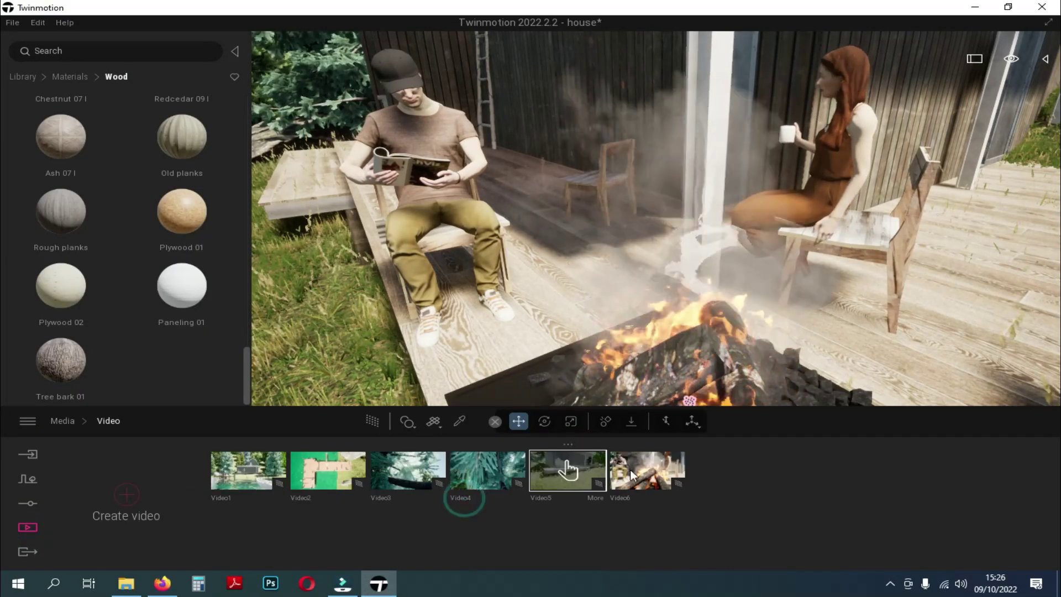
left_click(633, 470)
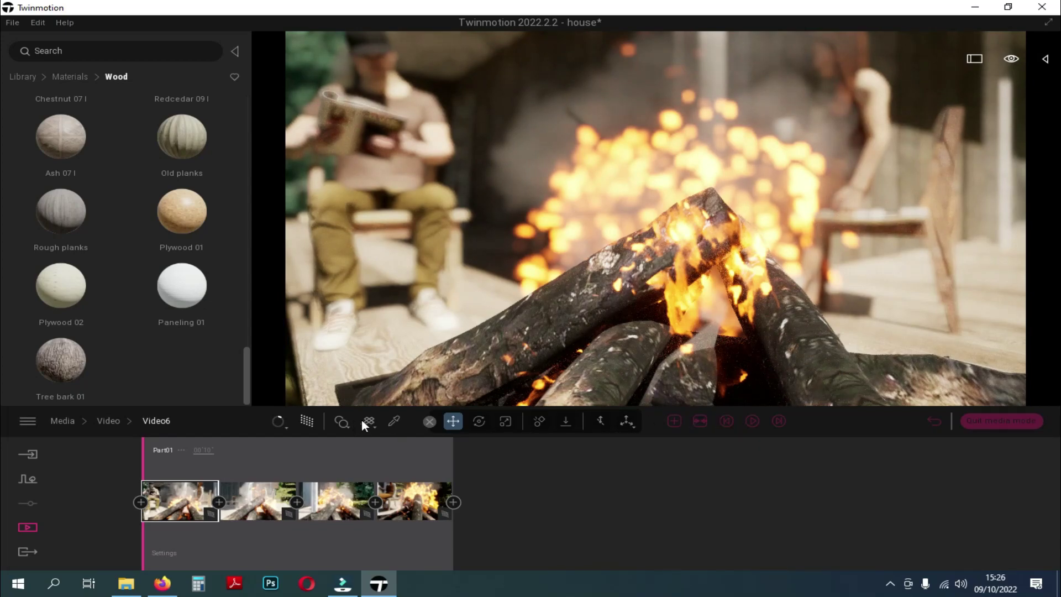
Pick the wood_fire material from the front log and set its reflection to 21%
left_click(397, 421)
left_click(500, 345)
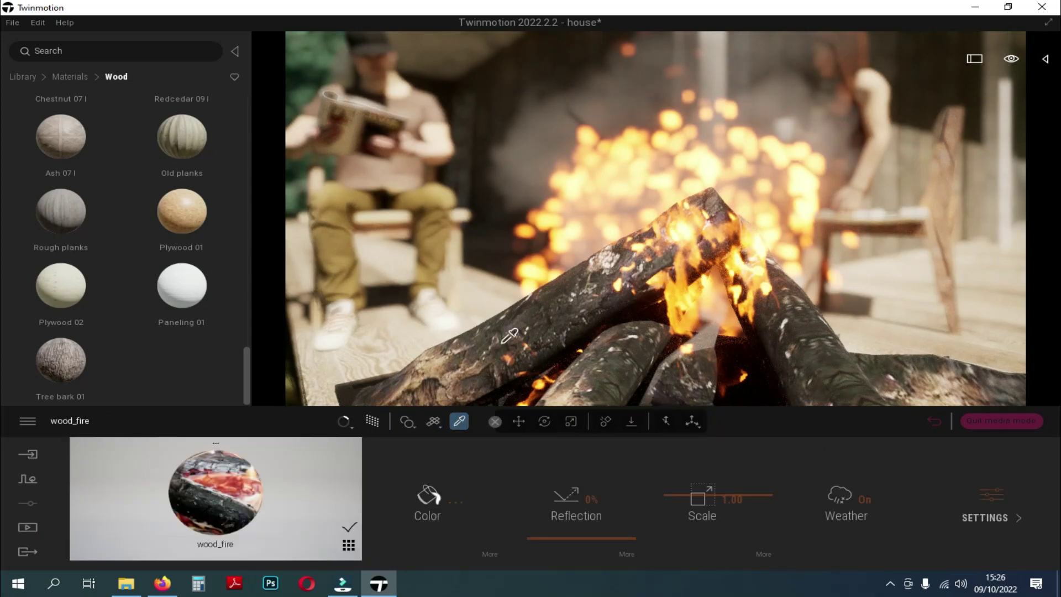
left_click(545, 529)
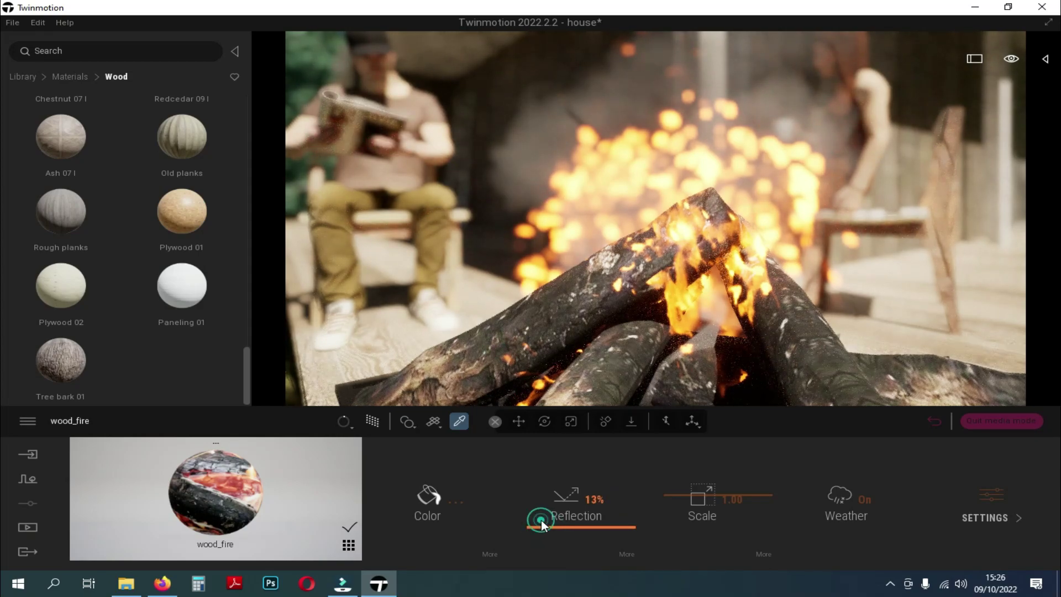
left_click(541, 524)
key("Escape")
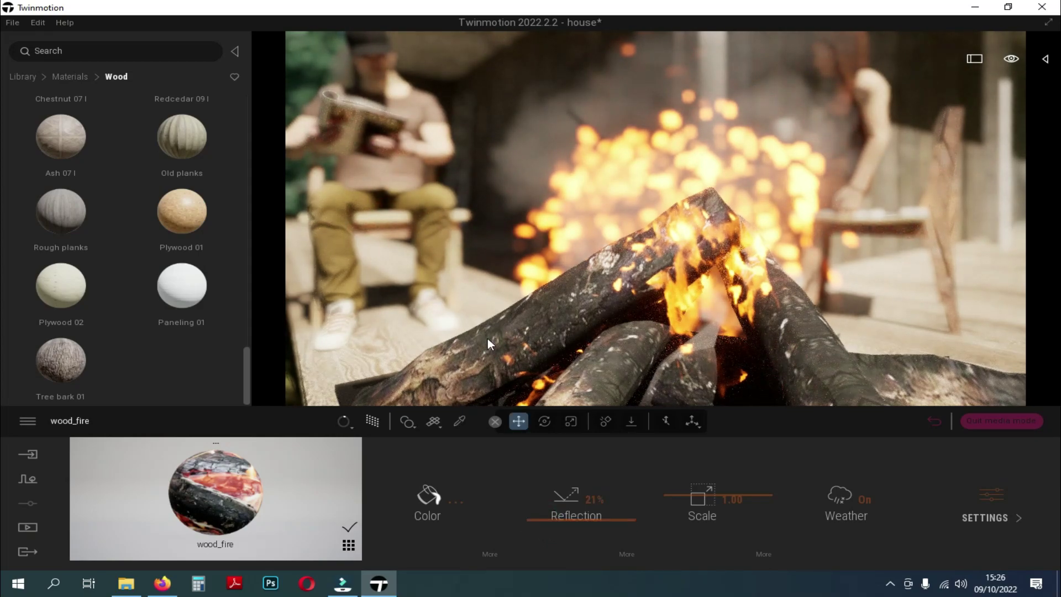
Set the wood_fire material's reflection to 27%, and play Video6 from its first keyframe
left_click(541, 514)
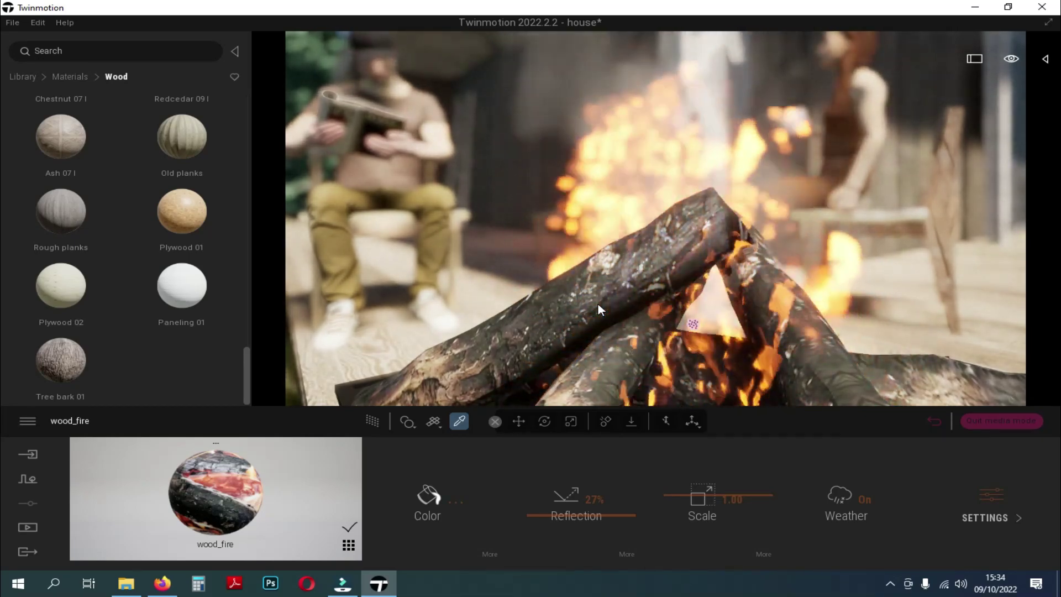
left_click(27, 527)
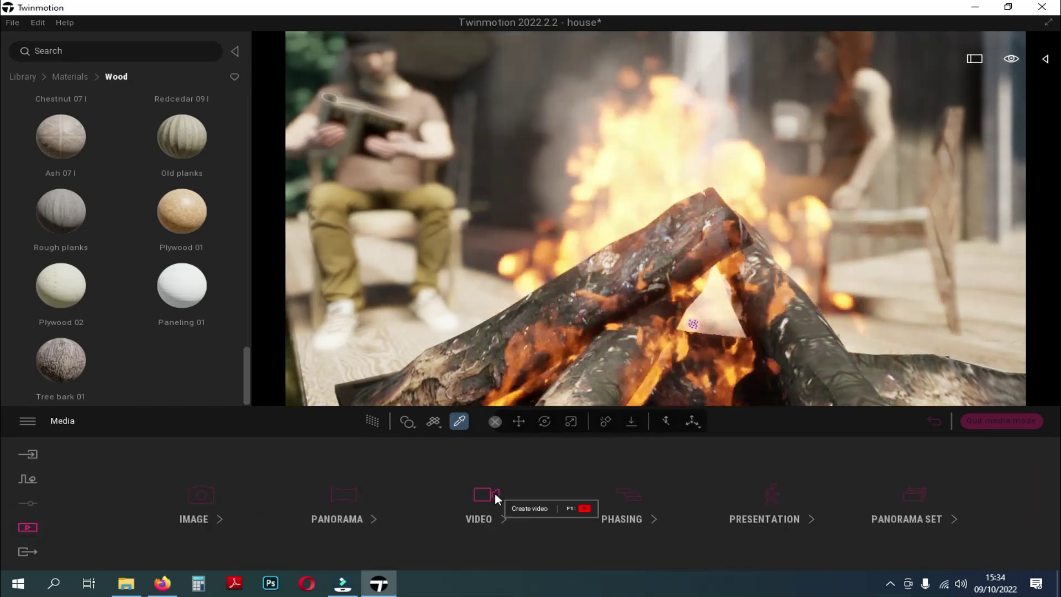
left_click(495, 492)
double_click(648, 472)
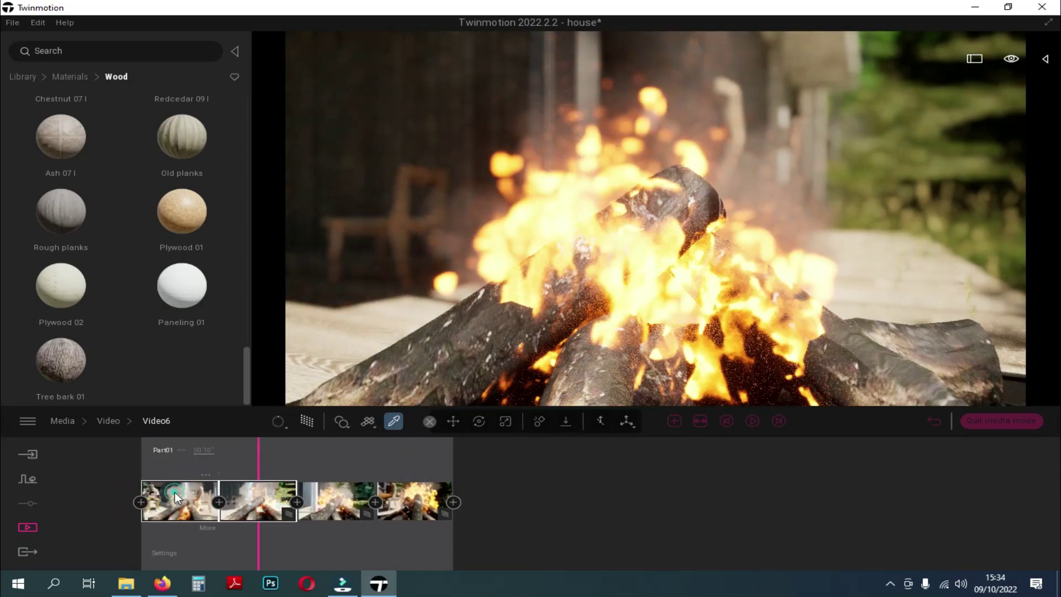
left_click(175, 492)
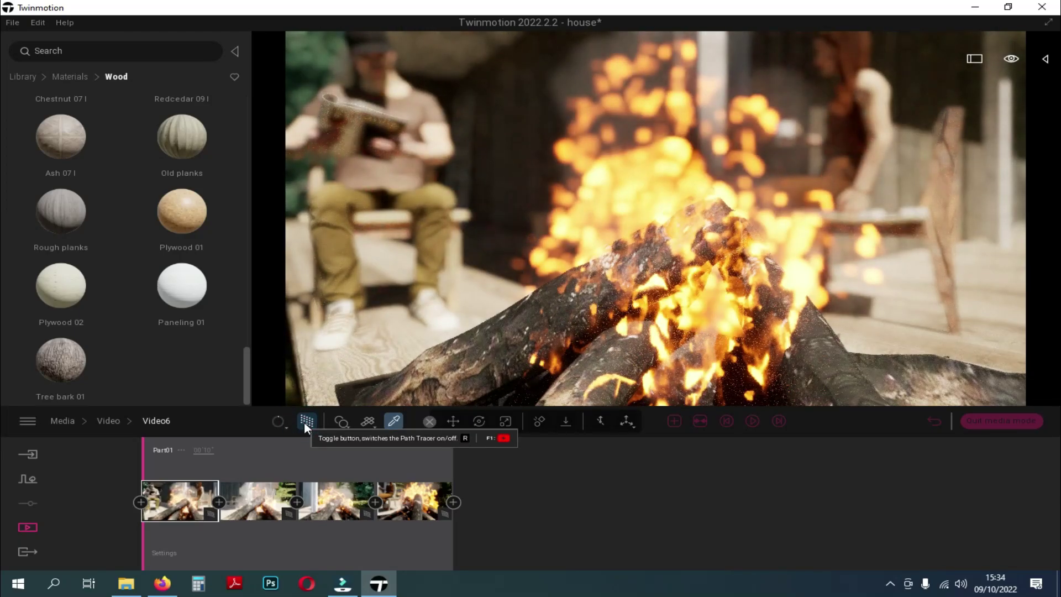
left_click(754, 420)
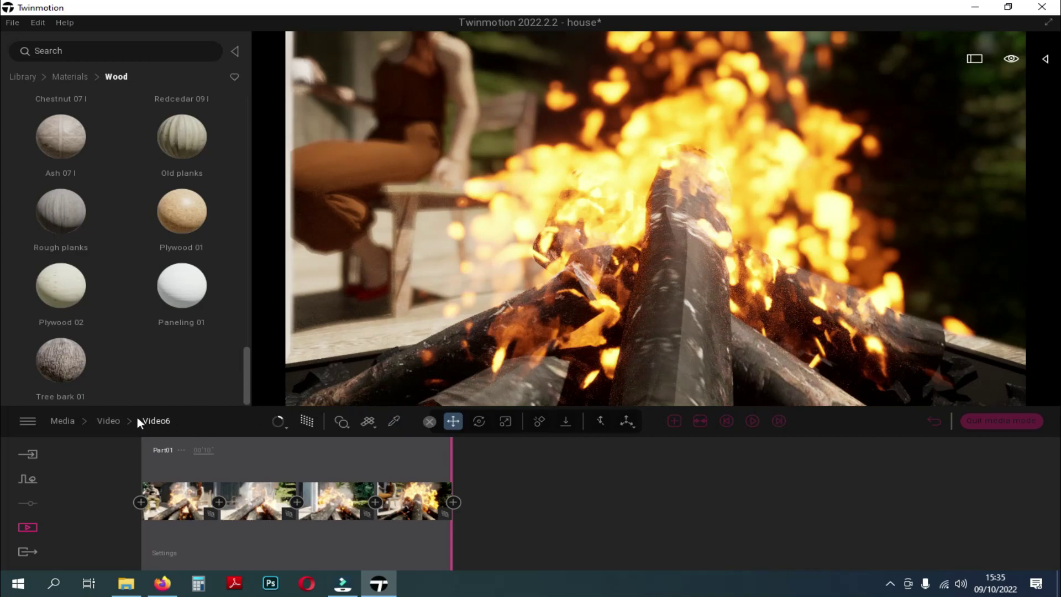
Open Video1 from the project's video list and play it back to check the lakeside shot
left_click(109, 422)
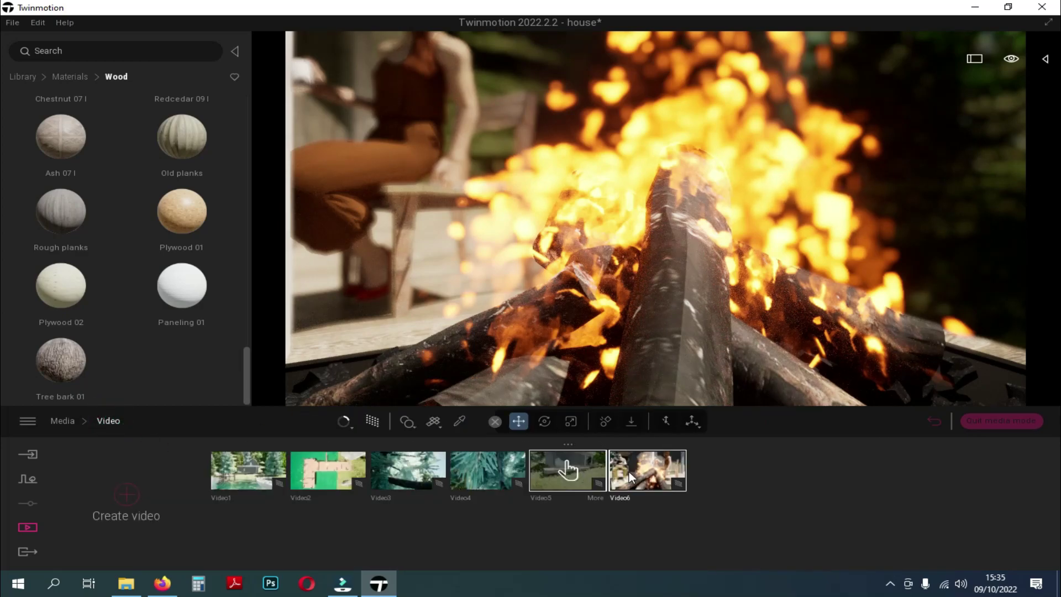
left_click(244, 464)
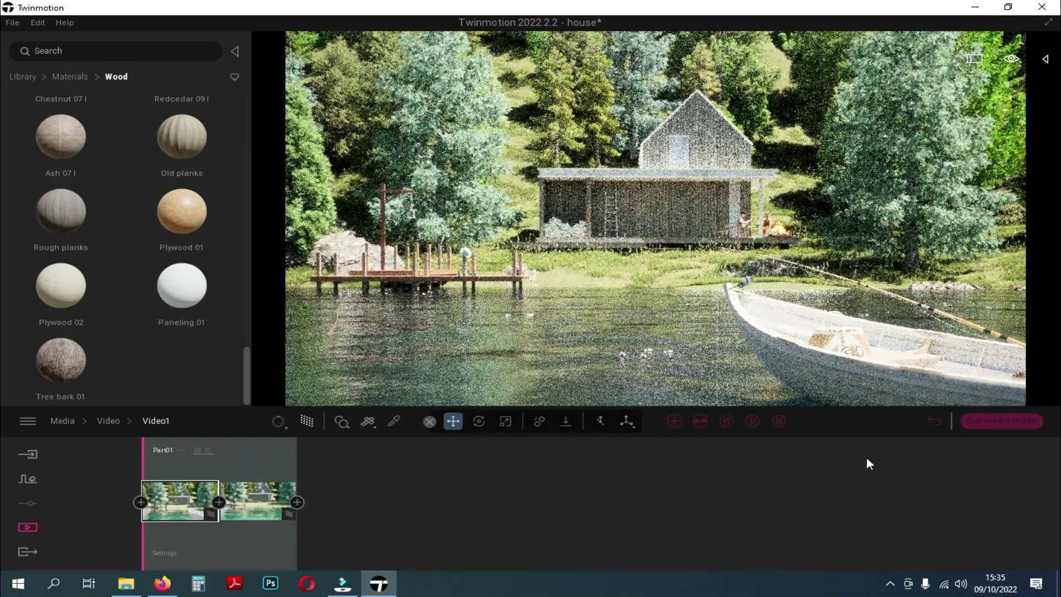
left_click(751, 422)
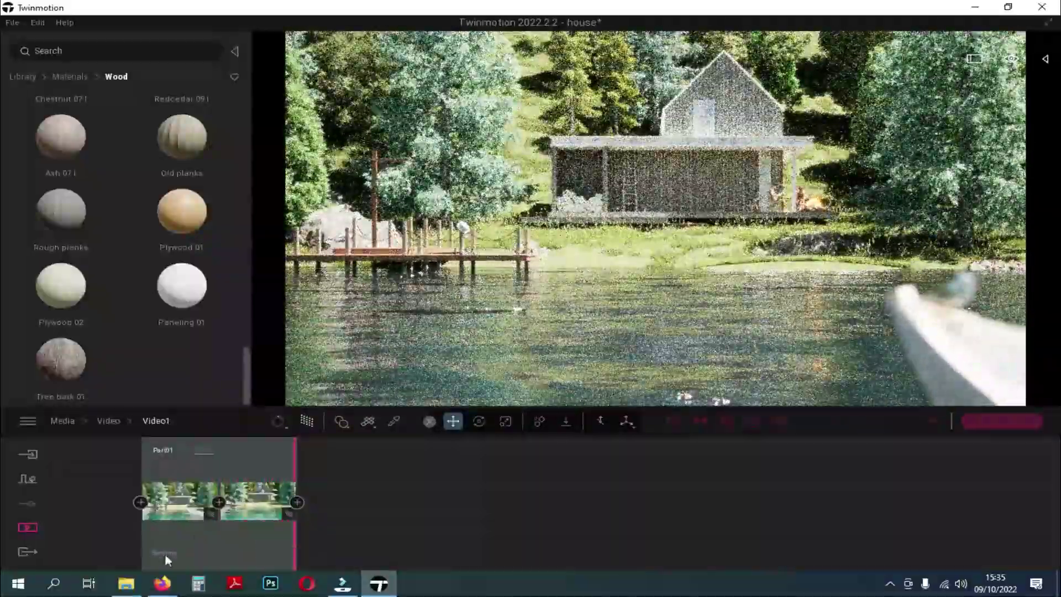
Switch the lighting environment of Video1 to Sky Light HDRI
left_click(165, 553)
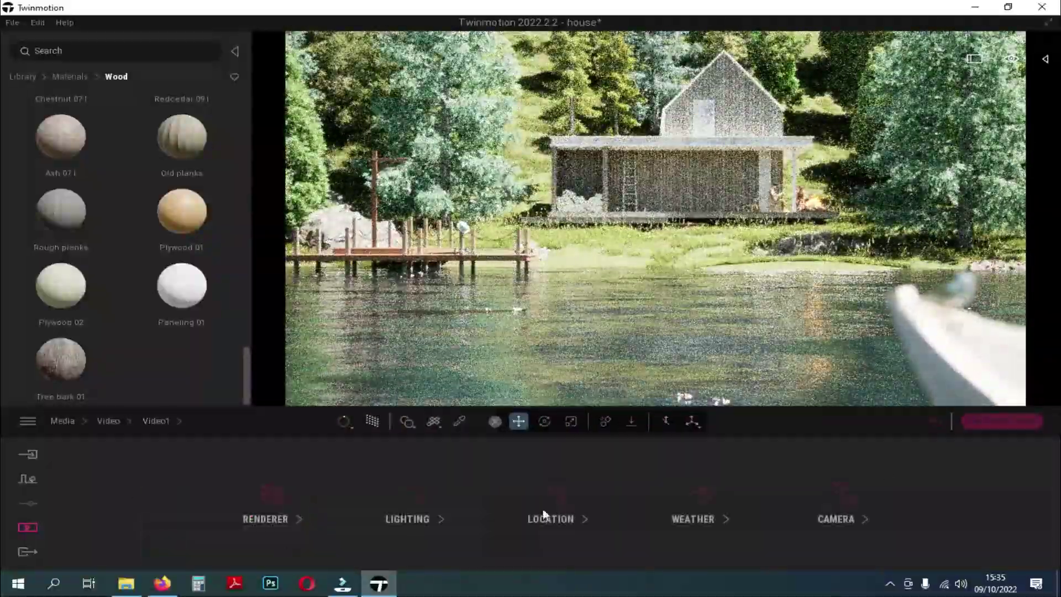
left_click(410, 497)
left_click(233, 500)
left_click(192, 410)
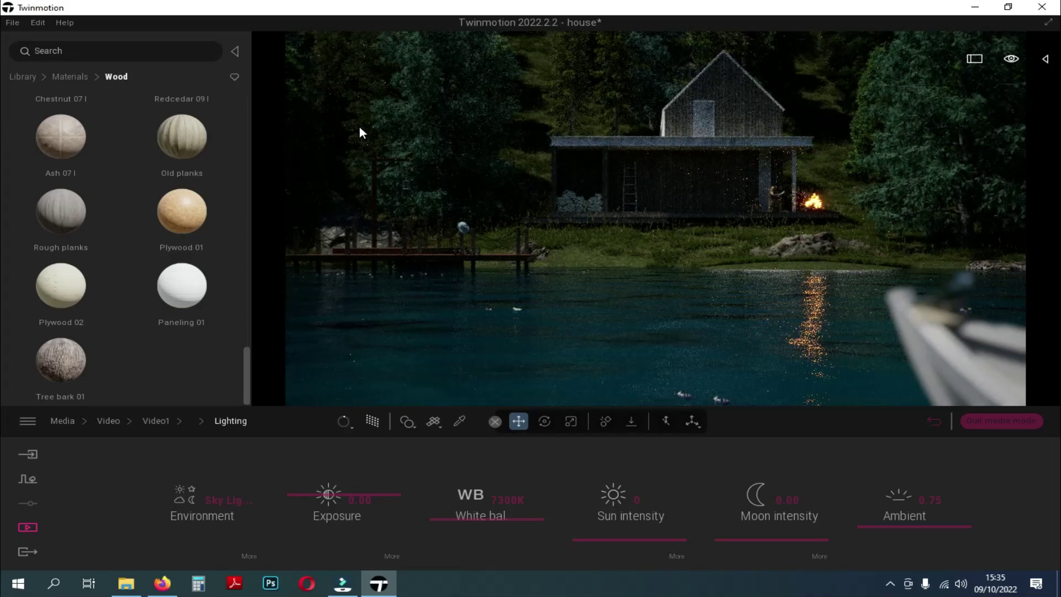
Find the cloudy morning and afternoon HDRI skies in the library and apply MoAf Cloudy 08 to Video1
left_click(26, 77)
left_click(64, 271)
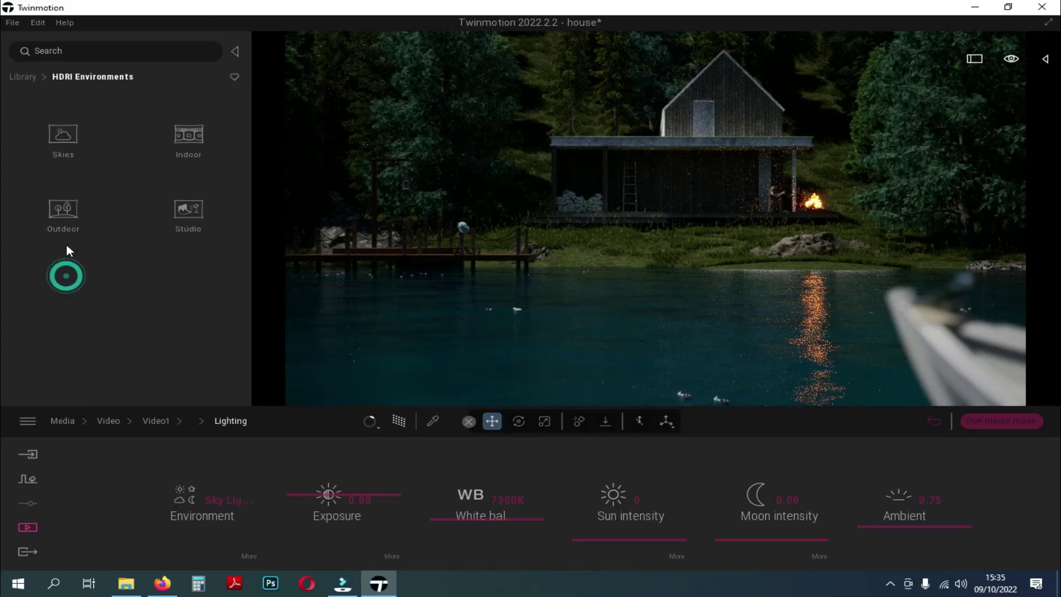
left_click(70, 140)
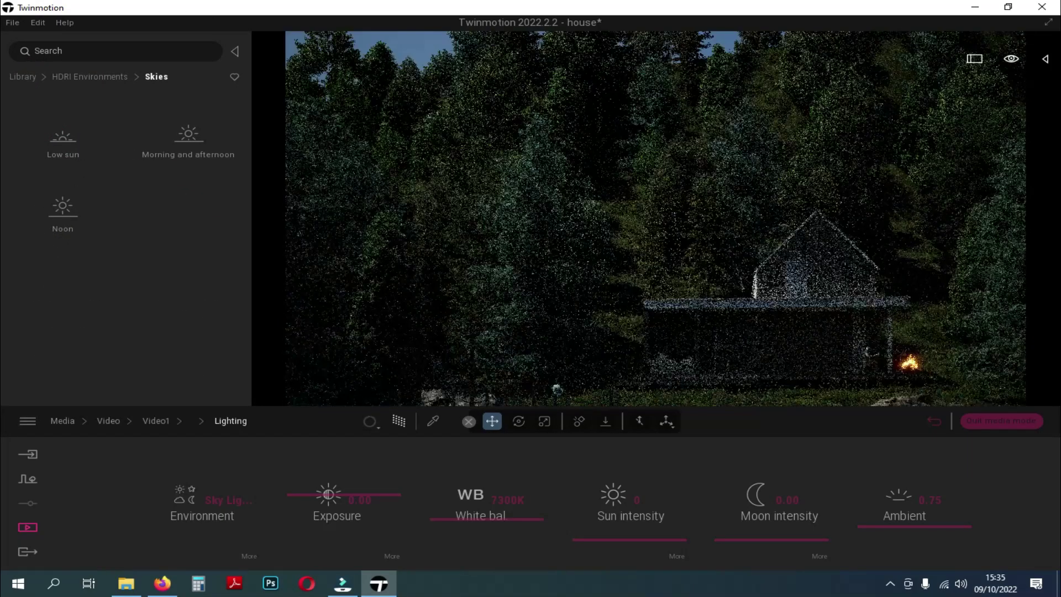
left_click(185, 139)
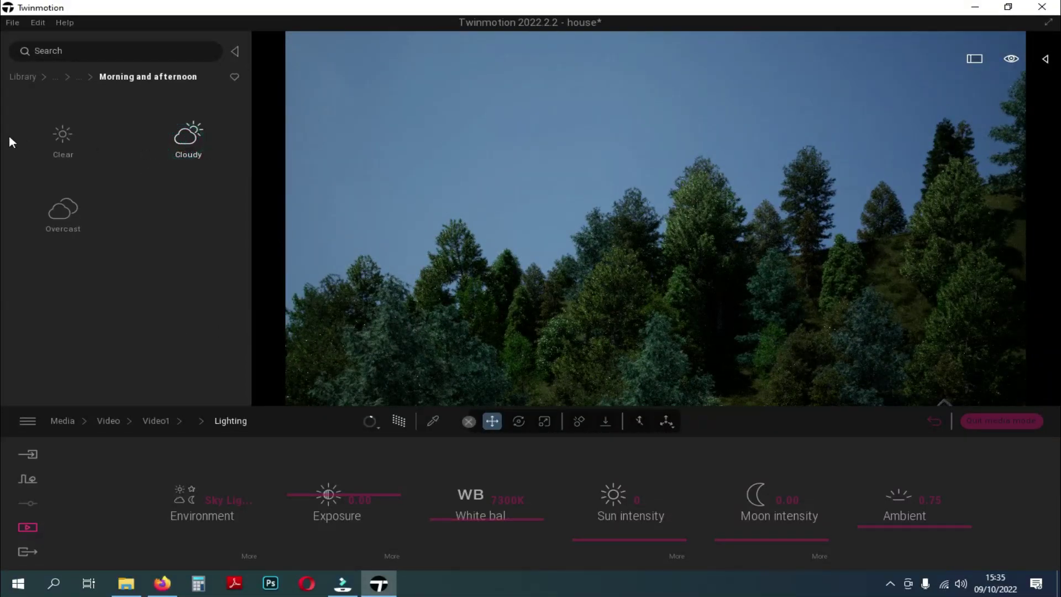
left_click(78, 78)
left_click(195, 145)
left_click(188, 147)
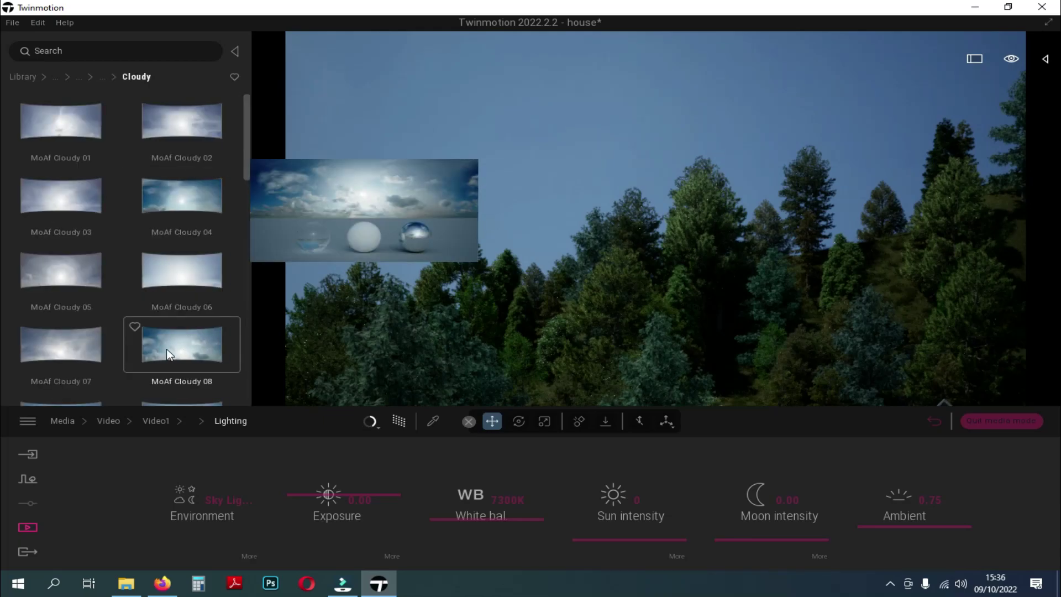
left_click_drag(167, 349, 469, 152)
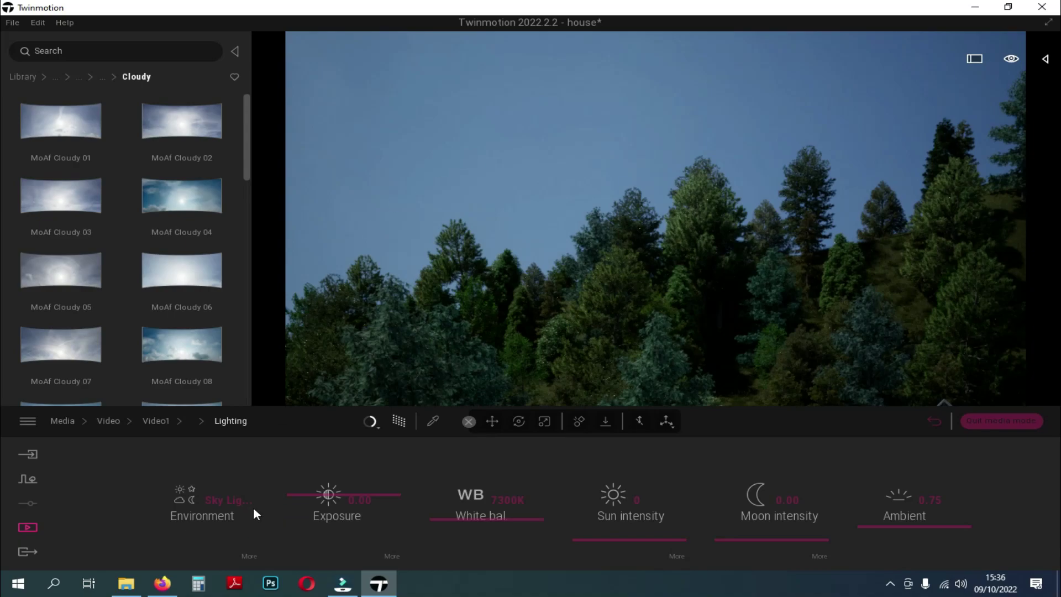
Set the HDRI sky's intensity to 3.00 and the sun intensity to 5 for Video1
left_click(253, 556)
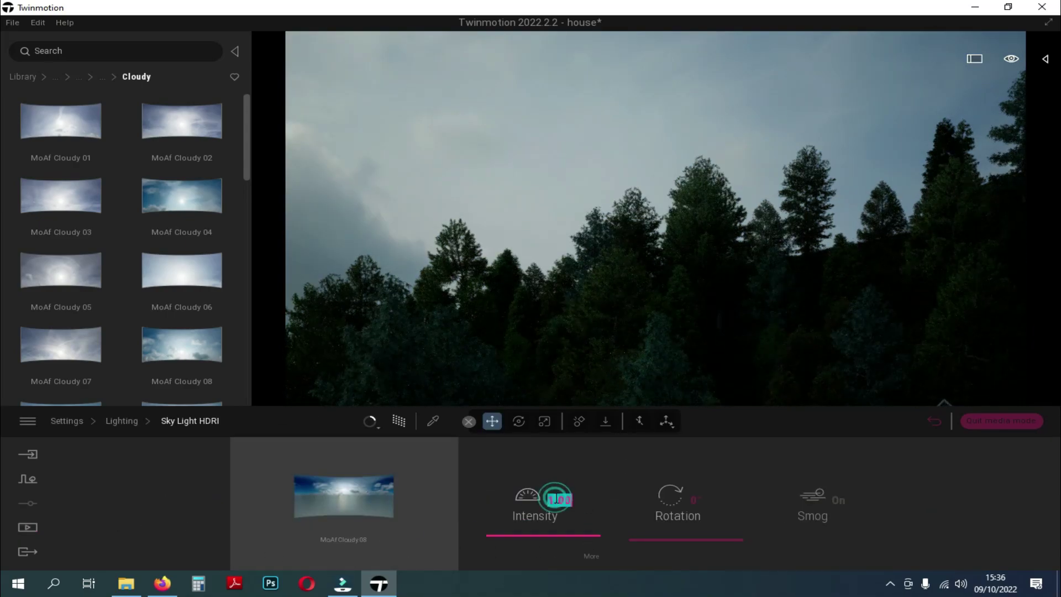
type("3")
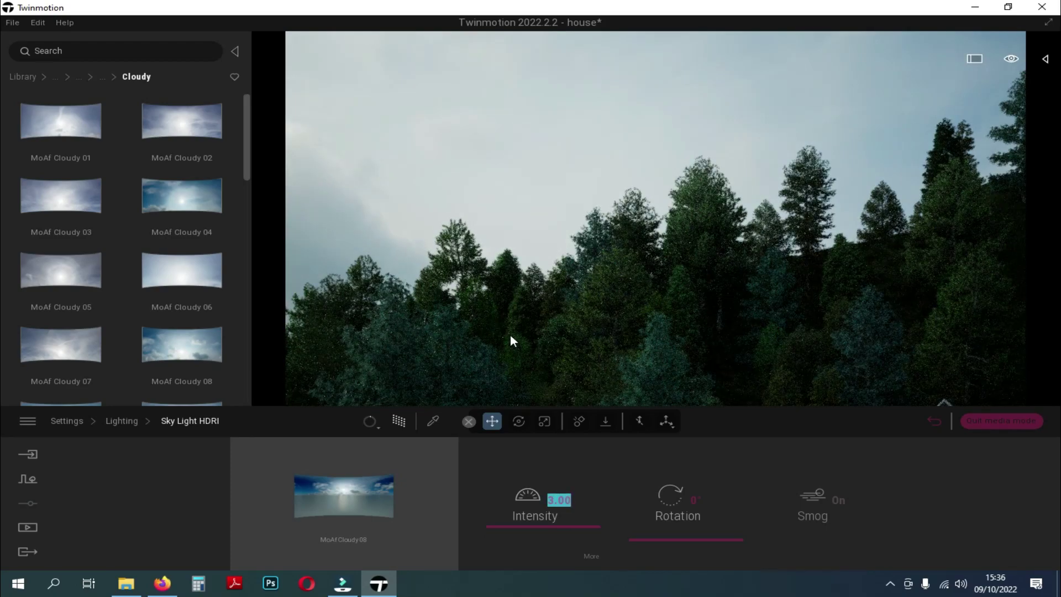
key("Return")
left_click(122, 421)
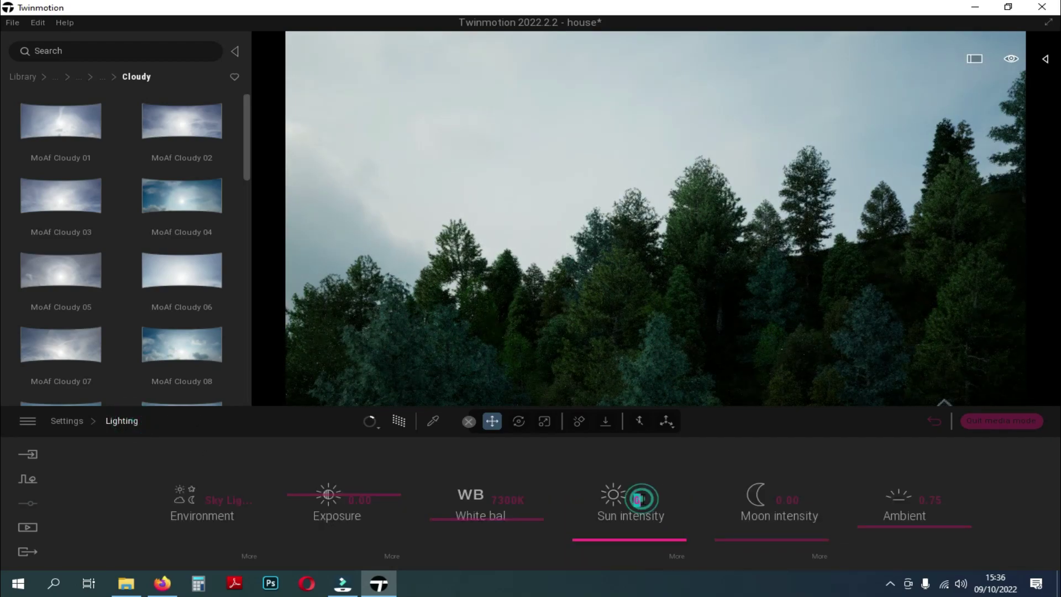
type("5")
key("Return")
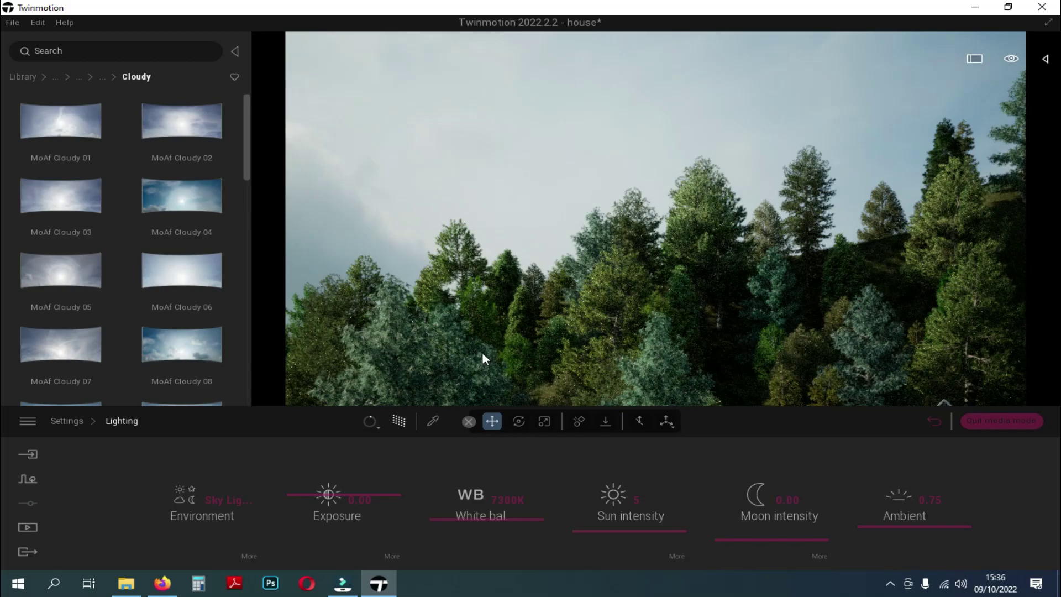
Reopen Video1 from the video list and play it back with the new sky lighting
left_click(28, 527)
left_click(486, 496)
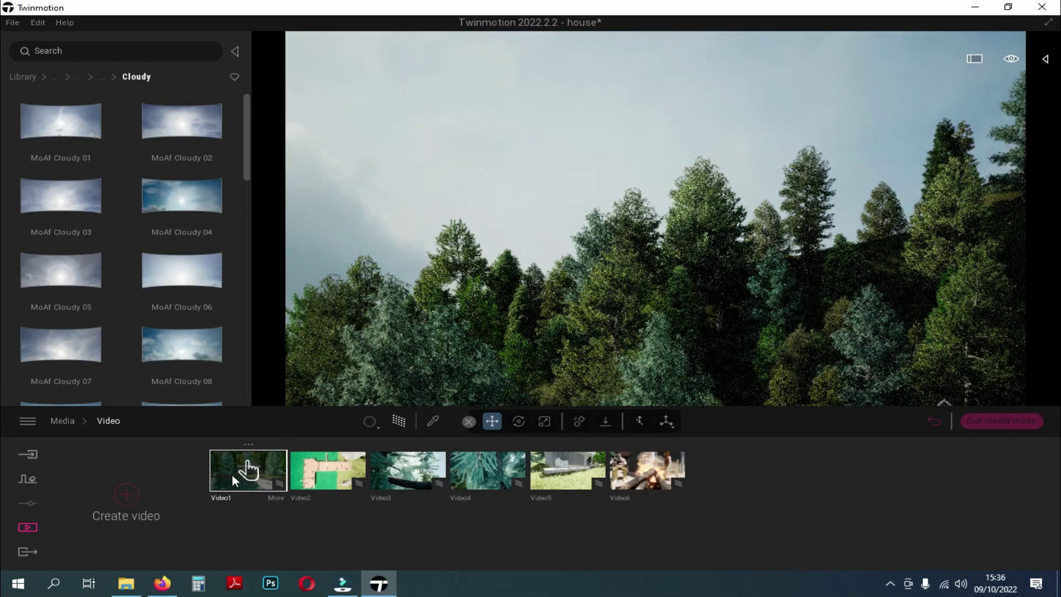
left_click(232, 474)
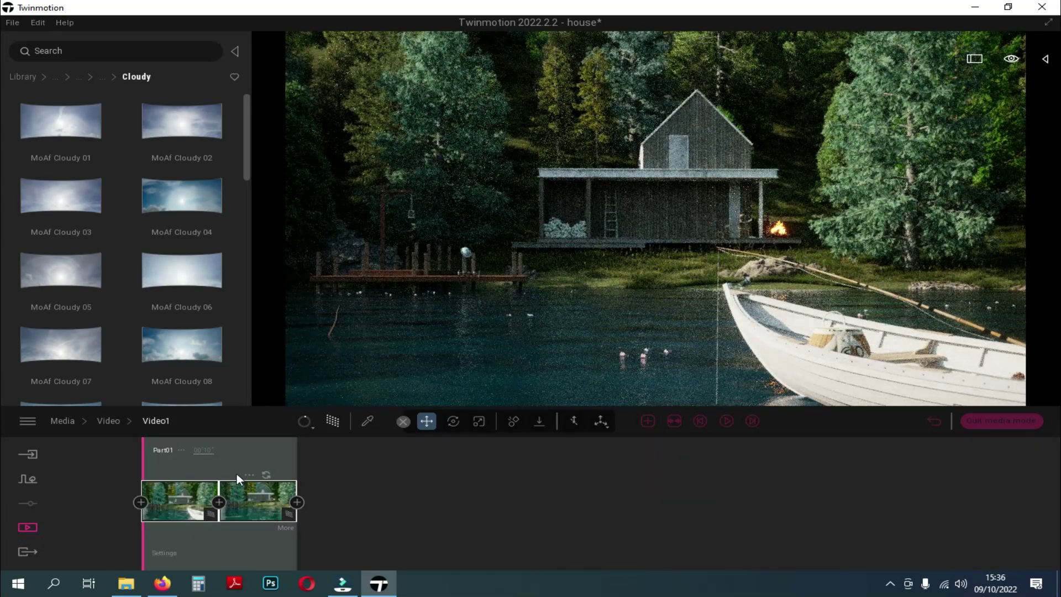
left_click(726, 420)
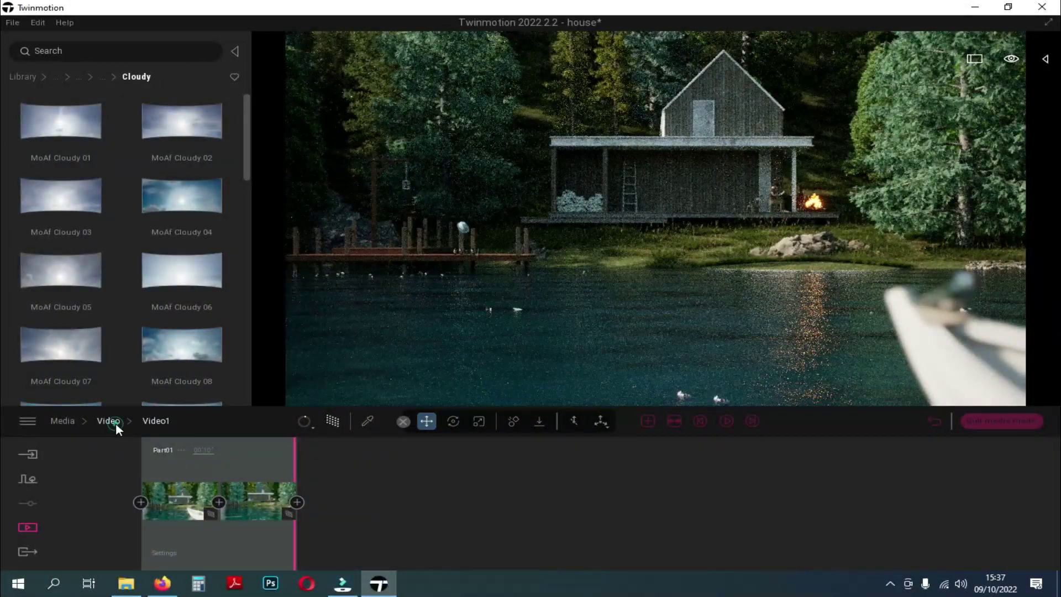
Review Video1's Sky Light HDRI settings and its output format, and return to the video list
left_click(109, 422)
left_click(271, 499)
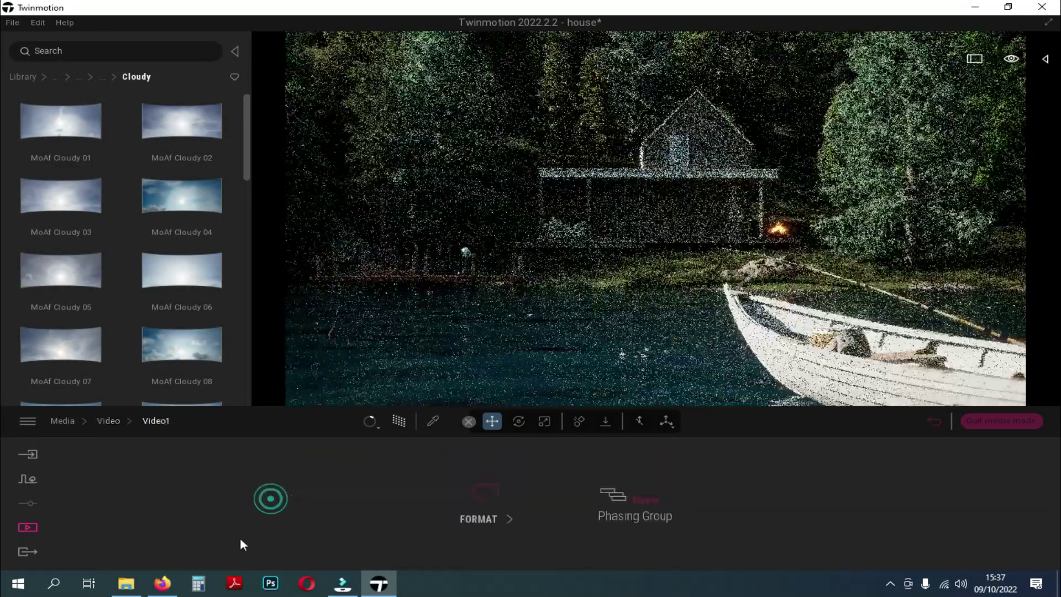
left_click(109, 421)
left_click(226, 453)
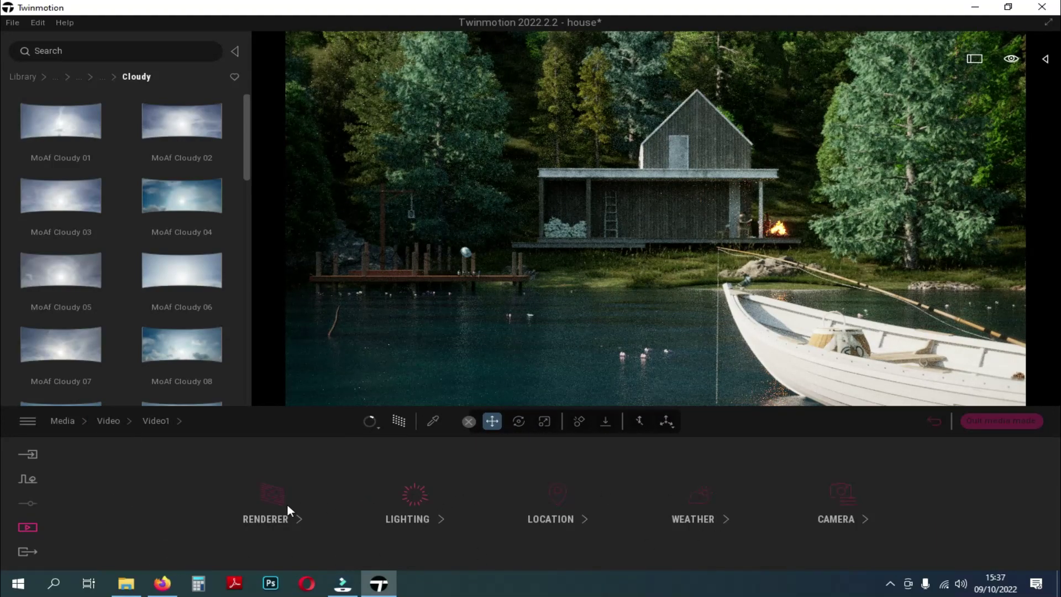
left_click(416, 511)
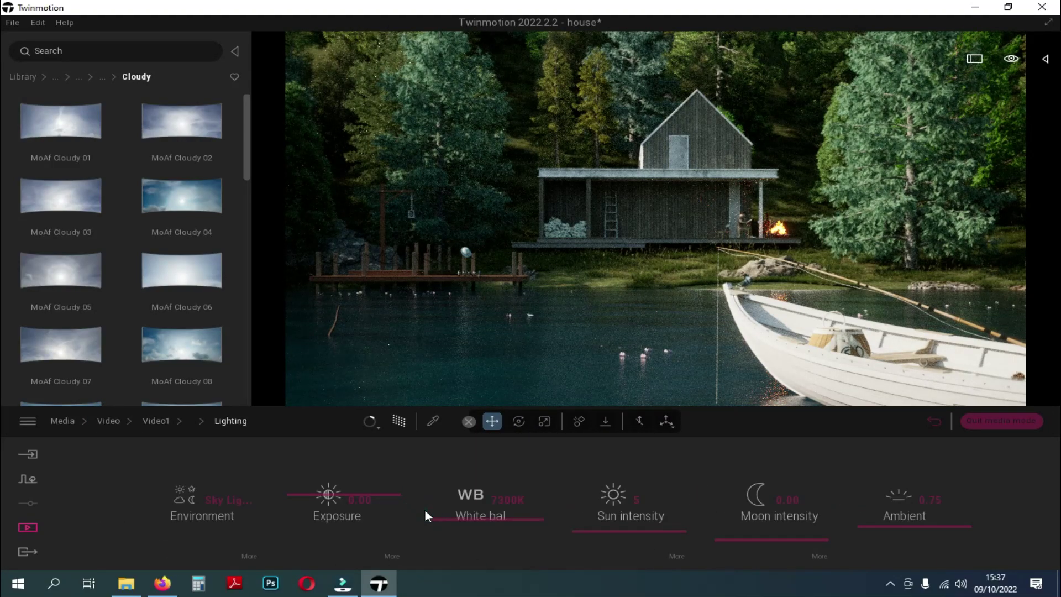
left_click(250, 554)
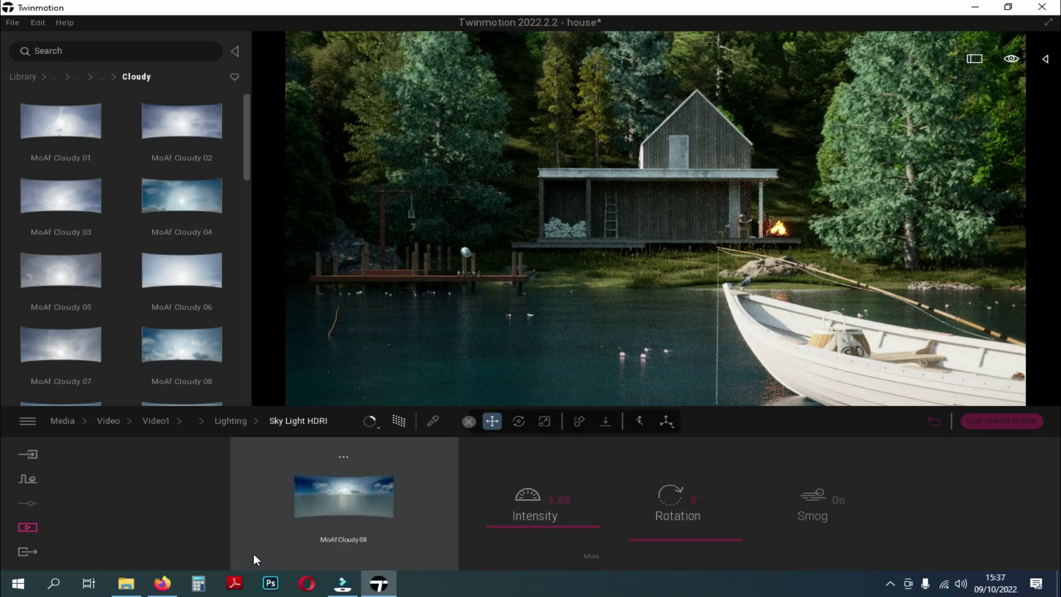
left_click(119, 424)
left_click(277, 500)
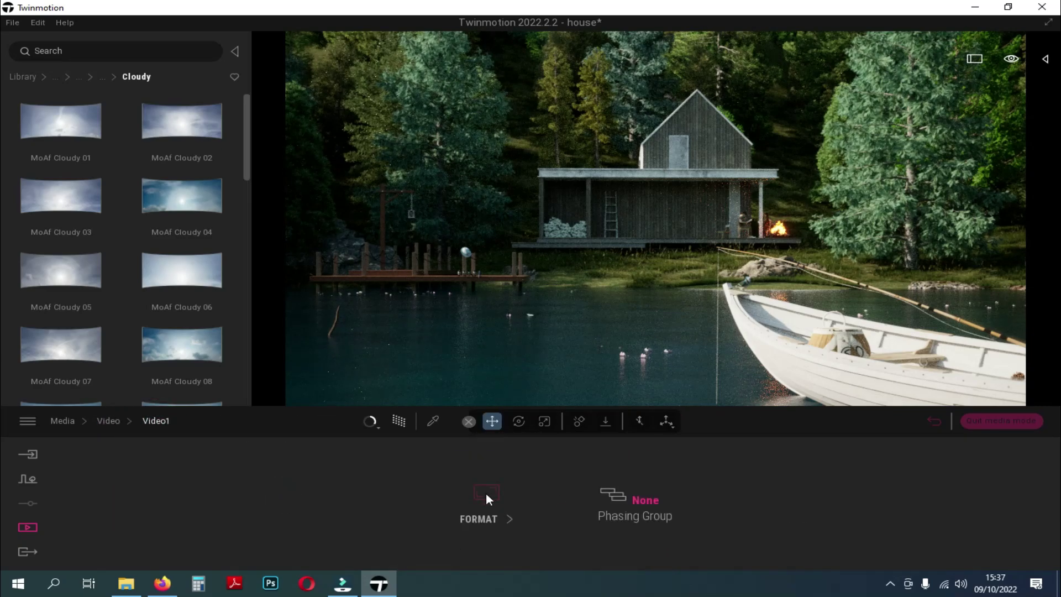
left_click(484, 517)
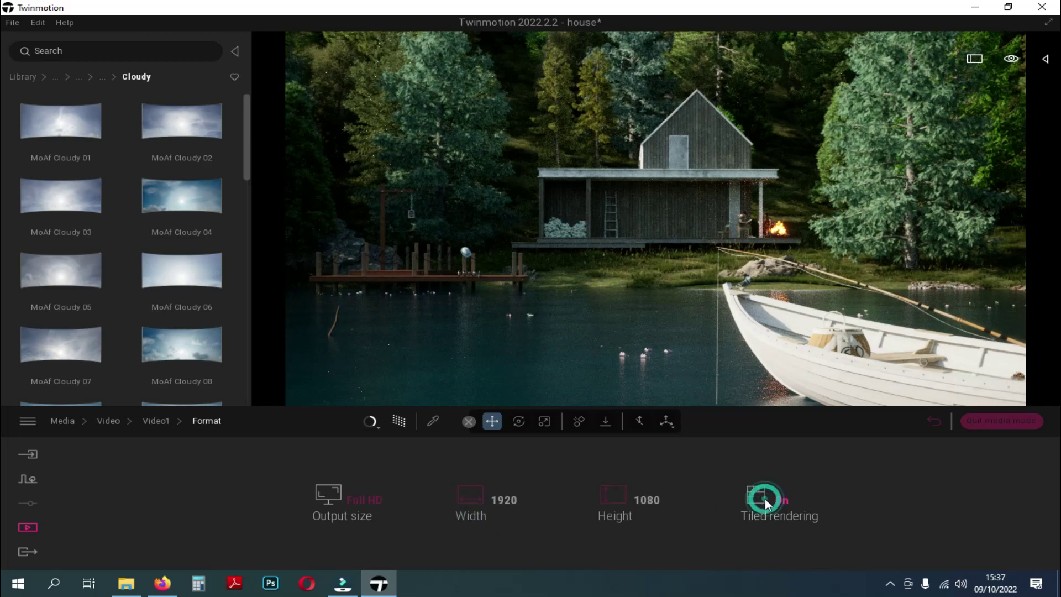
left_click(155, 421)
left_click(107, 420)
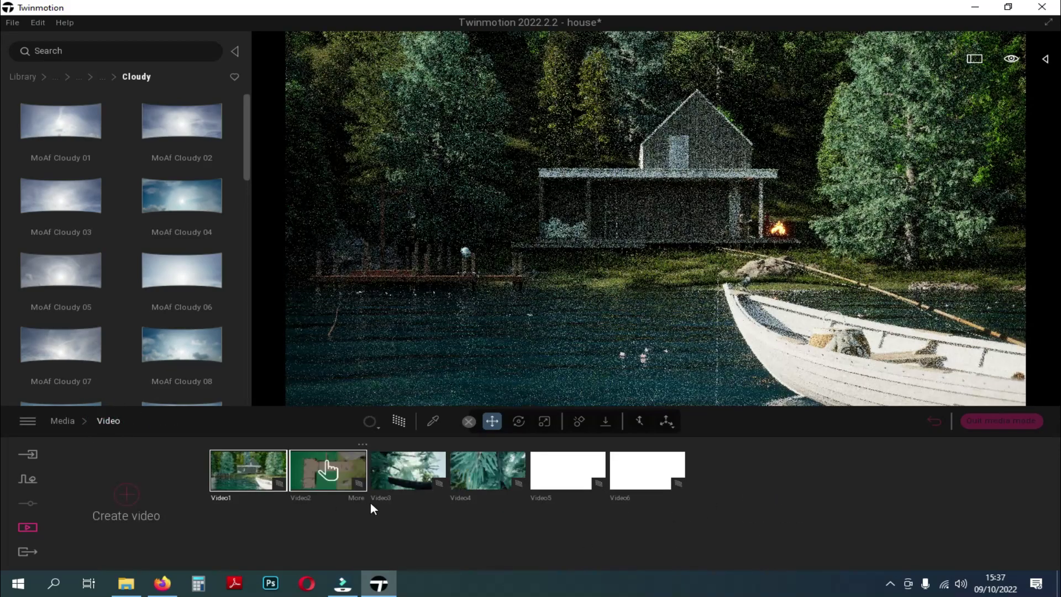
Check Video2's format and phasing options, and open Video2 on its first keyframe
left_click(356, 497)
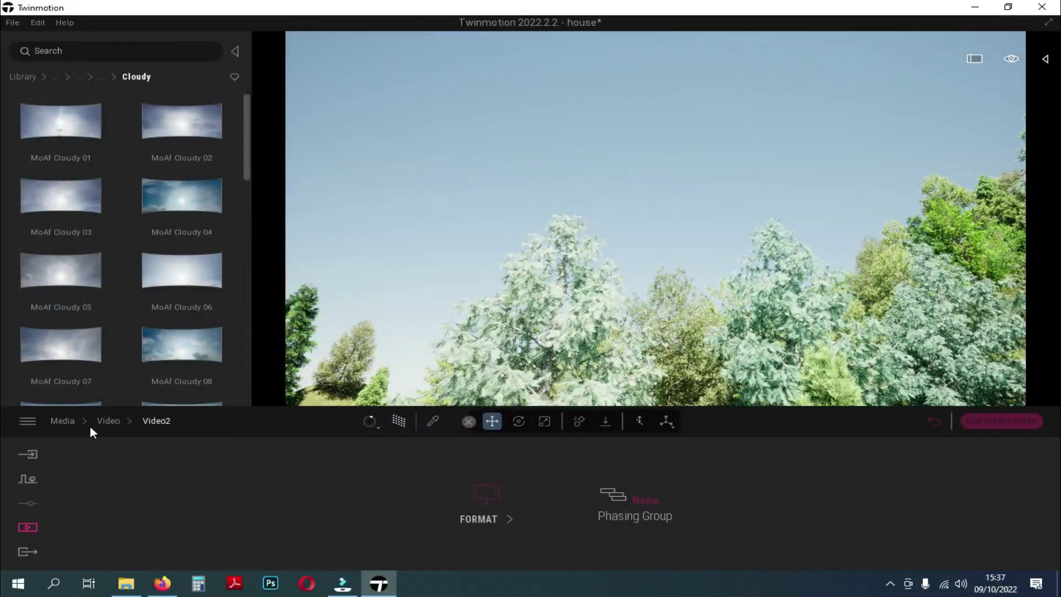
left_click(102, 423)
left_click(350, 493)
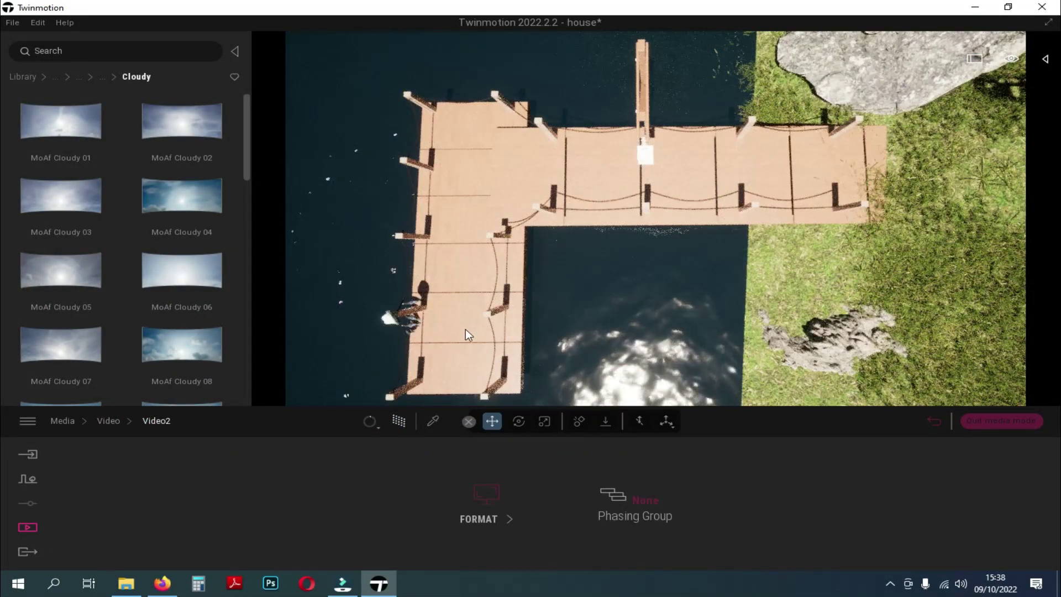
left_click(116, 420)
left_click(327, 470)
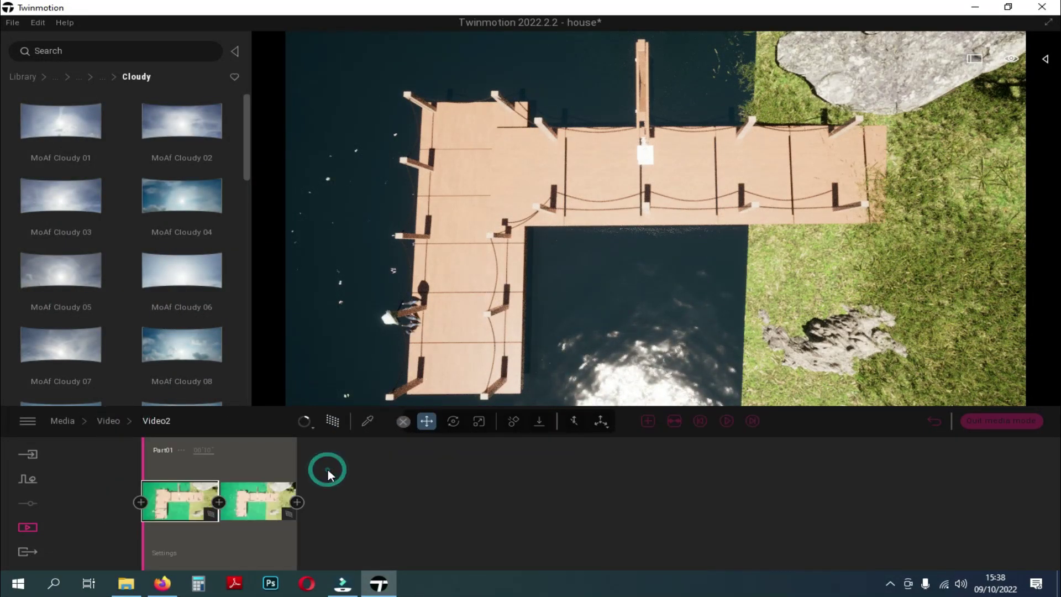
Light Video2 with the MoAf Cloudy 08 HDRI sky, setting its intensity to 3.00 and the sun intensity to 5
left_click(176, 555)
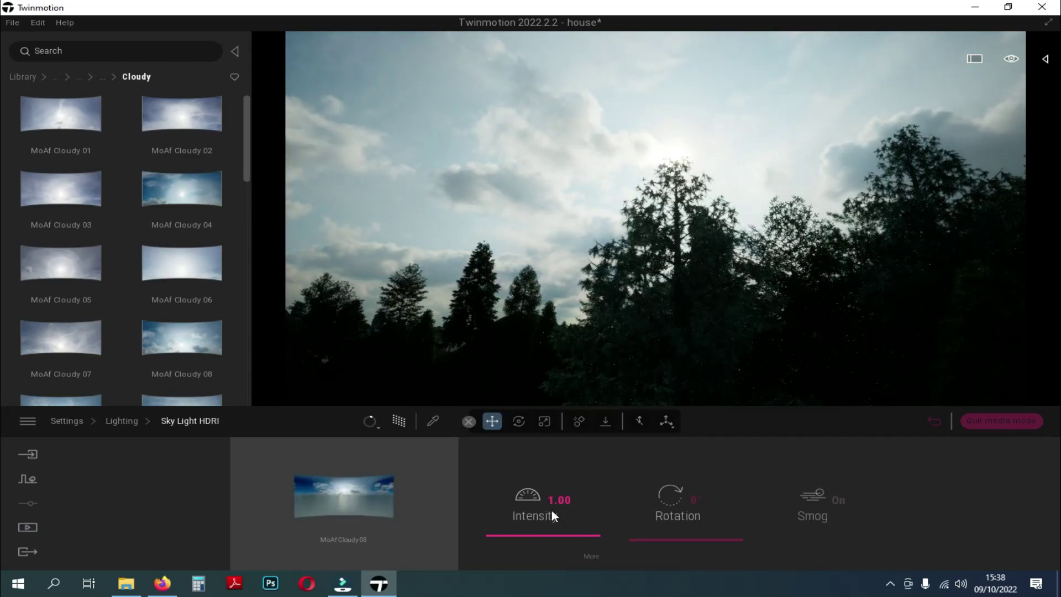
type("3")
key("Return")
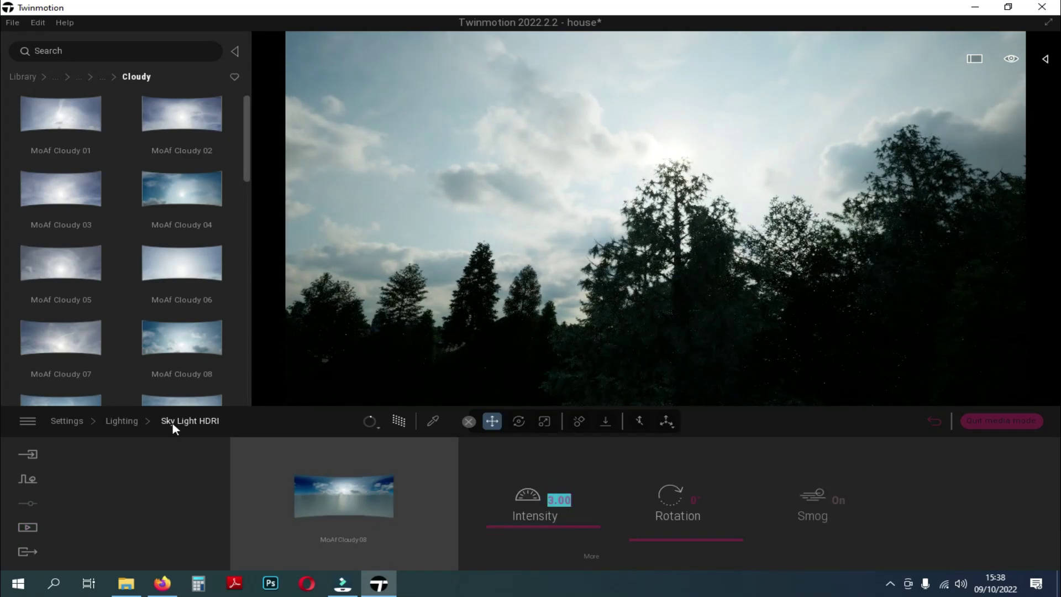
left_click(123, 421)
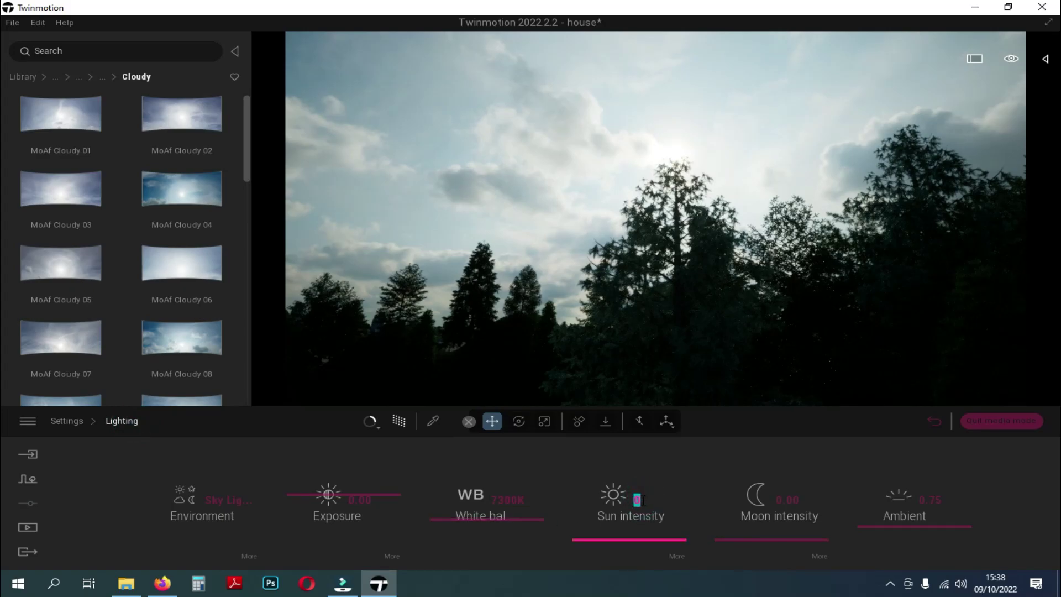
type("5")
key("Return")
right_click_drag(656, 218, 636, 331)
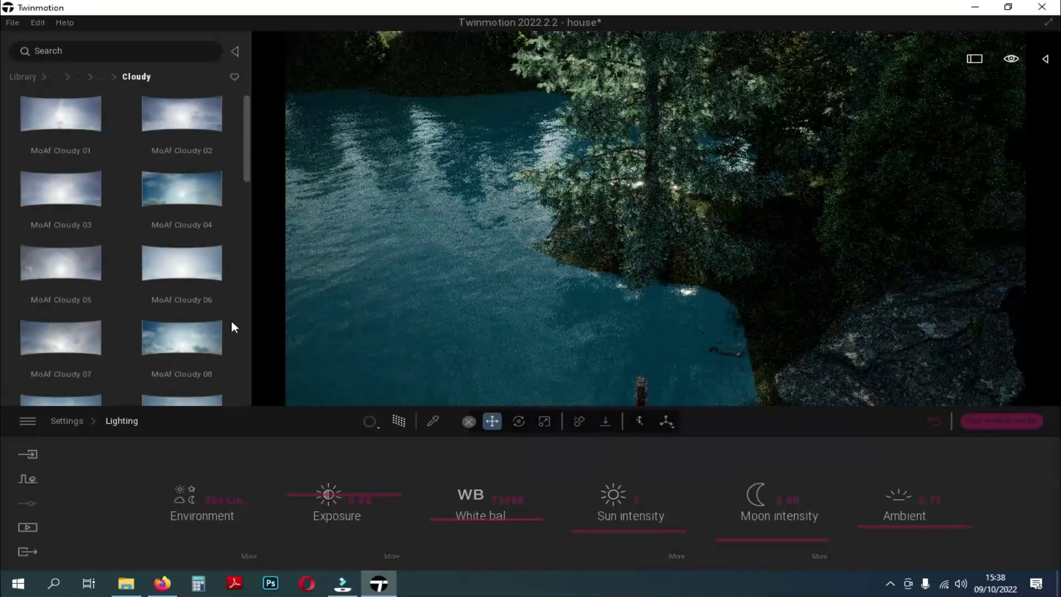
Reopen Video2 from the video list and frame a low grassy lakeside view towards the pier
left_click(32, 528)
left_click(343, 500)
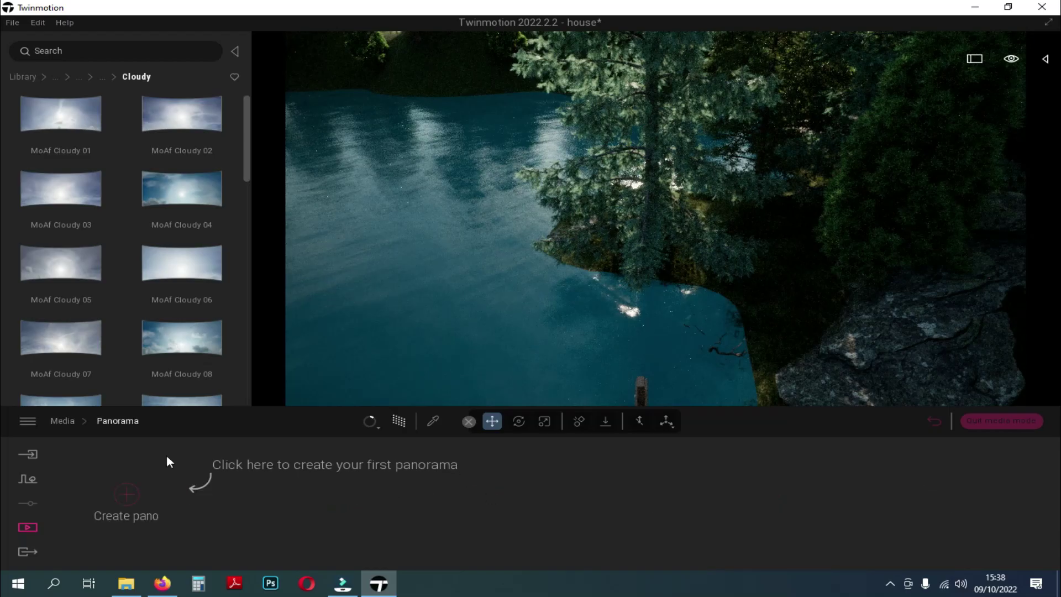
left_click(454, 486)
double_click(347, 465)
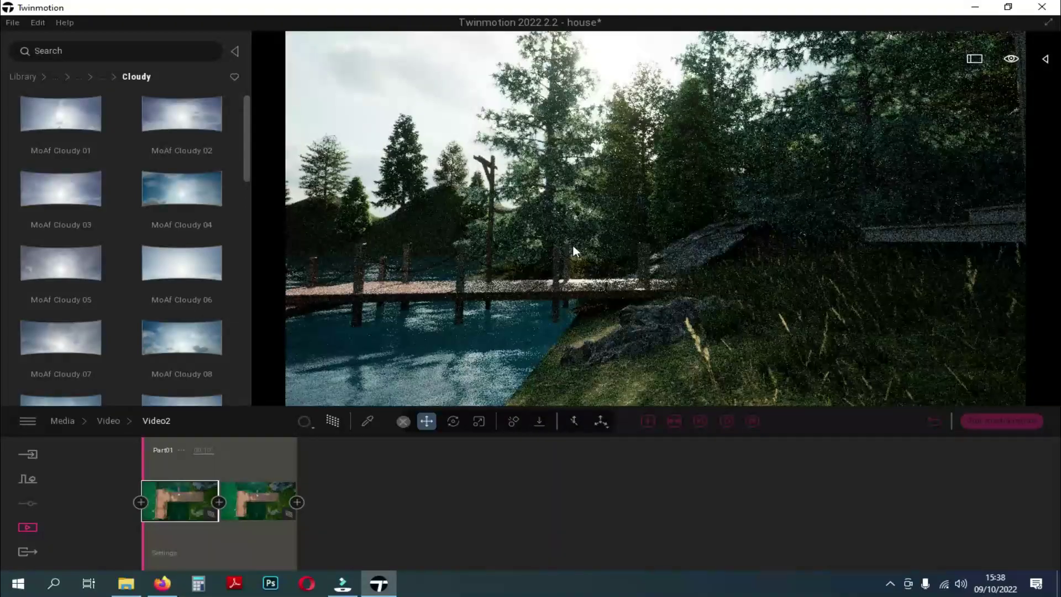
Turn on Parallelism in the camera settings of Video2's first keyframe and return to its timeline
mouse_move(202, 501)
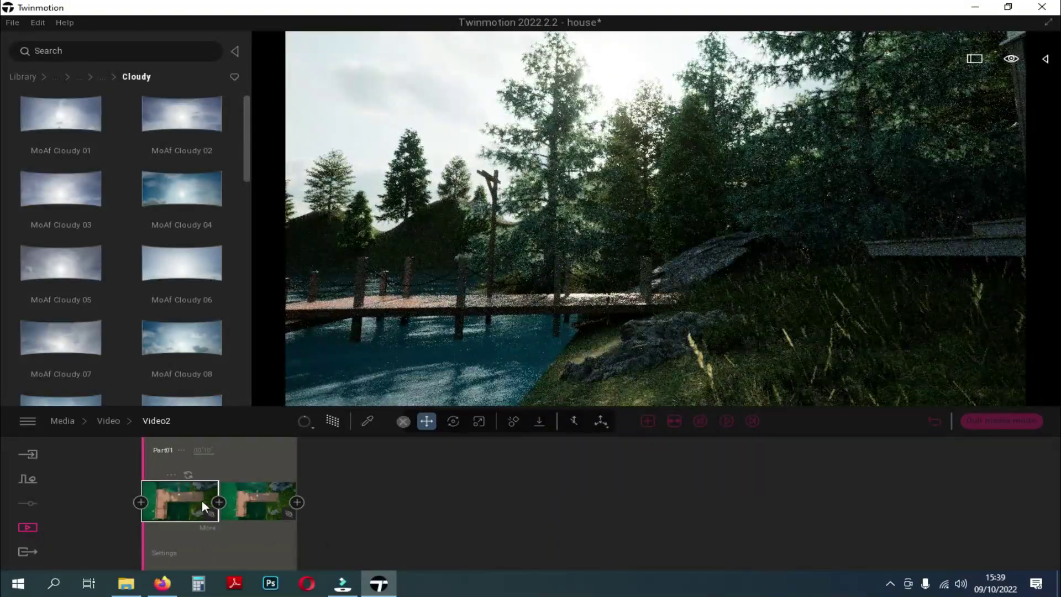
left_click(207, 527)
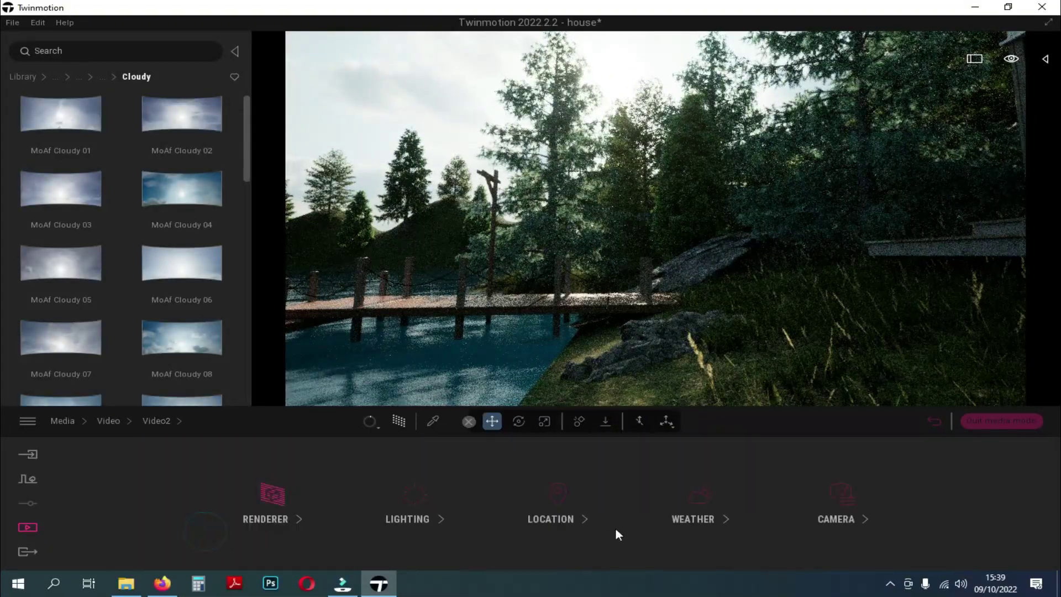
left_click(841, 493)
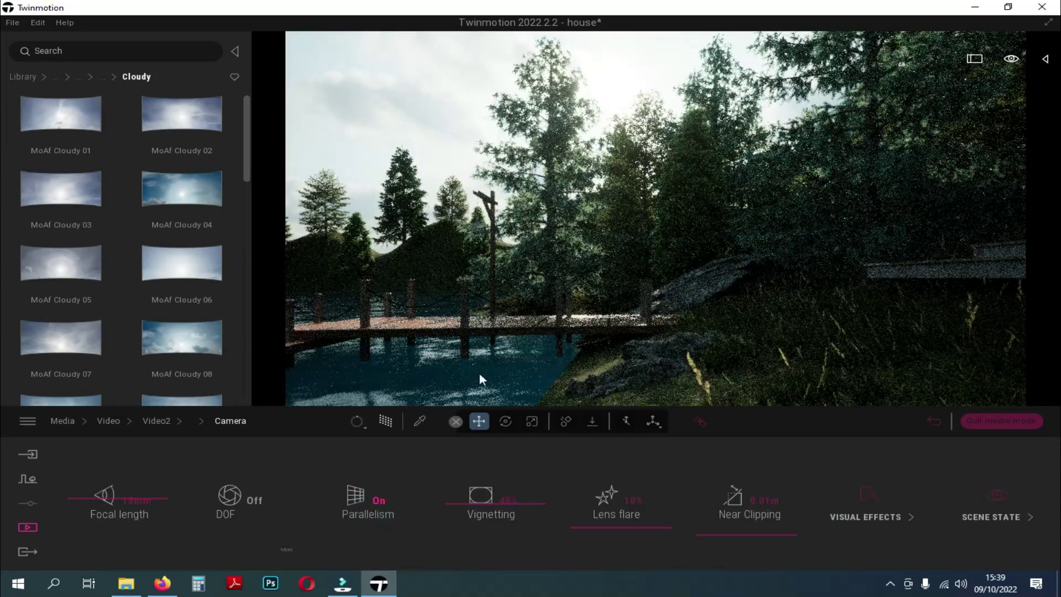
left_click(156, 422)
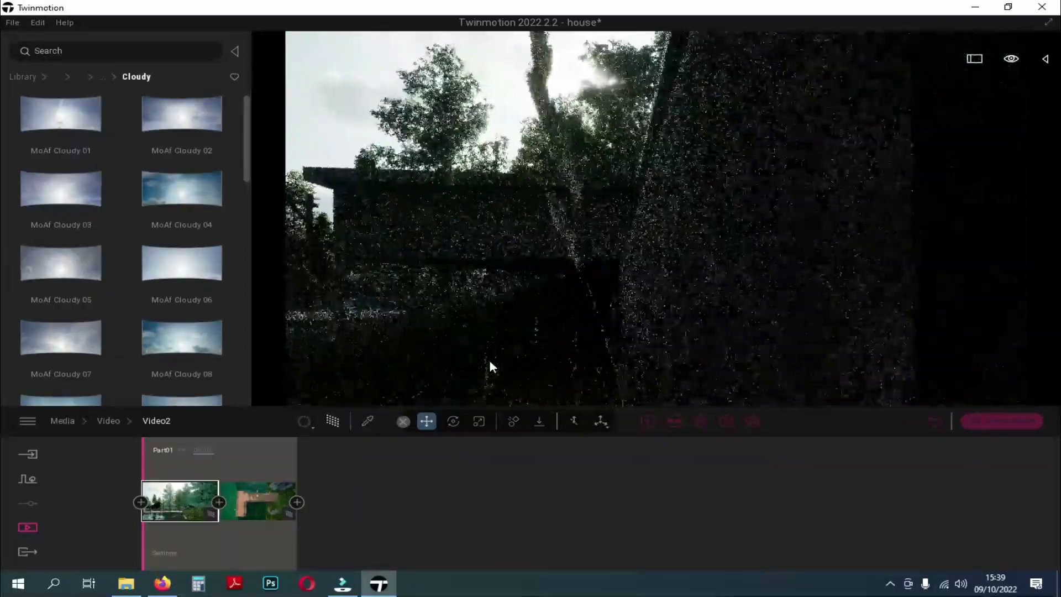
Update Video2's first keyframe with a low view beside the cabin and its second with the pier view, and play it back
left_click(188, 475)
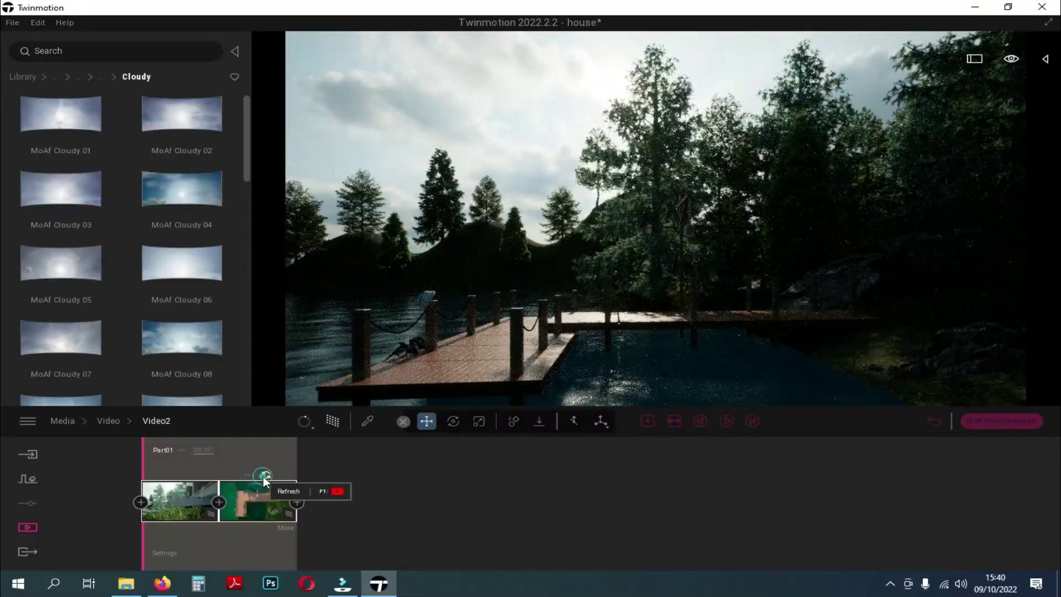
left_click(728, 422)
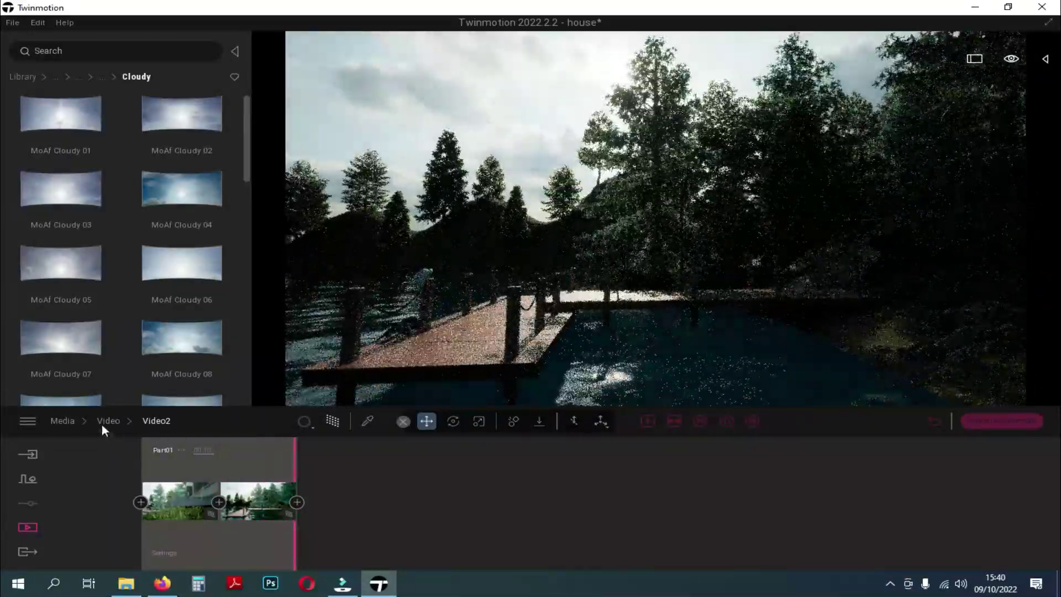
left_click(268, 489)
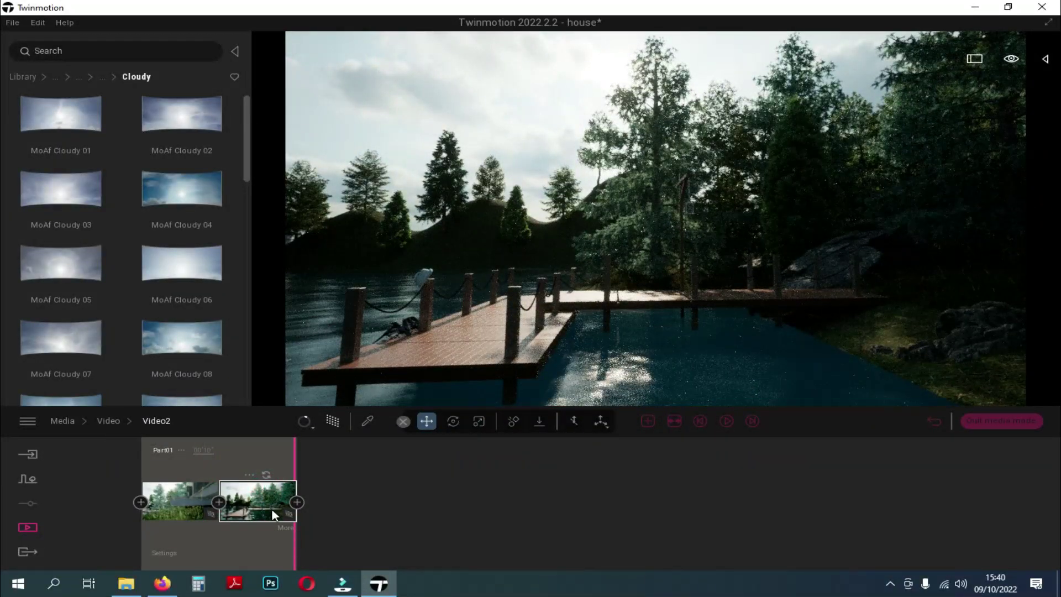
left_click(189, 505)
Turn on Parallelism in the camera settings of Video2's second keyframe and return to the video list
left_click(247, 499)
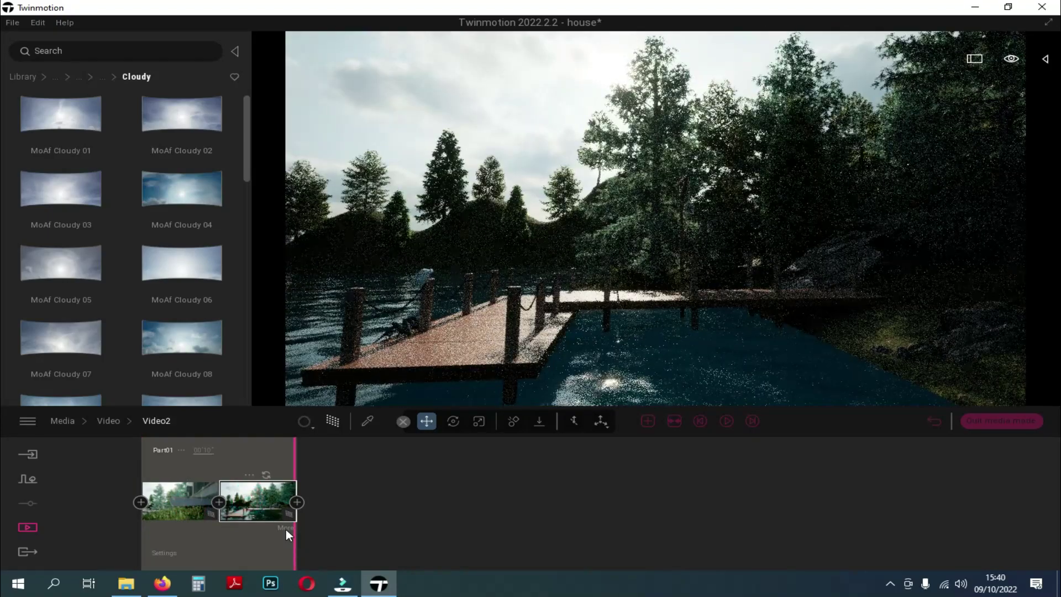
left_click(286, 529)
left_click(844, 494)
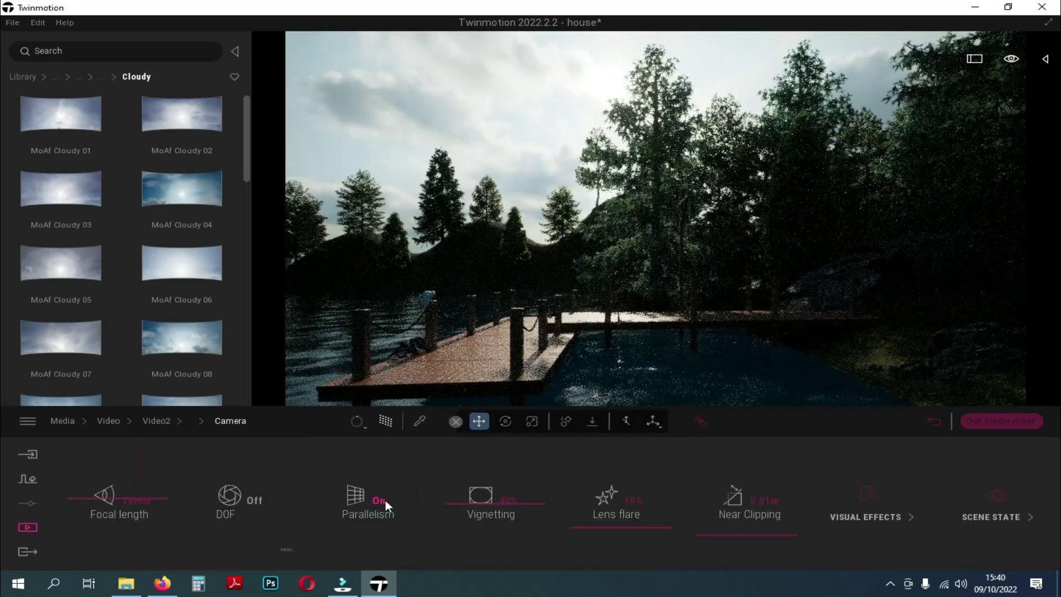
left_click(109, 420)
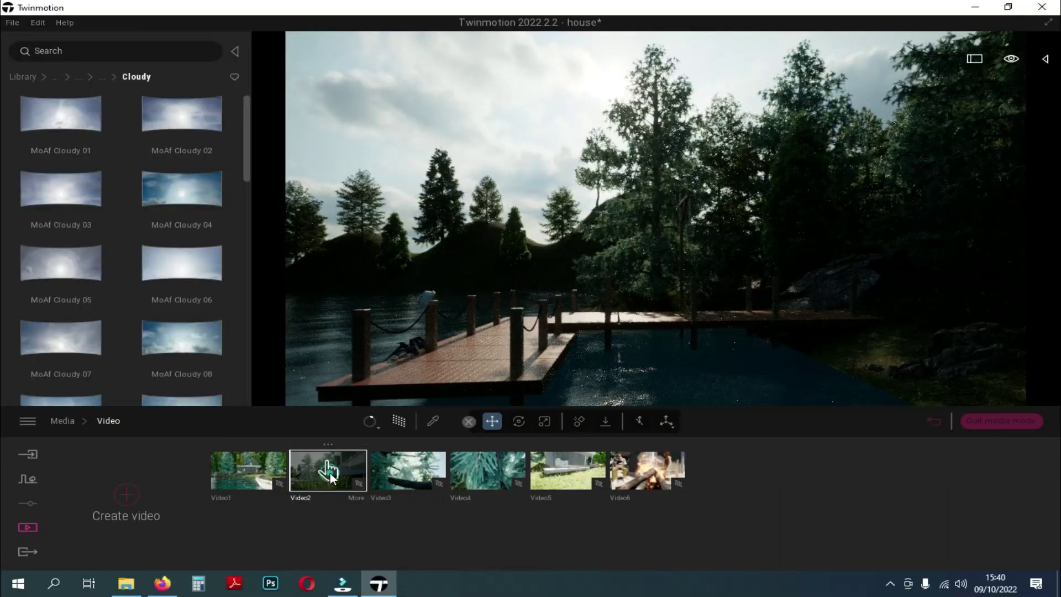
Play back Video2, and reopen Video1 and Video2 to check their views and lighting
left_click(328, 470)
left_click(725, 423)
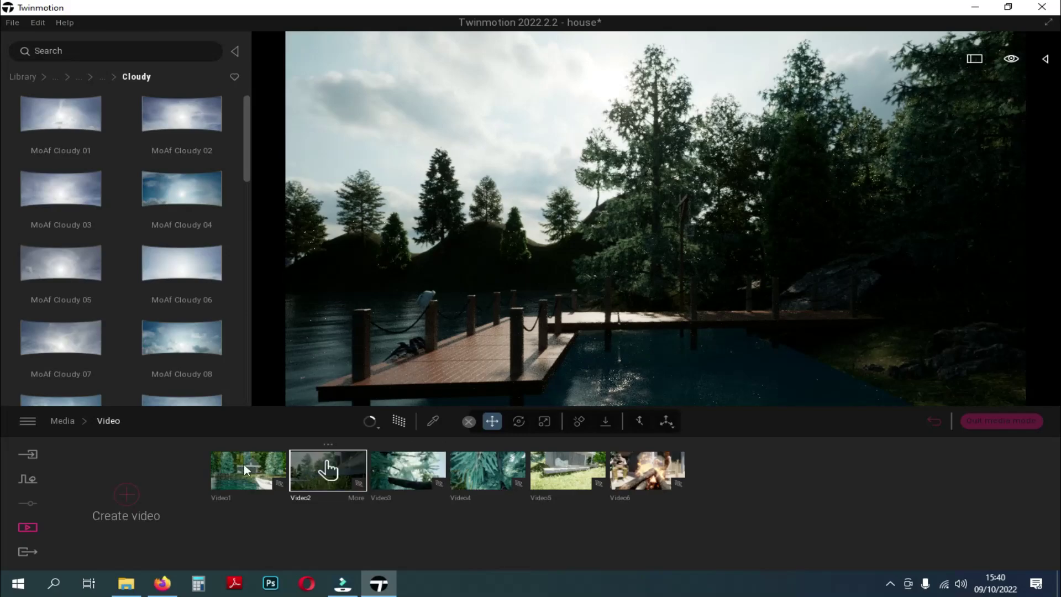
double_click(248, 470)
left_click(109, 422)
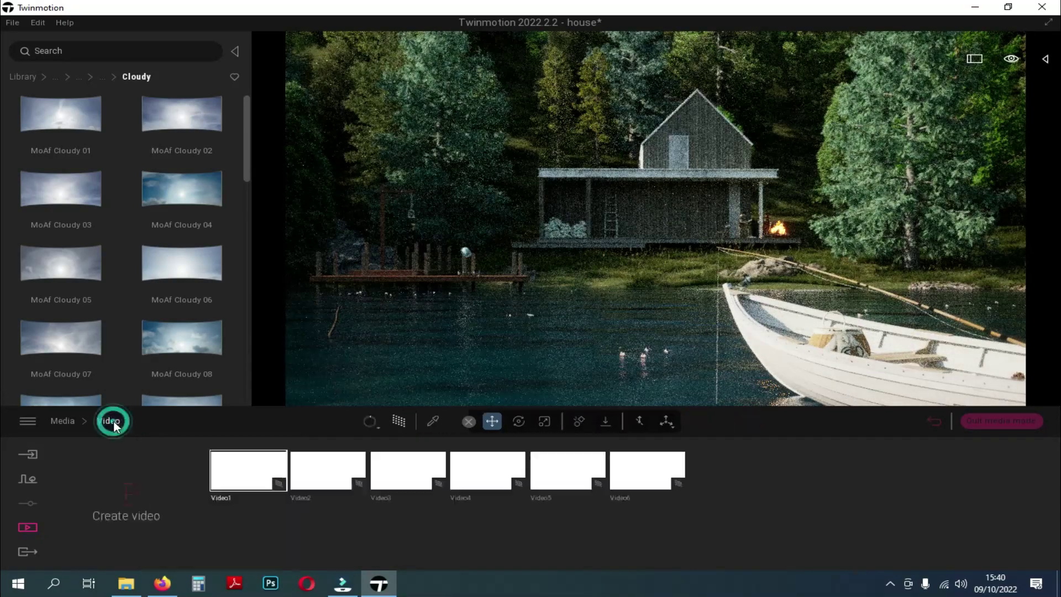
double_click(311, 462)
left_click(116, 421)
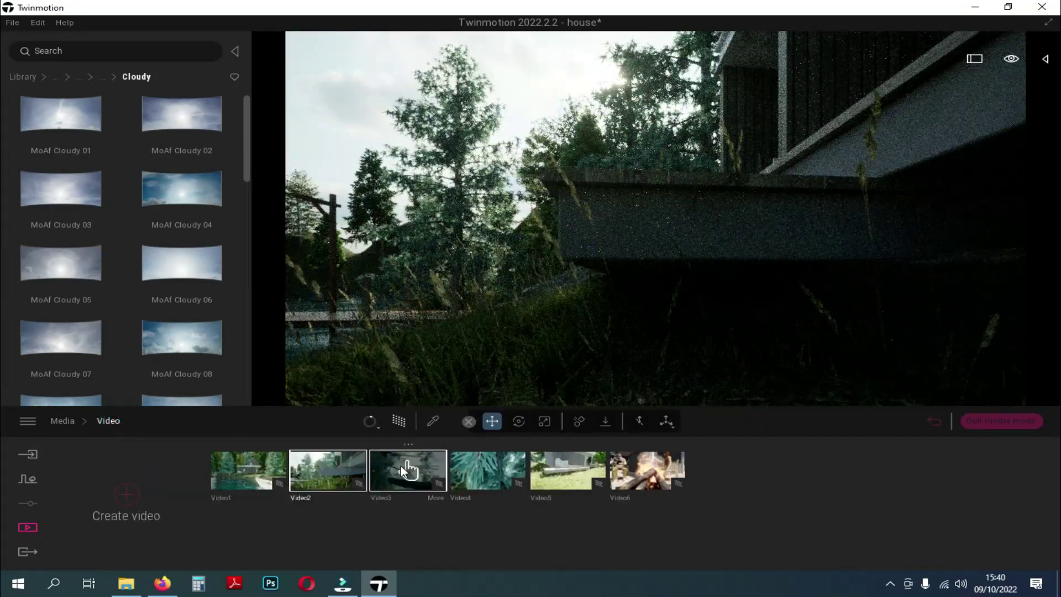
Open Video3's lighting settings, switch its environment to Sky Light HDRI and apply the MoAf Cloudy 08 sky
double_click(400, 464)
left_click(166, 553)
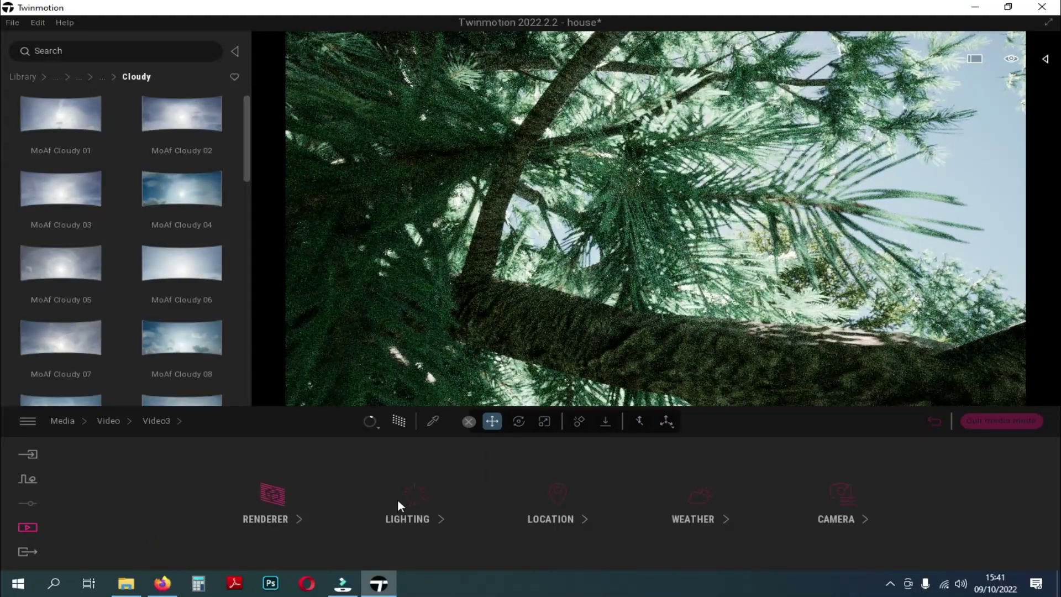
left_click(397, 501)
left_click(225, 498)
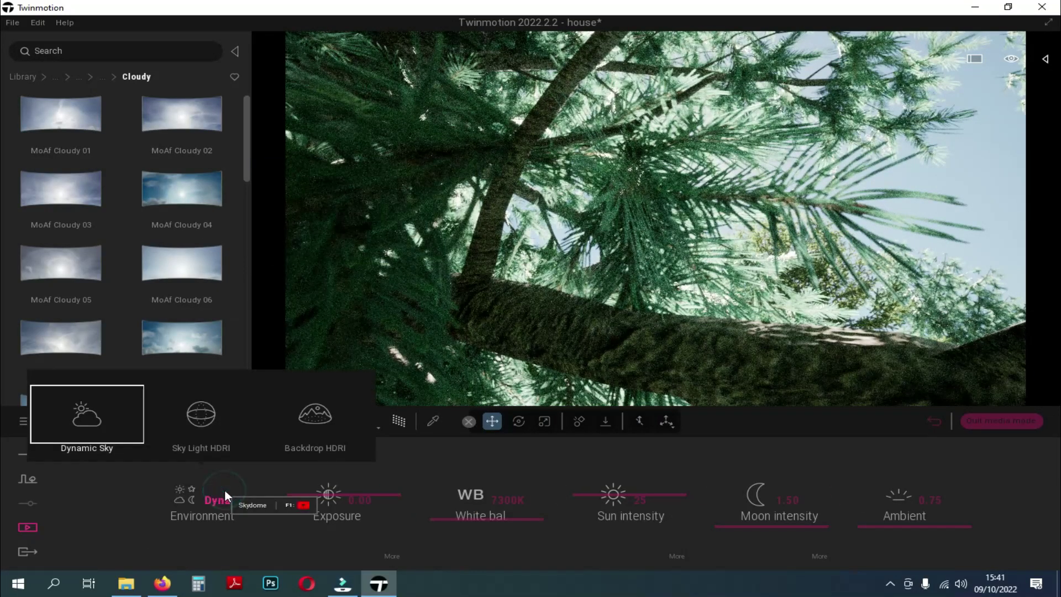
left_click(201, 415)
mouse_move(184, 328)
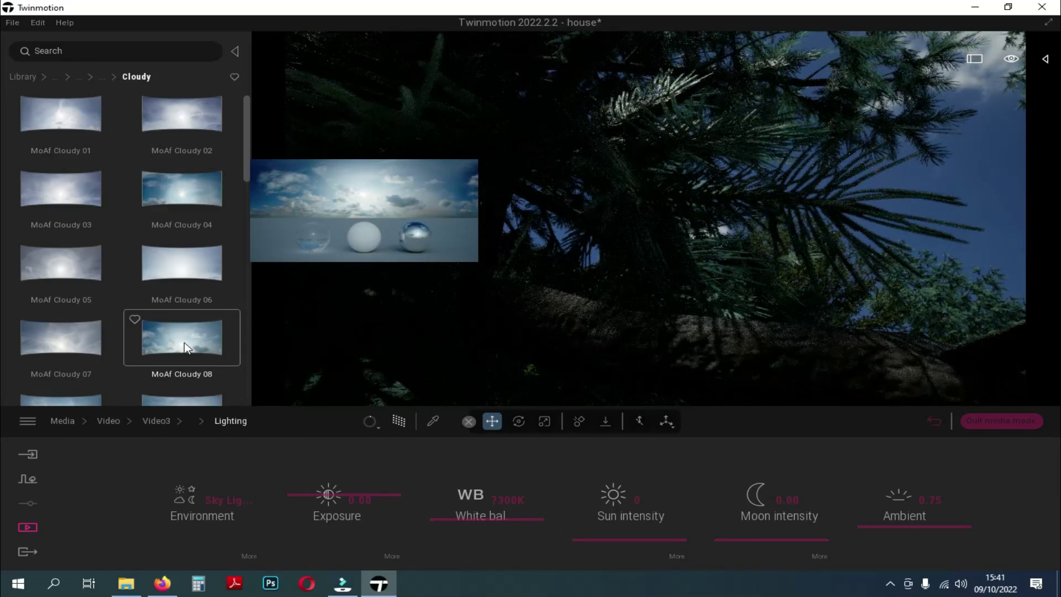
left_click_drag(186, 347, 976, 188)
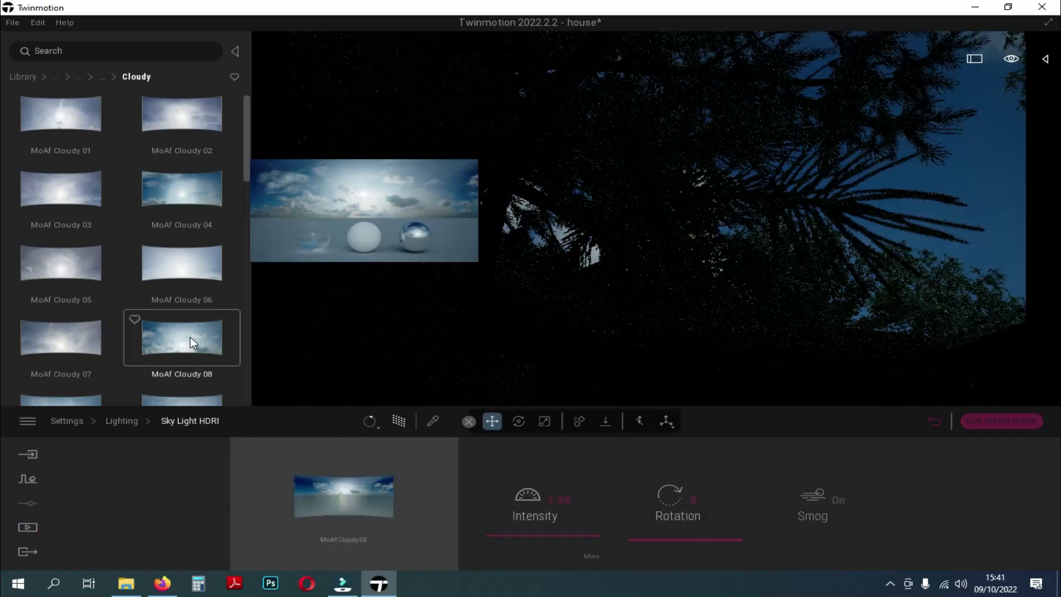
Set the HDRI sky's intensity to 3.00 and the sun intensity to 5 for Video3
right_click_drag(680, 220, 912, 326)
key("w")
left_click_drag(680, 219, 621, 149)
right_click_drag(621, 149, 625, 149)
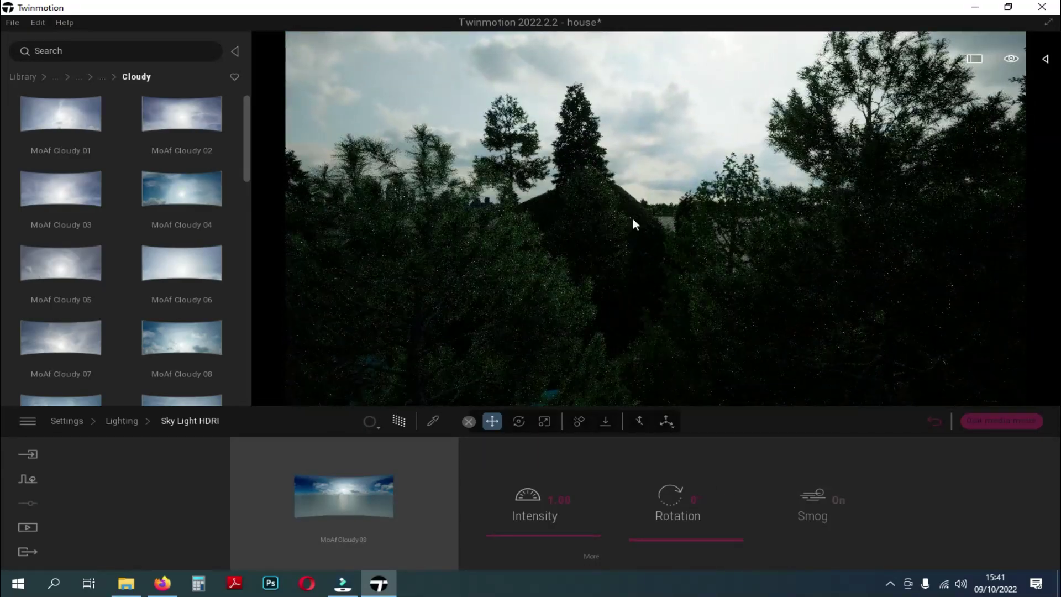
left_click(556, 504)
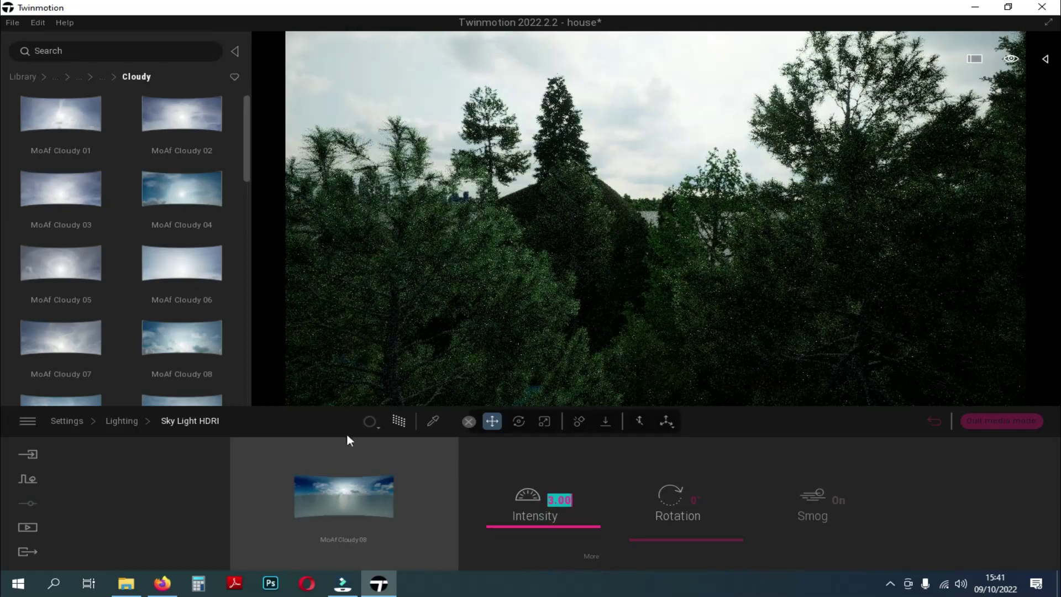
left_click(124, 422)
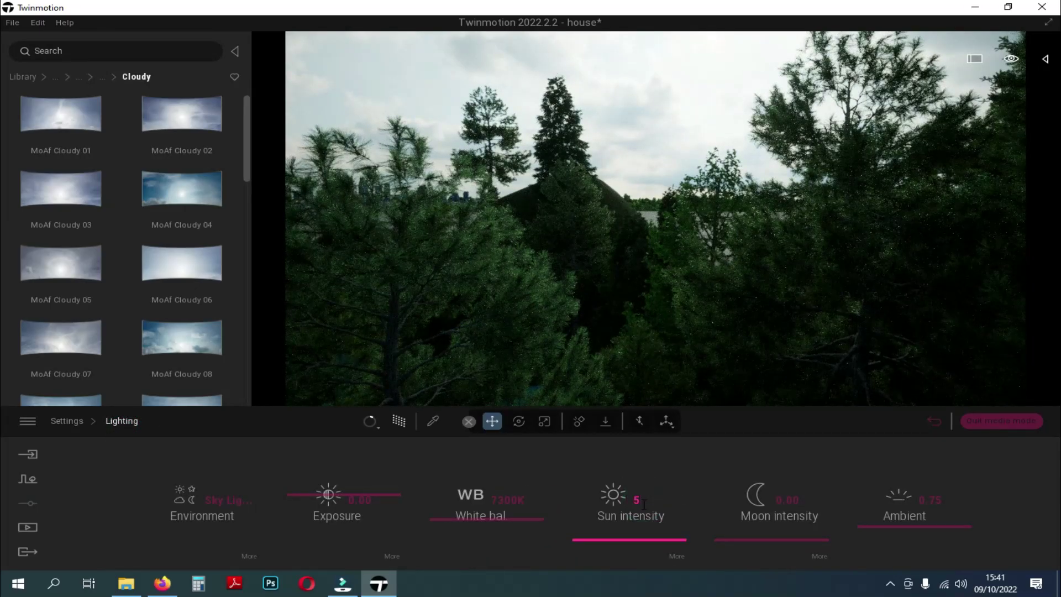
key("Return")
Frame a close view through the pine branches towards the bright sky for Video3, and return to the media section
right_click_drag(508, 276, 561, 290)
scroll(561, 287, "down", 5)
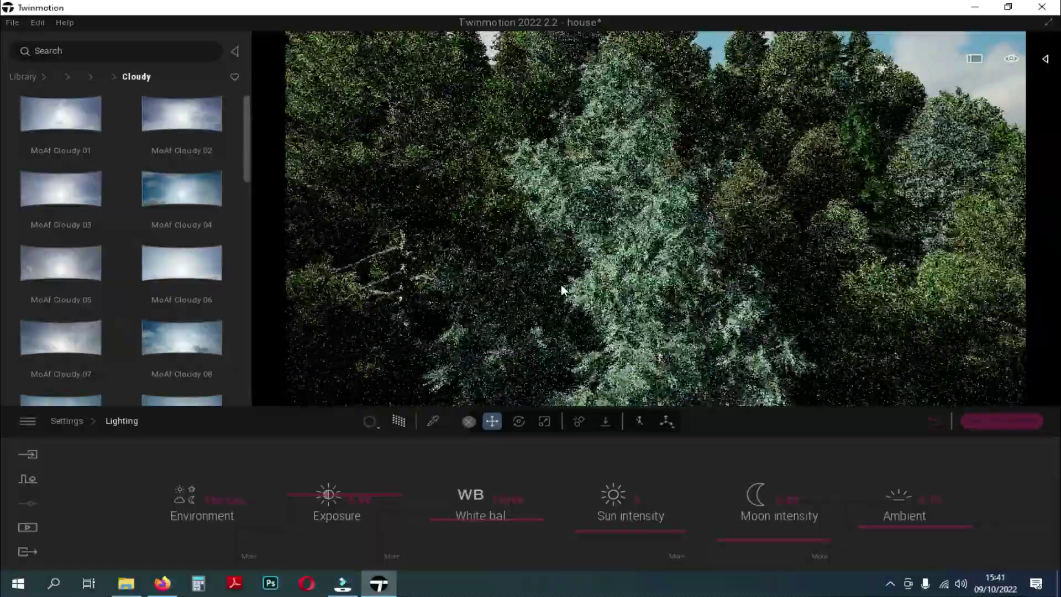
right_click_drag(558, 282, 409, 261)
mouse_move(492, 274)
right_mouse_down()
mouse_move(437, 277)
mouse_move(423, 265)
mouse_move(493, 274)
right_mouse_up()
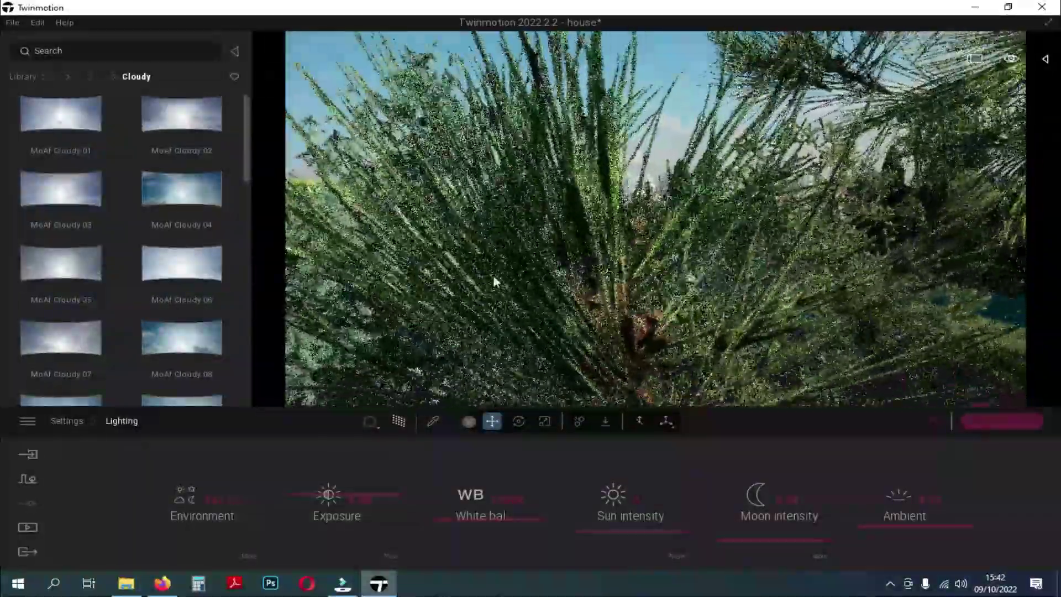
scroll(493, 278, "up", 3)
scroll(494, 281, "down", 8)
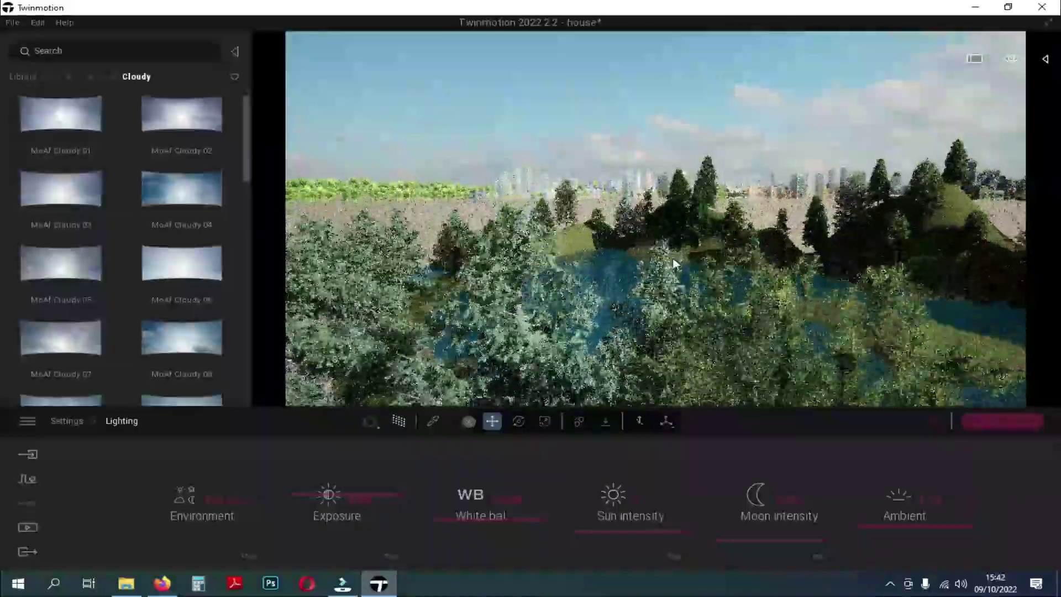
right_click_drag(757, 304, 486, 288)
middle_click_drag(770, 285, 754, 281)
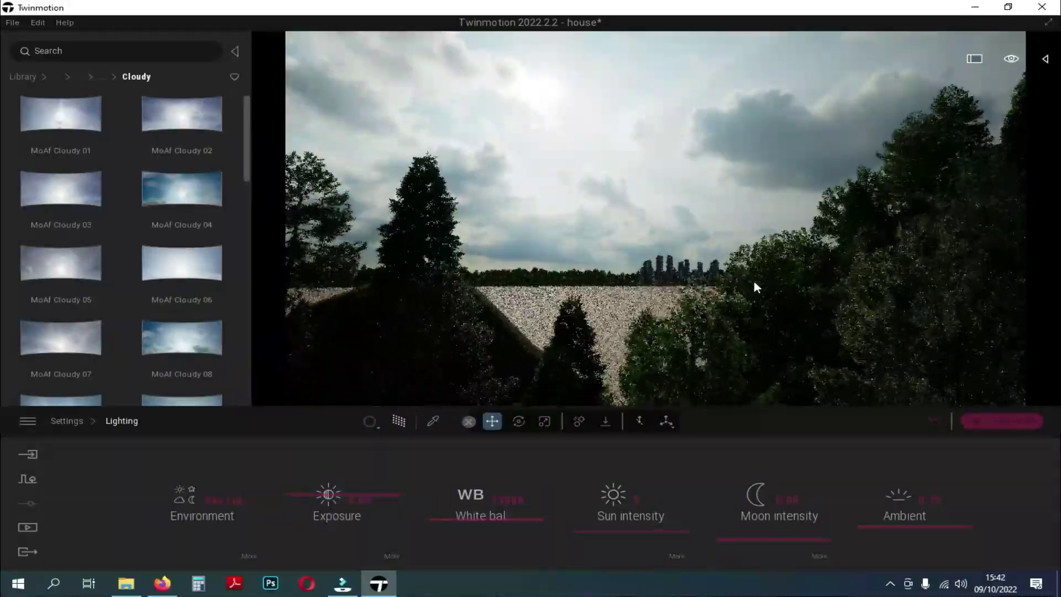
scroll(754, 281, "down", 5)
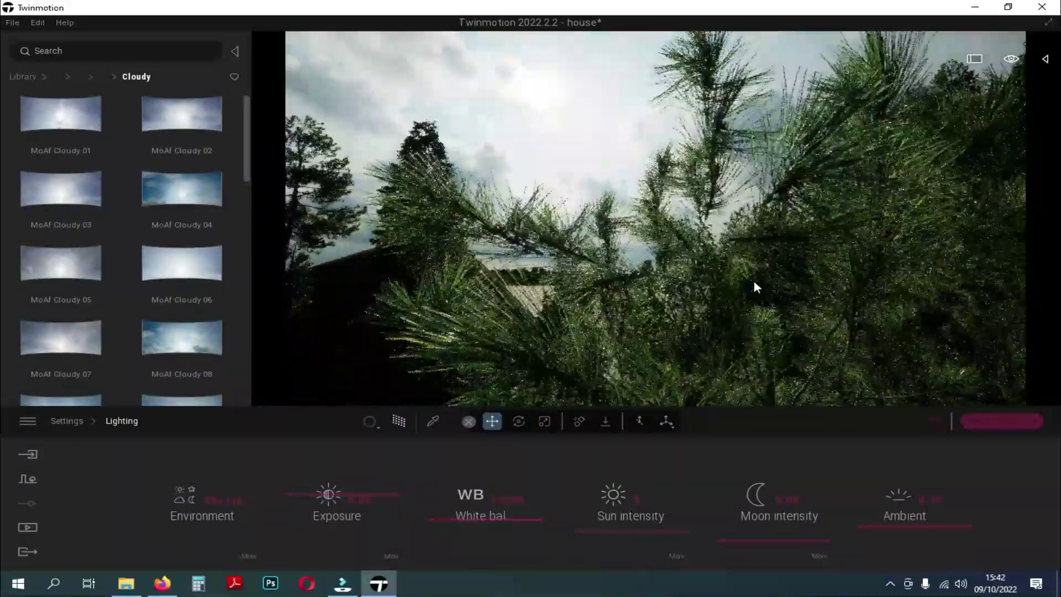
scroll(734, 278, "down", 6)
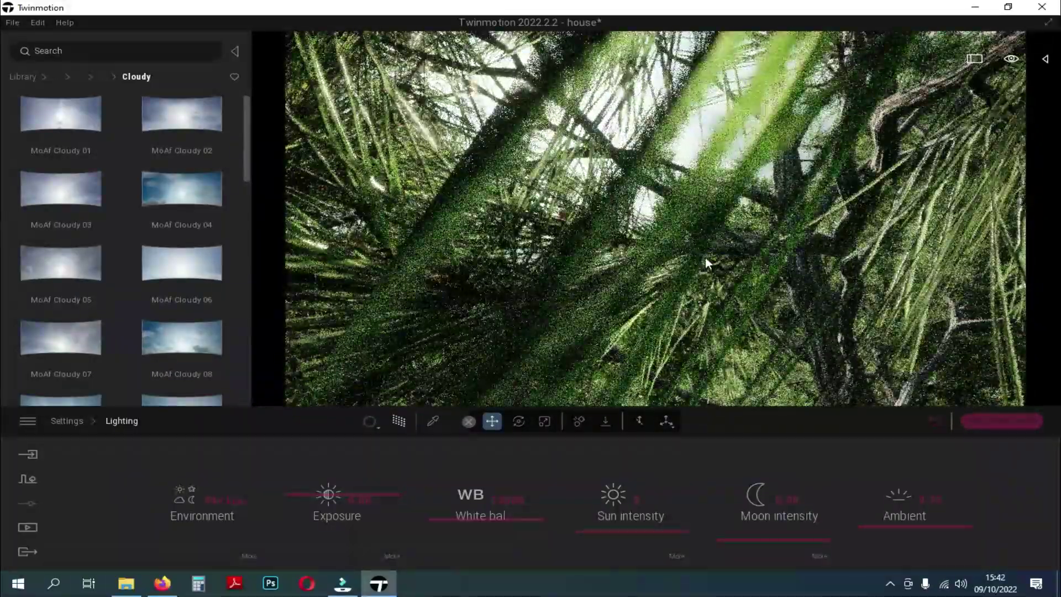
scroll(705, 257, "down", 6)
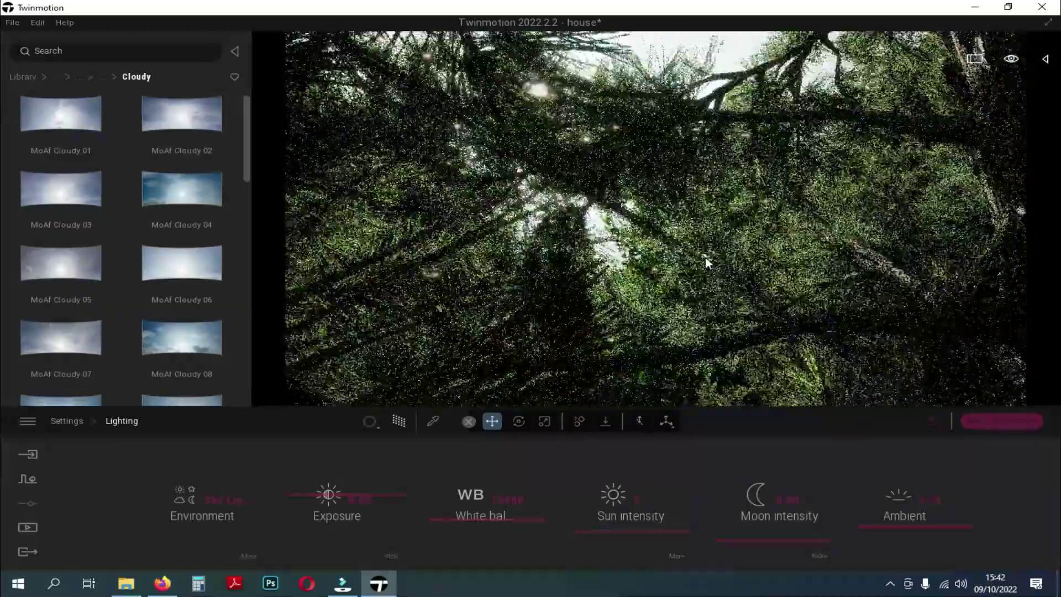
scroll(705, 258, "down", 5)
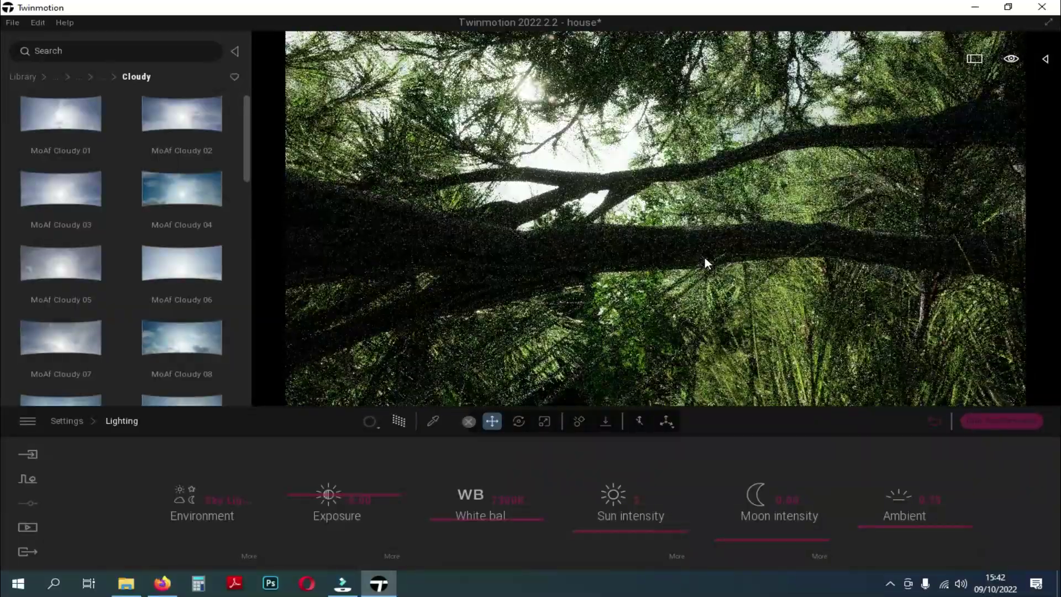
left_click(74, 421)
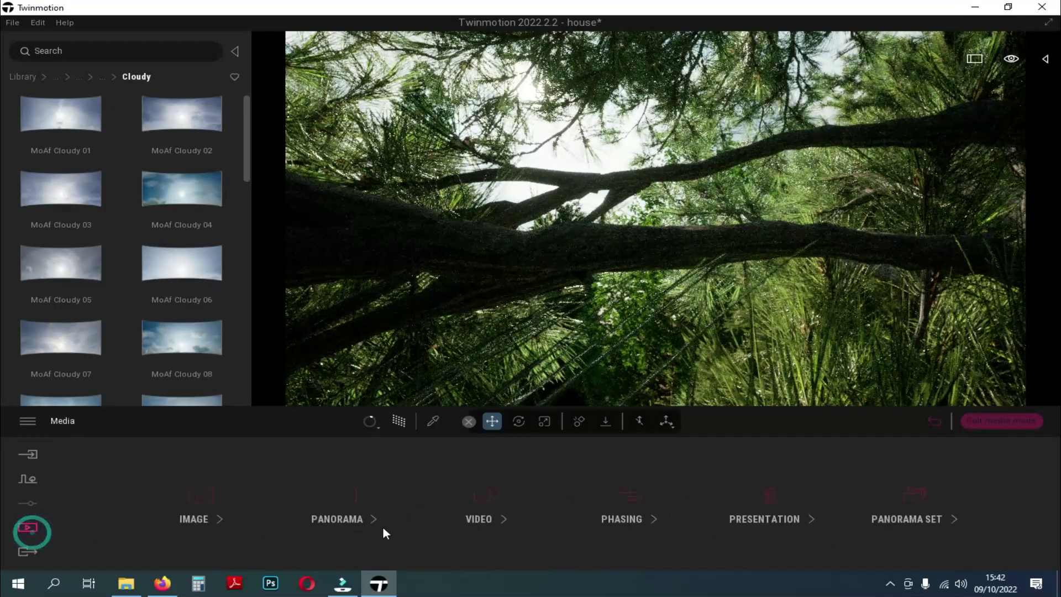
Open Video3 and reframe its first keyframe as an extreme close-up of the pine needles
left_click(487, 508)
double_click(404, 467)
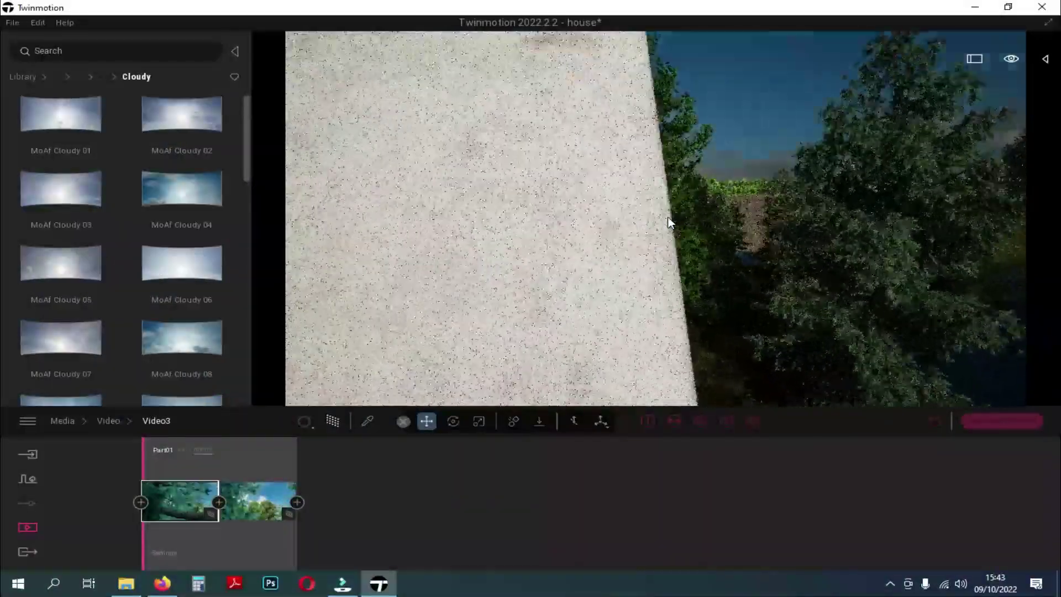
key("ctrl+s")
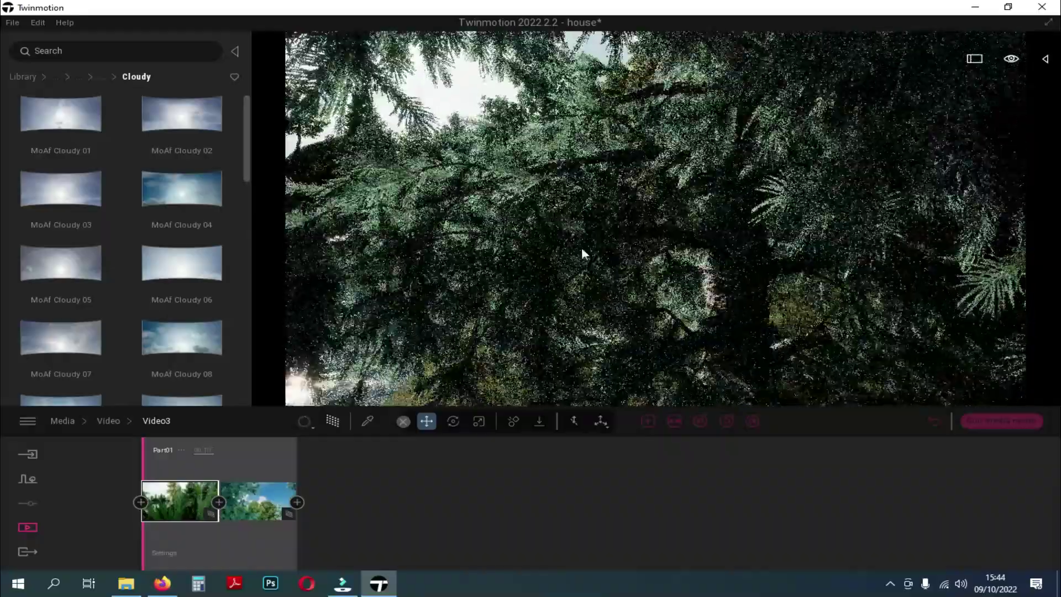
mouse_move(178, 484)
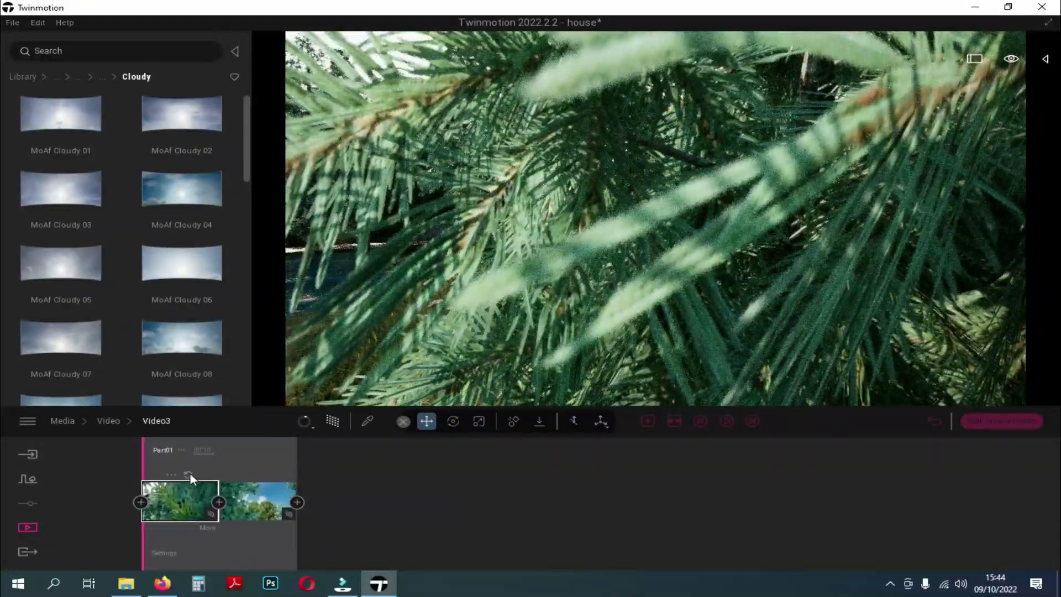
left_click(189, 474)
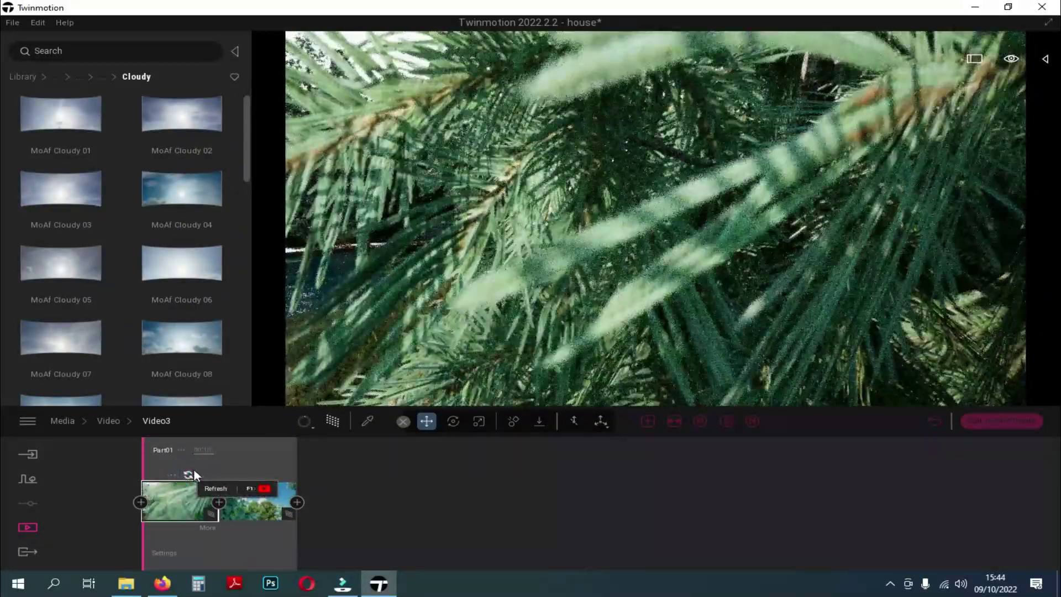
Enable parallelism and depth of field for Video3's first keyframe, with aperture 1.0 and the focus distance set to 0.10 m
left_click(212, 529)
left_click(837, 492)
left_click(258, 500)
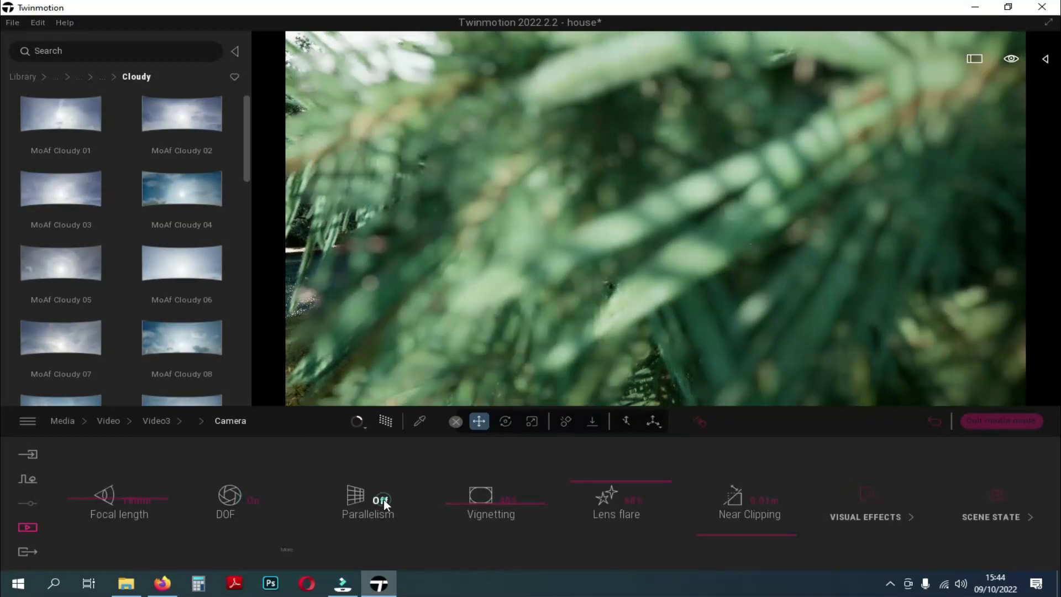
left_click(286, 550)
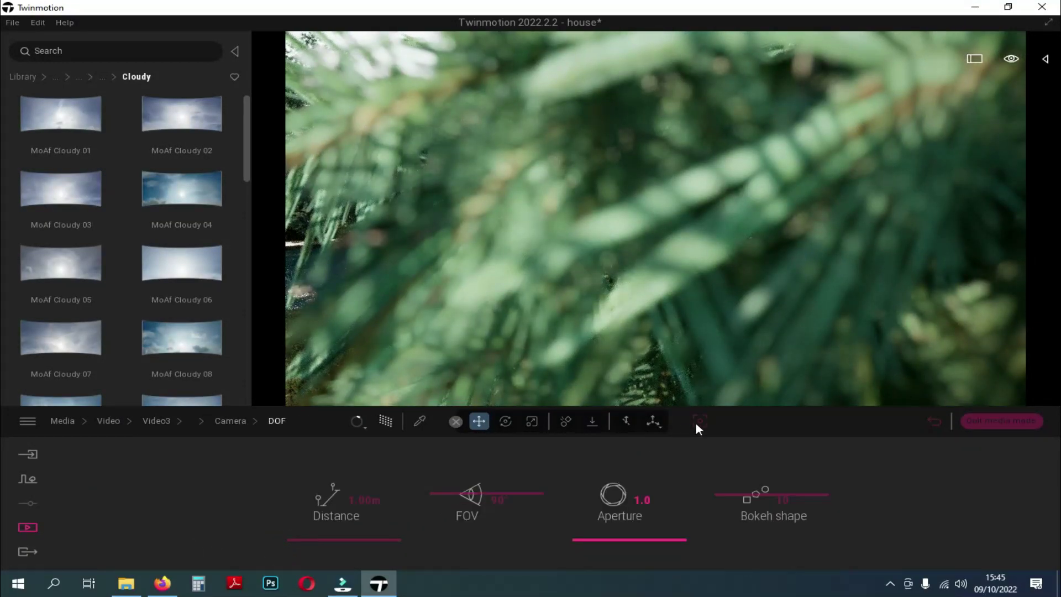
left_click(571, 245)
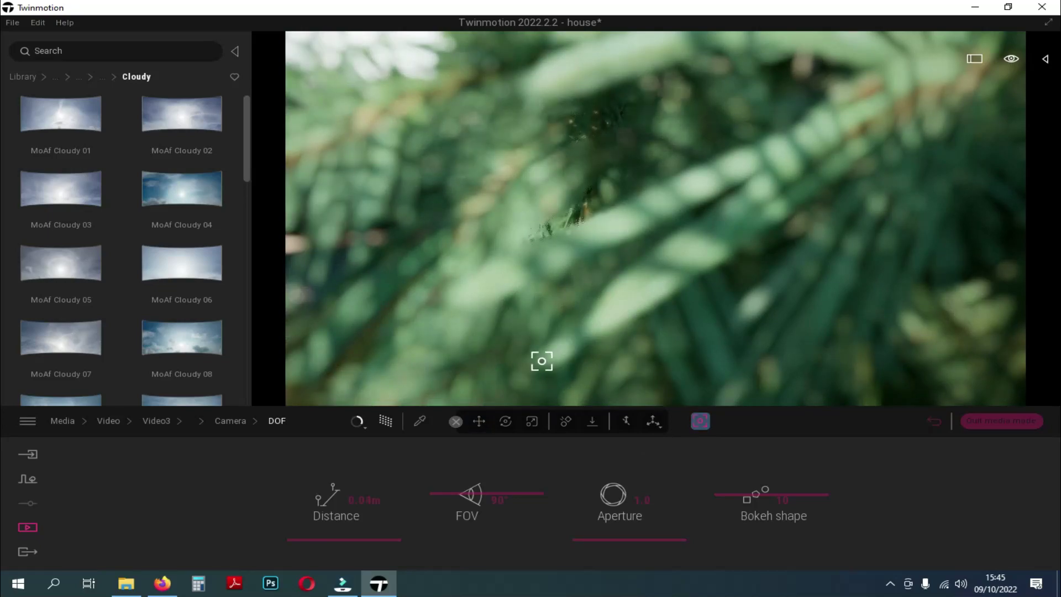
left_click_drag(350, 534, 341, 574)
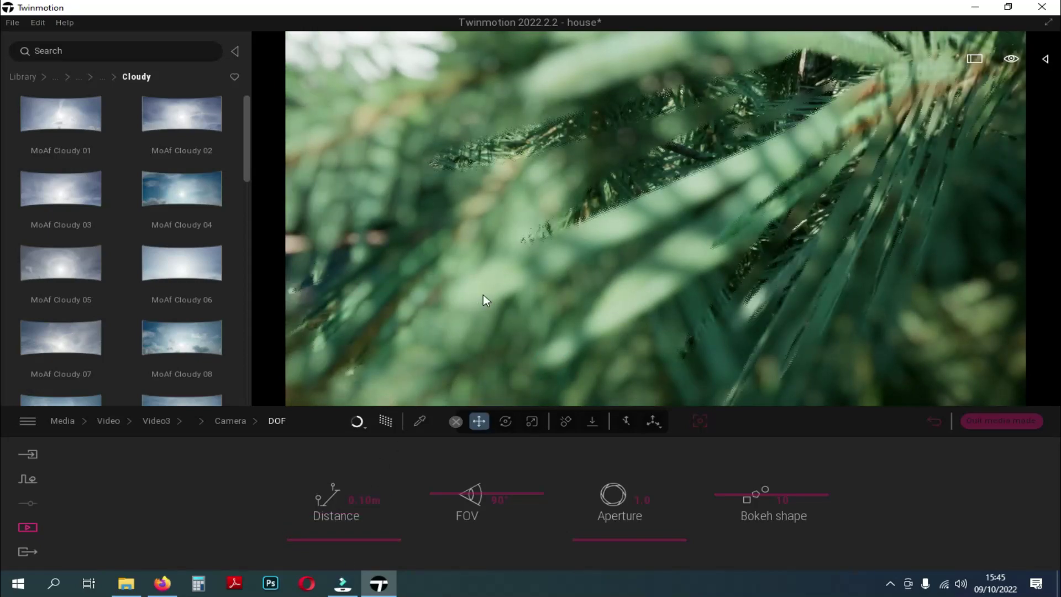
Recheck the first keyframe's camera and depth-of-field settings, and return to the Video3 timeline
left_click(232, 420)
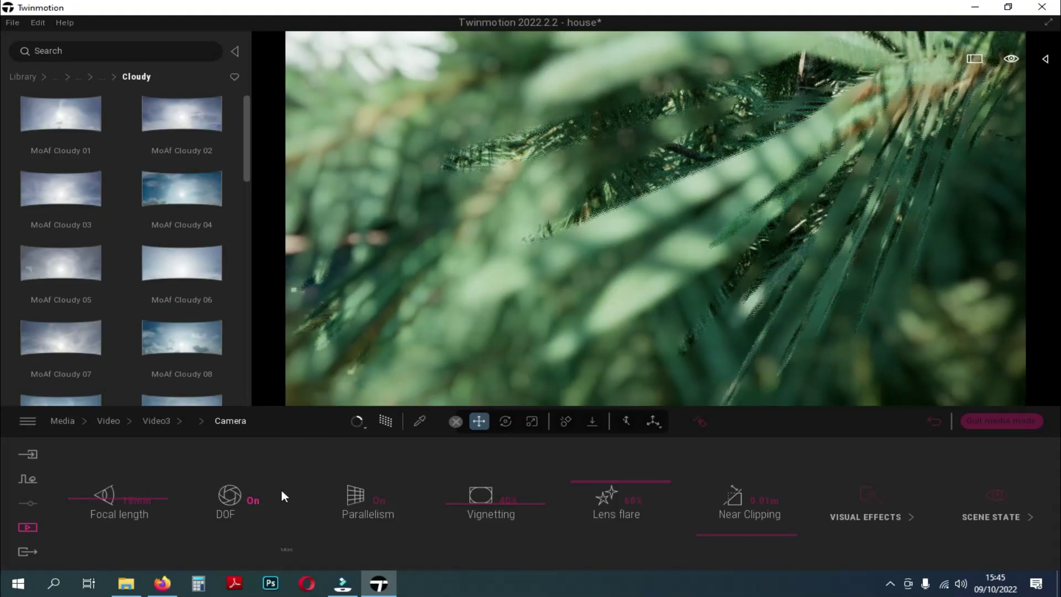
left_click(166, 422)
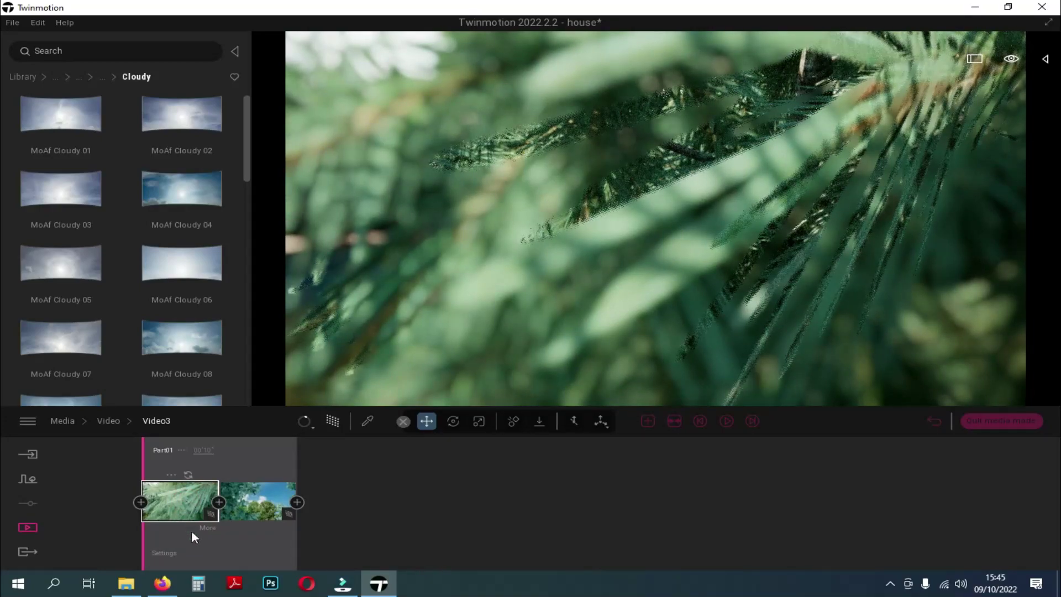
left_click(208, 527)
left_click(845, 500)
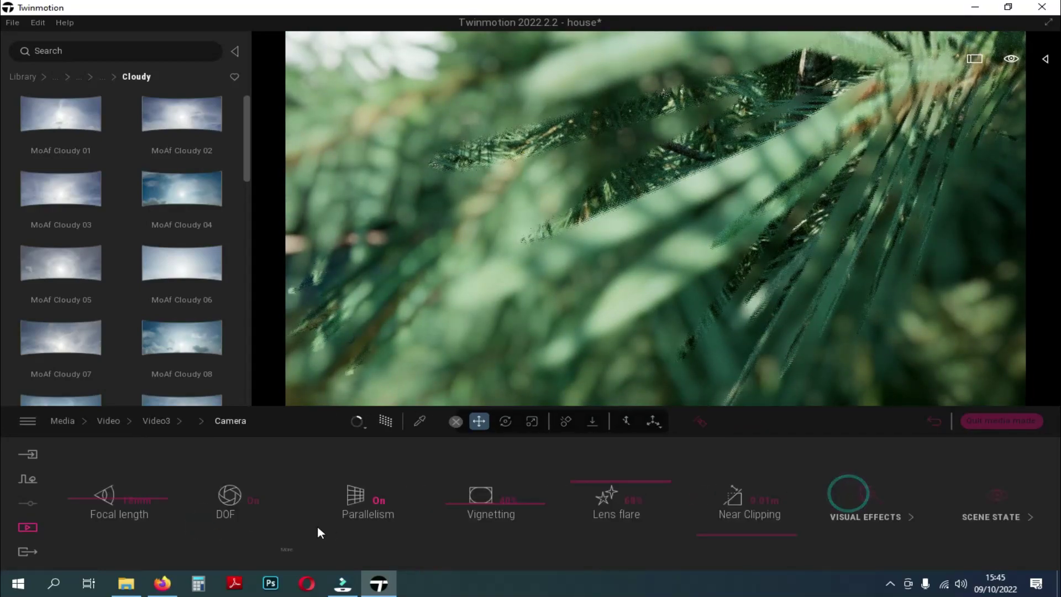
left_click(287, 549)
left_click(159, 422)
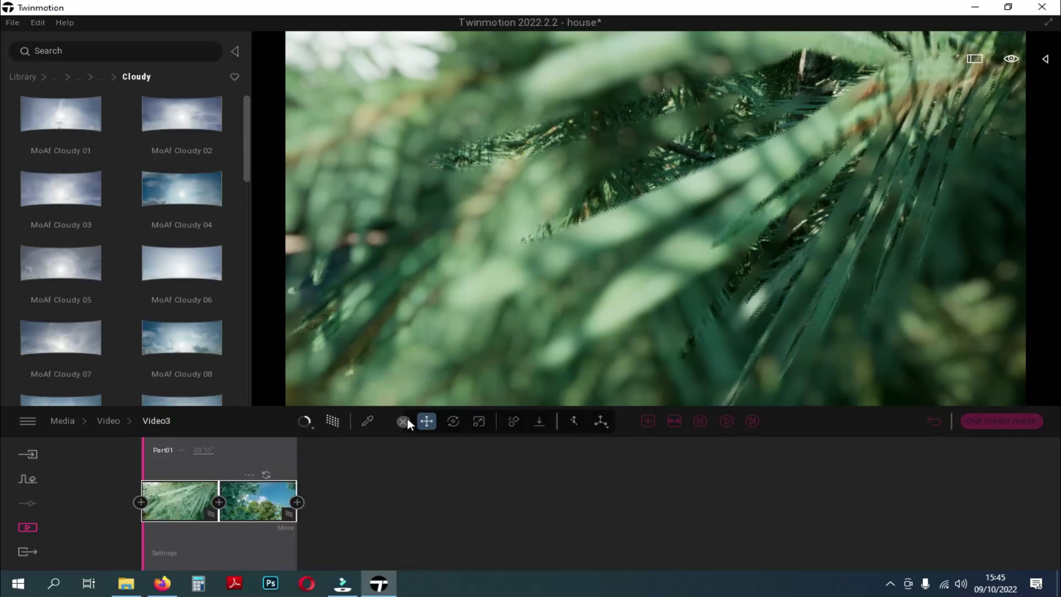
Reframe Video3's second keyframe on the cabin deck with the campfire, and its first keyframe looking through pine branches towards the cabin
scroll(573, 201, "up", 5)
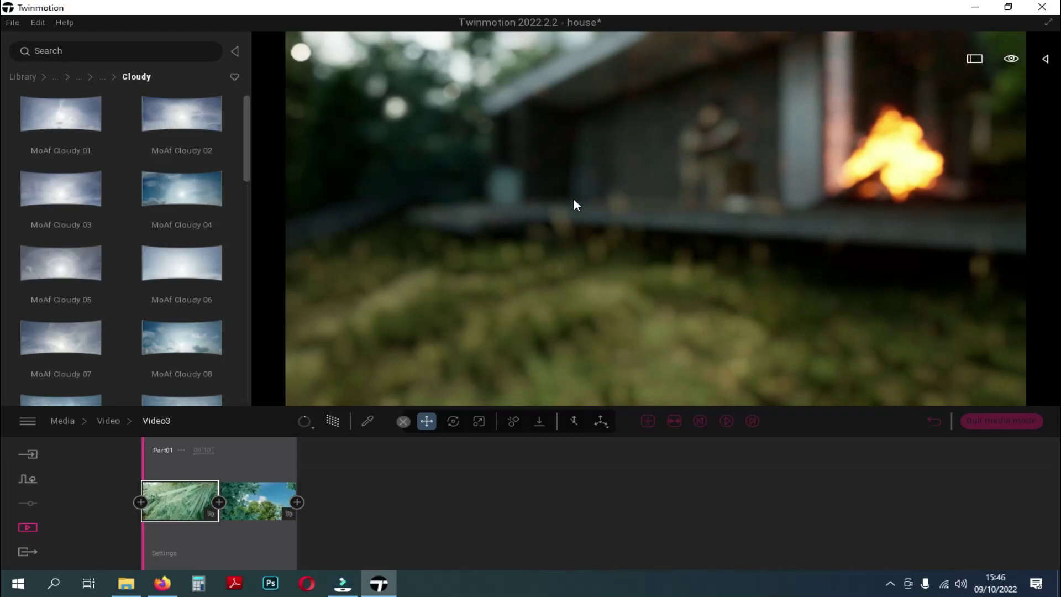
left_click(267, 475)
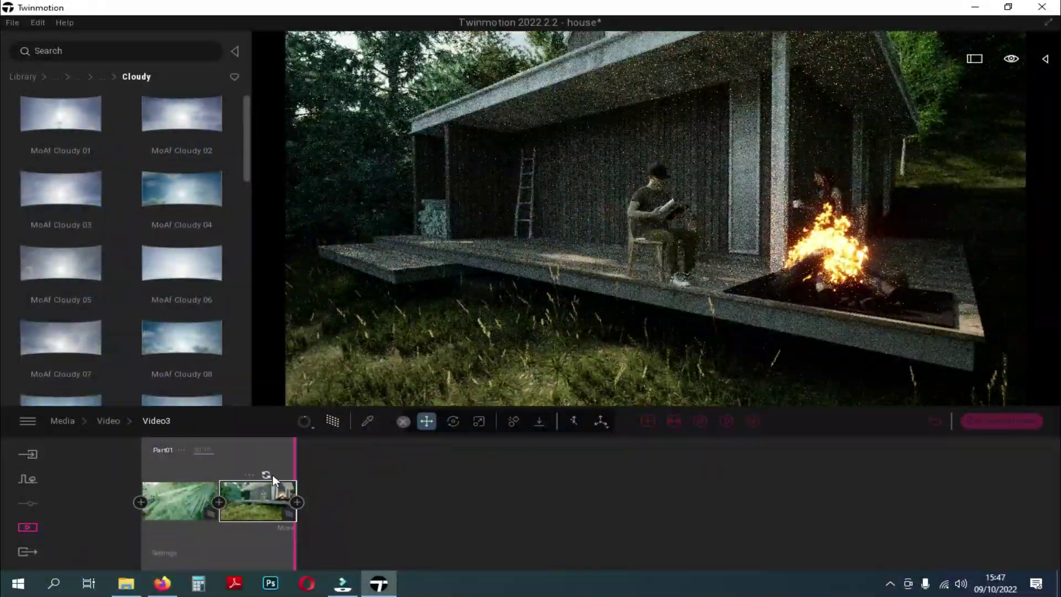
left_click(266, 475)
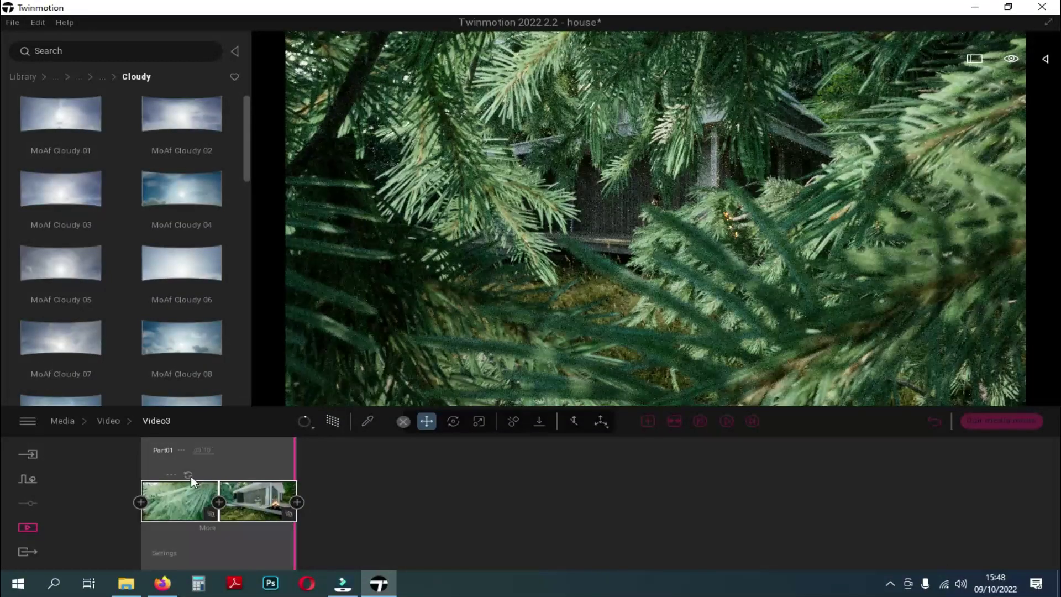
left_click(189, 476)
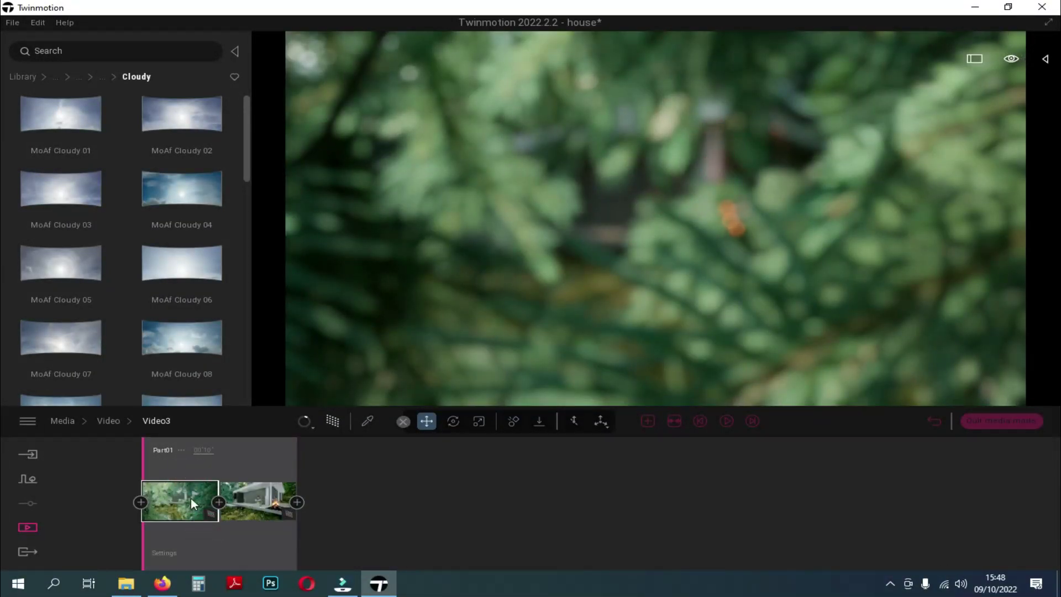
Readjust the first keyframe's depth-of-field distance, trying 0.10 m and 4.77 m, and settle on a very close focus that blurs the cabin
left_click(208, 527)
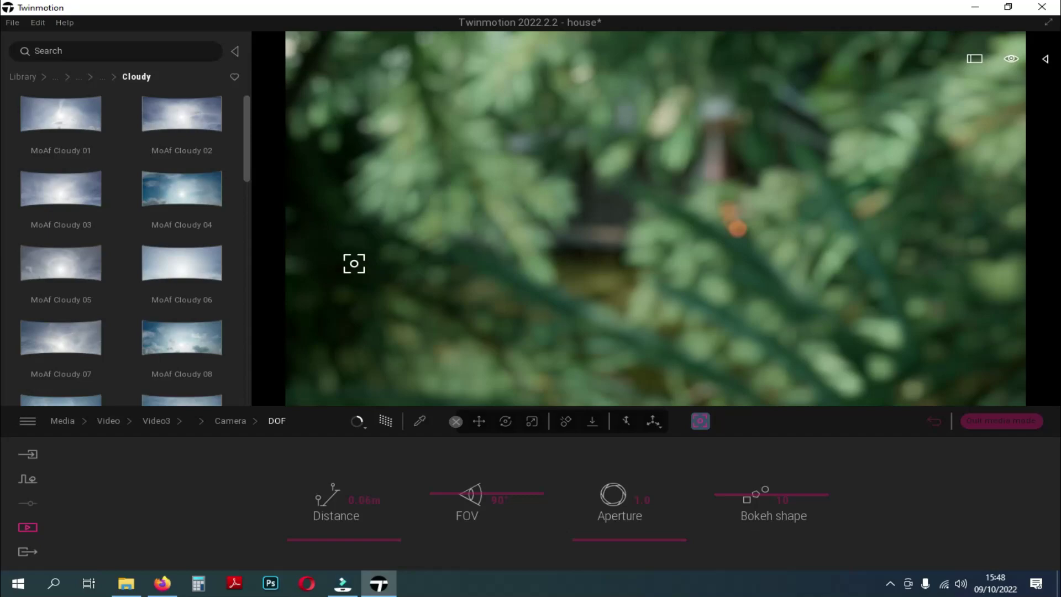
left_click(152, 423)
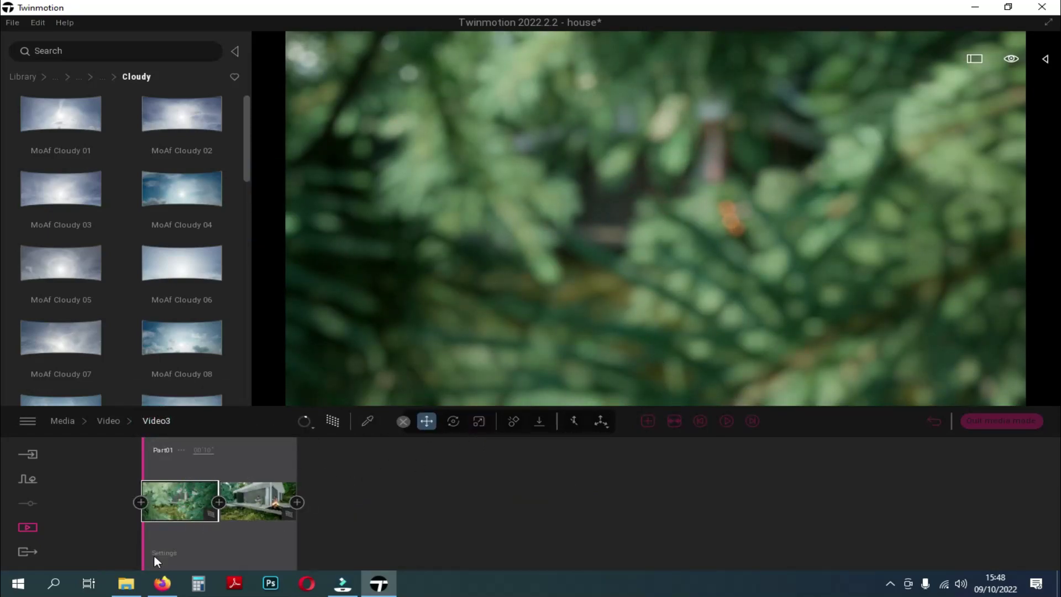
left_click(203, 528)
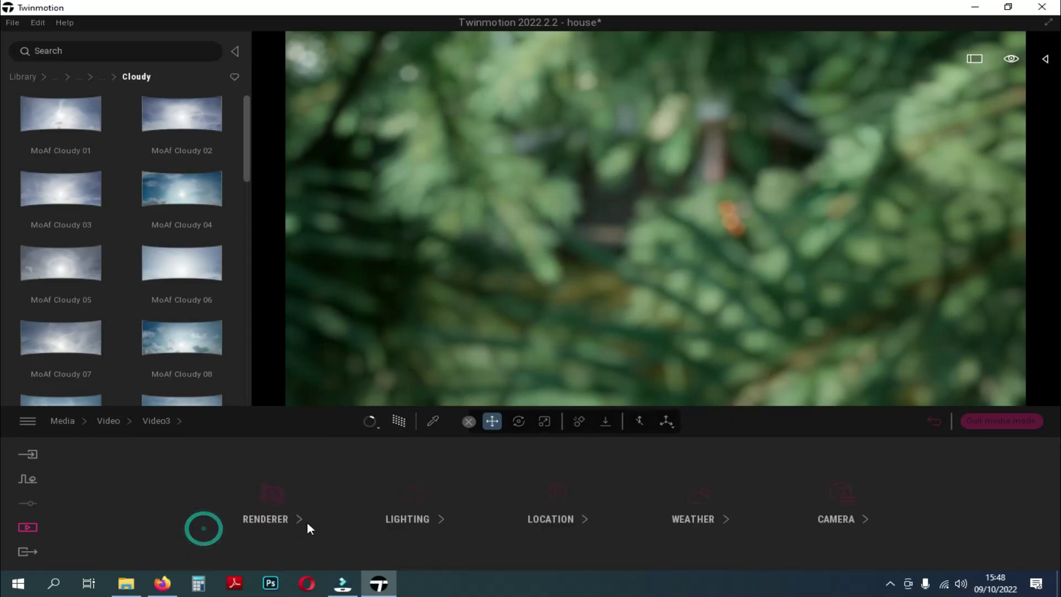
left_click(840, 496)
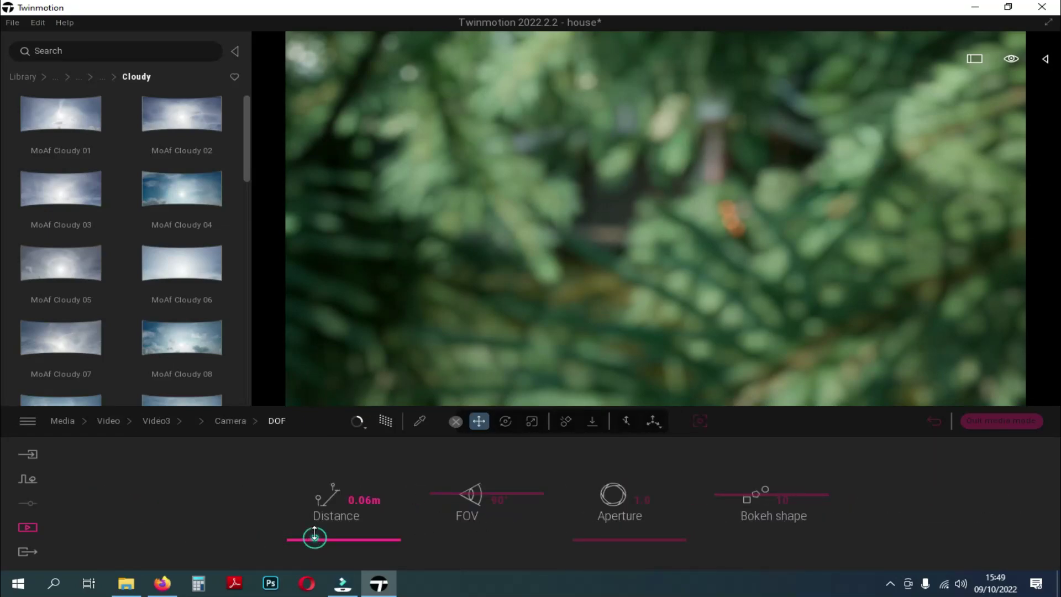
left_click_drag(314, 536, 310, 547)
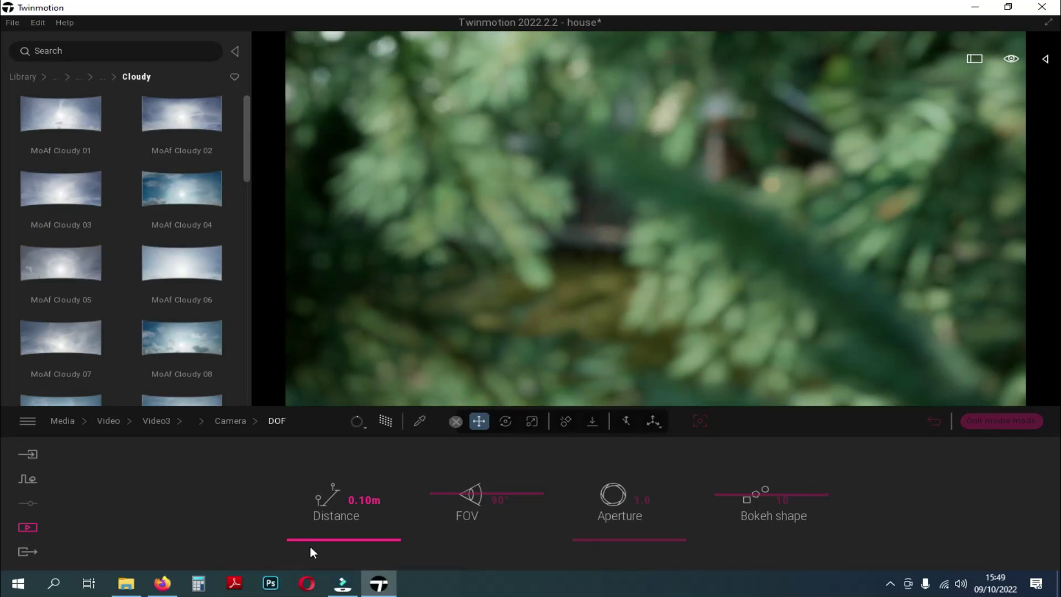
left_click(365, 539)
left_click(363, 544)
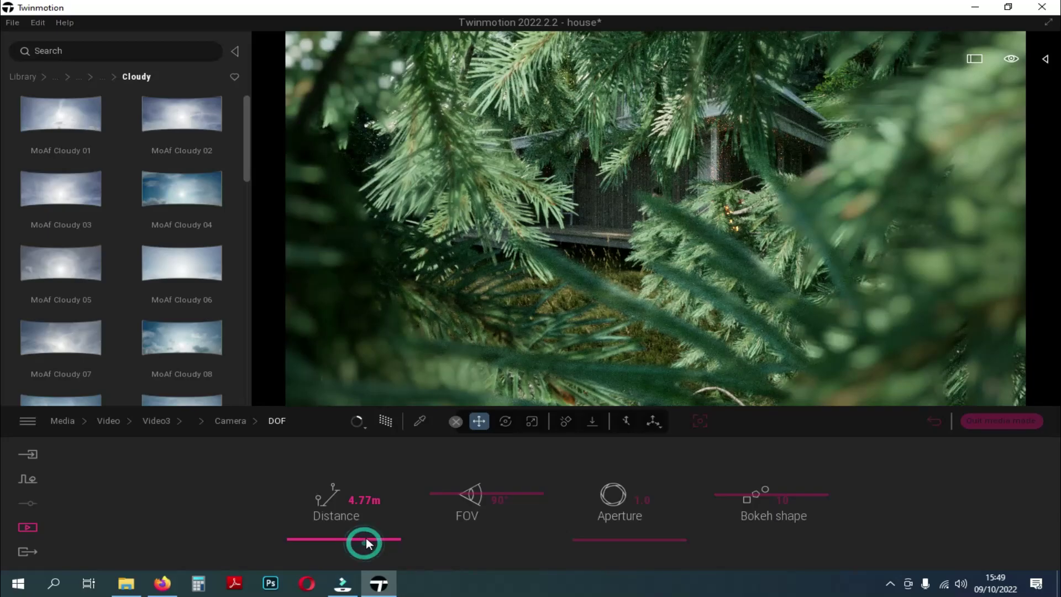
left_click_drag(366, 538, 366, 543)
left_click(157, 420)
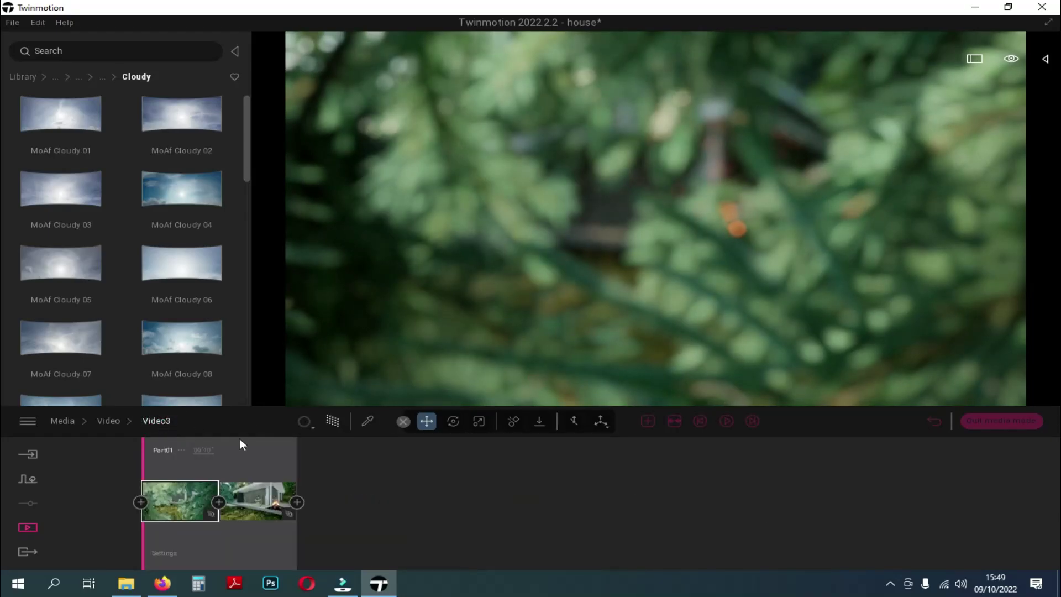
Enable parallelism and depth of field on Video3's second keyframe, focus near the seated man, update the keyframe and play the video
left_click(249, 492)
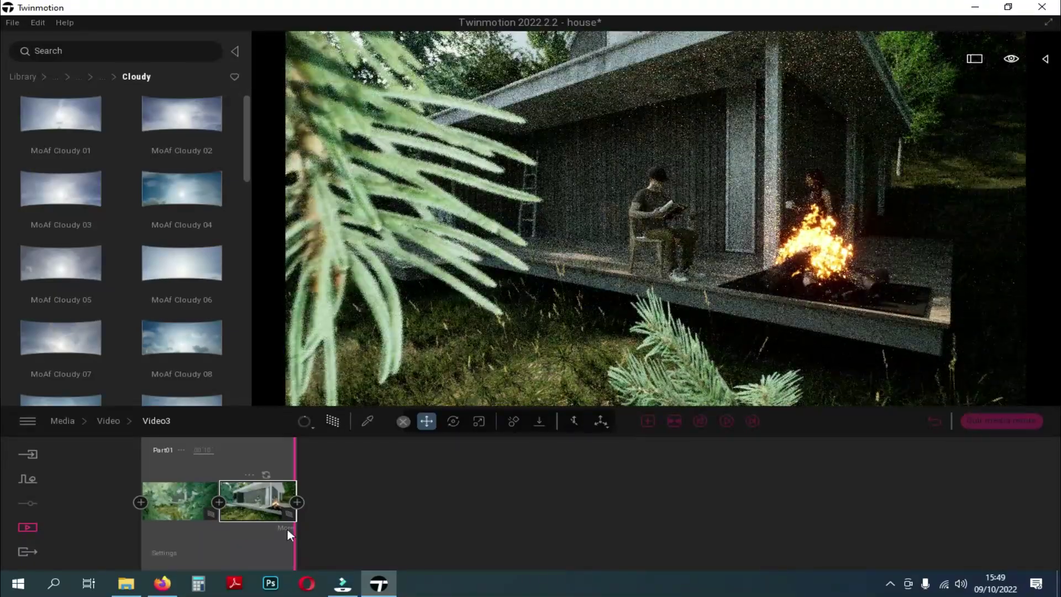
left_click(286, 528)
left_click(380, 500)
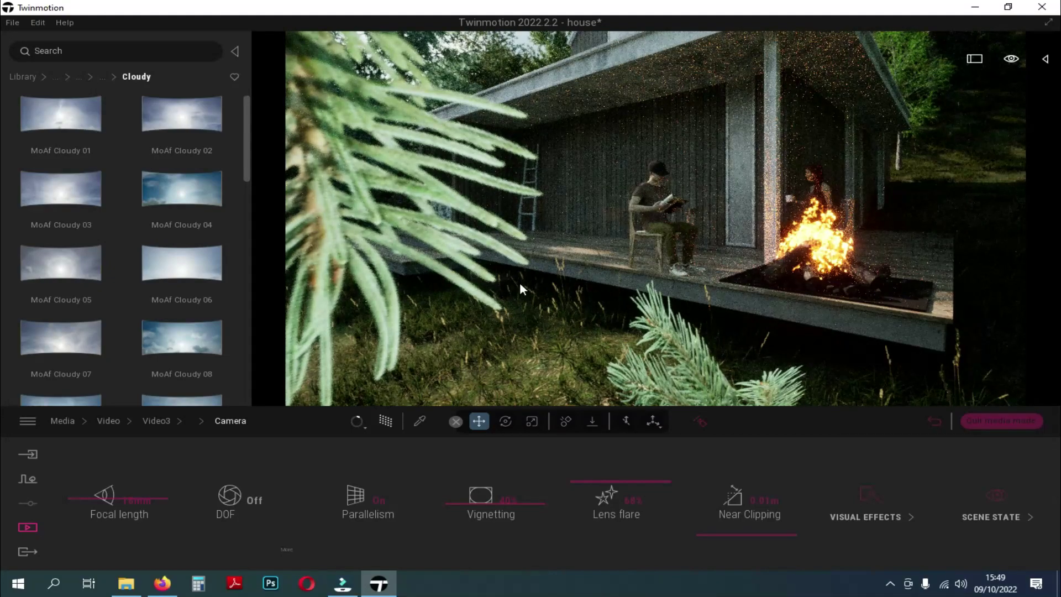
left_click(255, 499)
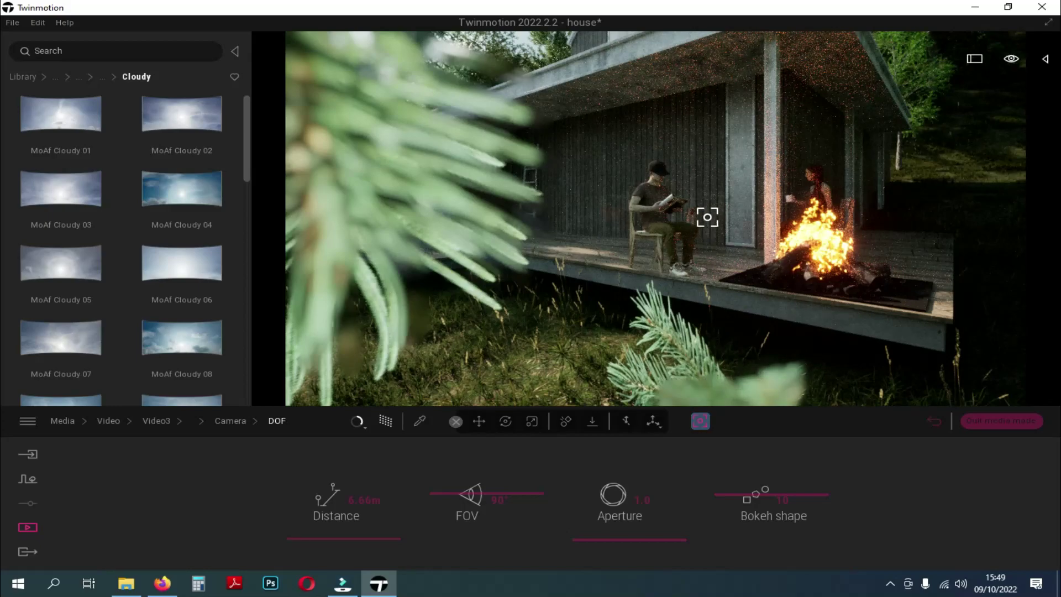
left_click(184, 421)
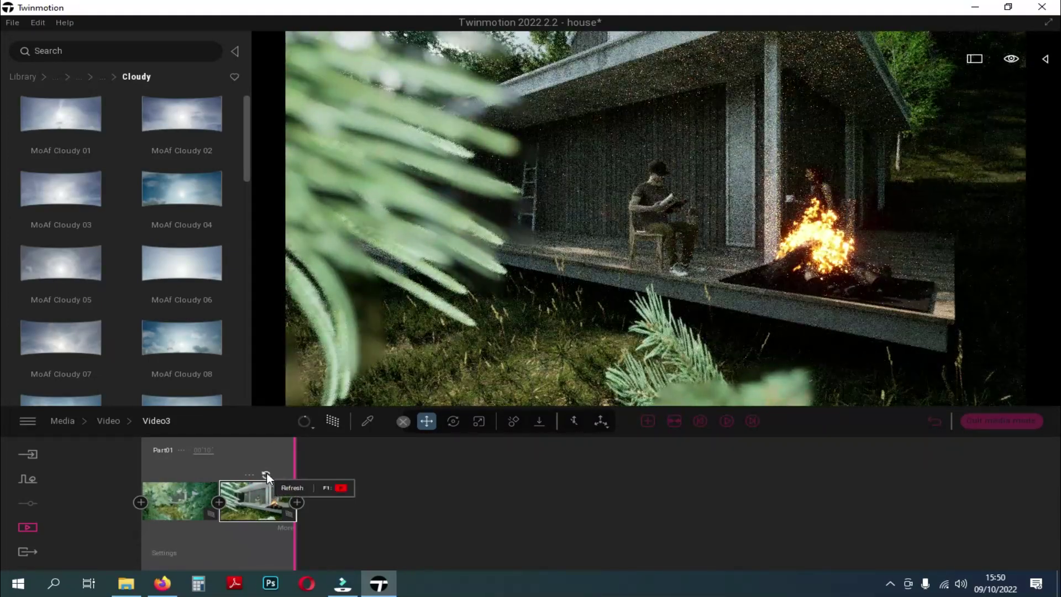
left_click(725, 421)
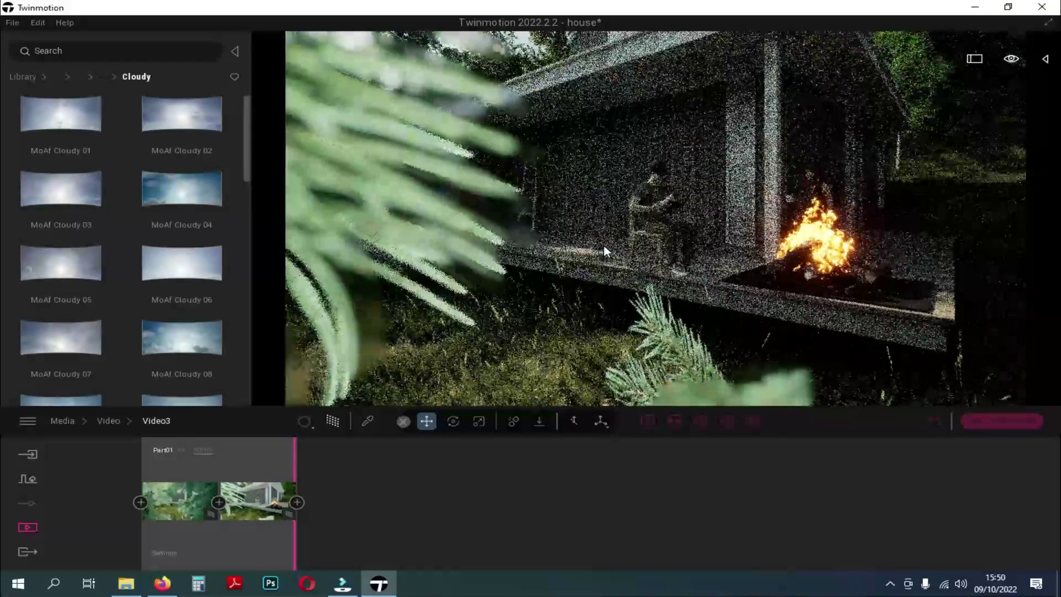
Open Video4 and play it back to check its views
left_click(113, 420)
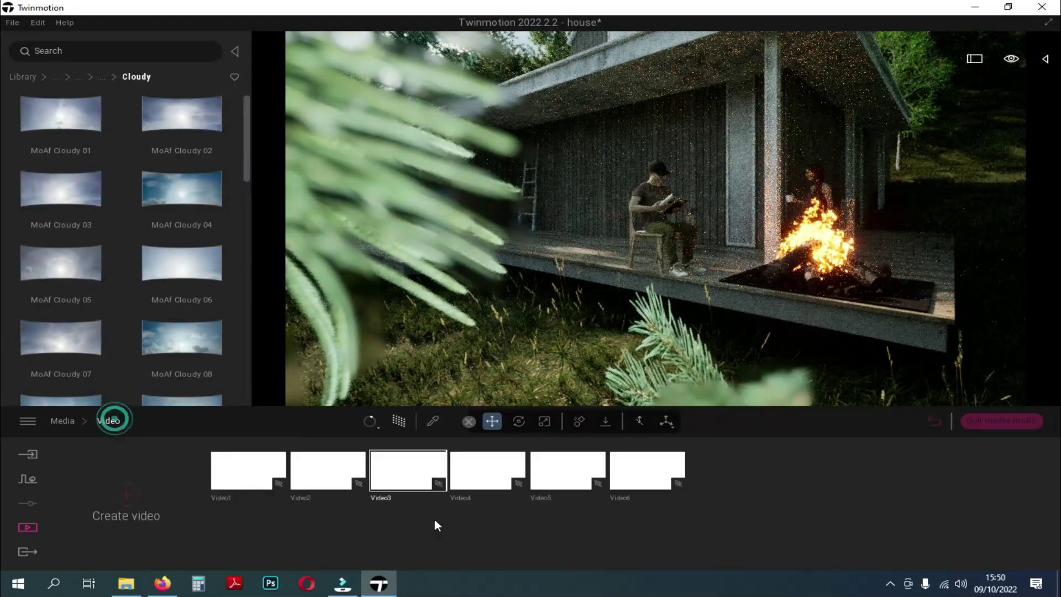
left_click(494, 467)
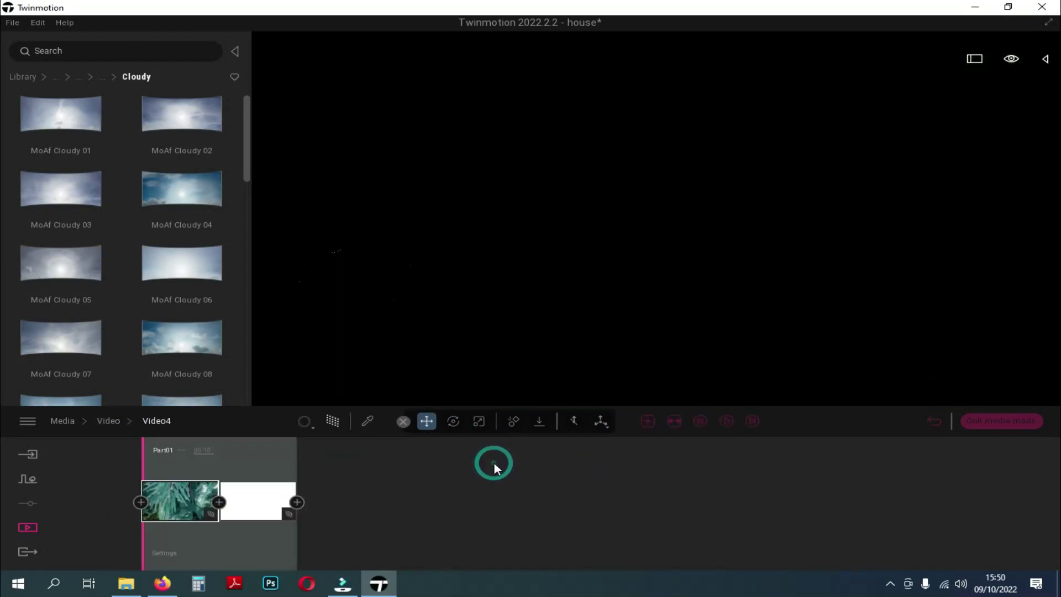
left_click(724, 423)
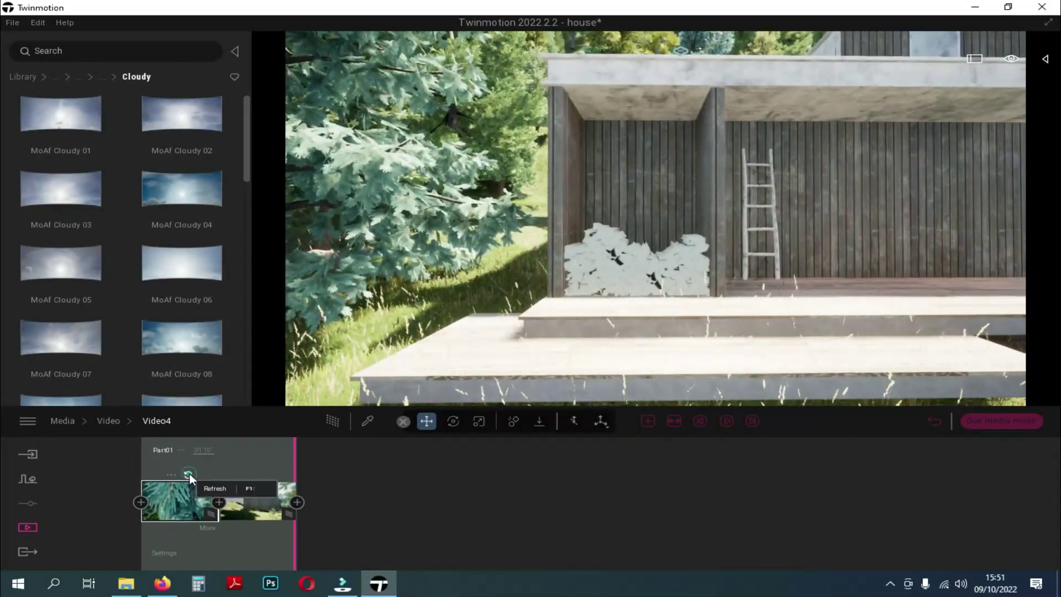
Update Video4's first keyframe, reduce its camera focal length for a wider cabin view and turn on parallelism
left_click(189, 475)
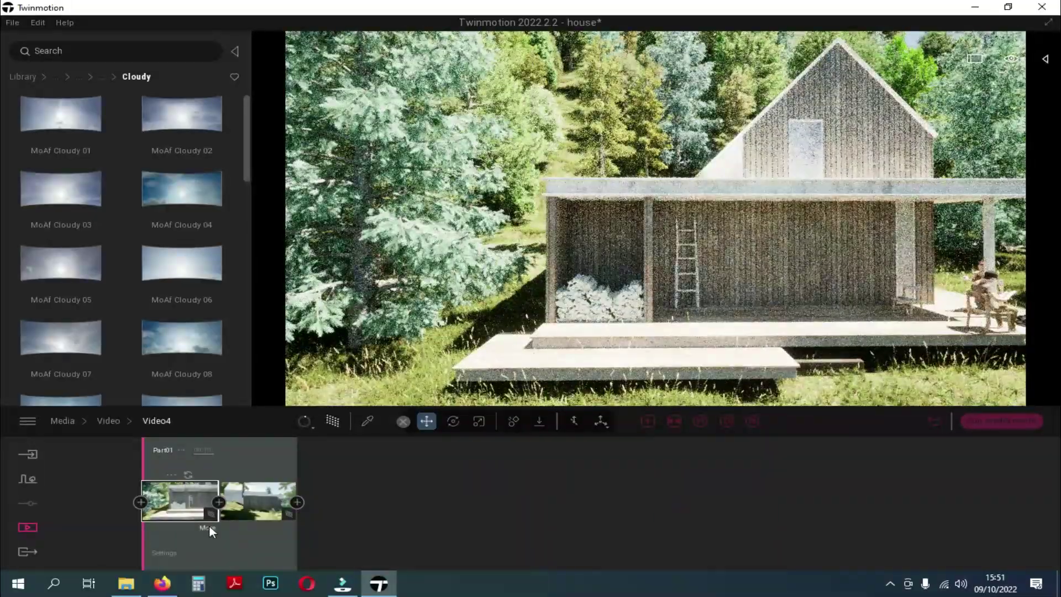
left_click(209, 528)
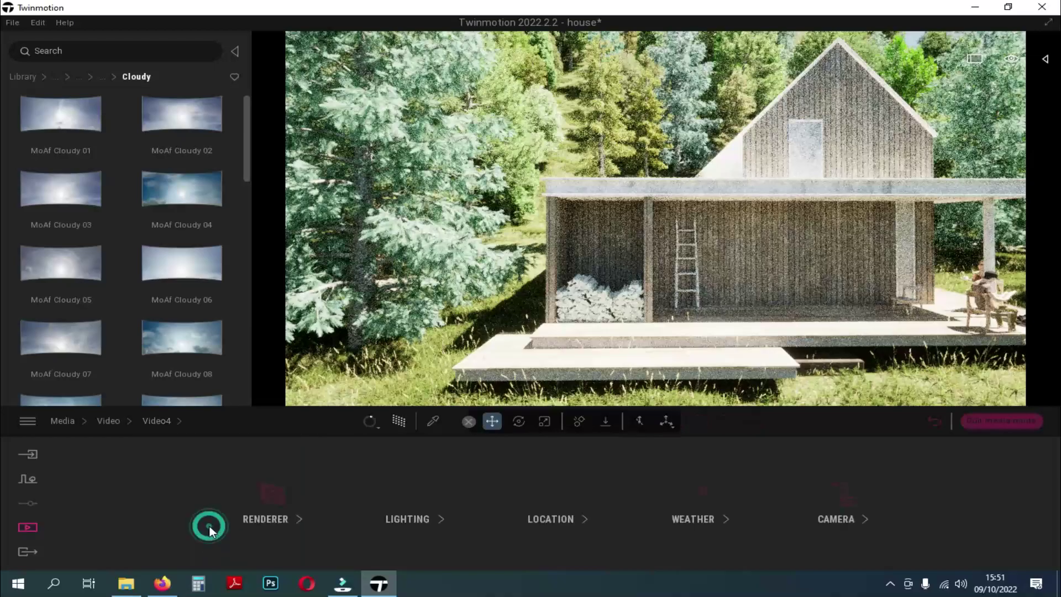
double_click(483, 471)
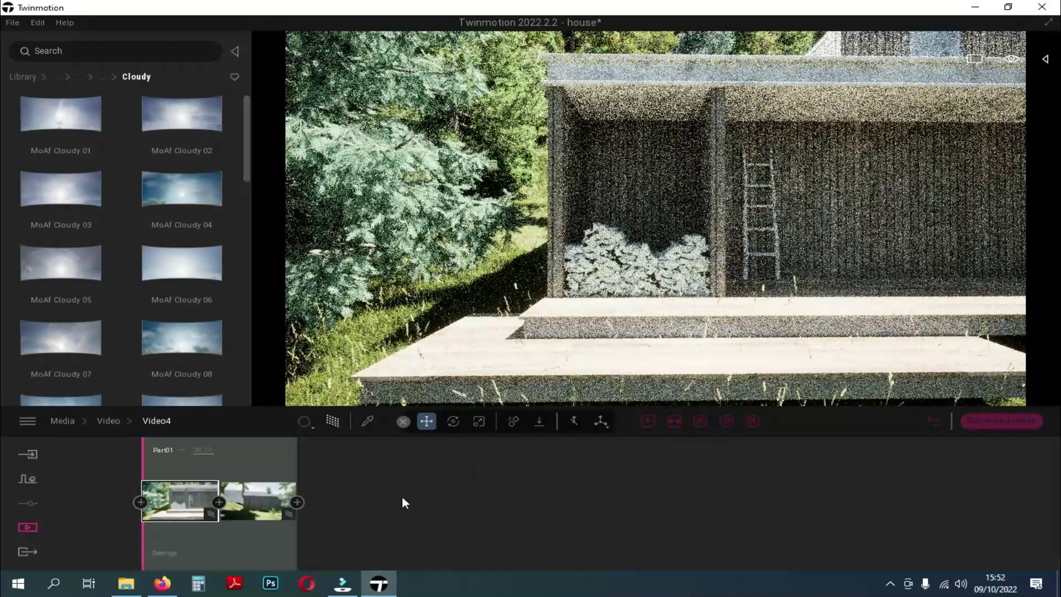
left_click(838, 499)
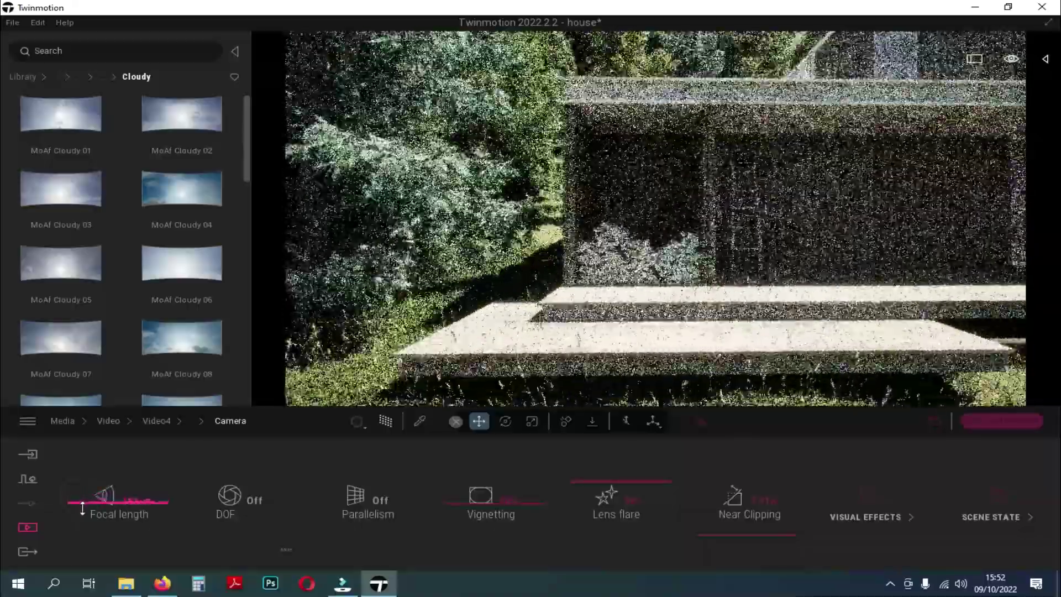
left_click_drag(83, 507, 82, 509)
left_click(378, 505)
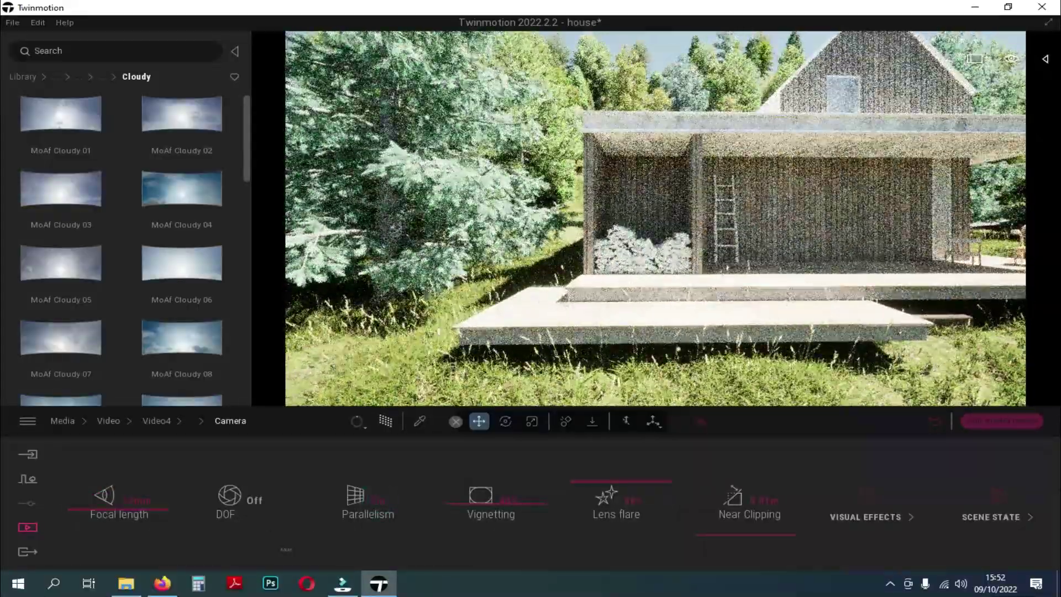
Tilt the parallel view up to include the gable and sky, fine-tune the focal length and play Video4
right_click_drag(656, 218, 653, 178)
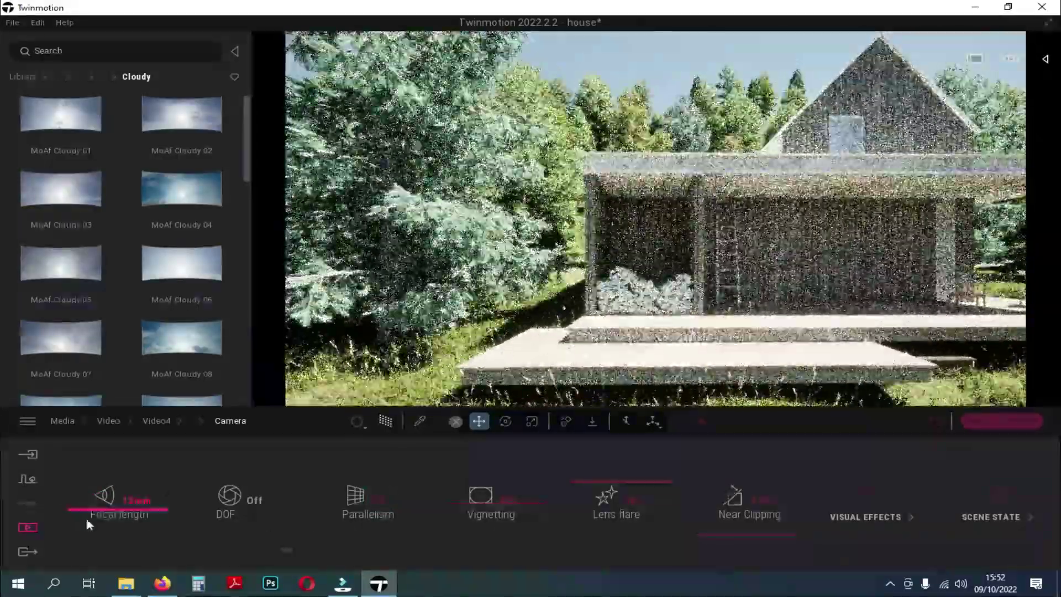
left_click_drag(95, 520, 98, 510)
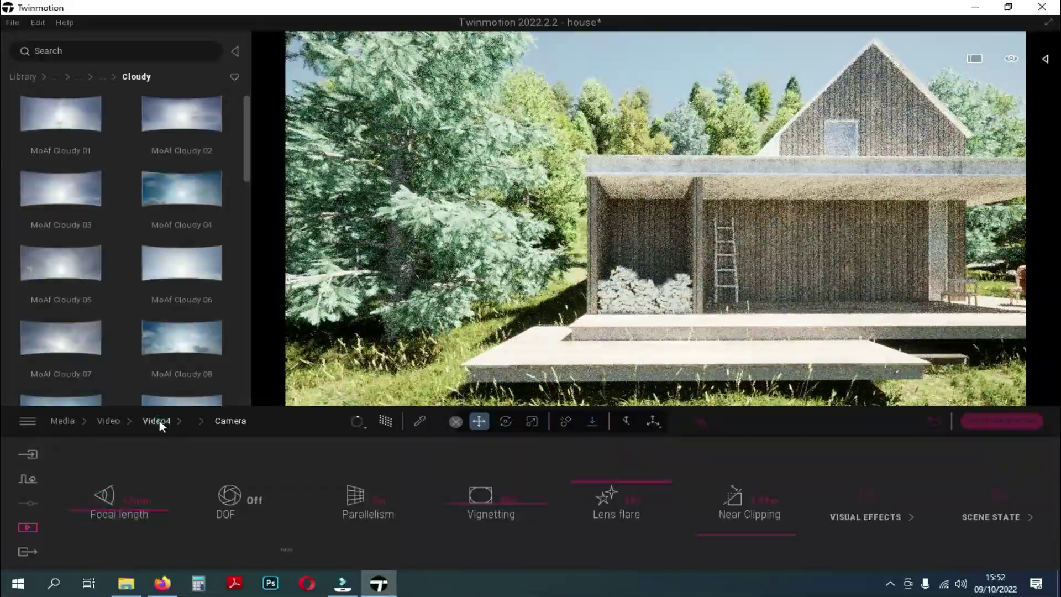
left_click(160, 420)
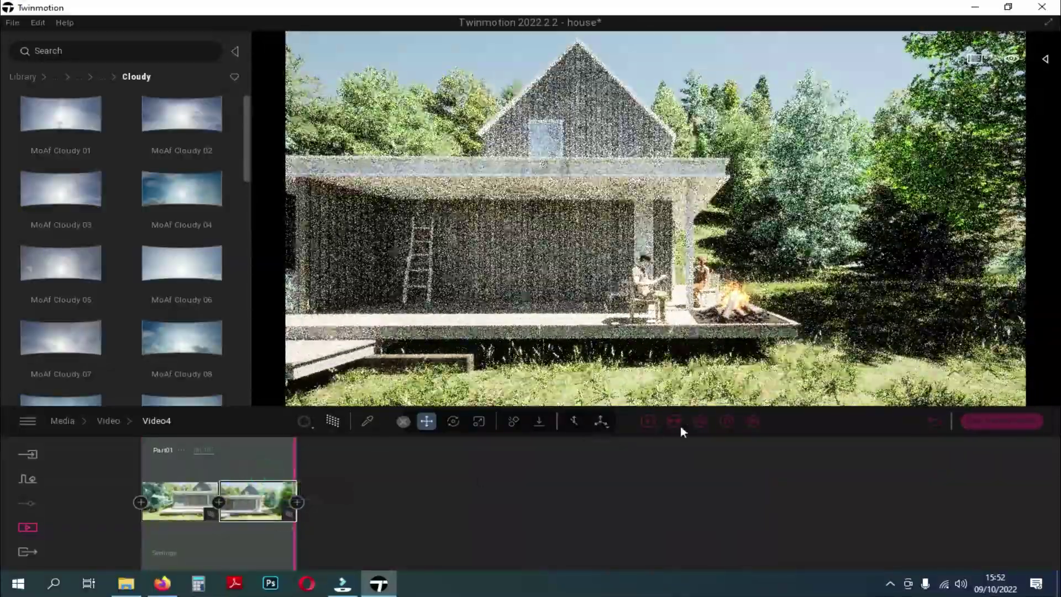
left_click(727, 421)
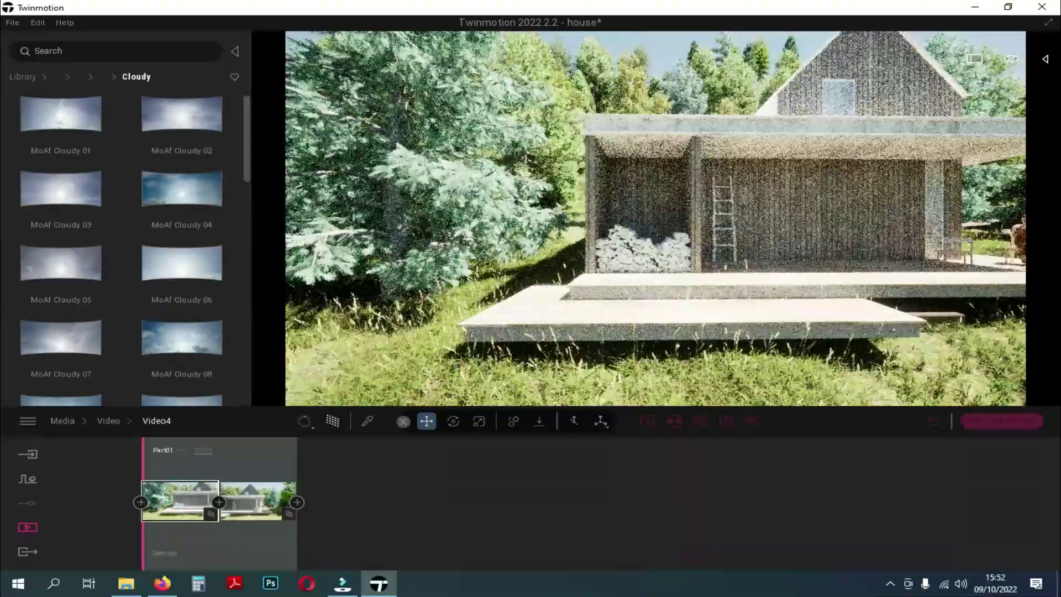
Reframe Video4's first keyframe as an angled view along the deck, from the log pile towards the campfire
middle_click_drag(586, 318, 584, 293, "shift")
right_click_drag(583, 294, 597, 270)
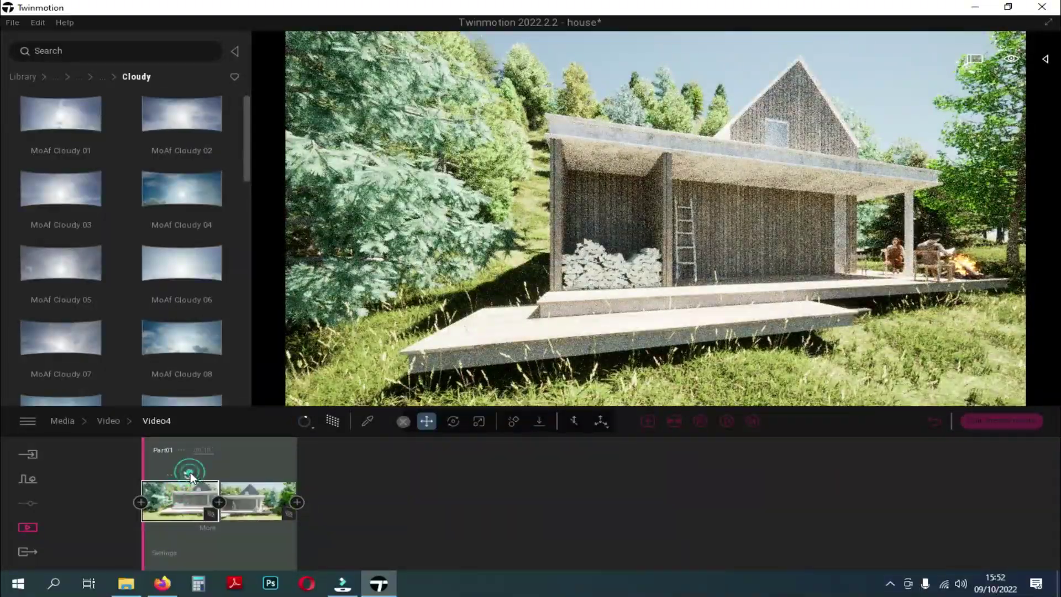
middle_click_drag(663, 294, 627, 294, "shift")
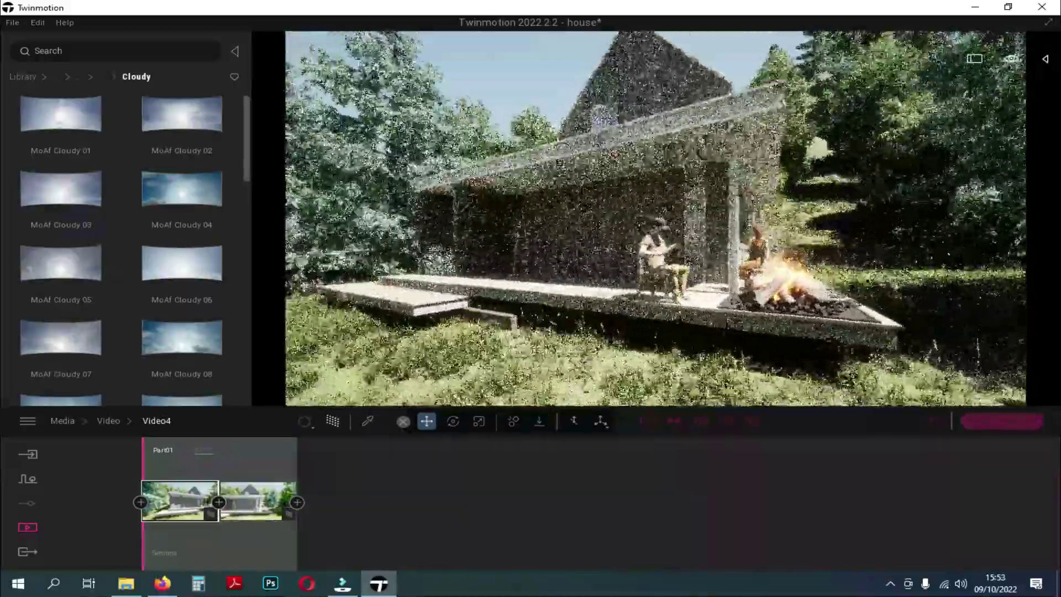
Reframe Video4's second keyframe from the campfire corner of the deck, adjust its focal length and play the video
right_click_drag(768, 293, 707, 296)
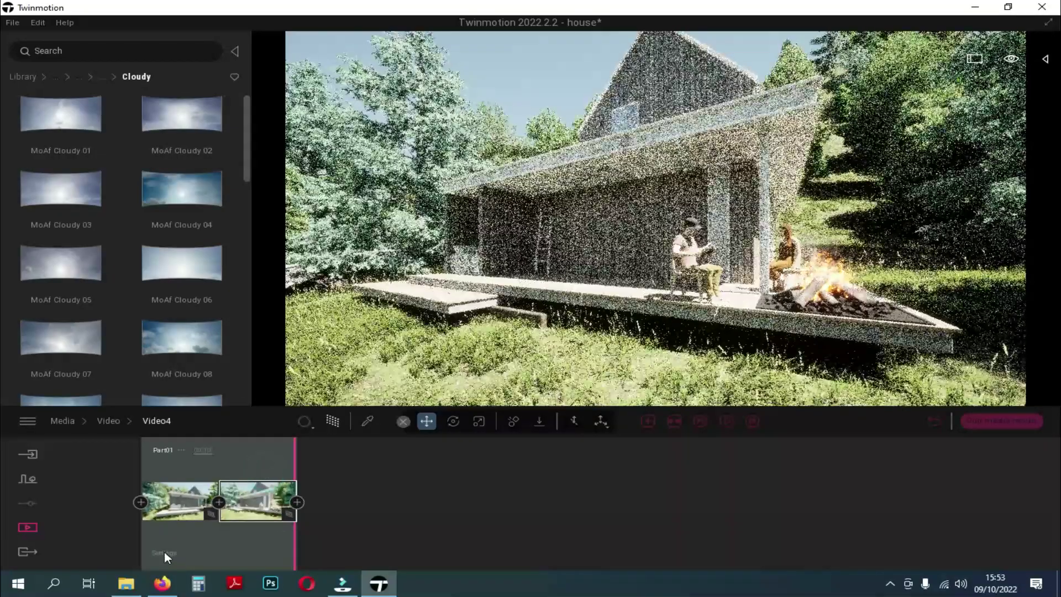
left_click(164, 553)
left_click_drag(128, 510, 127, 507)
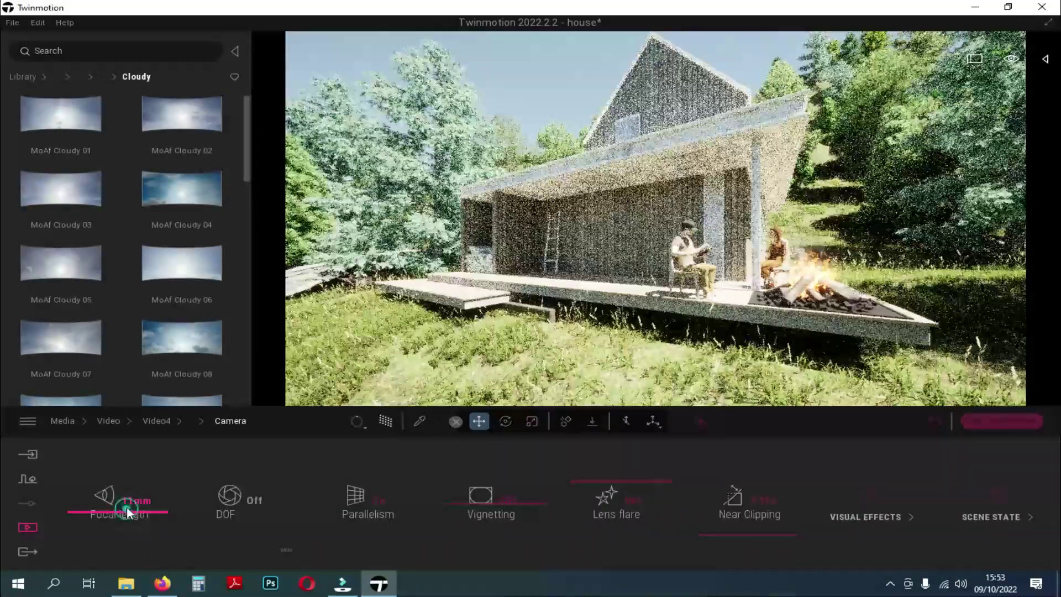
left_click(125, 501)
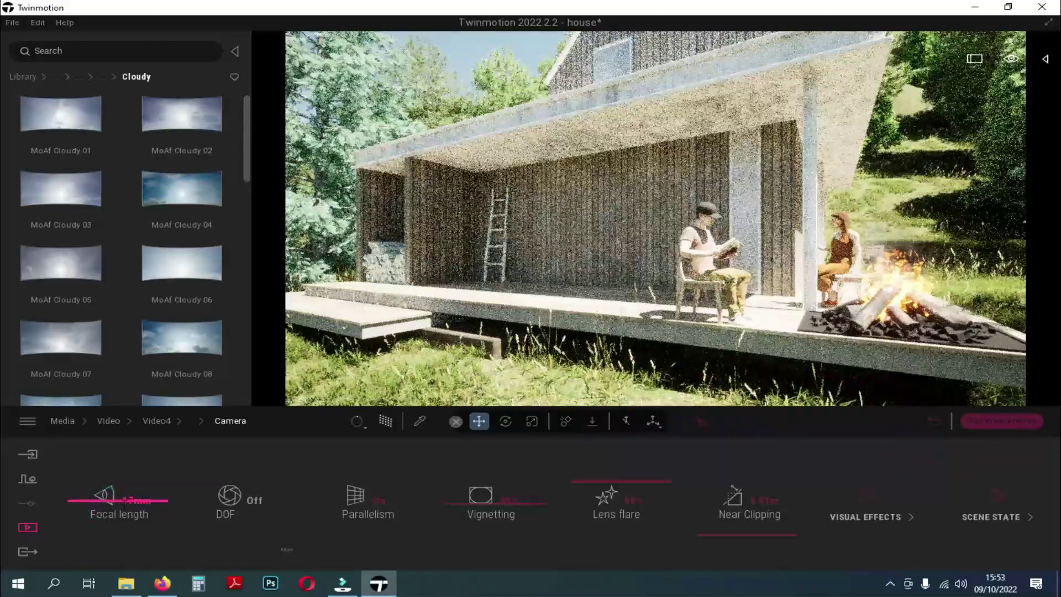
left_click(128, 501)
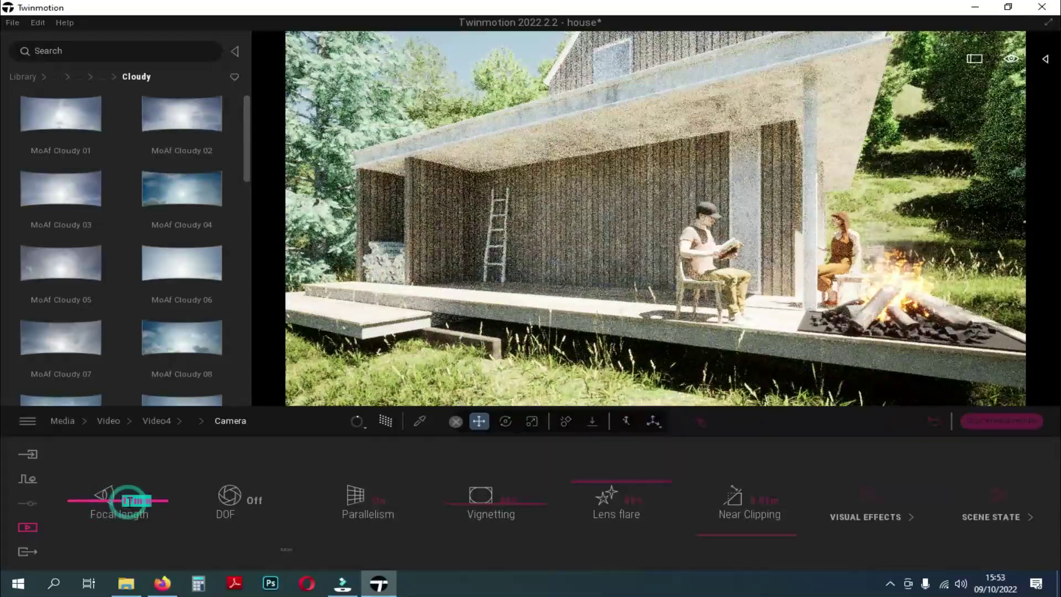
key("Return")
left_click(144, 420)
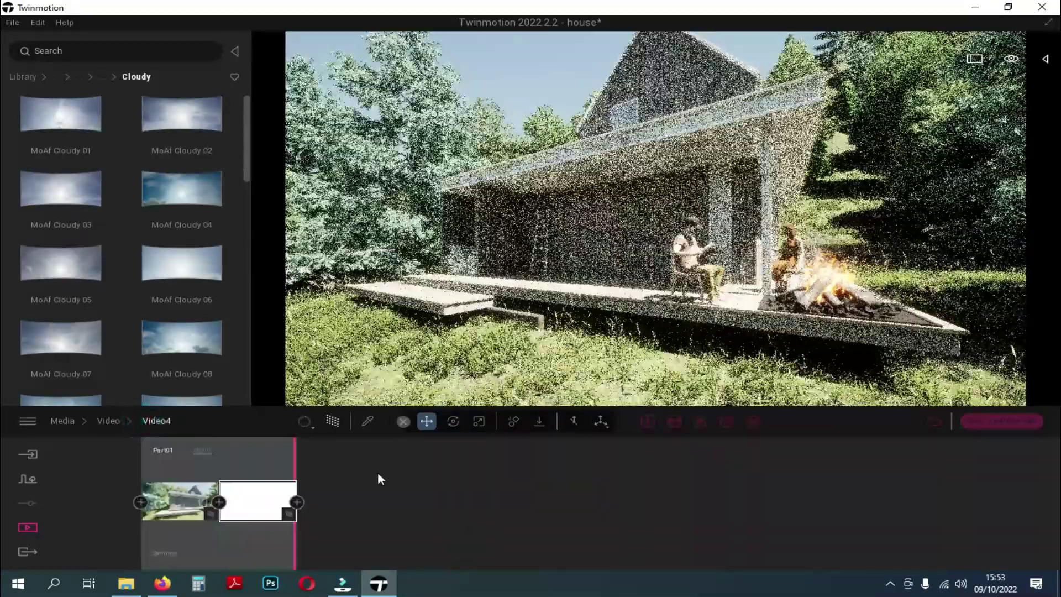
left_click(727, 422)
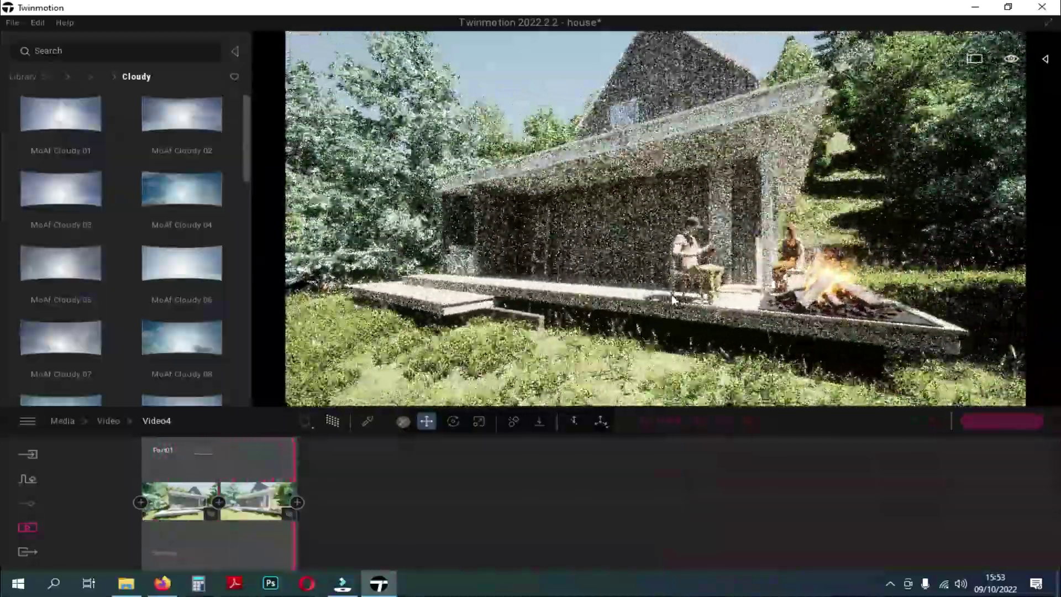
Open Video5, update its second keyframe with the elevated cabin view and play the video
left_click(109, 421)
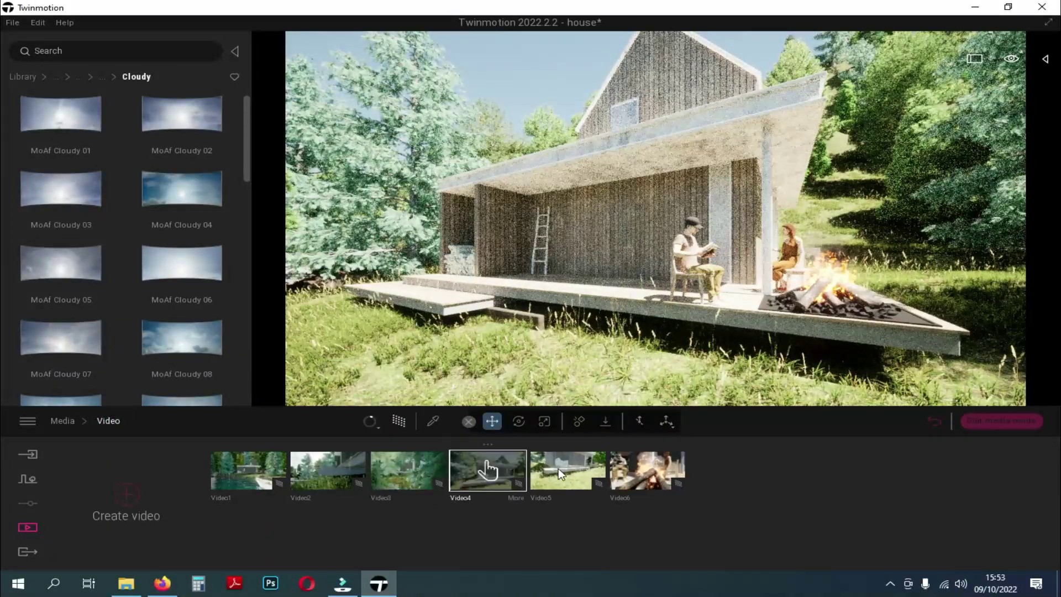
double_click(558, 468)
left_click(727, 421)
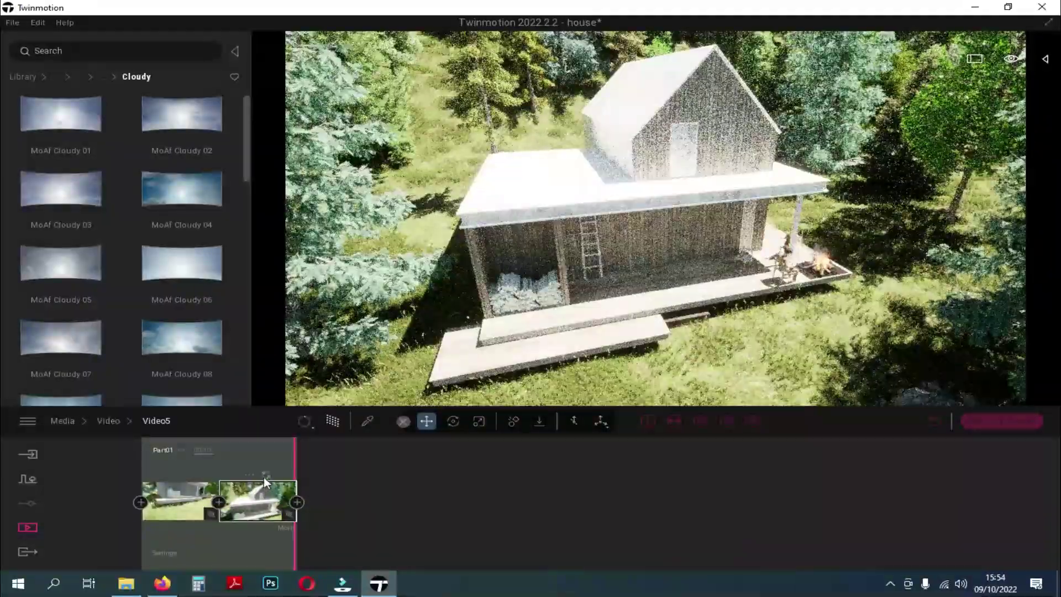
left_click(264, 476)
left_click(727, 420)
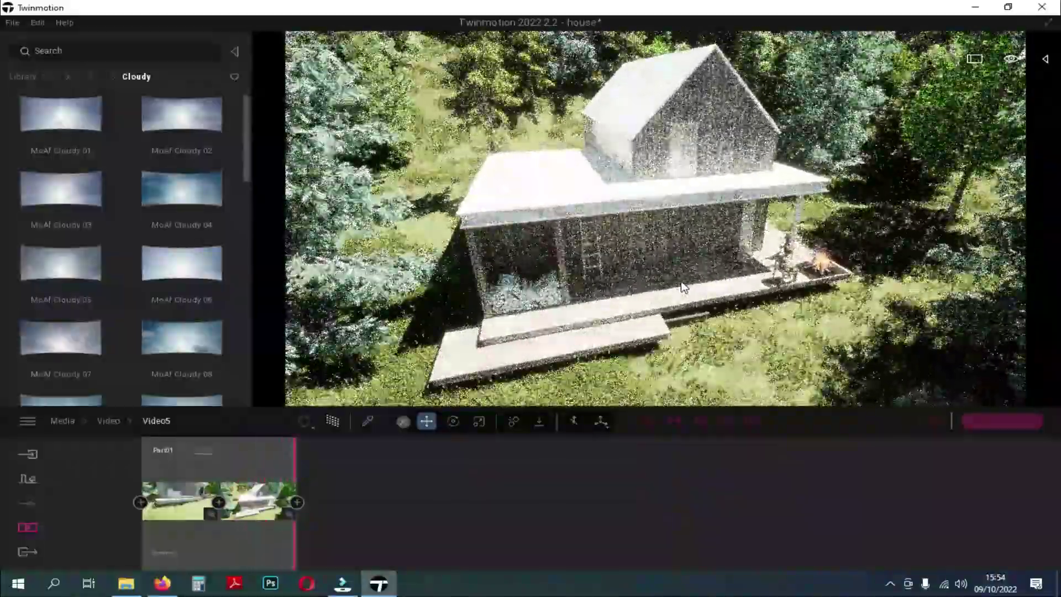
Switch Video4's lighting environment to Sky Light HDRI and apply the MoAf Cloudy 08 sky
left_click(111, 420)
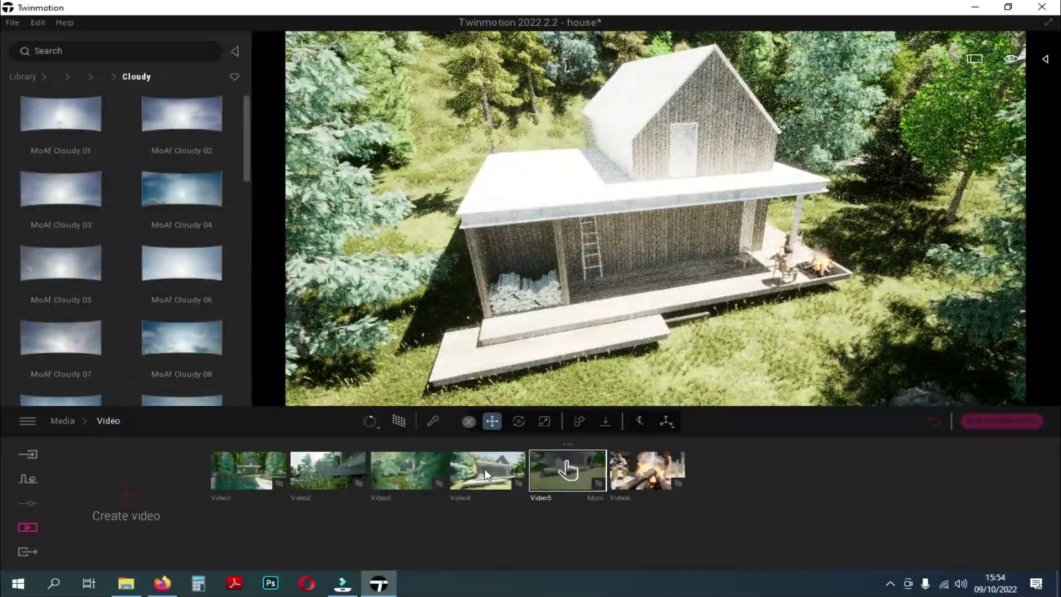
left_click(484, 468)
left_click(166, 552)
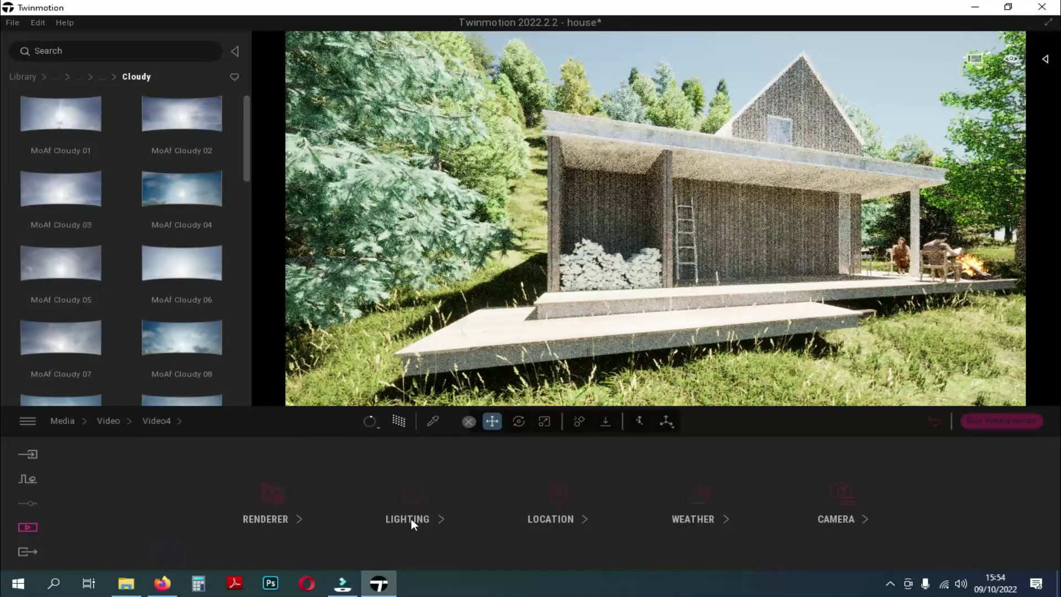
left_click(202, 497)
left_click(200, 419)
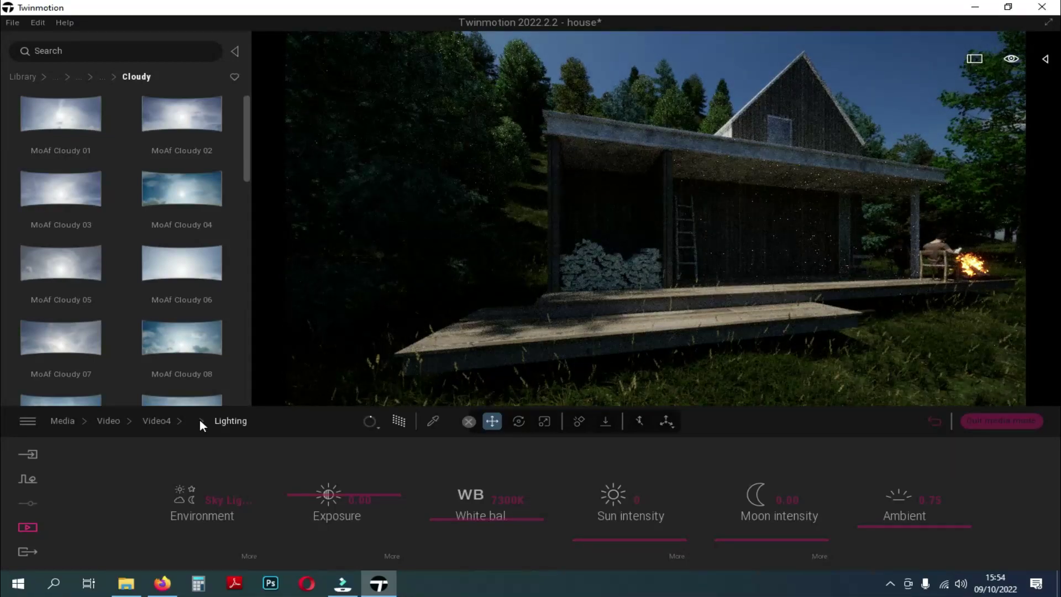
left_click(216, 501)
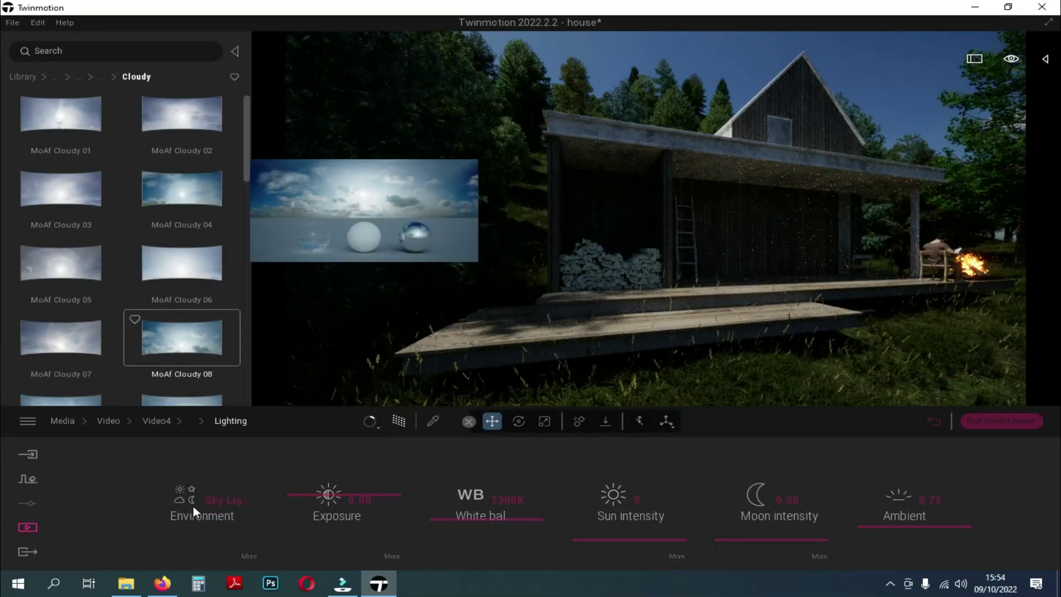
left_click(249, 555)
left_click(184, 338)
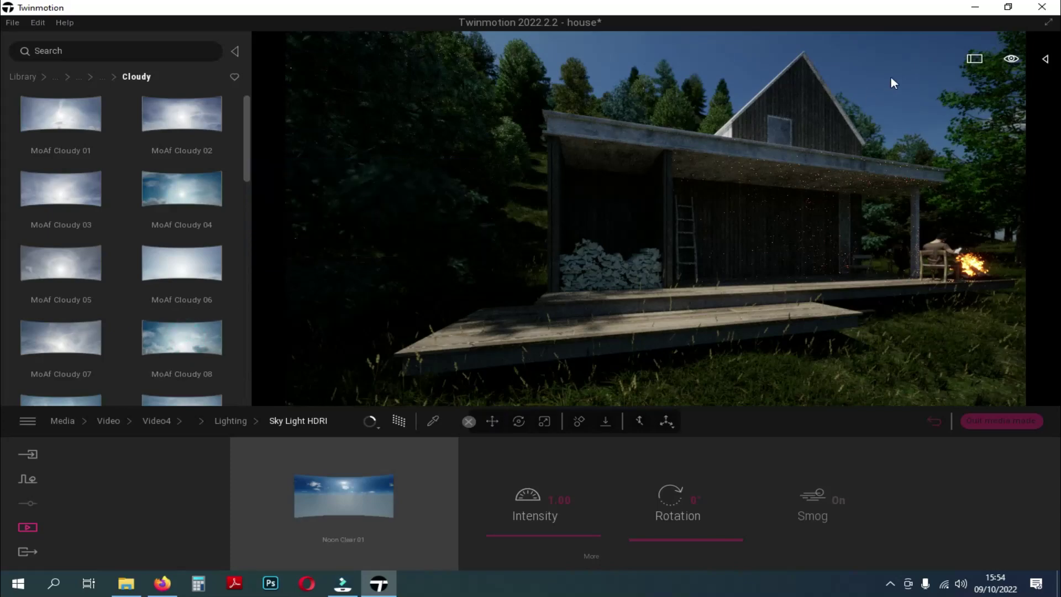
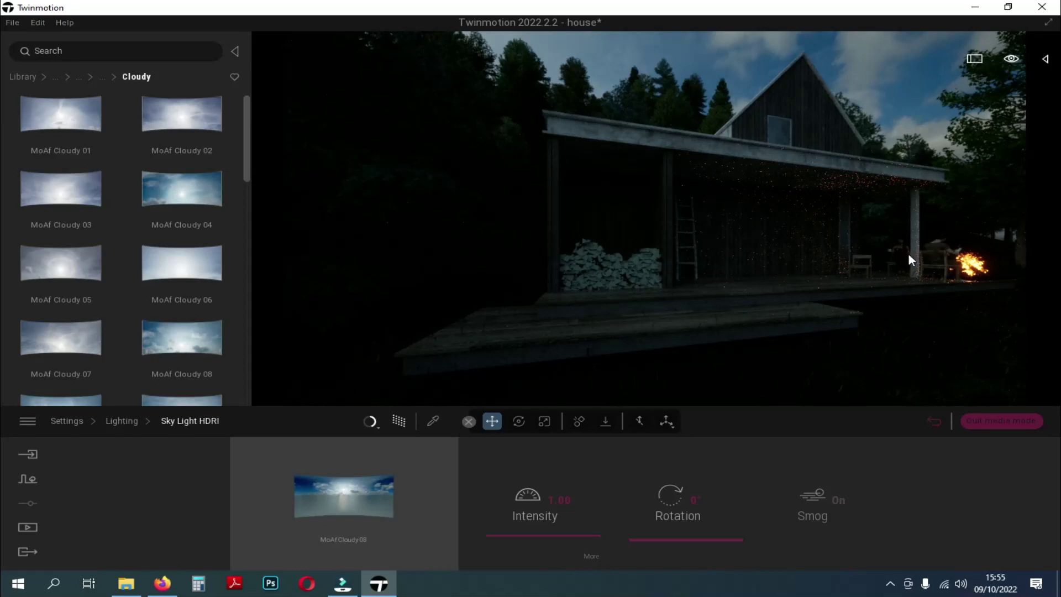
Set the HDRI sky's intensity to 3.00 and the sun intensity to 5 for Video4
left_click(554, 499)
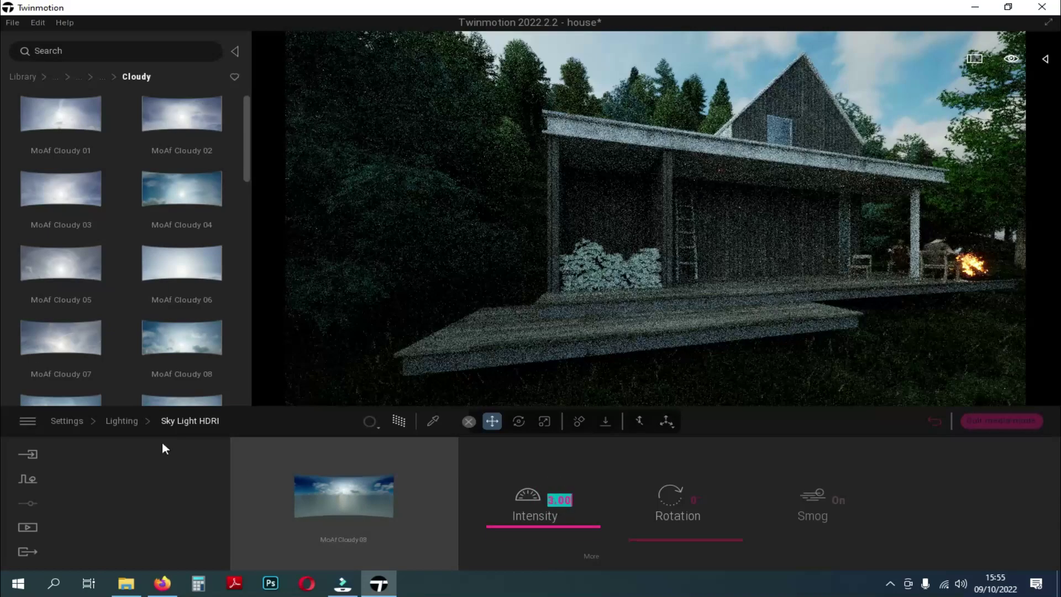
left_click(122, 421)
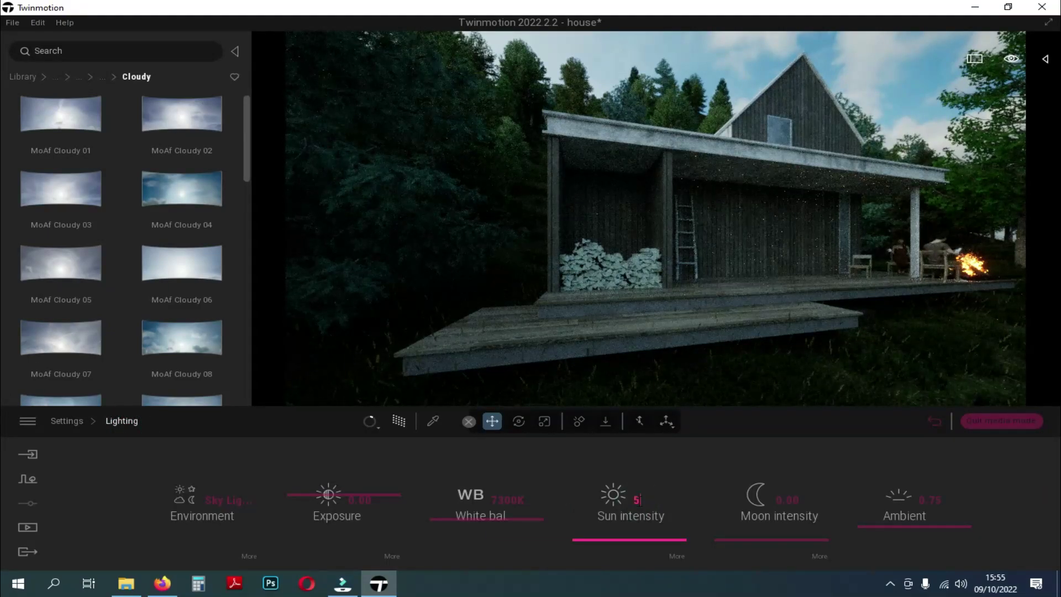
type("5")
key("Return")
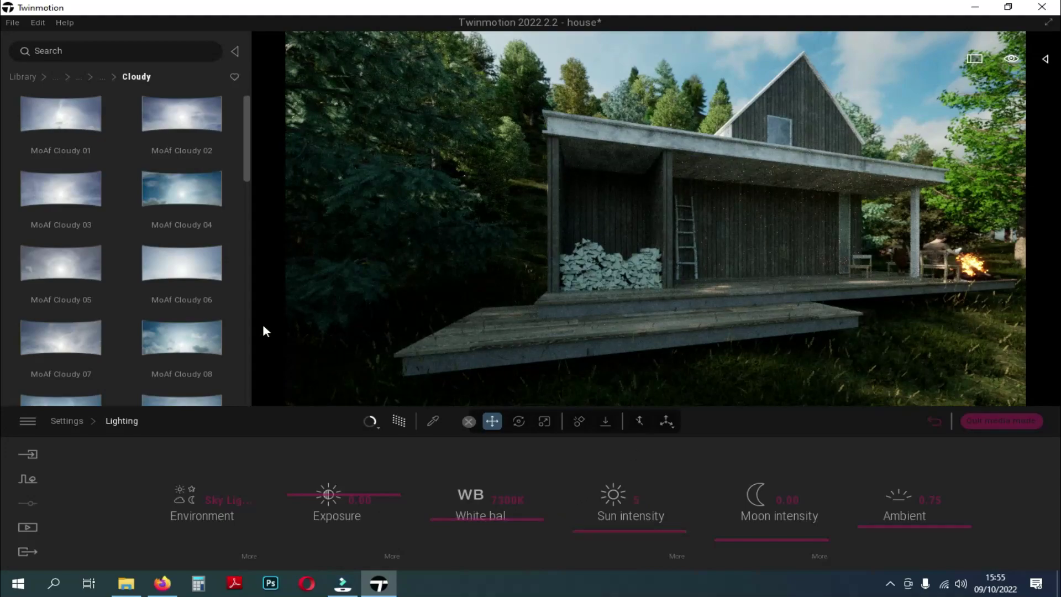
Return to the list of videos and open Video4 to check its relit keyframes
left_click(66, 422)
left_click(28, 527)
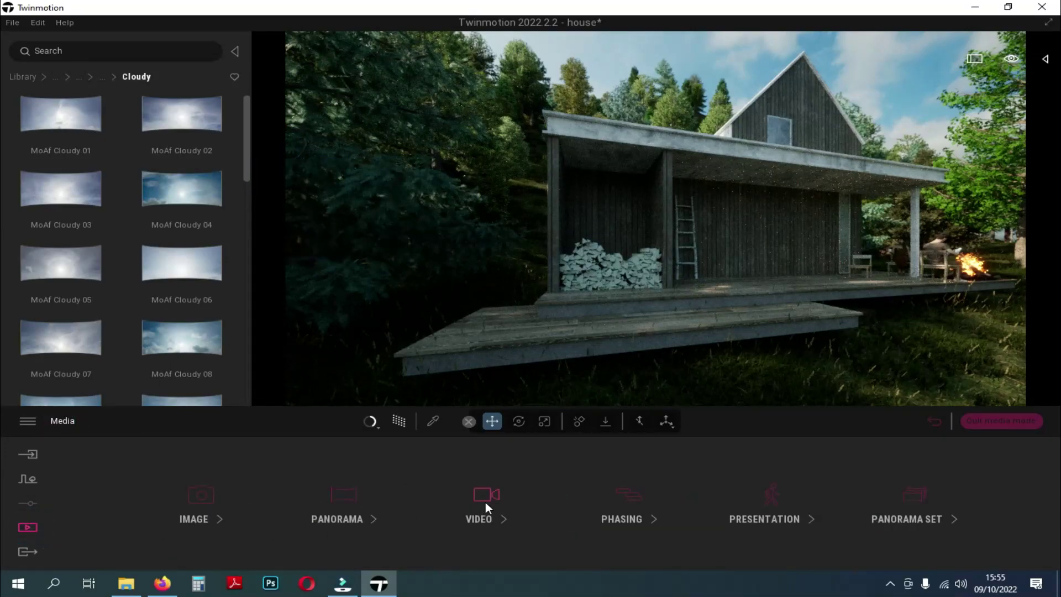
left_click(485, 500)
double_click(475, 467)
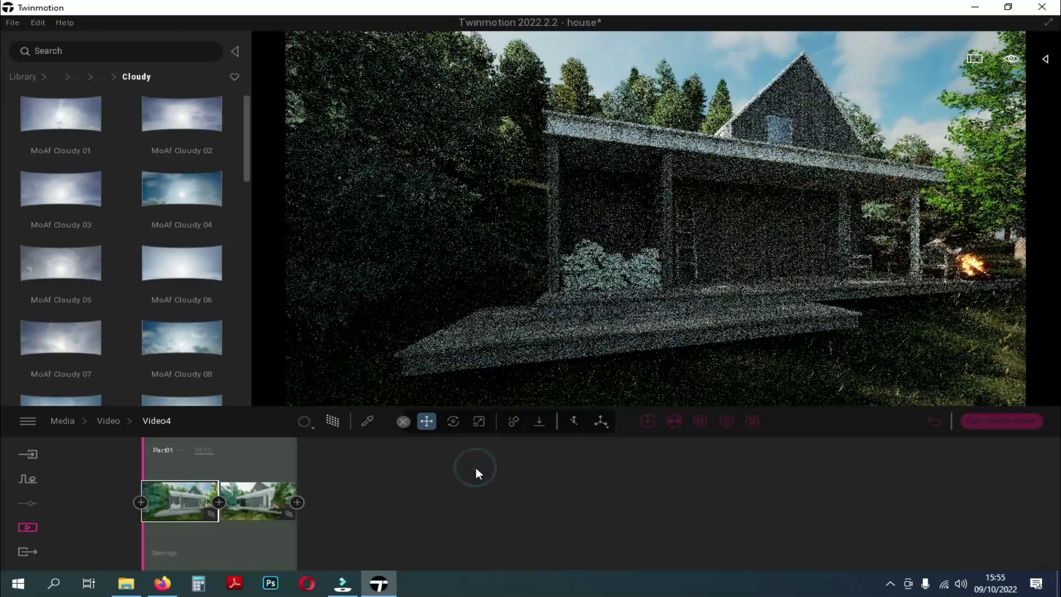
Open Video5, switch its lighting environment to Sky Light HDRI and apply the MoAf Cloudy 08 sky
left_click(109, 421)
double_click(572, 466)
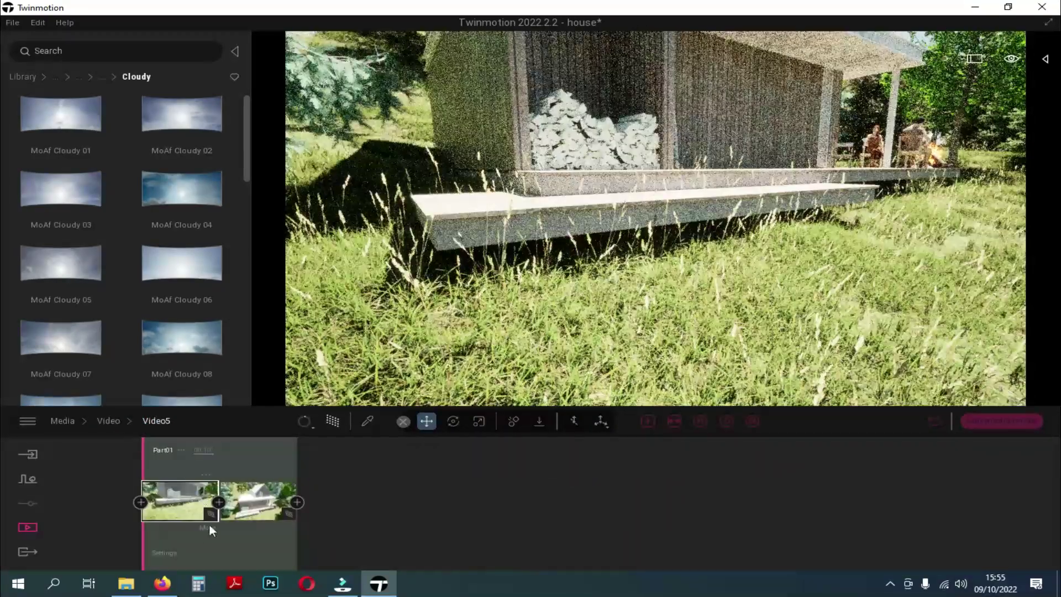
left_click(169, 552)
left_click(409, 499)
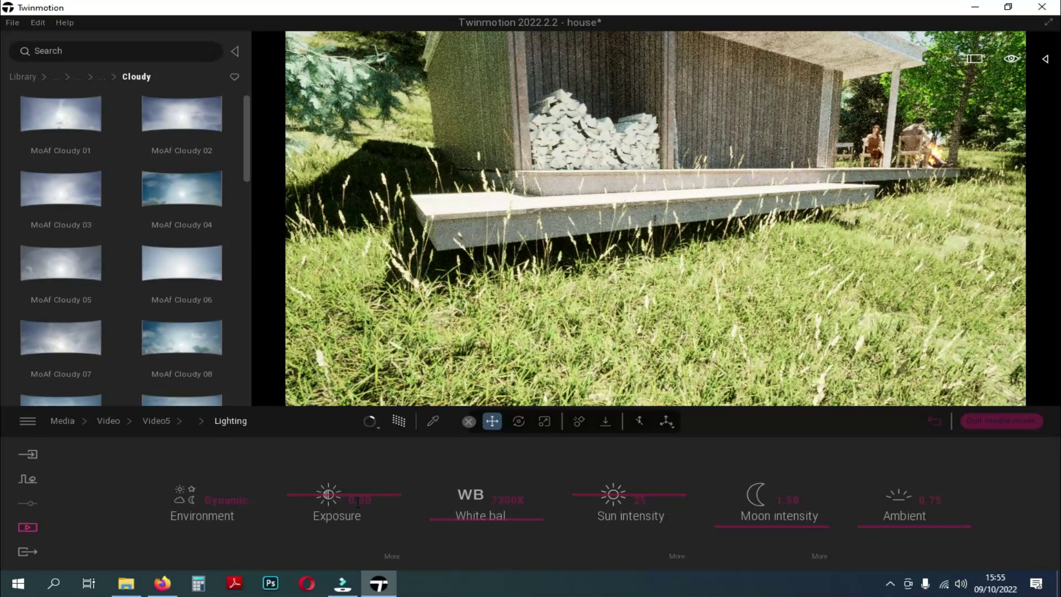
left_click(237, 501)
left_click(197, 421)
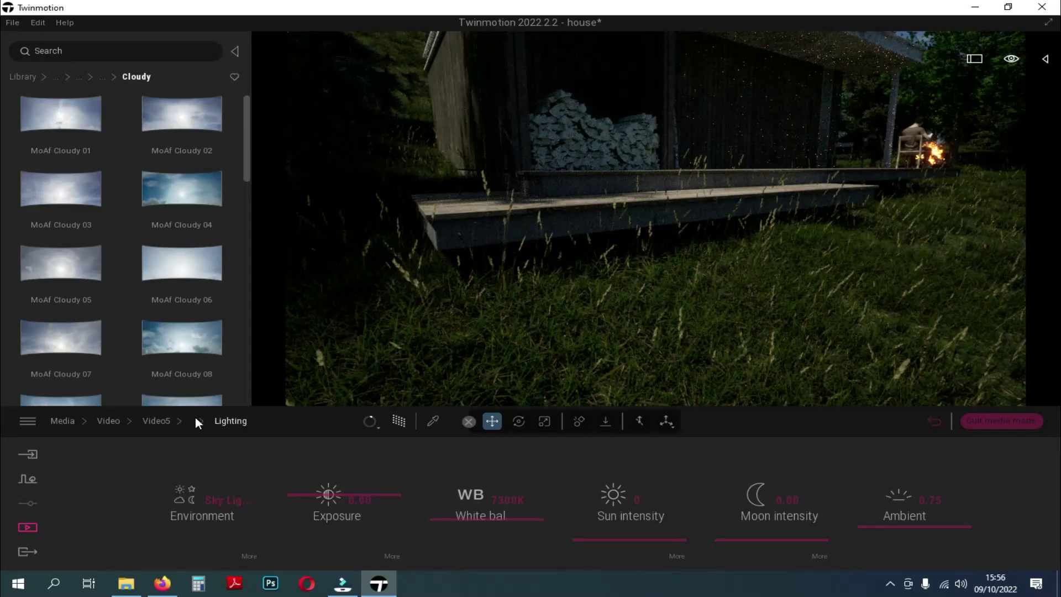
right_click_drag(552, 257, 699, 122)
left_click_drag(168, 340, 758, 70)
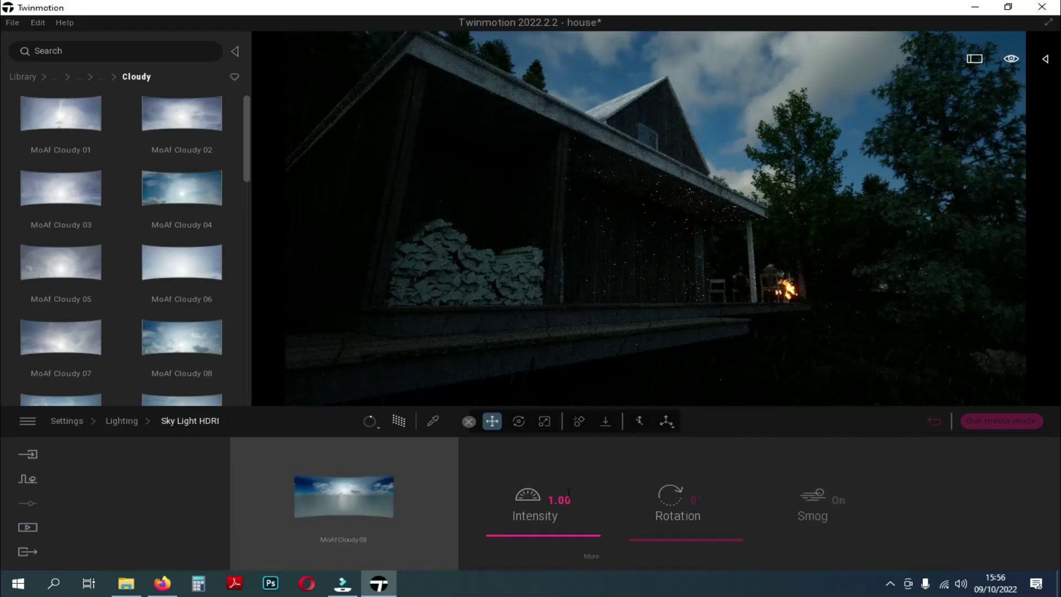
Set the HDRI sky's intensity to 3.00 and the sun intensity to 5 for Video5
left_click(560, 498)
type("3")
key("Return")
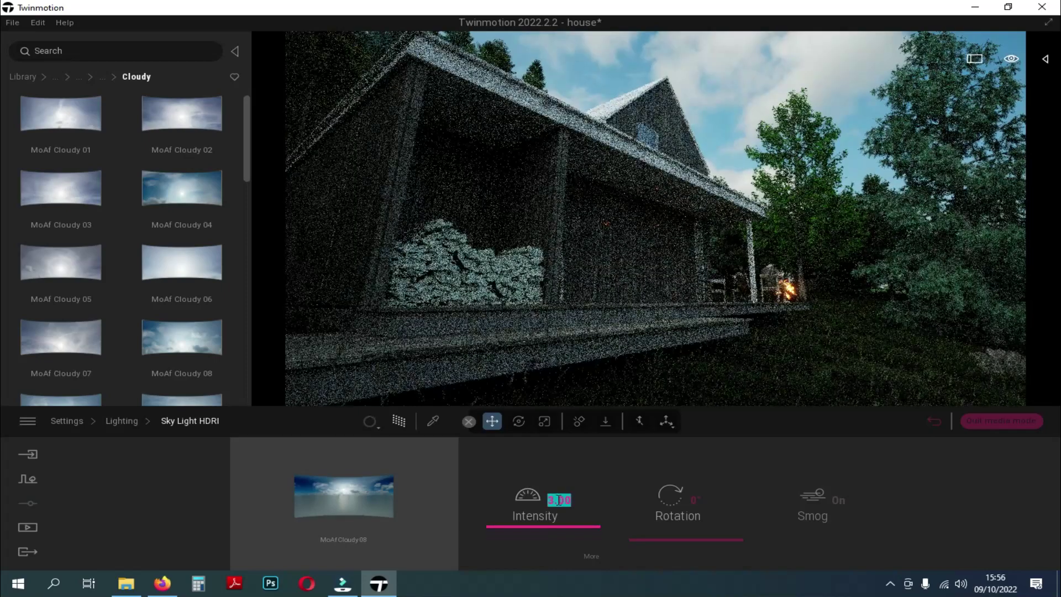
left_click(123, 422)
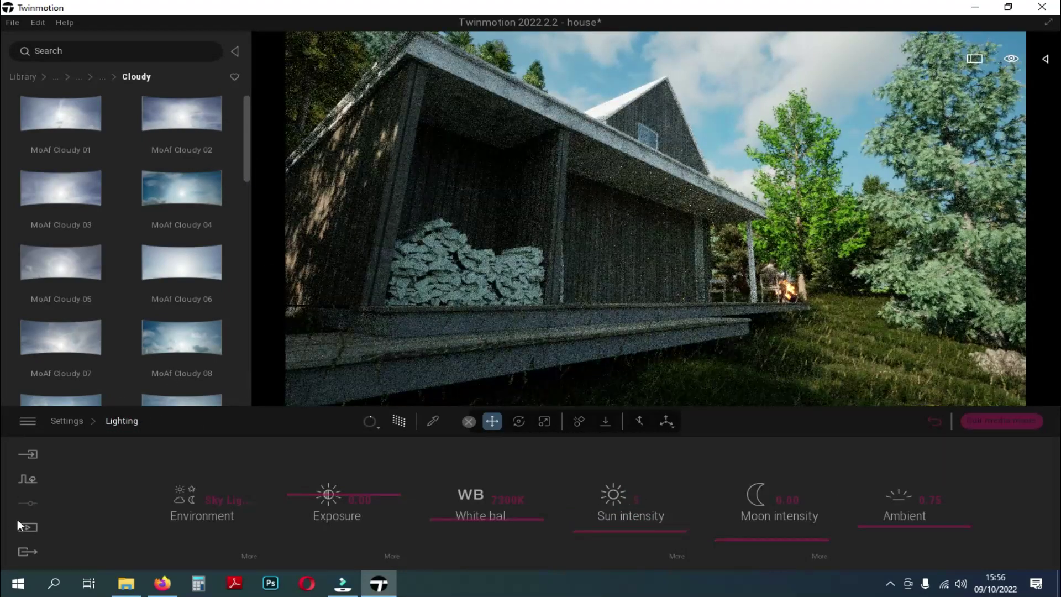
Open Video3's lighting settings and check its Sky Light HDRI sky and intensity, returning to the list of videos
left_click(28, 527)
left_click(486, 506)
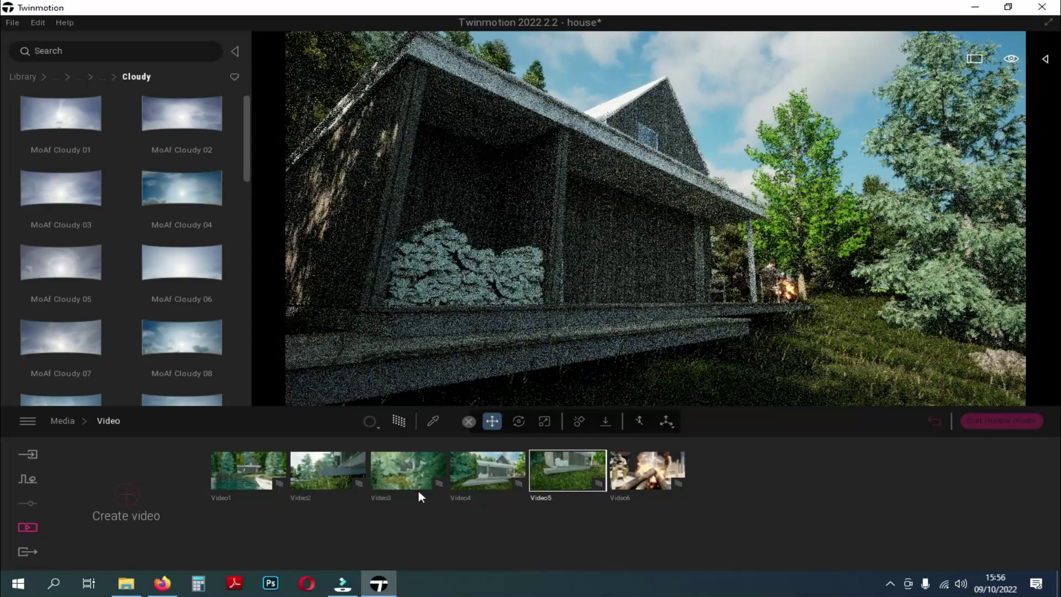
double_click(393, 477)
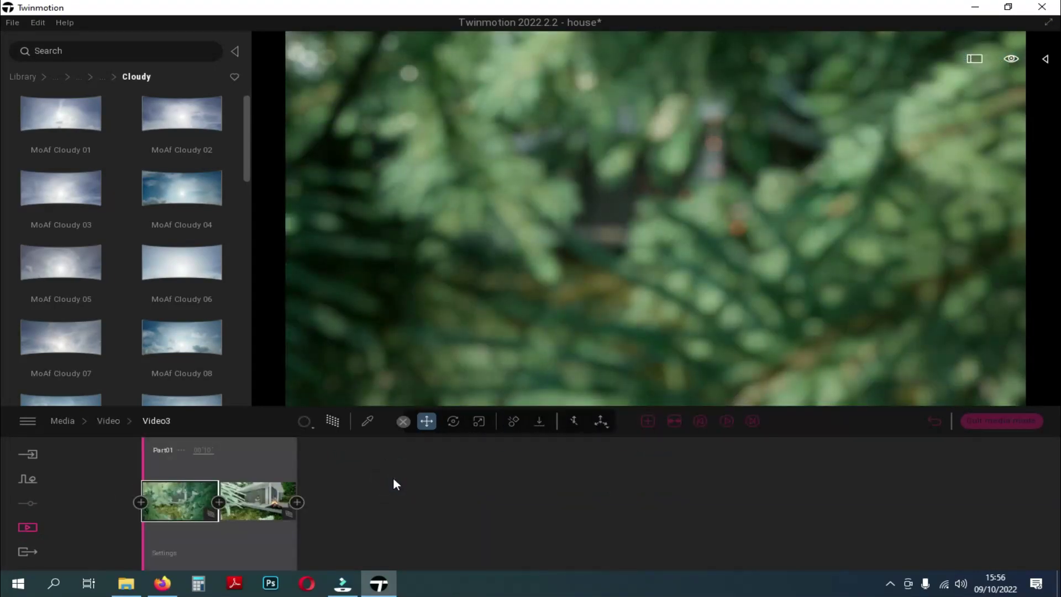
left_click(163, 554)
left_click(423, 496)
left_click(248, 556)
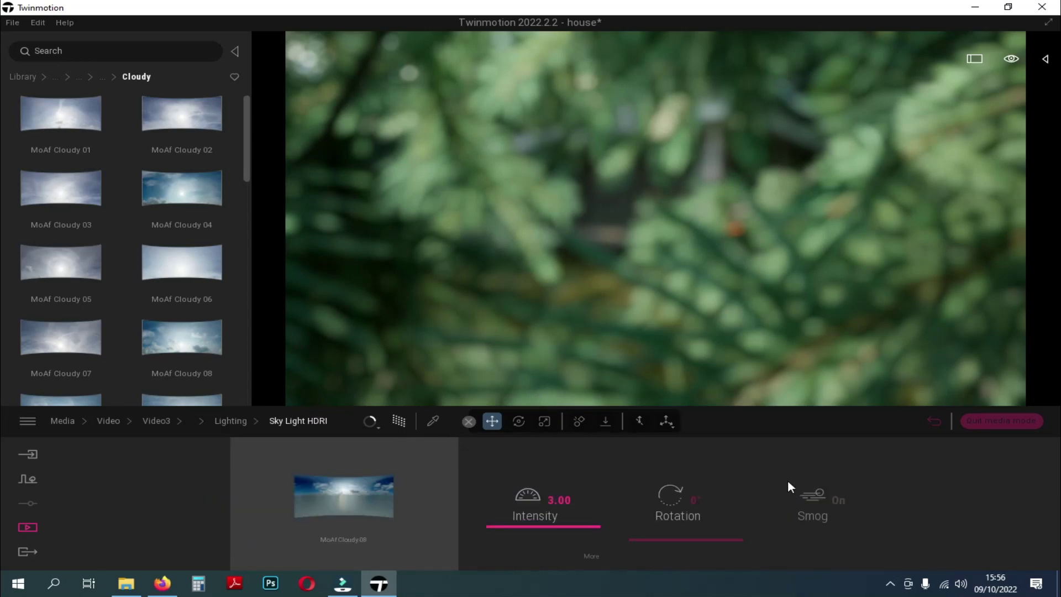
left_click(164, 422)
left_click(110, 421)
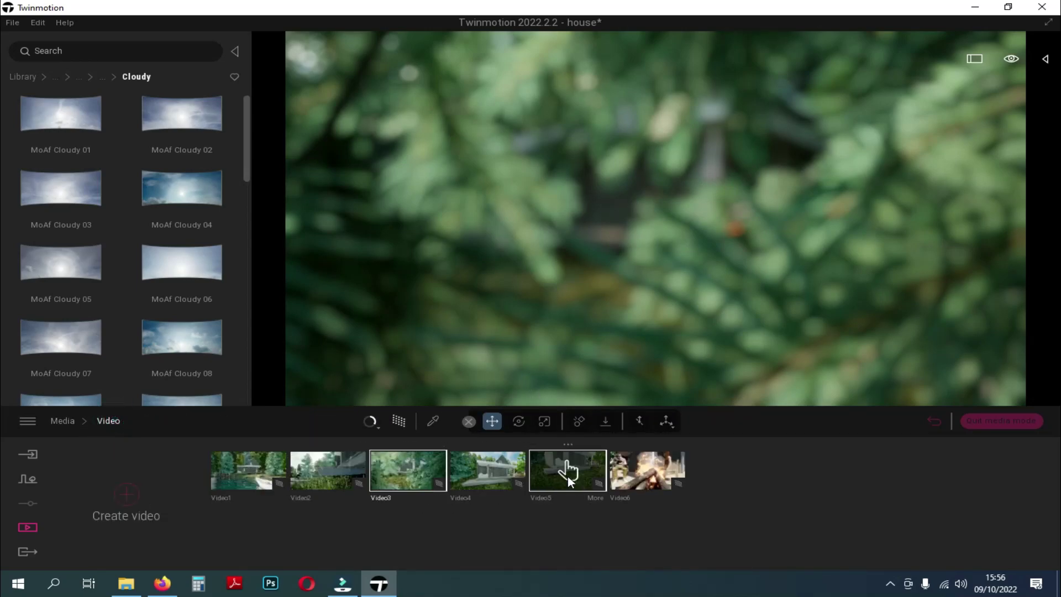
Open Video6, switch its lighting environment to Sky Light HDRI and apply the MoAf Cloudy 08 sky
left_click(648, 466)
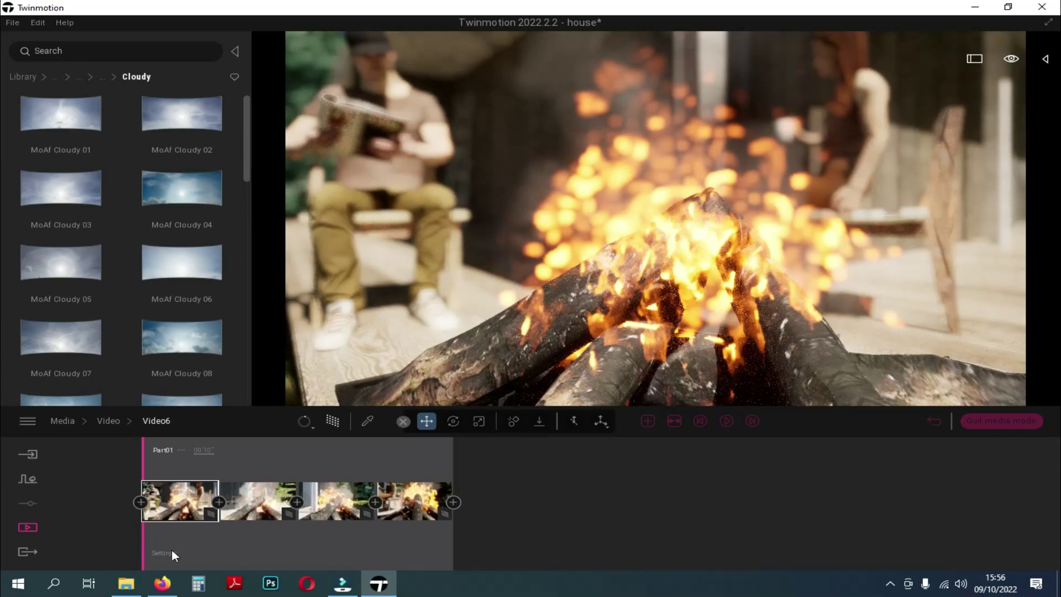
left_click(173, 553)
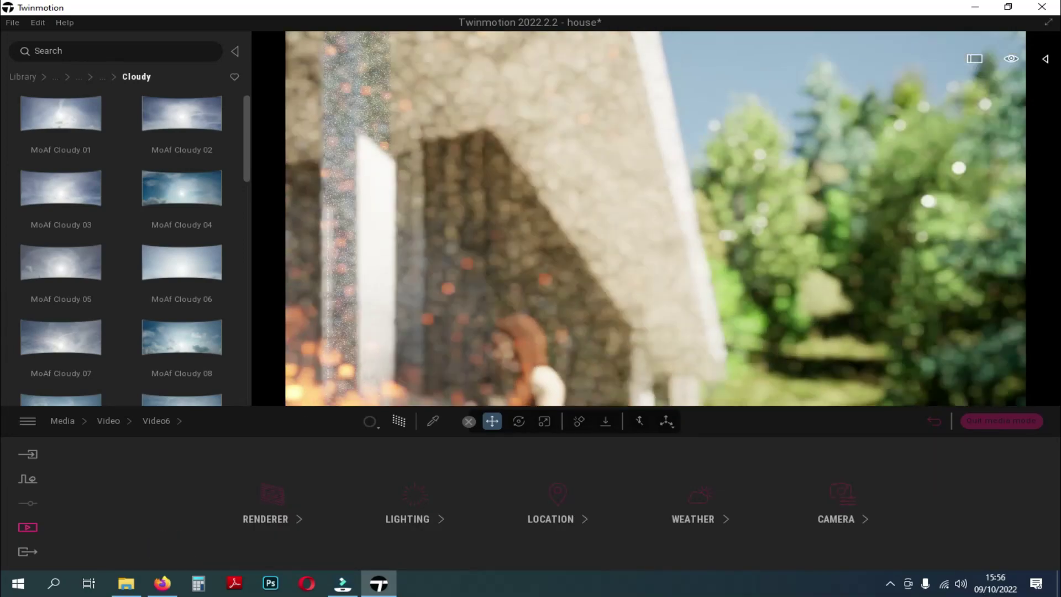
left_click(416, 508)
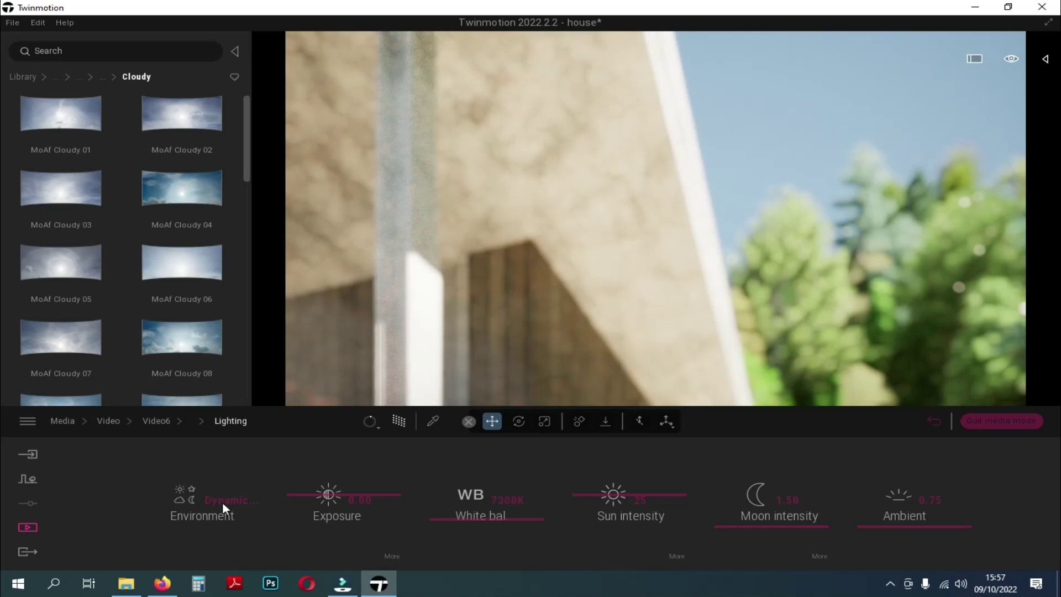
left_click(222, 502)
left_click(223, 412)
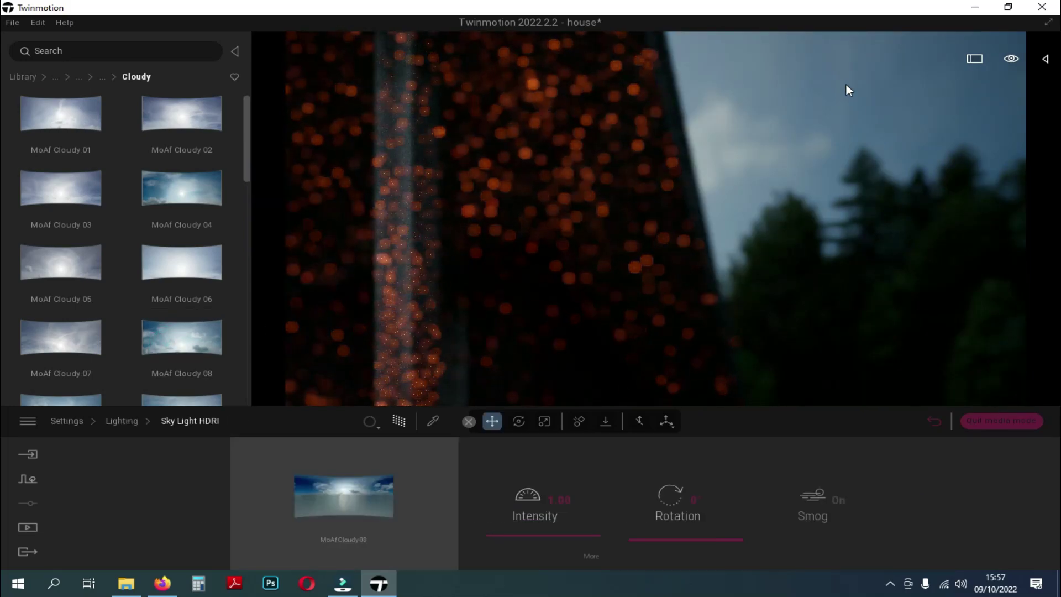
Set the HDRI sky's intensity to 3.00 and the sun intensity to 5 for Video6
left_click(552, 498)
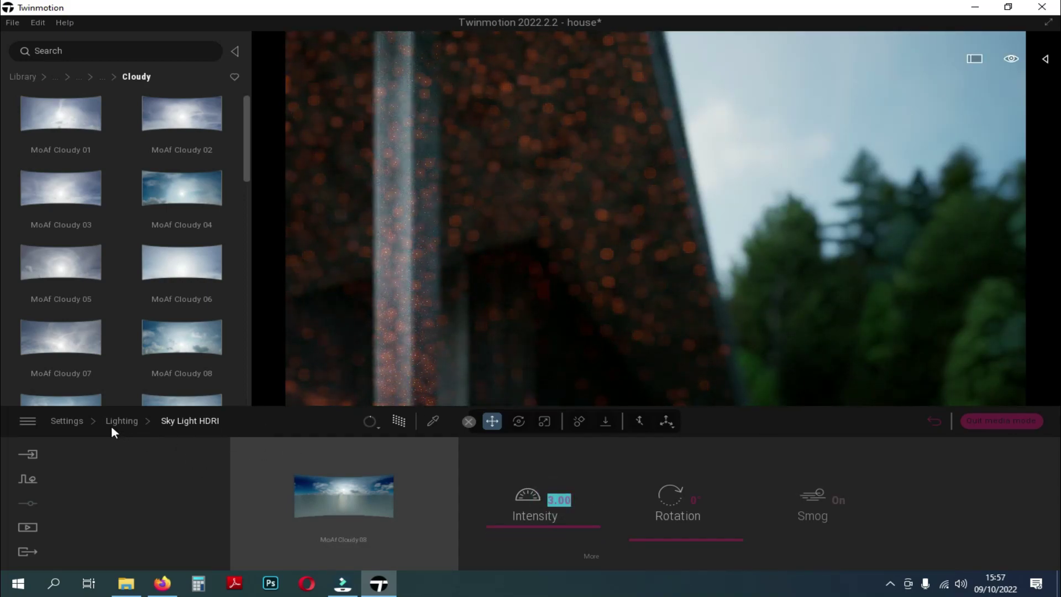
left_click(120, 420)
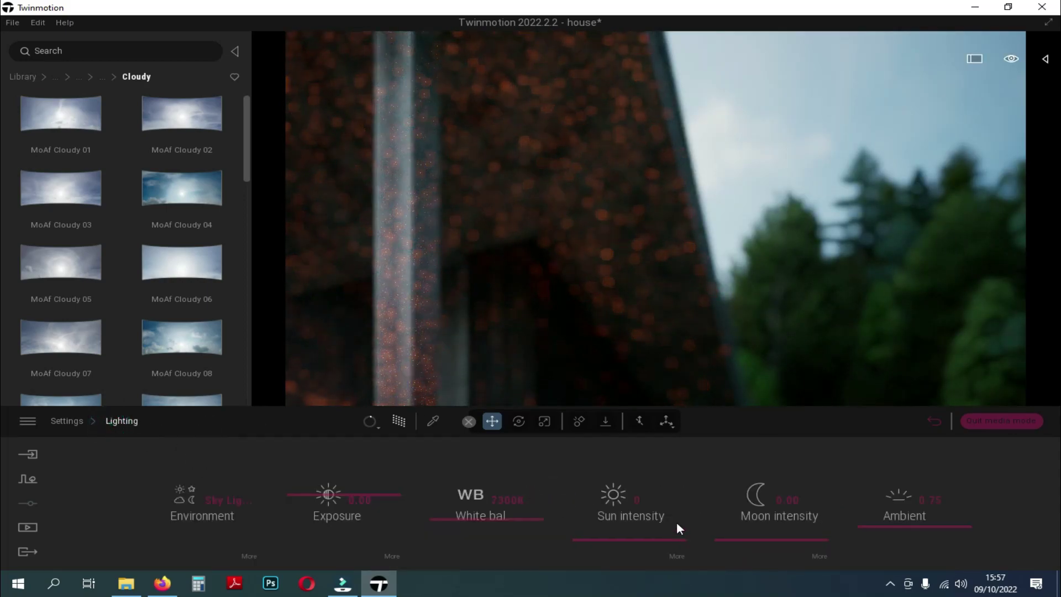
left_click(636, 500)
type("5")
key("Return")
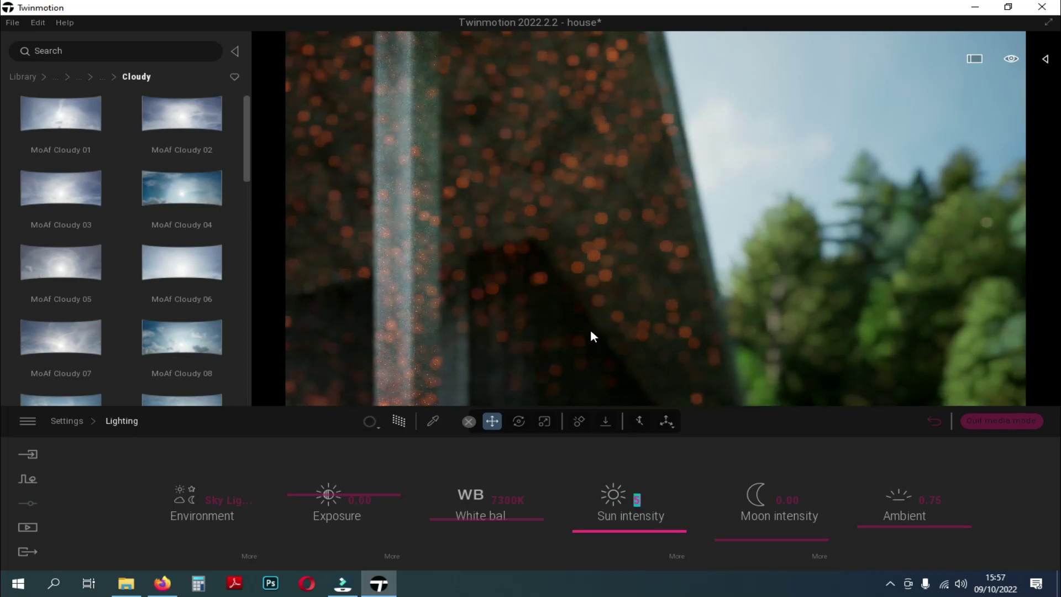
Reopen Video6 from the list of videos and play it to review the relit campfire shot
left_click(25, 530)
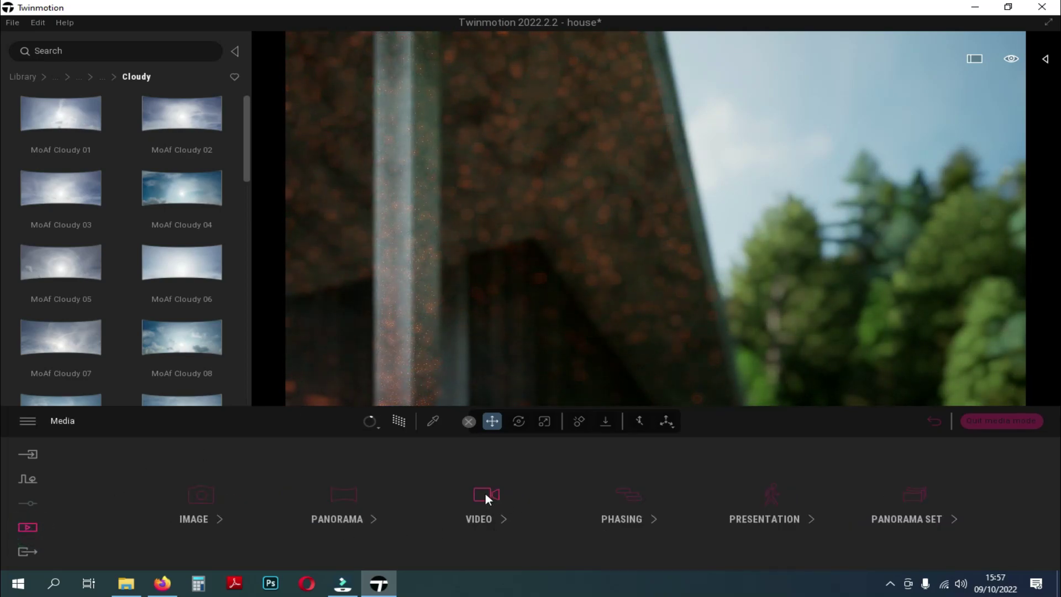
left_click(485, 500)
left_click(647, 469)
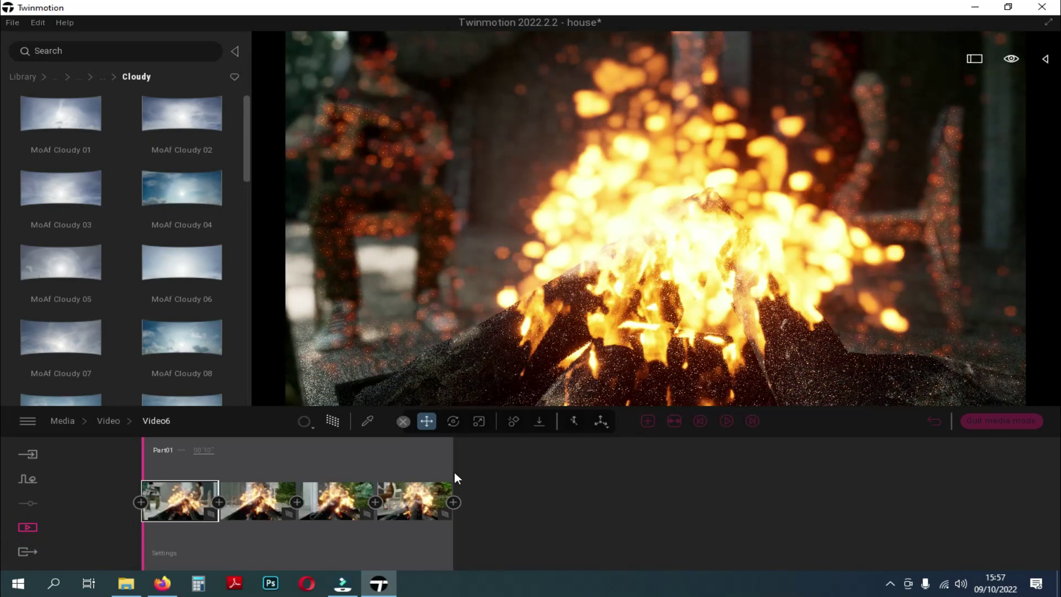
left_click(726, 421)
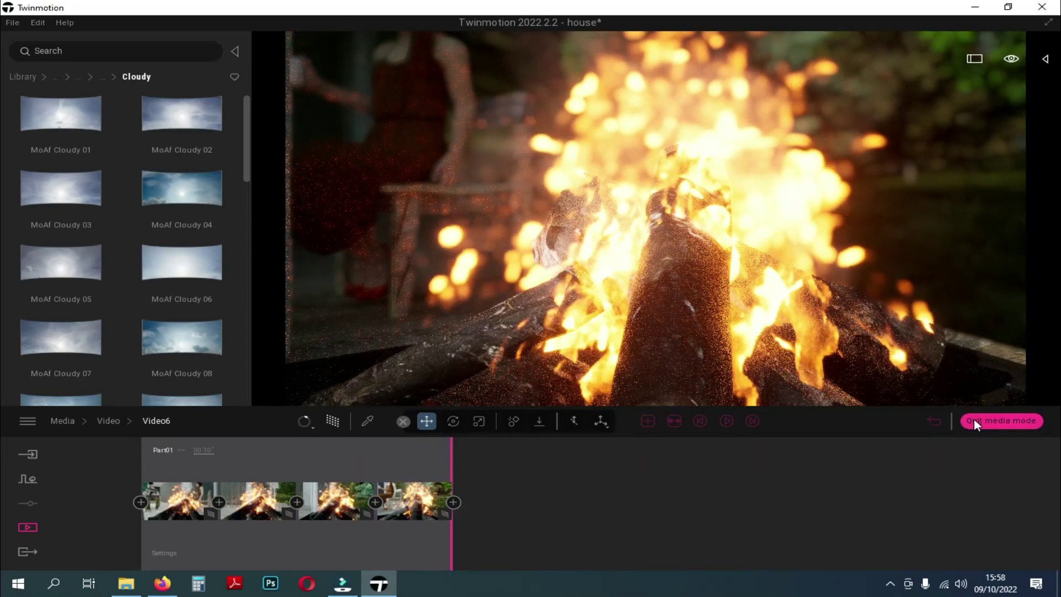
Play Video1 and Video2 to review their camera moves under the cloudy sky
left_click(96, 421)
left_click(246, 473)
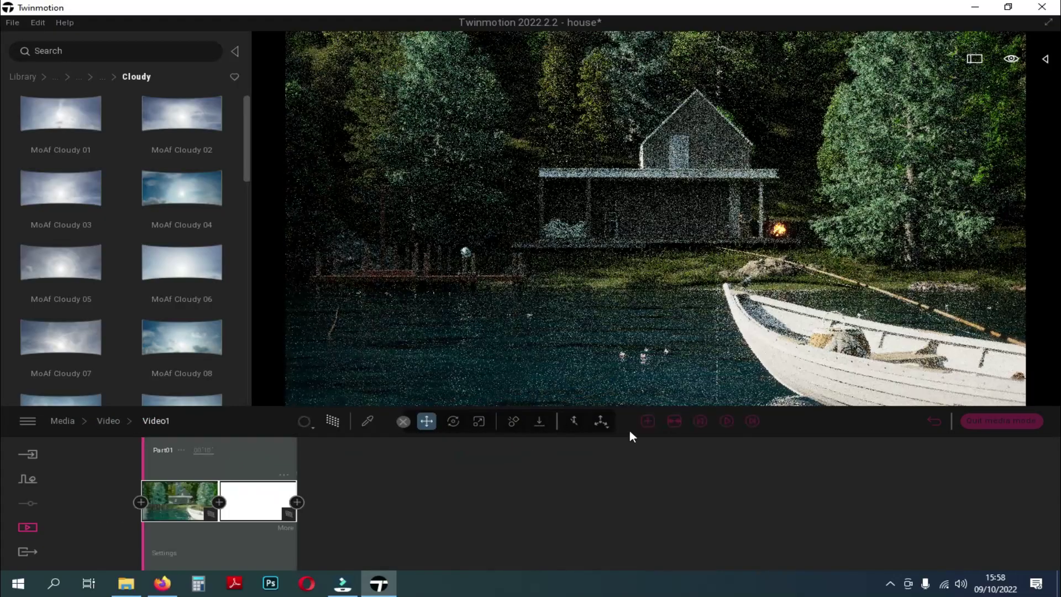
left_click(725, 421)
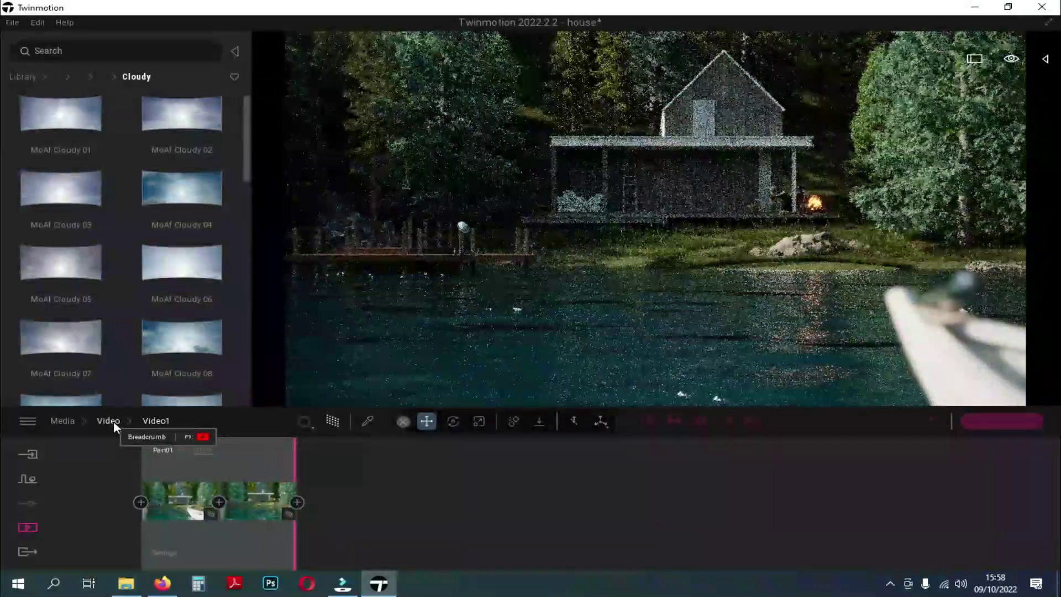
left_click(114, 420)
left_click(304, 469)
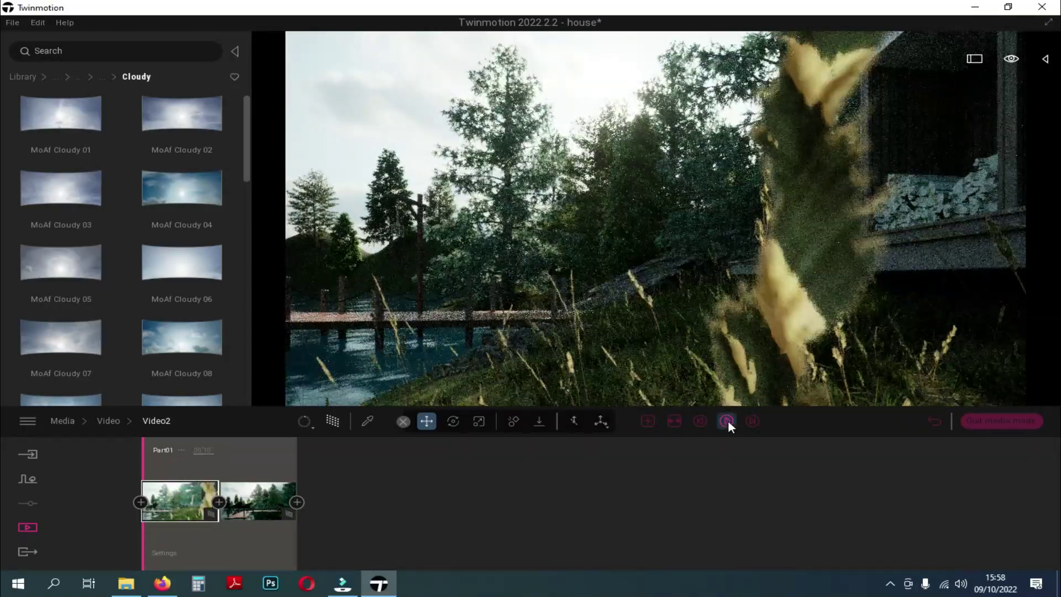
left_click(726, 421)
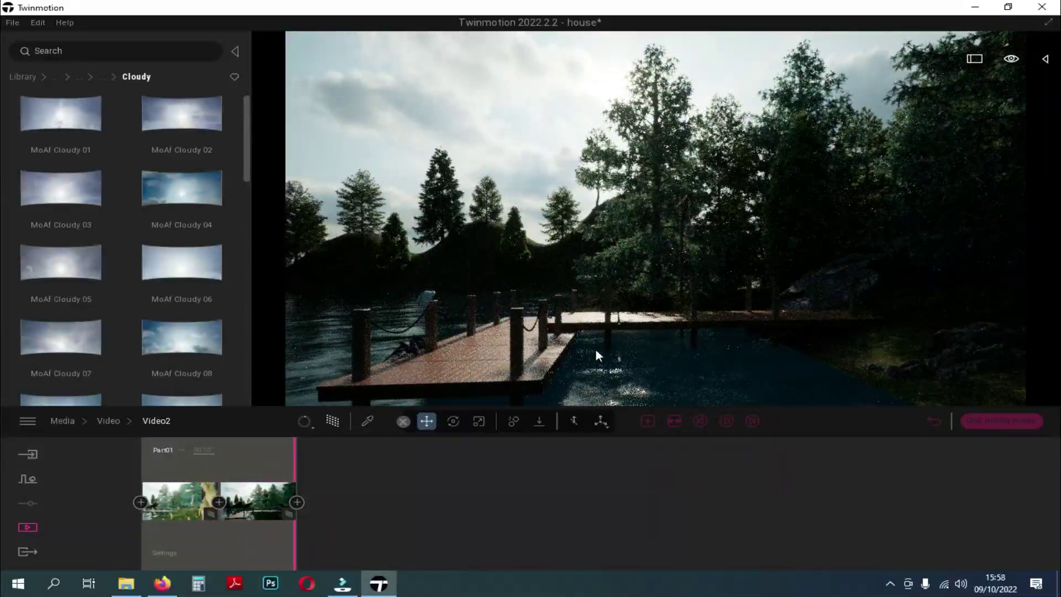
Raise the lens flare to 100% in Video2's camera settings
left_click(164, 553)
left_click(838, 494)
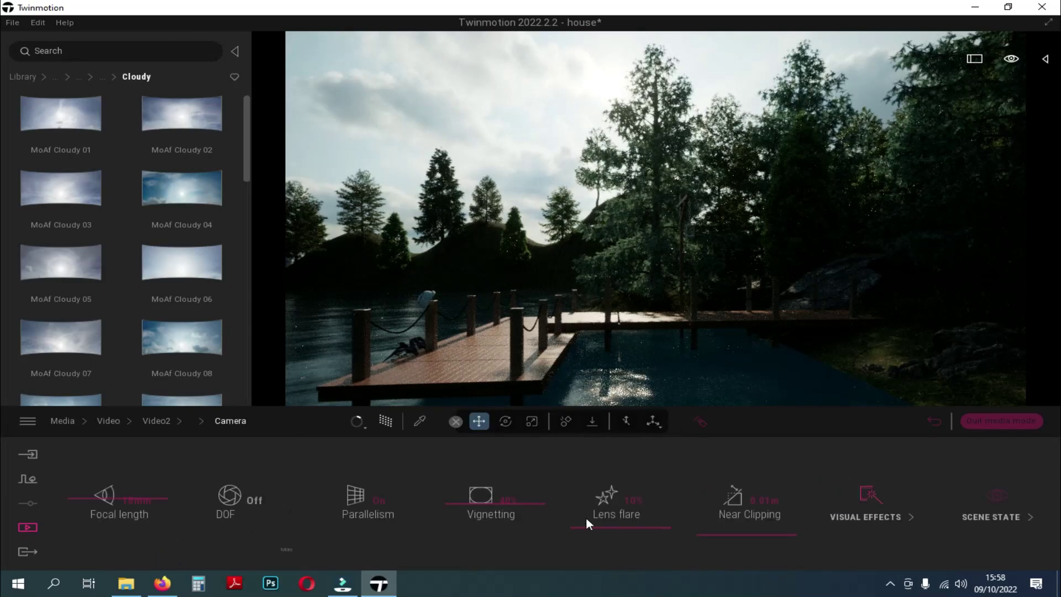
left_click_drag(593, 497, 594, 409)
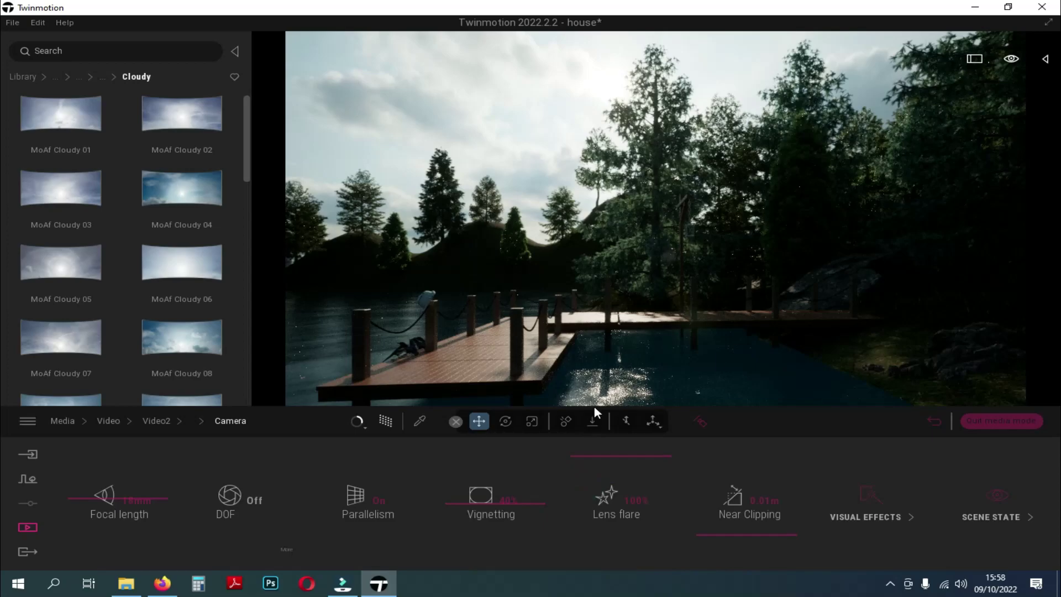
Reopen Video2 from the list of videos, play it with the stronger lens flare and save the project
left_click(162, 418)
left_click(111, 419)
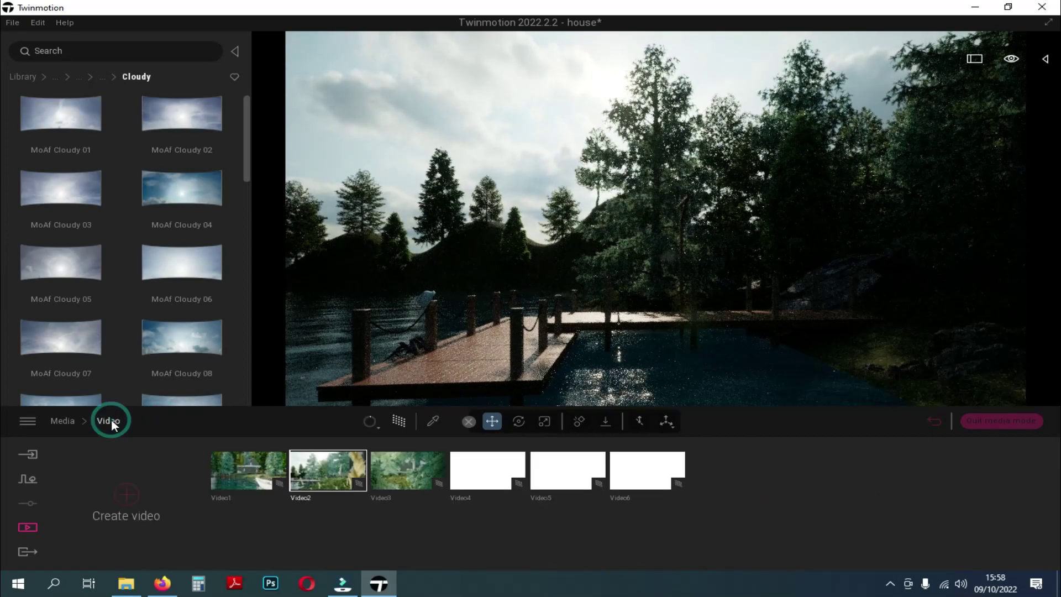
left_click(327, 468)
left_click(728, 421)
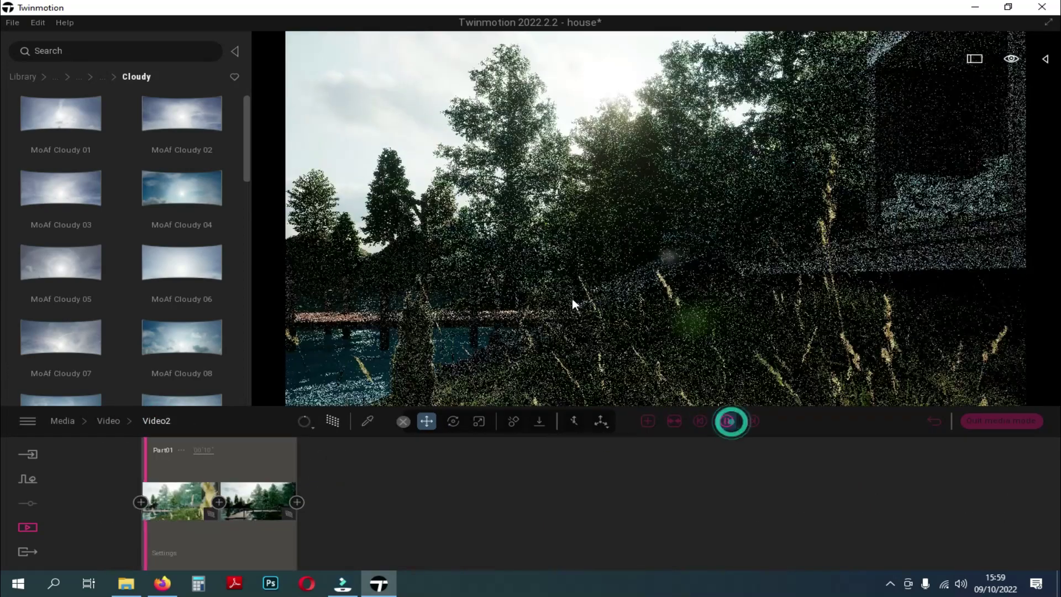
key("ctrl+s")
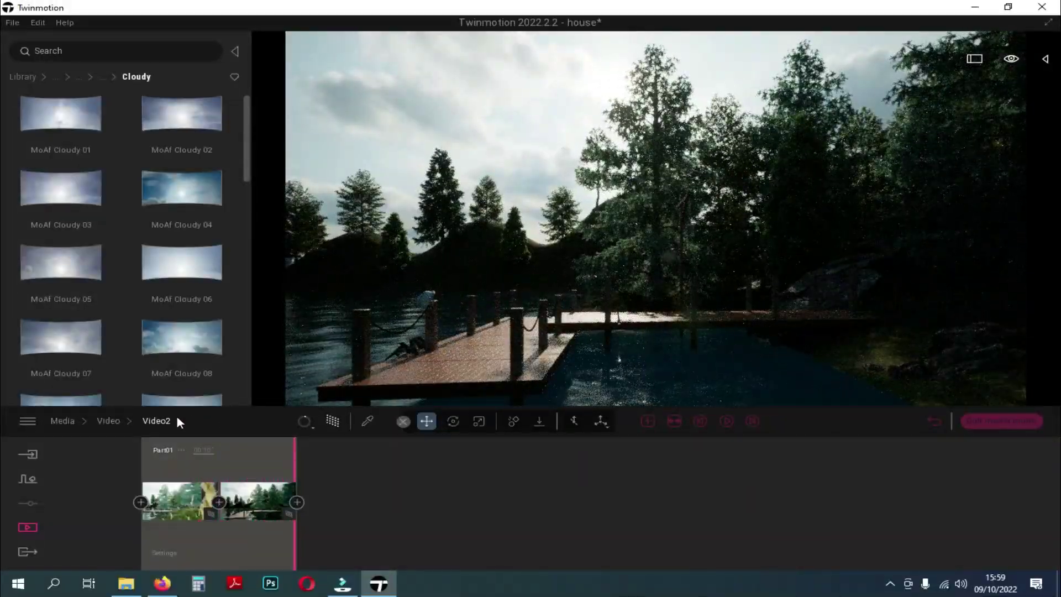
Play Video3, Video4 and Video5 one after another to review their camera moves and lighting
left_click(114, 421)
left_click(420, 468)
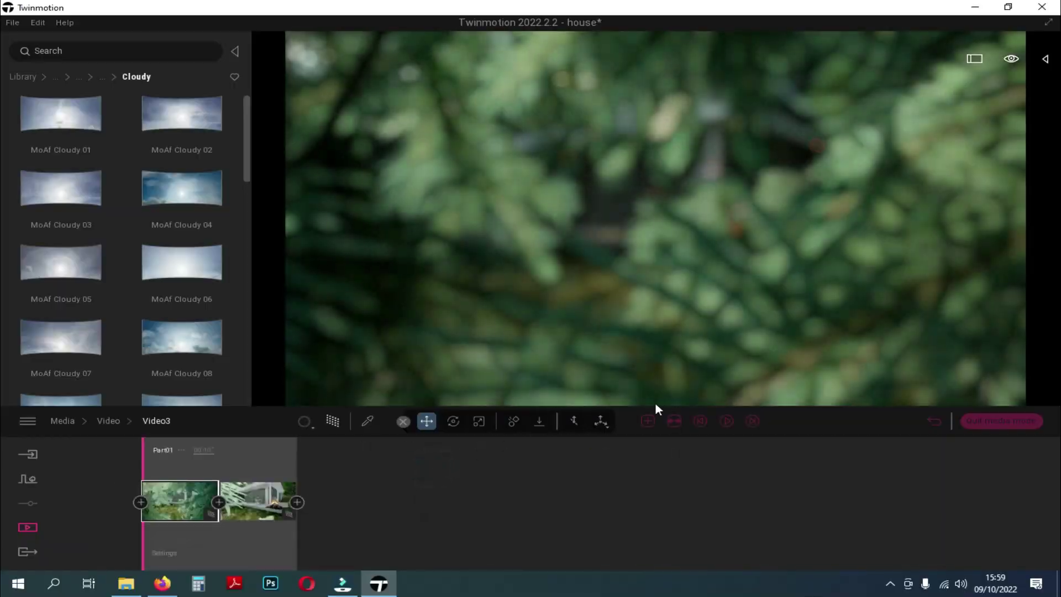
left_click(728, 421)
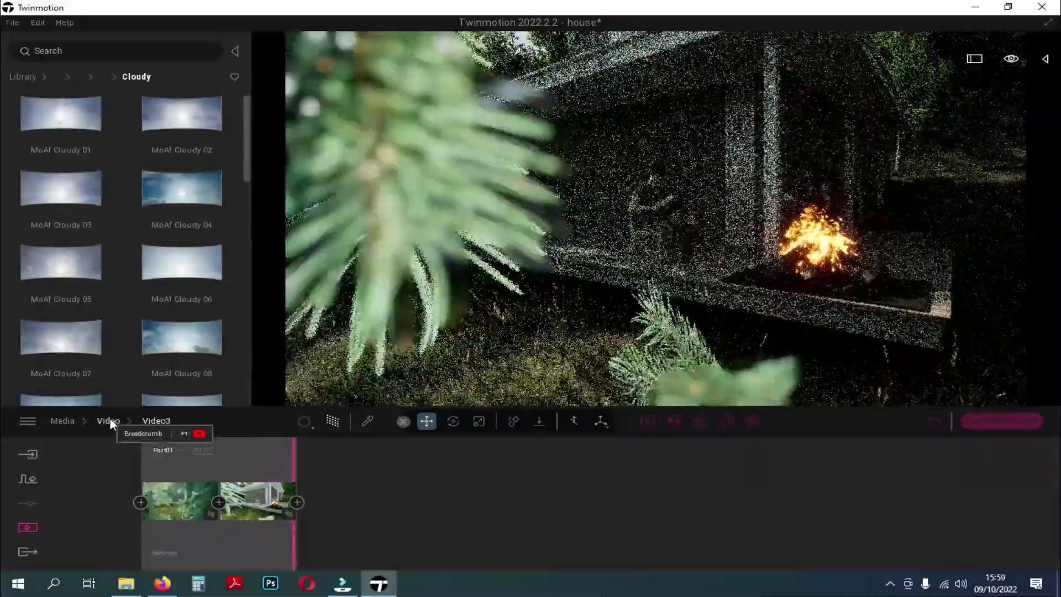
left_click(110, 420)
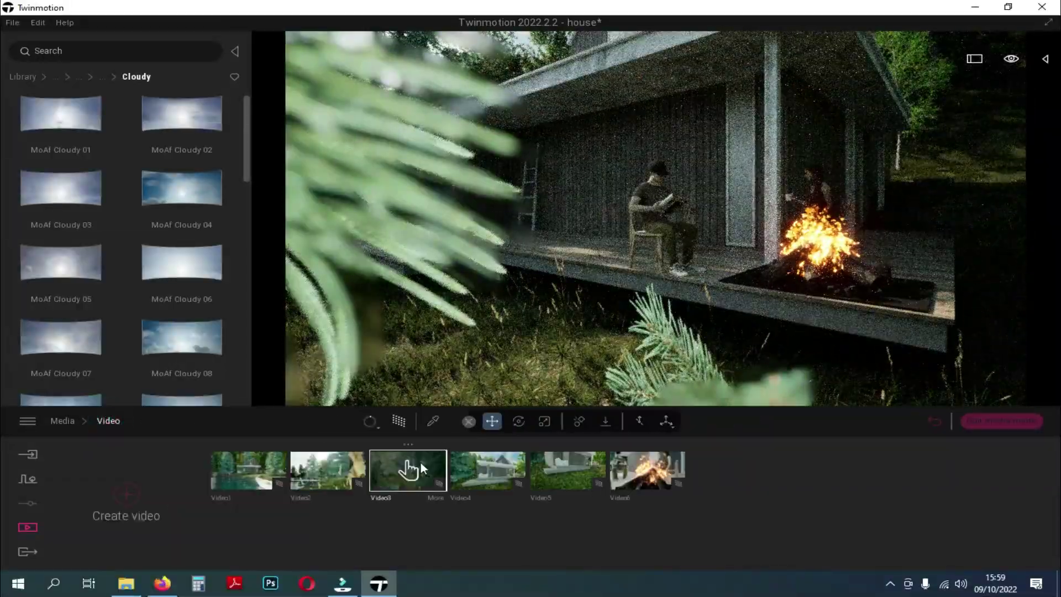
left_click(465, 464)
left_click(725, 421)
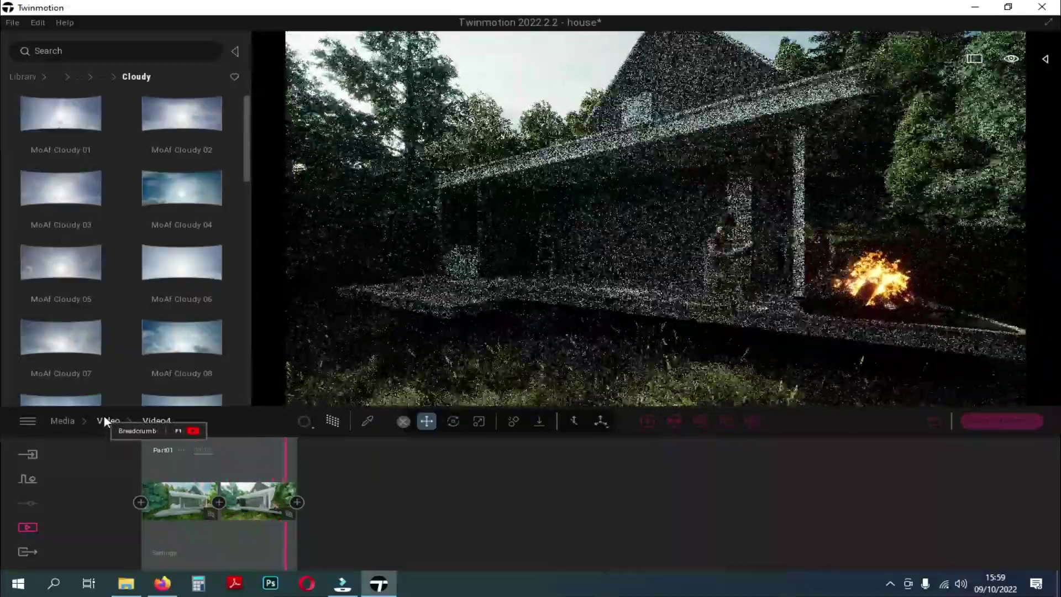
left_click(109, 421)
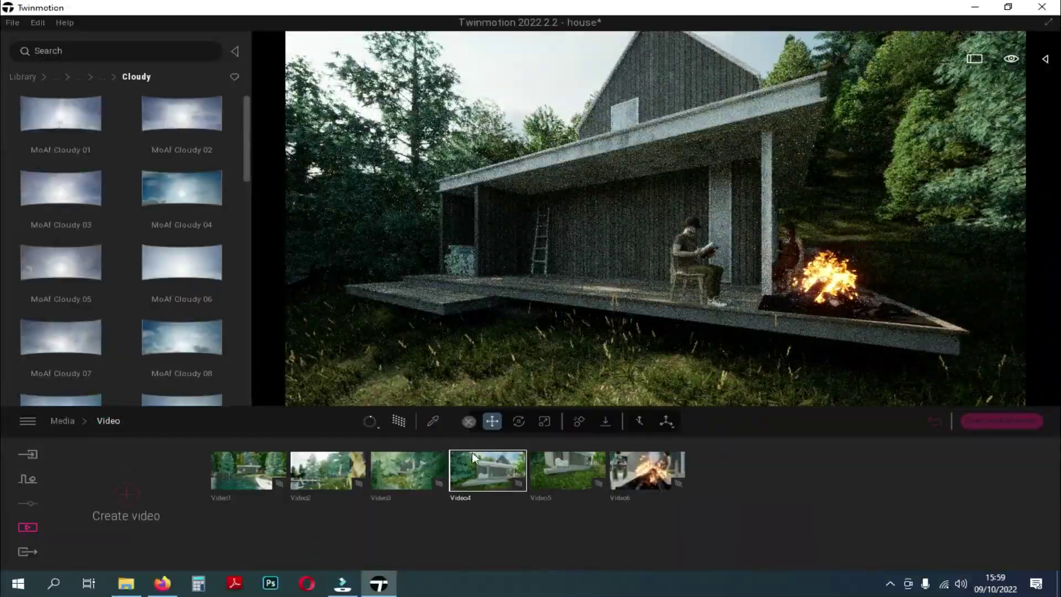
double_click(568, 468)
left_click(727, 421)
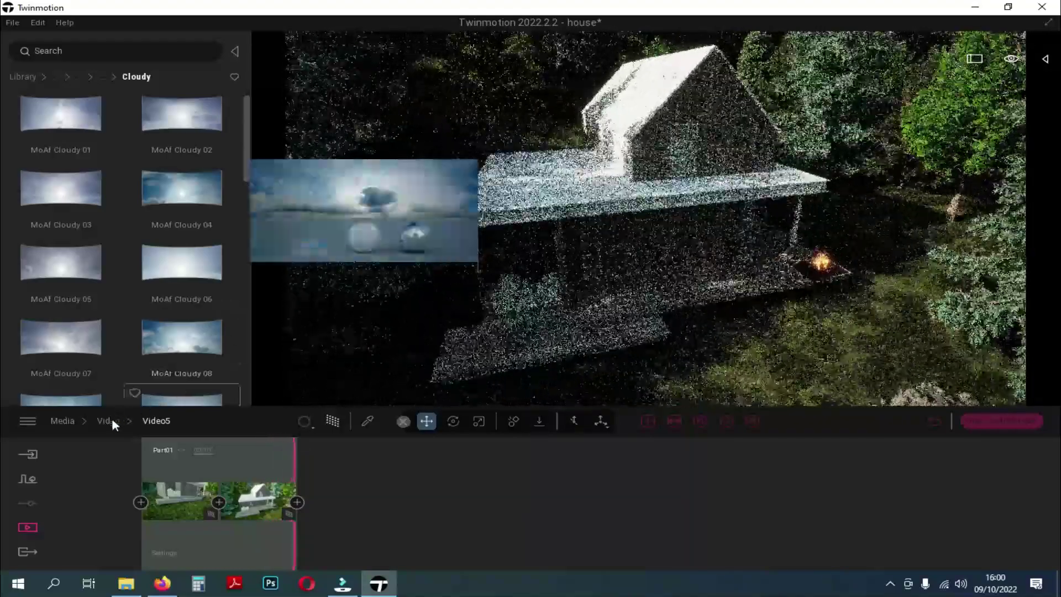
Open Video6 and Video1 in turn to view their opening keyframes
left_click(108, 421)
left_click(647, 473)
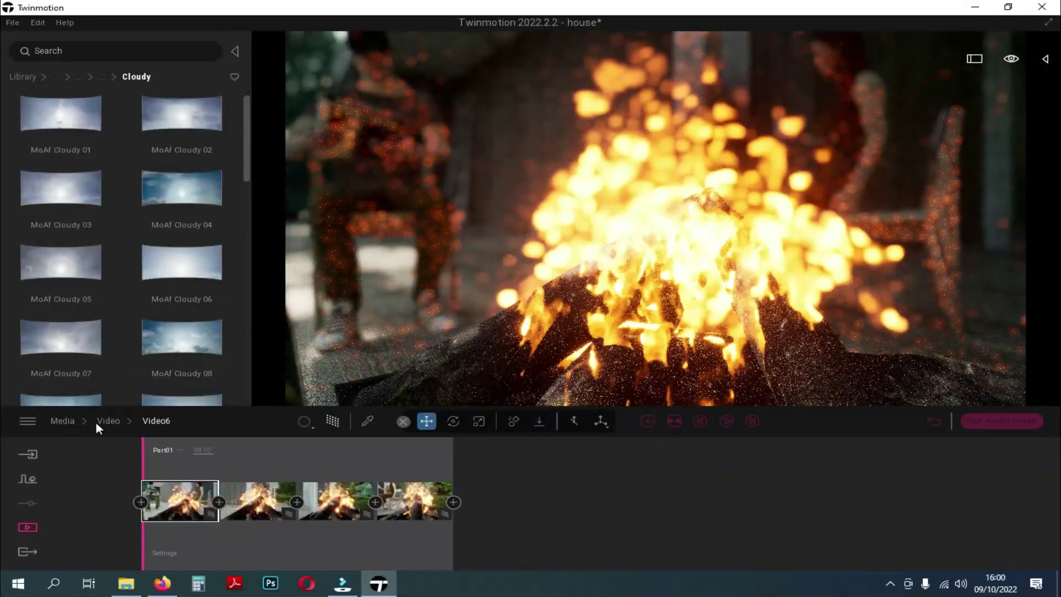
left_click(109, 420)
left_click(248, 470)
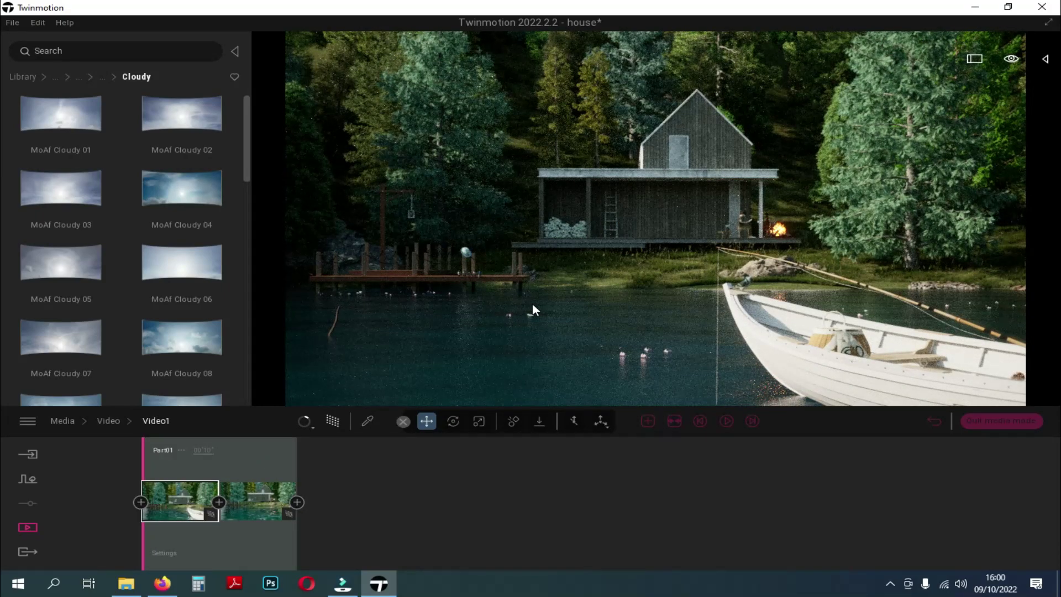
Exit media mode and place the Adrian character from the animated humans library in the rowing boat
left_click(1011, 425)
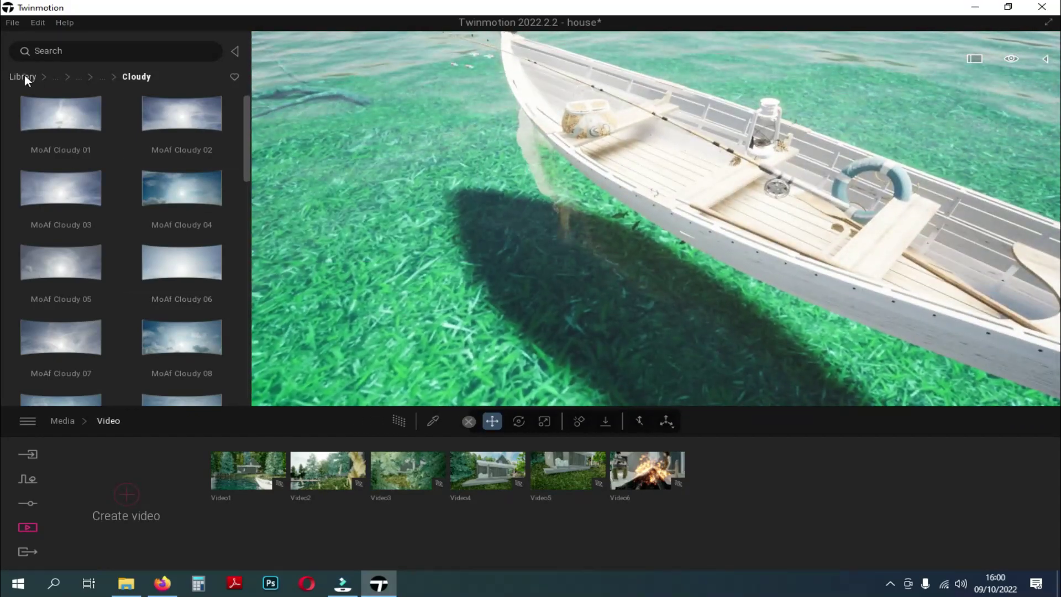
left_click(23, 76)
left_click(181, 362)
left_click(71, 132)
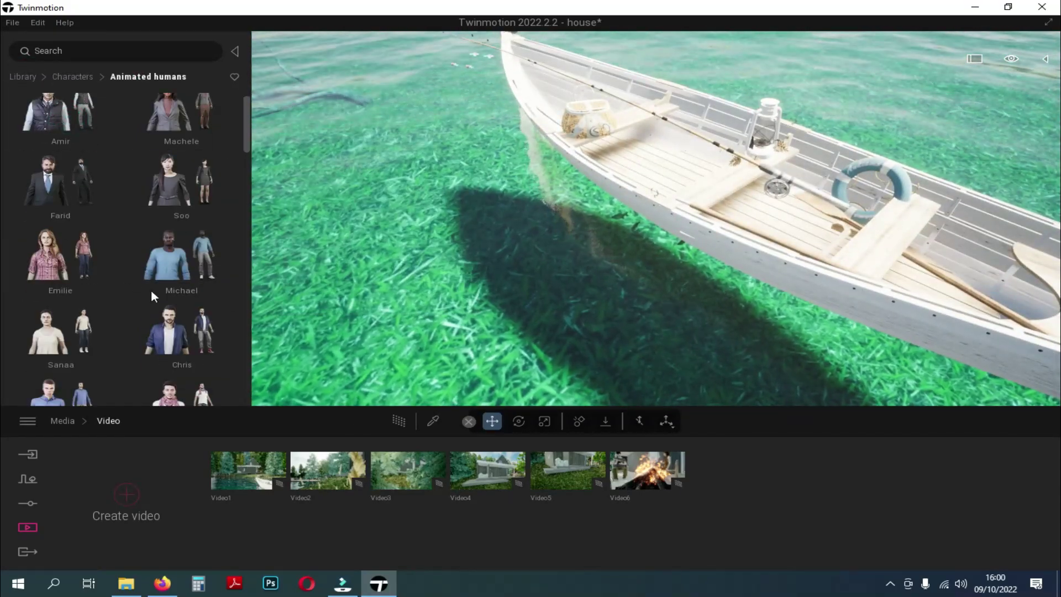
mouse_move(181, 333)
scroll(179, 329, "down", 6)
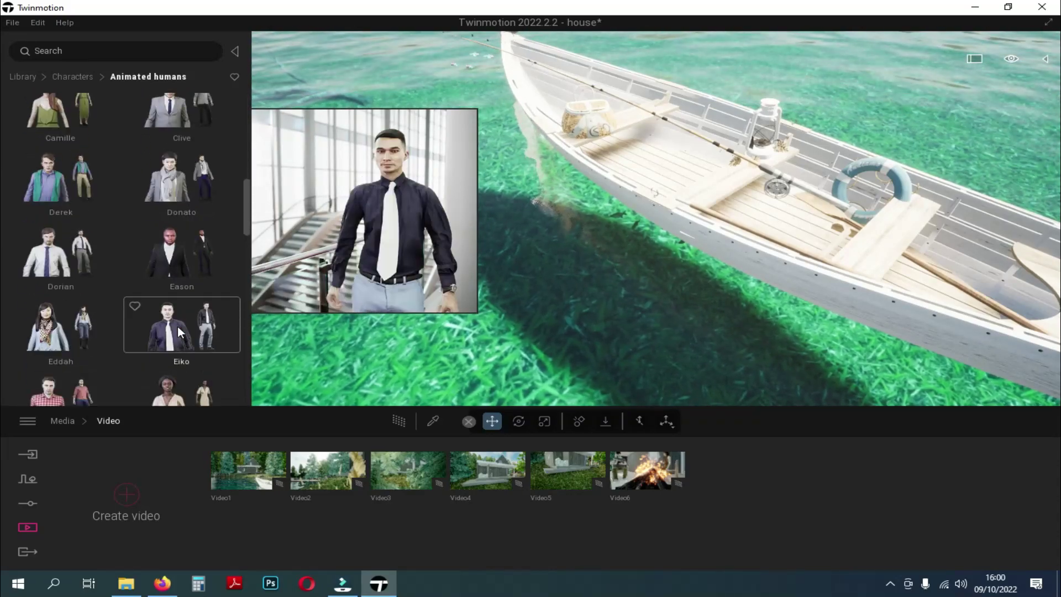
scroll(177, 330, "down", 10)
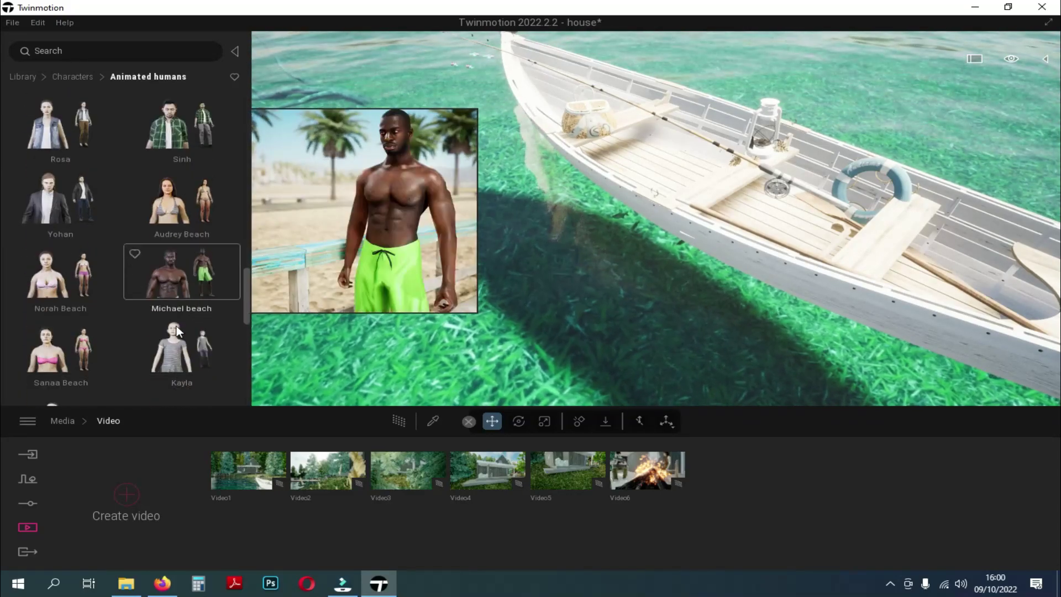
scroll(173, 326, "down", 8)
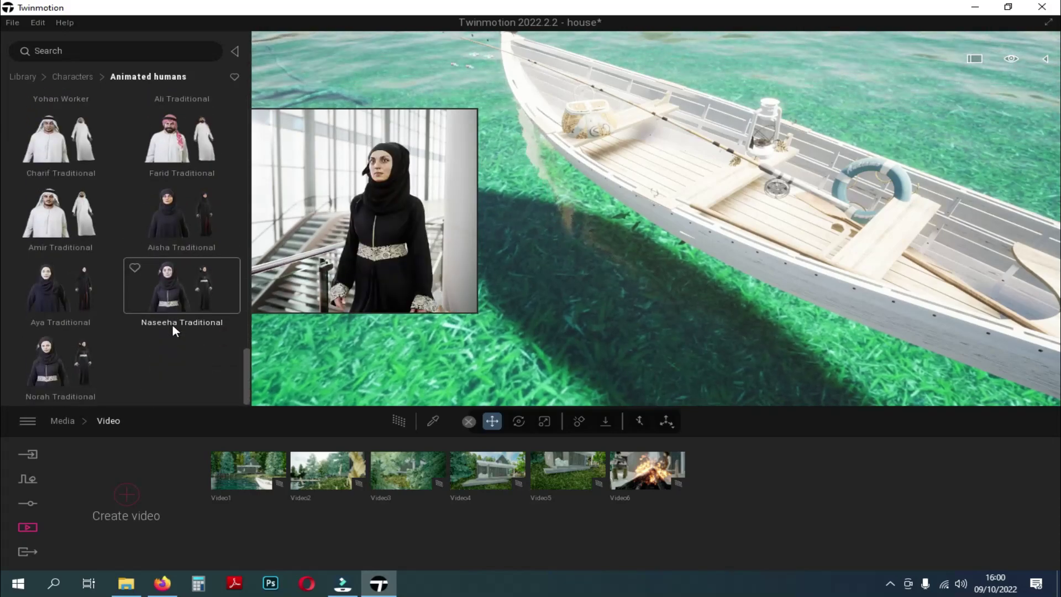
left_click_drag(240, 363, 237, 66)
scroll(174, 292, "down", 3)
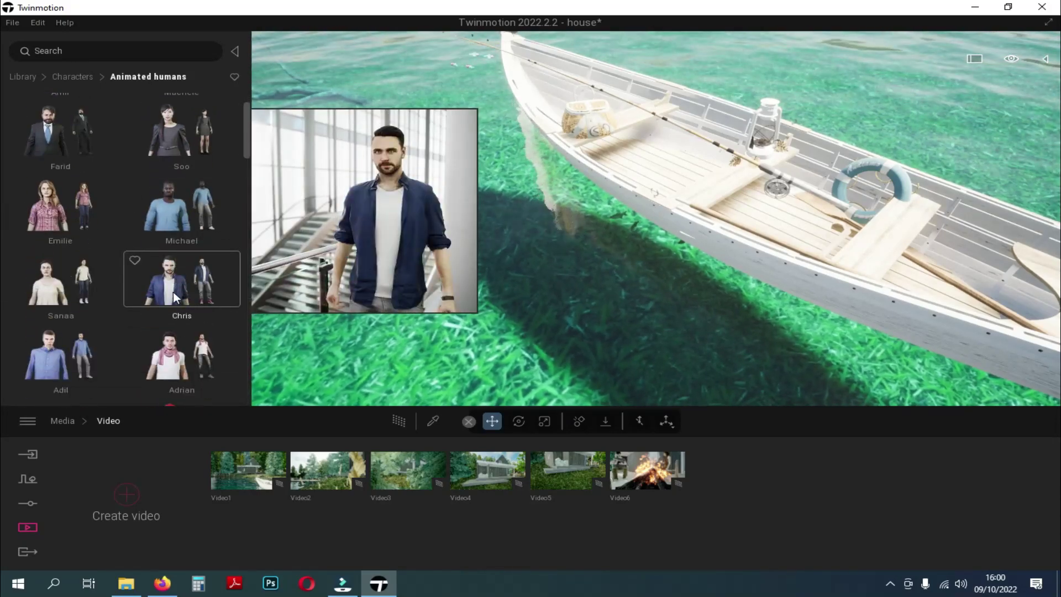
left_click_drag(166, 298, 662, 168)
Set Adrian's pose to Sitting and his animation to Sitting 2
left_click(563, 501)
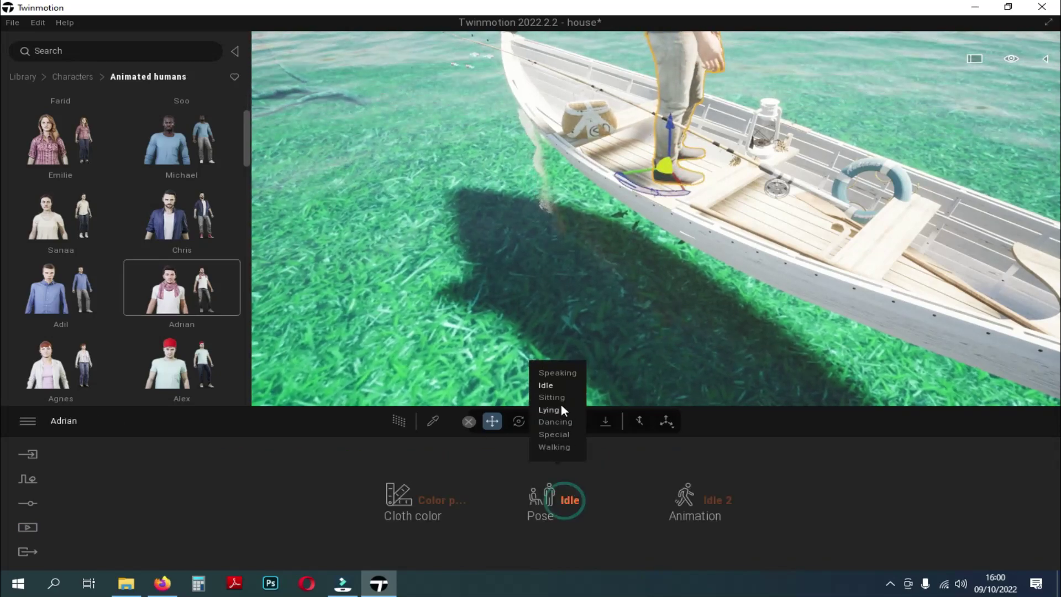
left_click(559, 399)
left_click(721, 499)
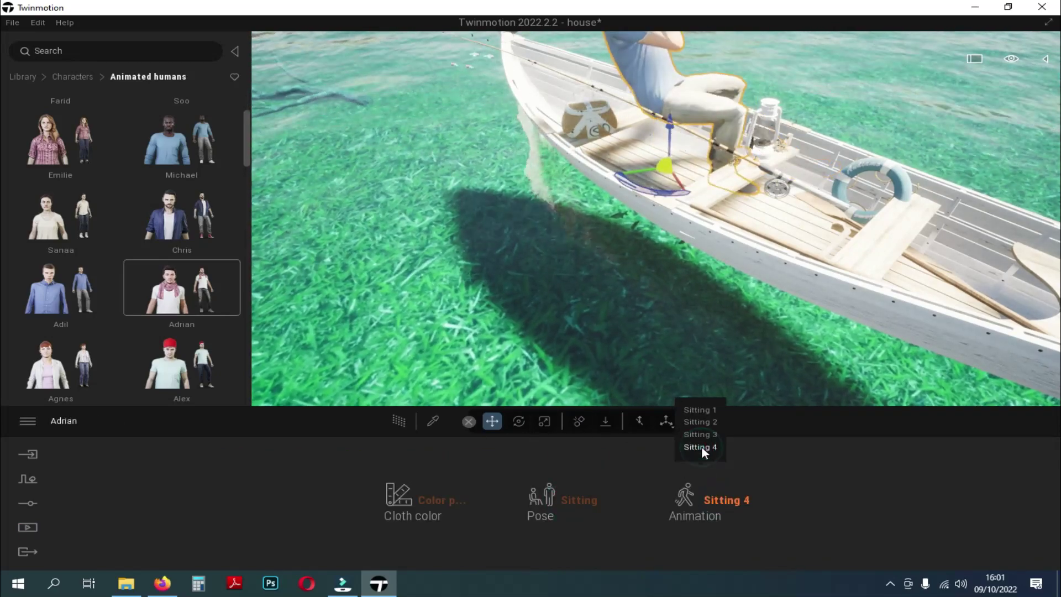
left_click(700, 435)
left_click(698, 421)
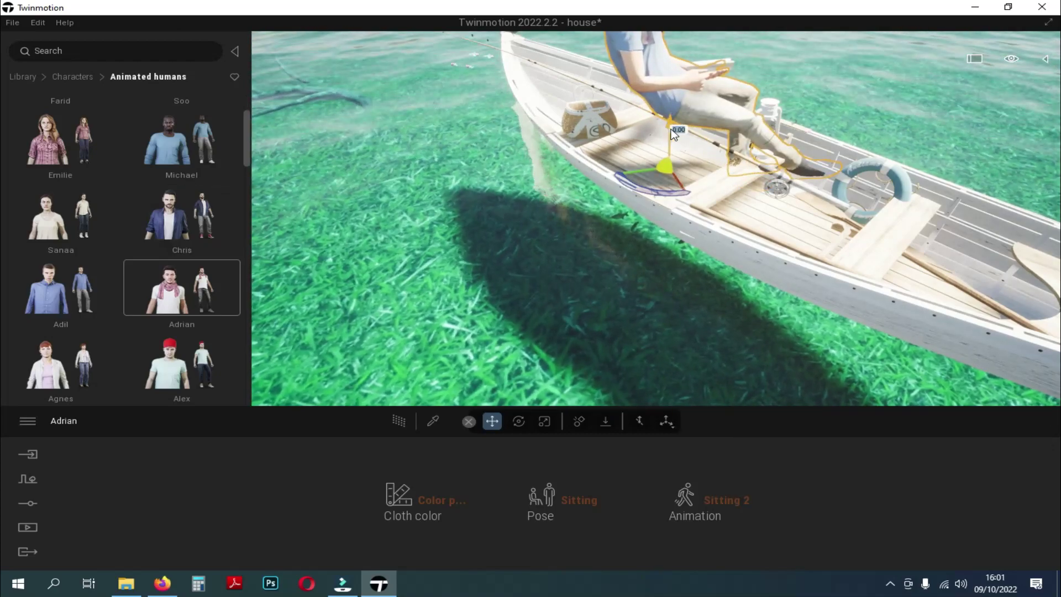
Lower the seated Adrian and shift him toward the front bench of the boat
mouse_move(669, 126)
left_mouse_down()
mouse_move(669, 157)
mouse_move(668, 136)
left_mouse_up()
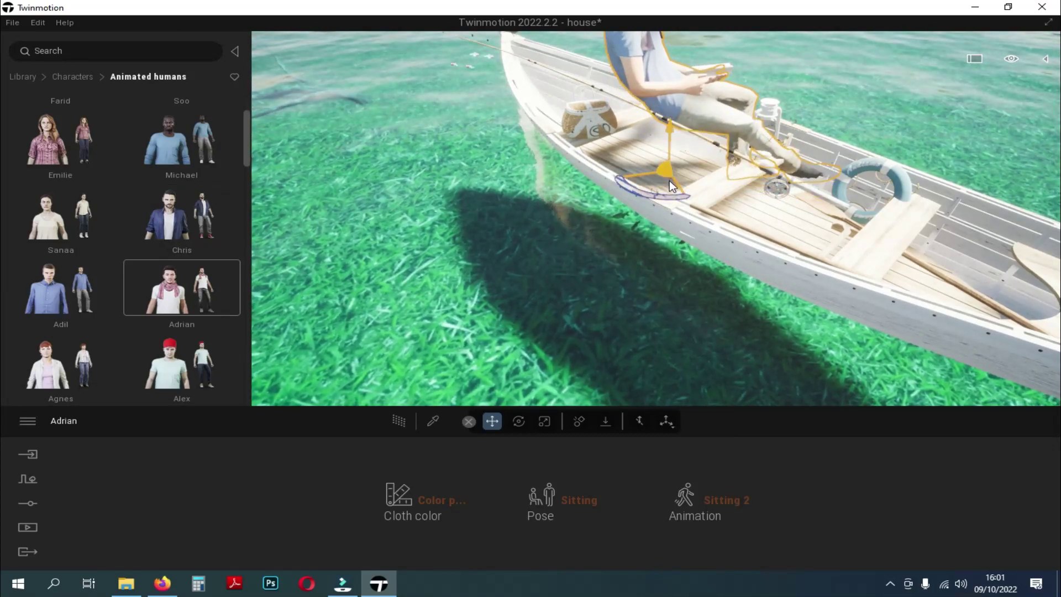
left_click_drag(663, 184, 629, 180)
left_click(846, 55)
right_click_drag(847, 55, 780, 234)
middle_click_drag(780, 235, 540, 298)
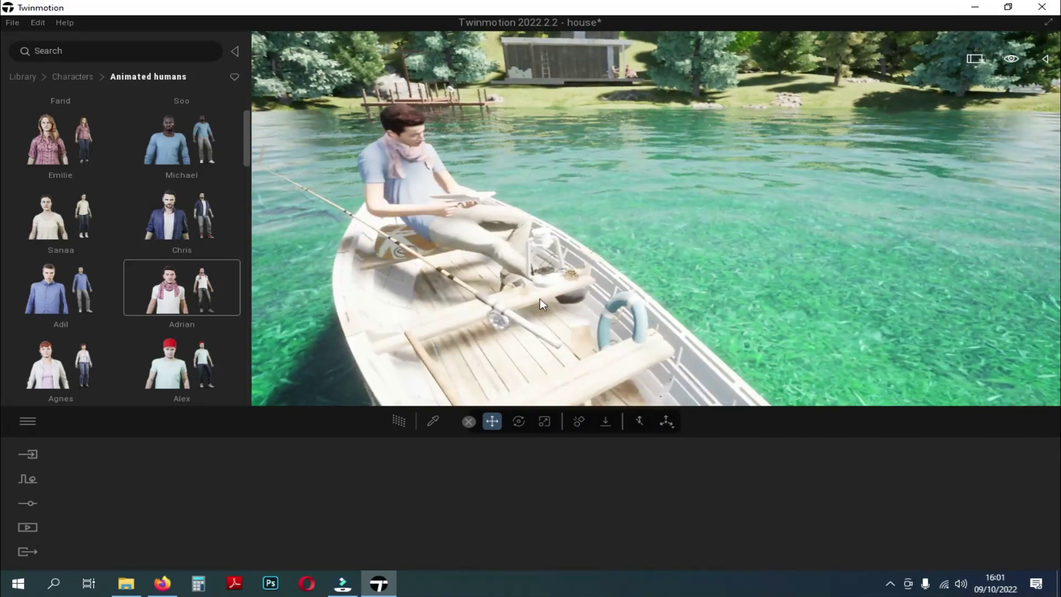
Adjust Adrian's position from a side view of the boat so he rests on the front bench
scroll(525, 298, "down", 2)
scroll(526, 297, "up", 10)
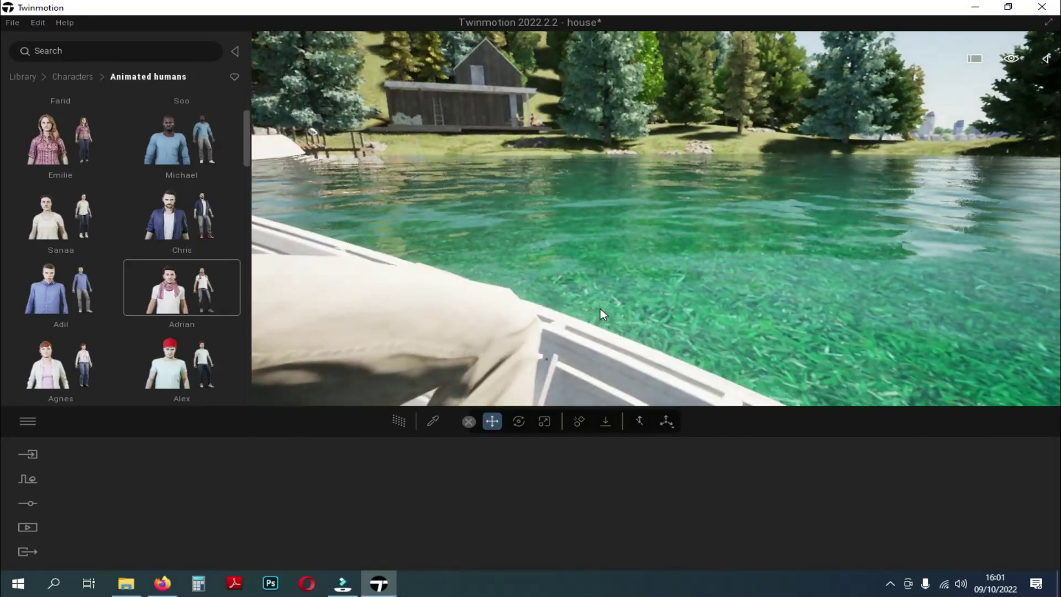
scroll(600, 308, "down", 5)
middle_click_drag(706, 355, 675, 250)
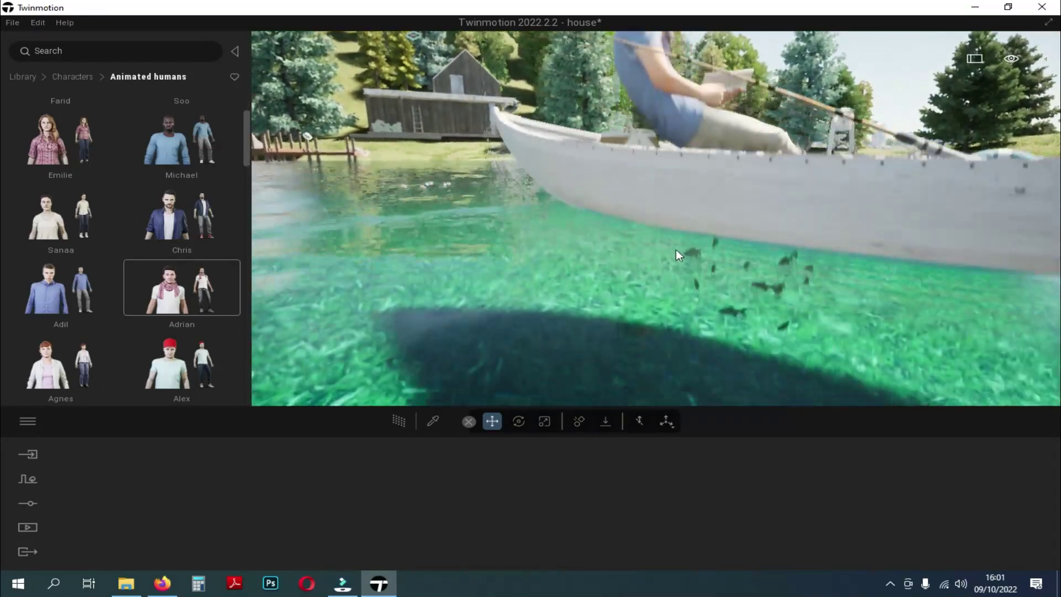
key("e")
left_click(691, 233)
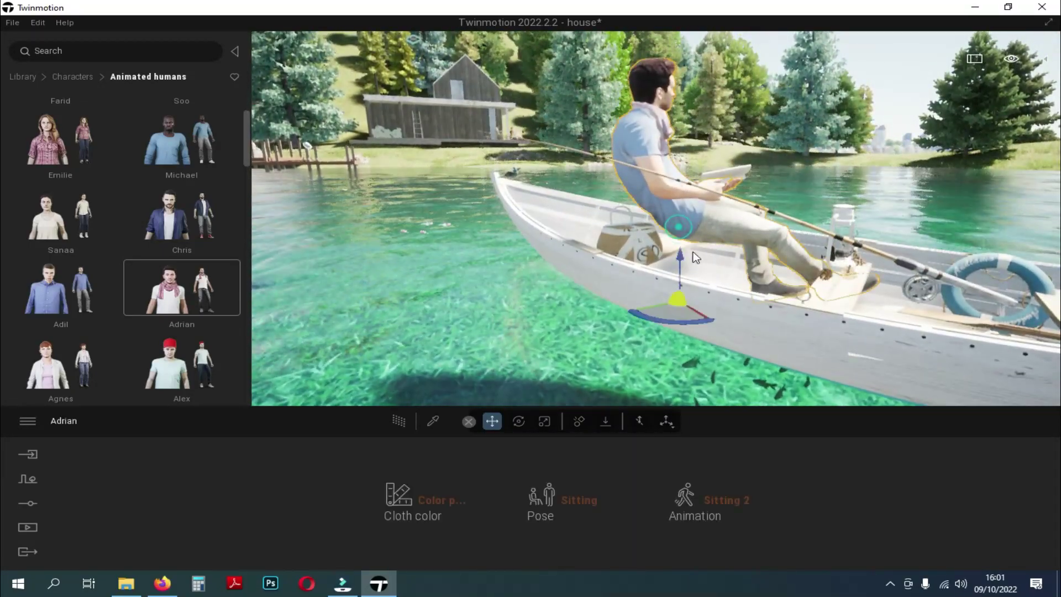
left_click_drag(681, 296, 674, 254)
left_click(725, 309)
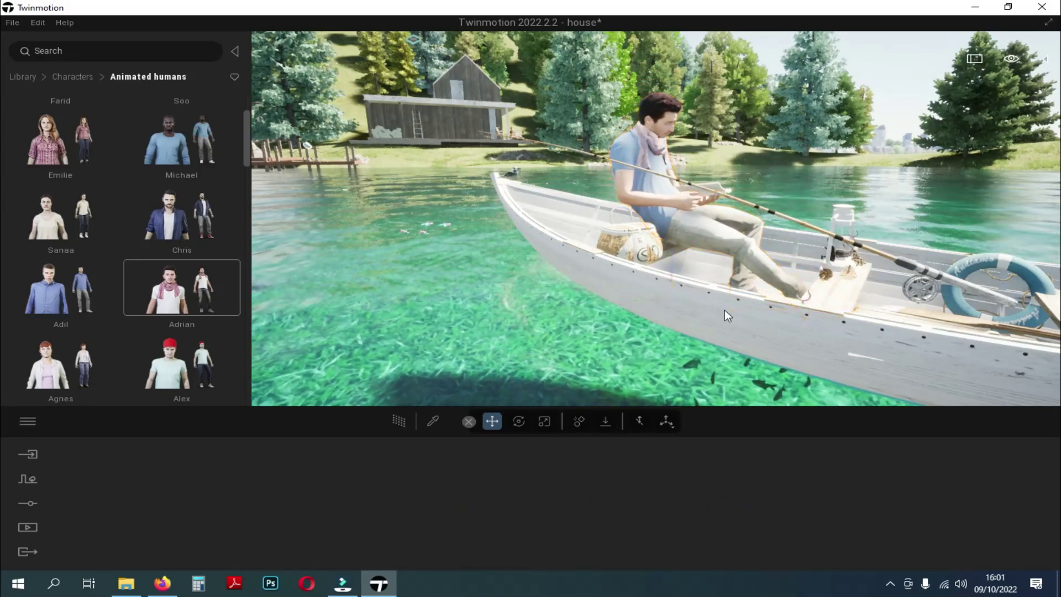
Open Video1 and play it to check the seated man in the boat
left_click(27, 527)
left_click(477, 492)
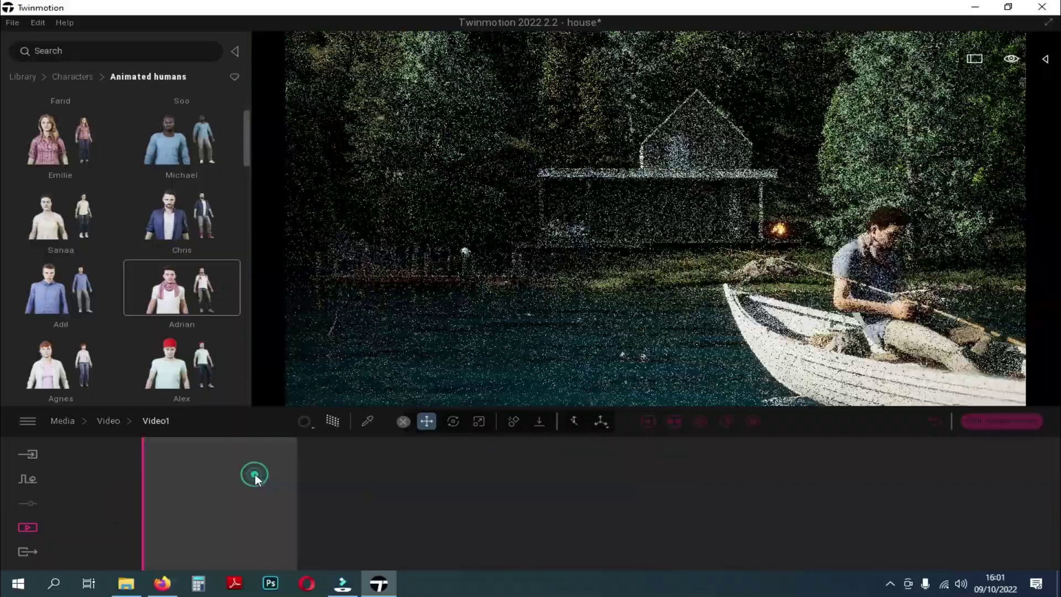
left_click(728, 424)
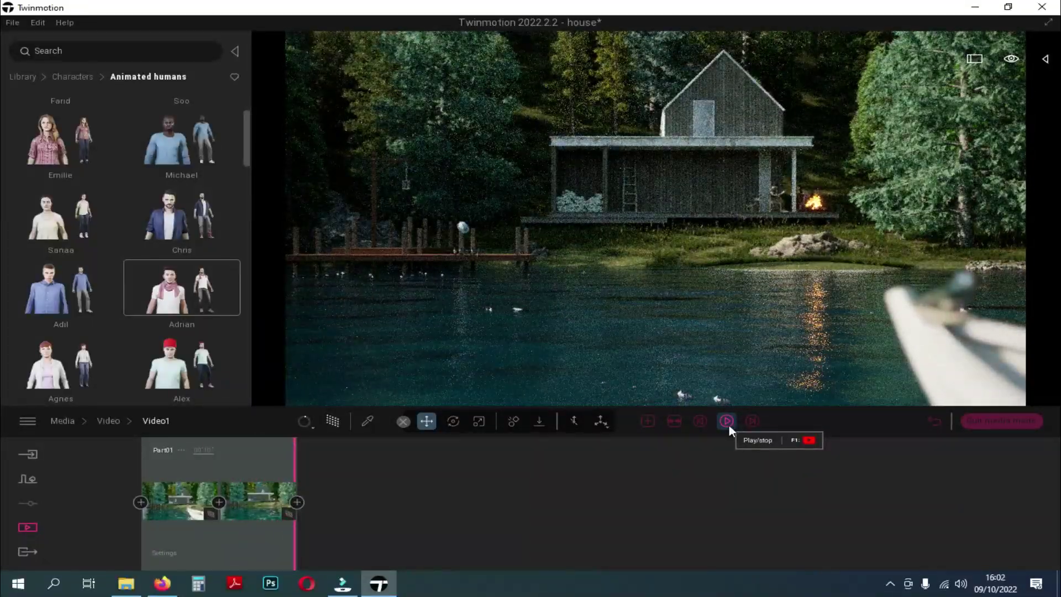
Open Video2, Video3, Video4, Video5 and Video6 in turn to view their opening keyframes
left_click(114, 422)
left_click(338, 473)
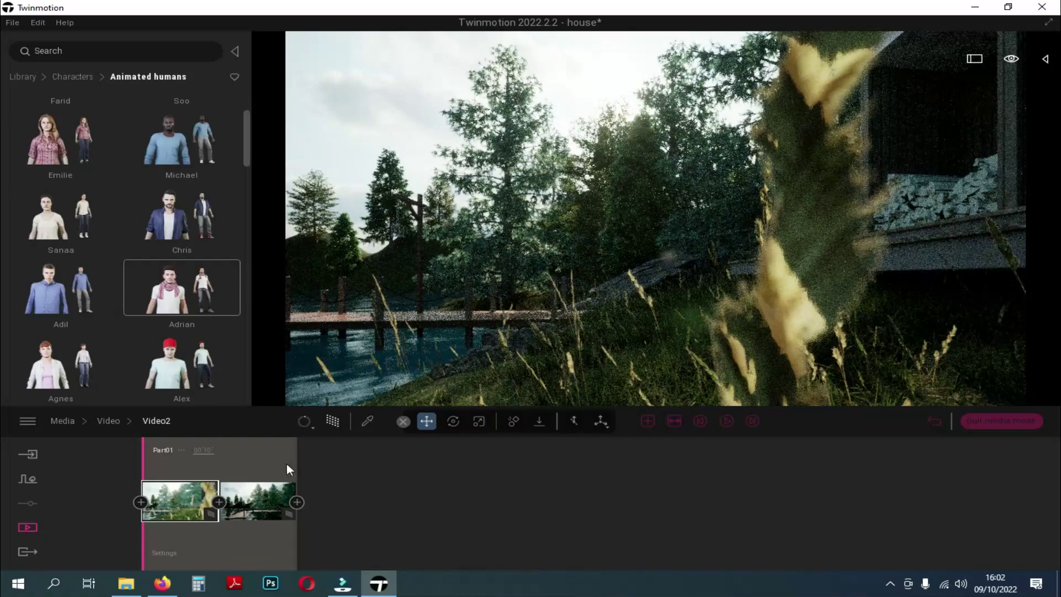
left_click(114, 421)
left_click(403, 468)
left_click(118, 420)
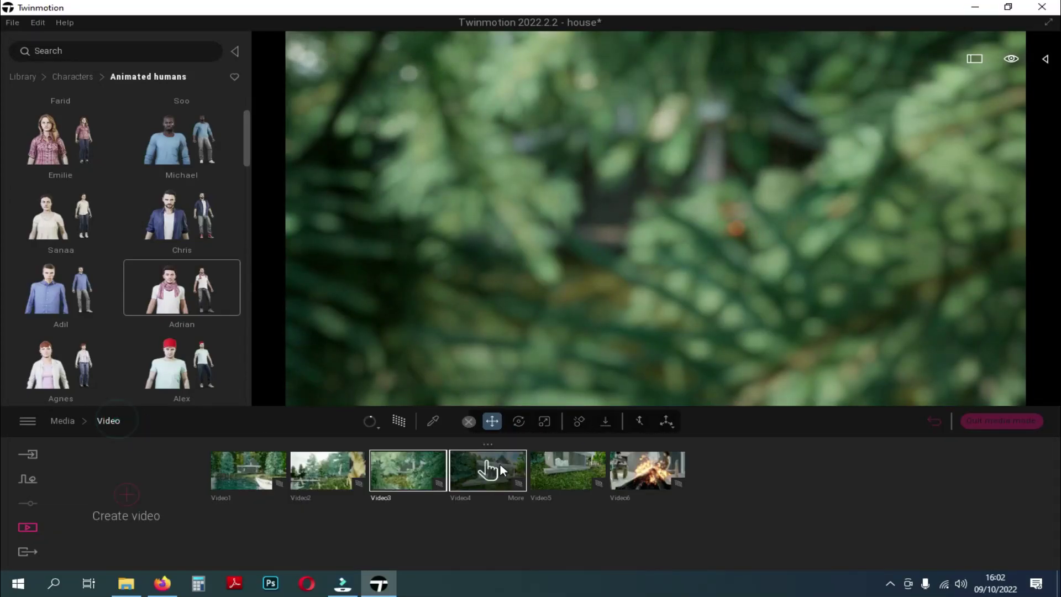
left_click(500, 467)
left_click(114, 423)
left_click(574, 476)
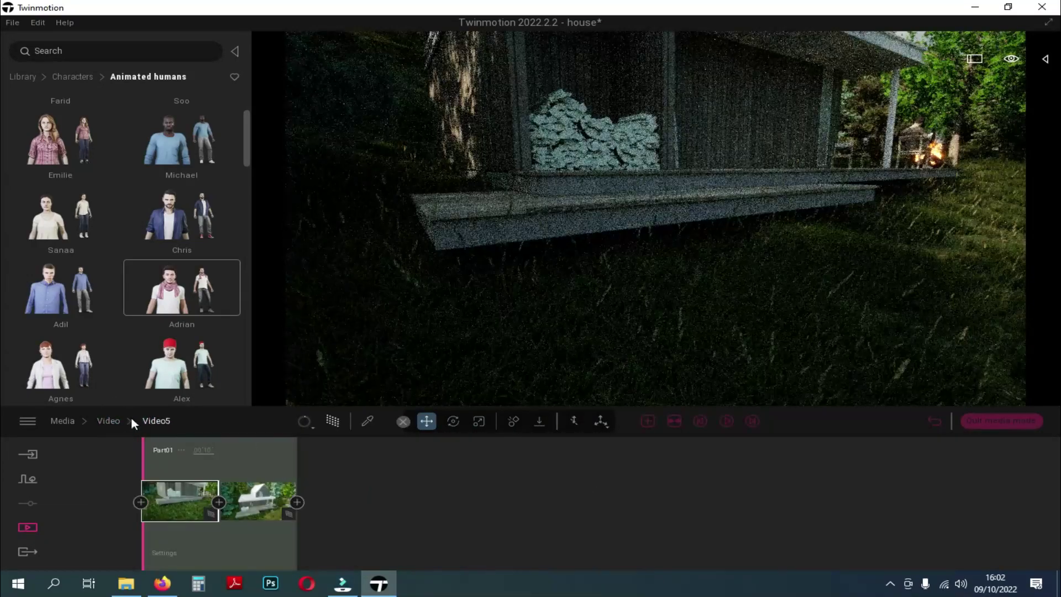
left_click(114, 422)
left_click(647, 473)
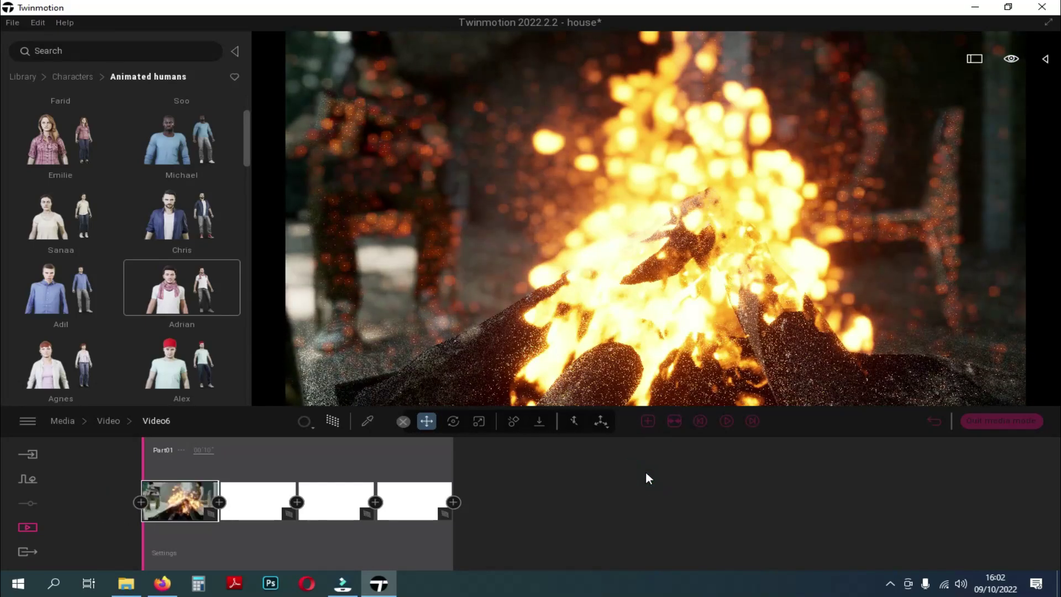
Exit media mode and place the dog Gideon from the animals library on the wooden pier
left_click(993, 418)
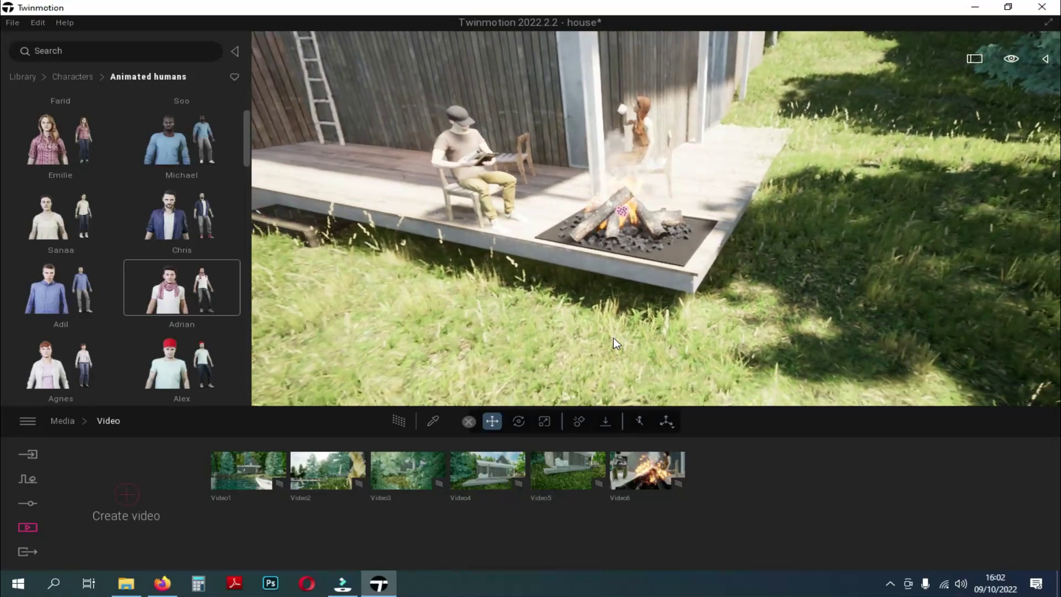
scroll(614, 334, "down", 2)
right_click_drag(616, 329, 492, 298)
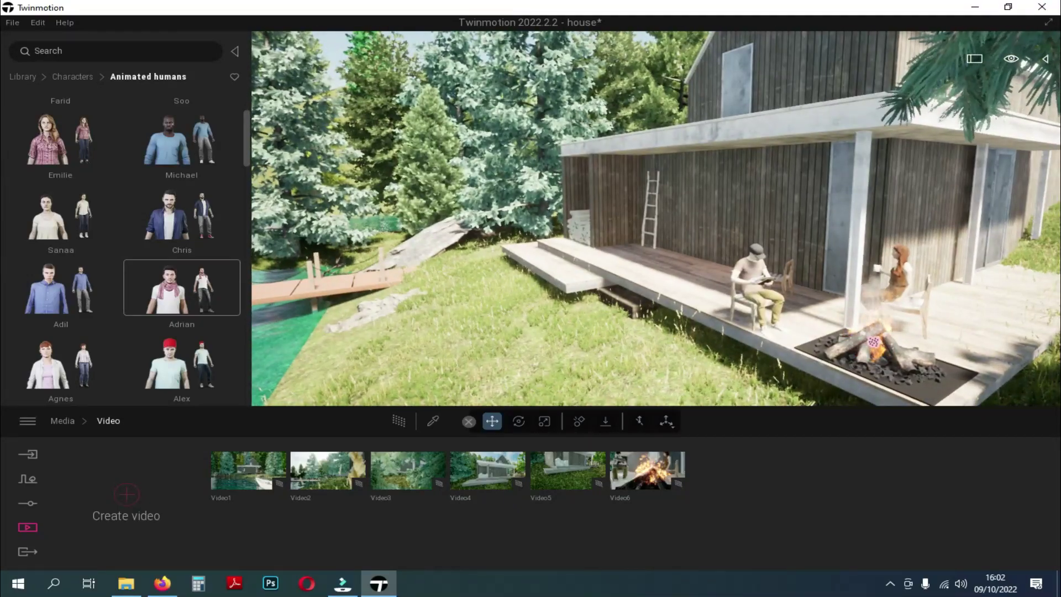
mouse_move(129, 135)
left_click(23, 77)
left_click(176, 289)
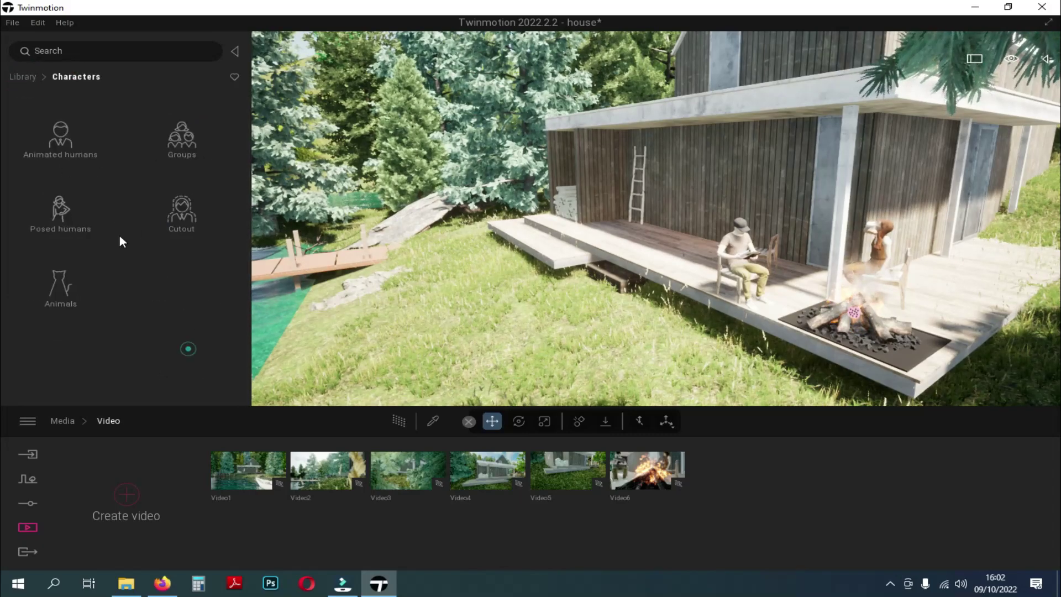
left_click(61, 287)
left_click_drag(182, 202, 376, 261)
right_click_drag(377, 261, 514, 255)
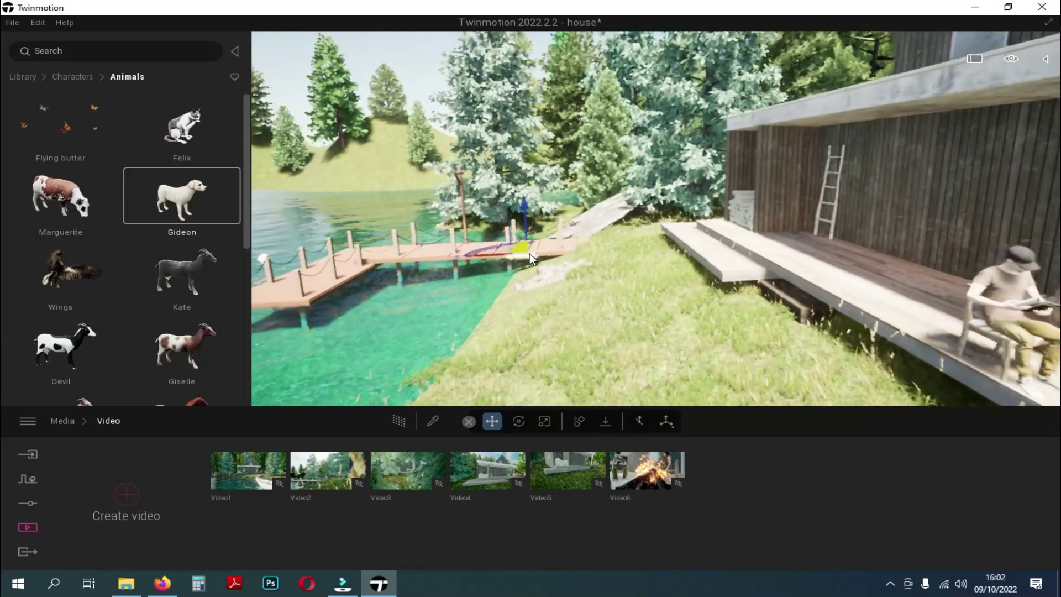
Move the dog along the pier to its shore end beside the grass
key("w")
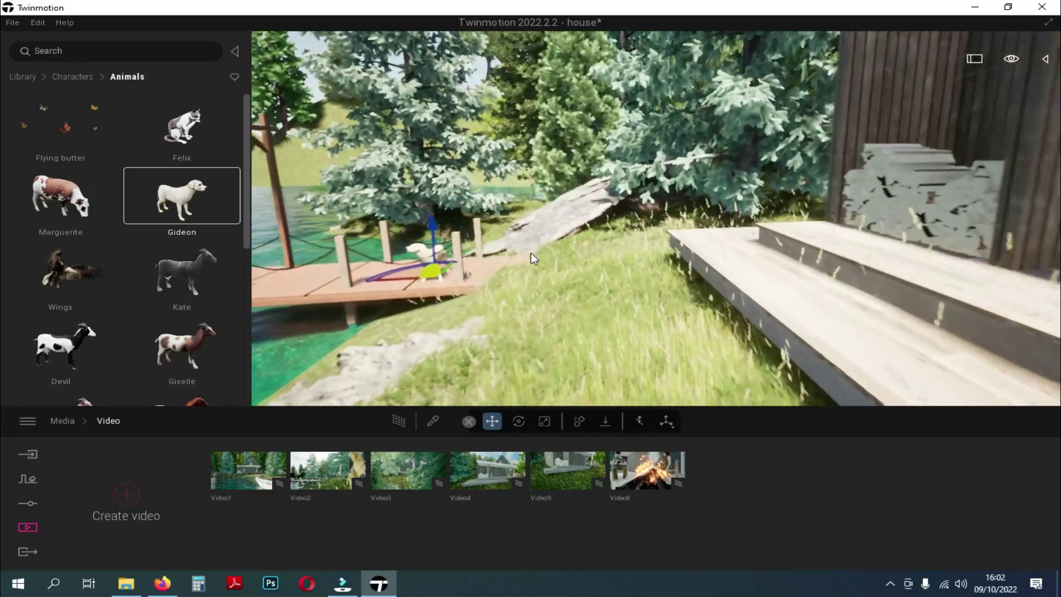
left_click_drag(434, 270, 625, 289)
left_click(507, 217)
right_click_drag(388, 333, 529, 232)
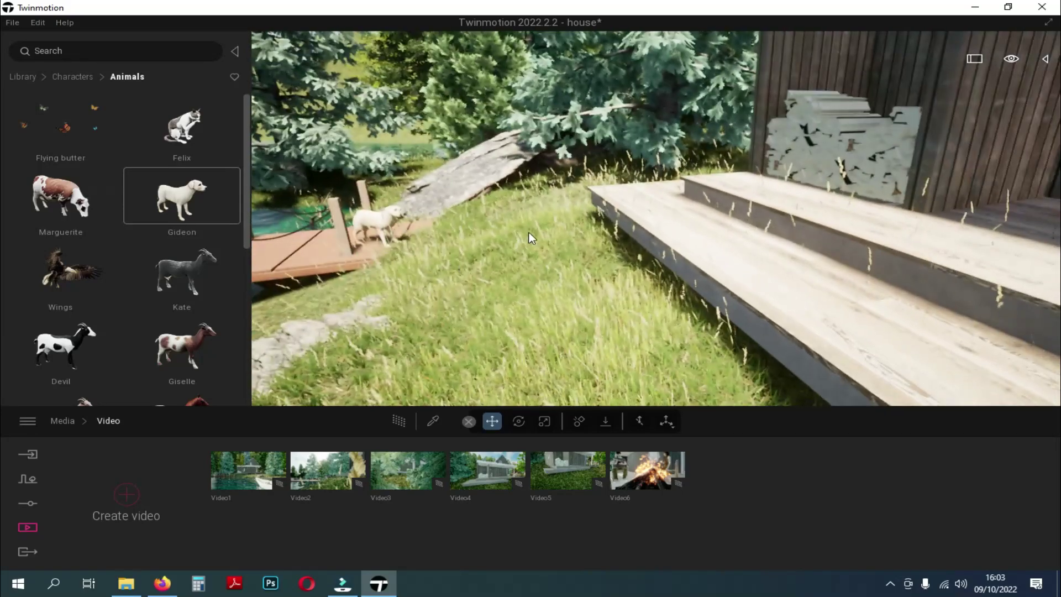
key("s")
Open Video2 and place the flying butterflies over the grass in its first keyframe
left_click(328, 469)
left_click_drag(61, 121, 635, 361)
left_click(630, 341)
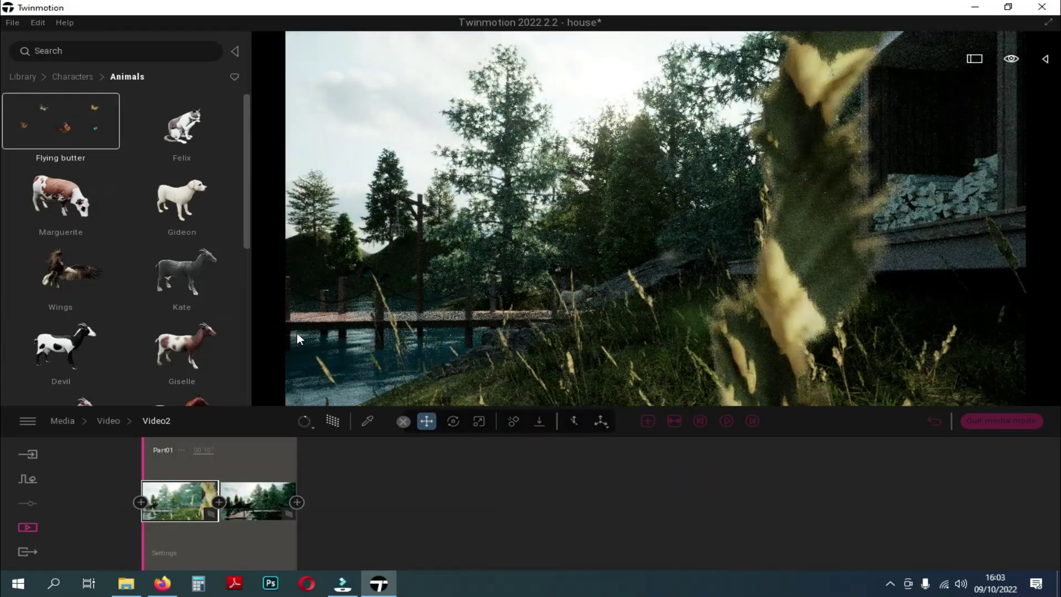
Place the cat Felix on the dock in Video2's second keyframe and play the video
left_click(264, 506)
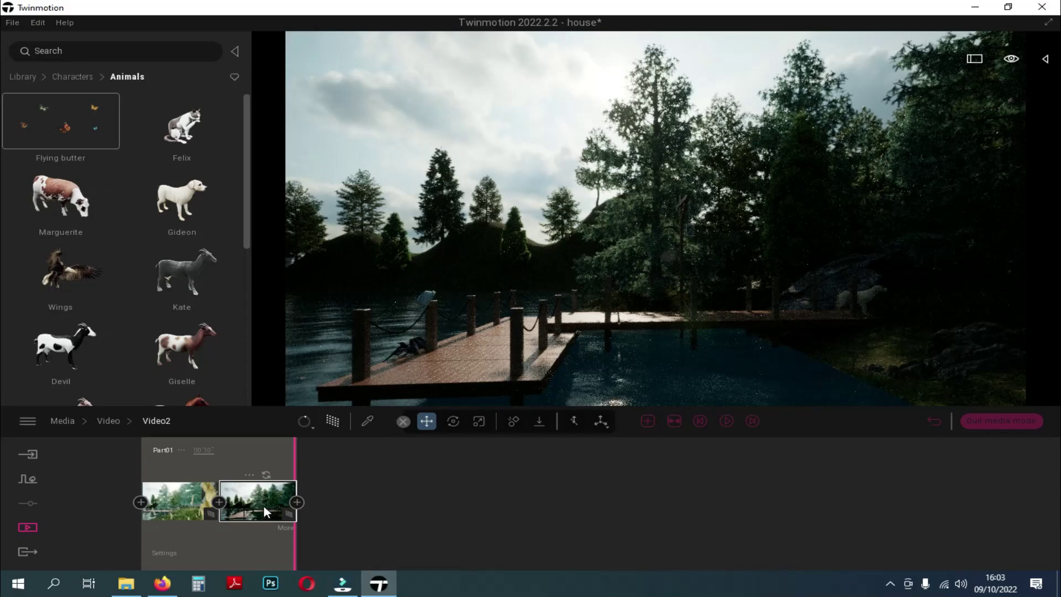
left_click_drag(161, 148, 469, 370)
left_click(439, 309)
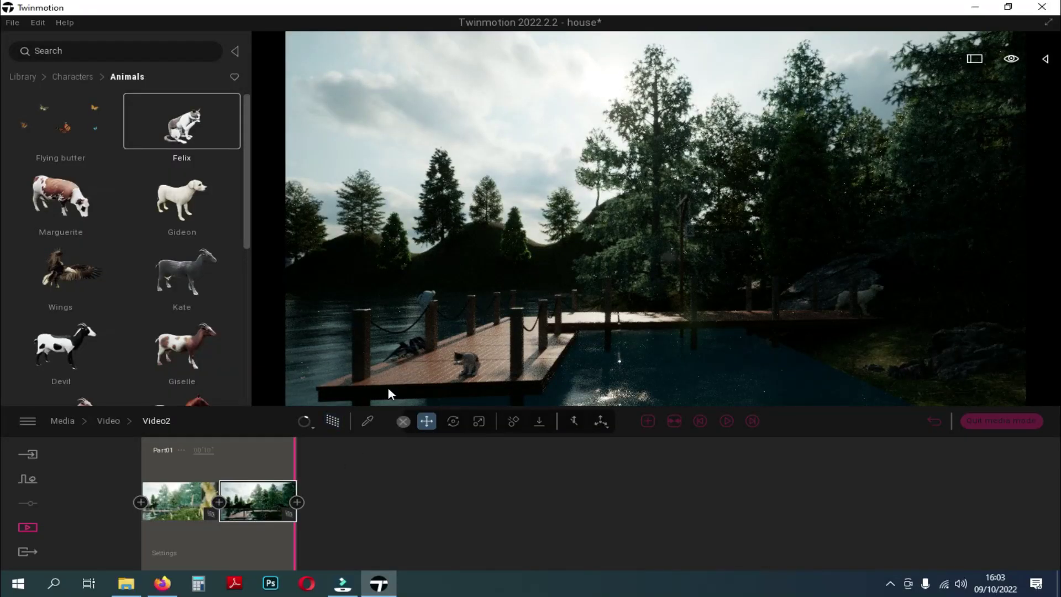
left_click(725, 425)
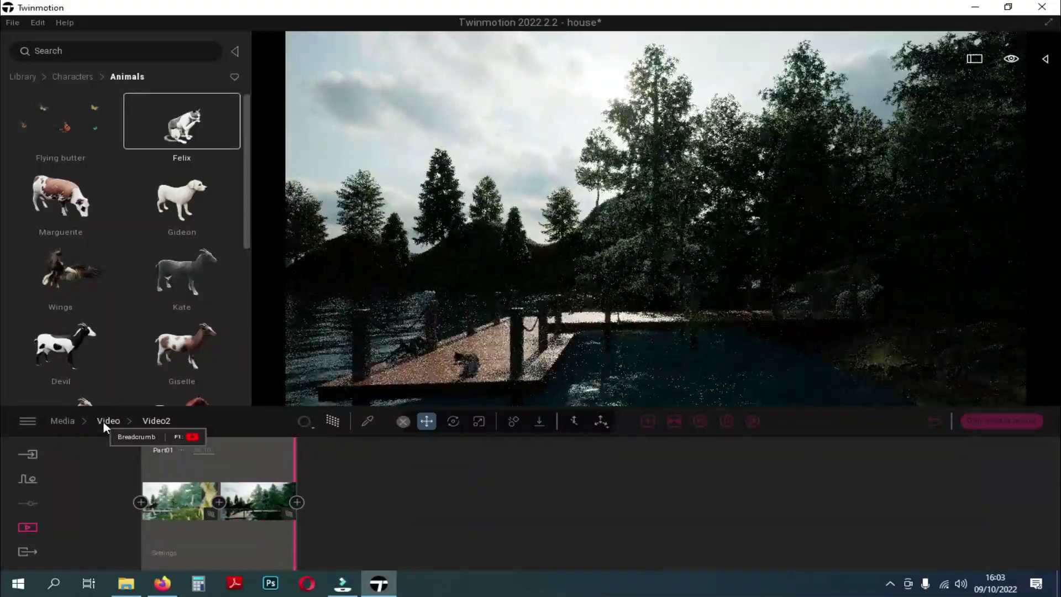
Place the flying butterflies on the grass in front of the porch in Video3's second keyframe
left_click(105, 422)
left_click(407, 470)
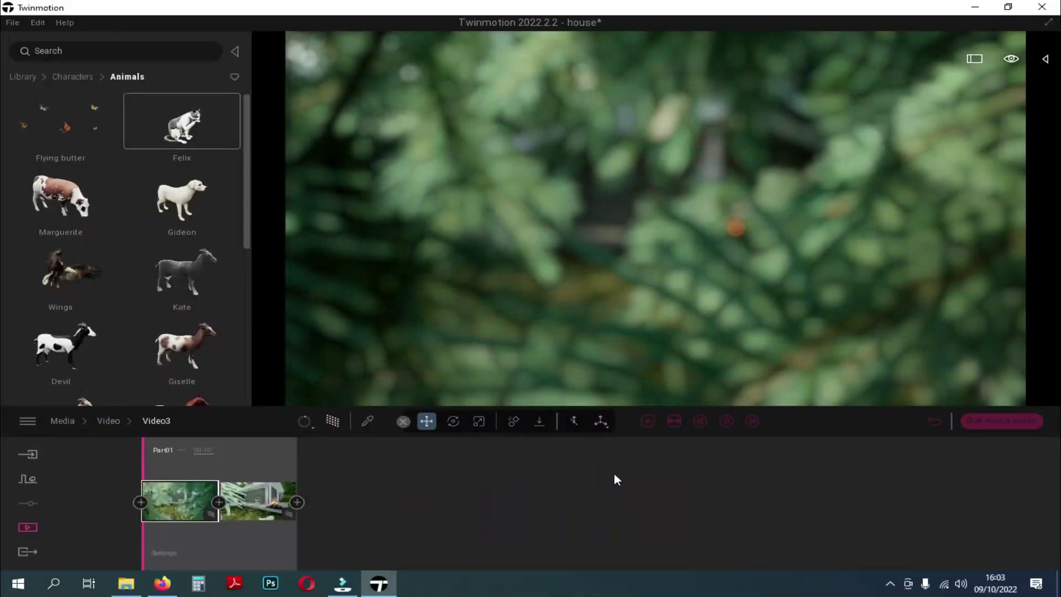
left_click(240, 488)
left_click_drag(60, 122, 542, 380)
key("r")
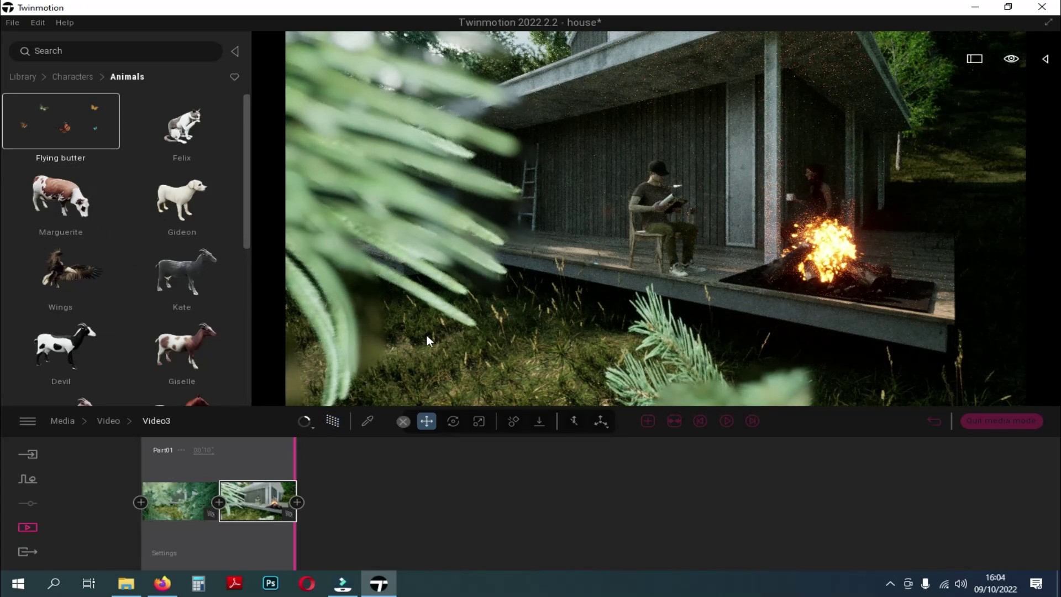
Leave Video3 and open the export options
left_click(108, 423)
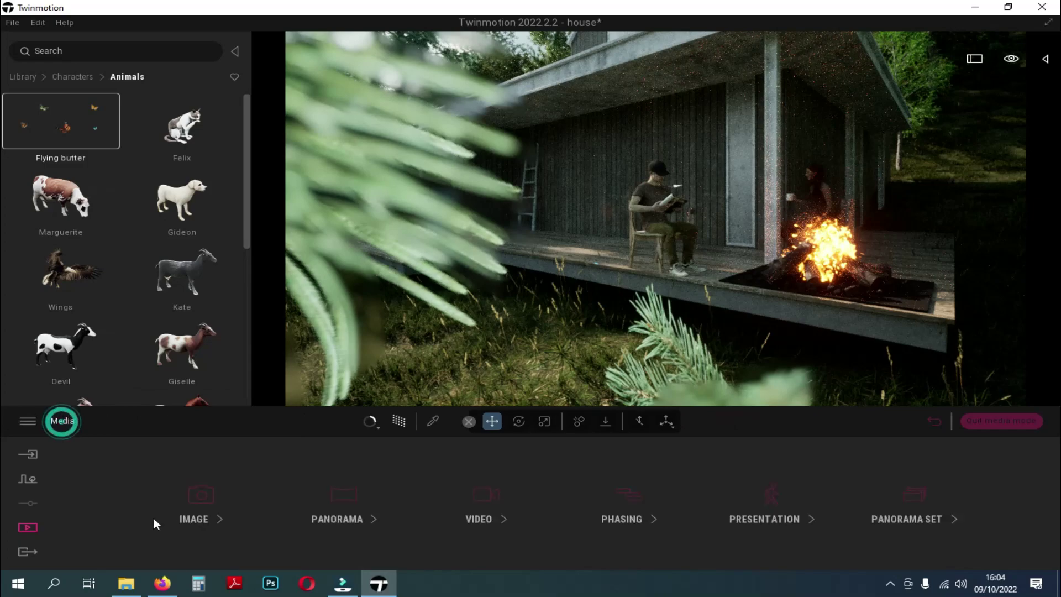
left_click(478, 503)
left_click(28, 551)
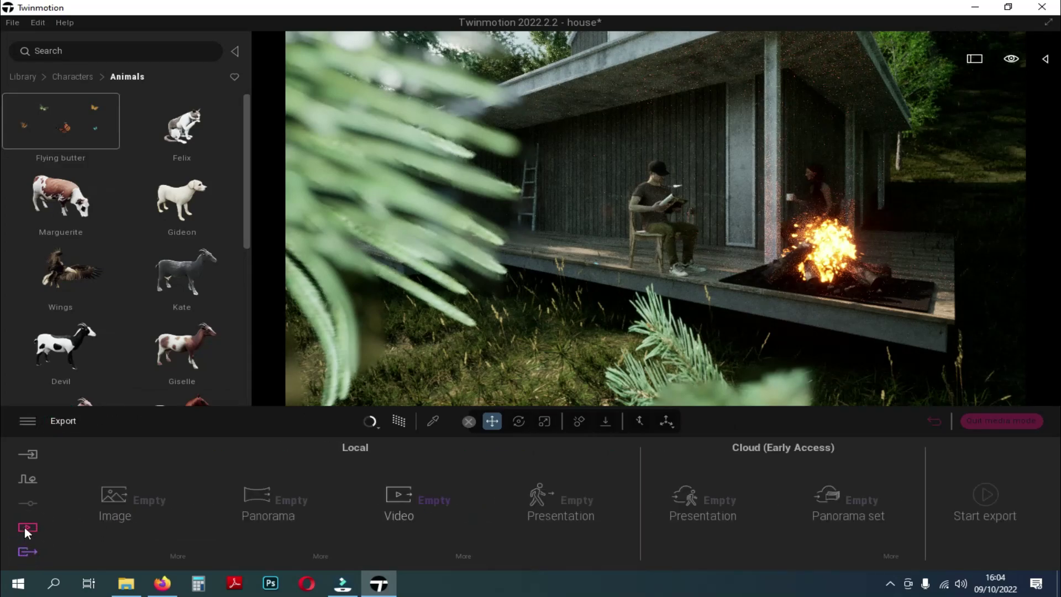
Check the output format settings of Video1 and return to the list of videos
left_click(28, 528)
left_click(496, 500)
left_click(273, 497)
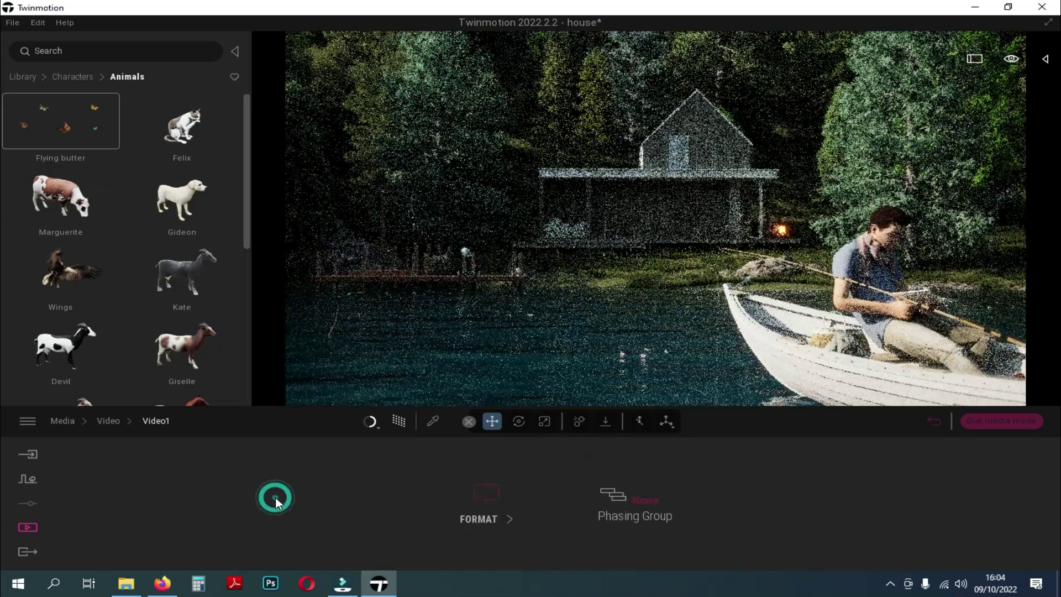
left_click(492, 519)
left_click(149, 421)
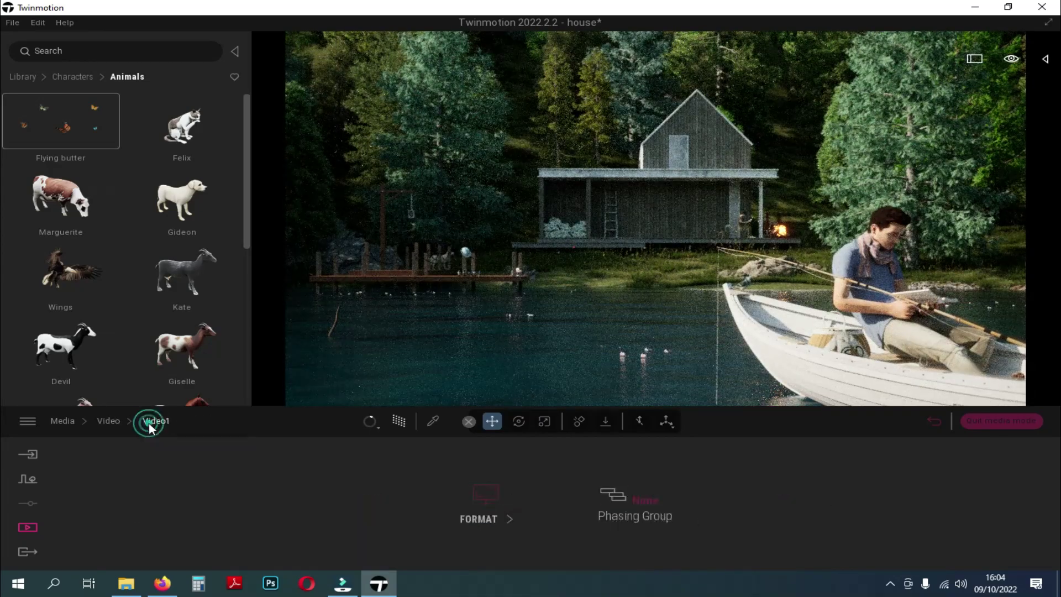
left_click(108, 429)
Turn on tiled rendering in the output formats of Video2 and Video3
left_click(356, 500)
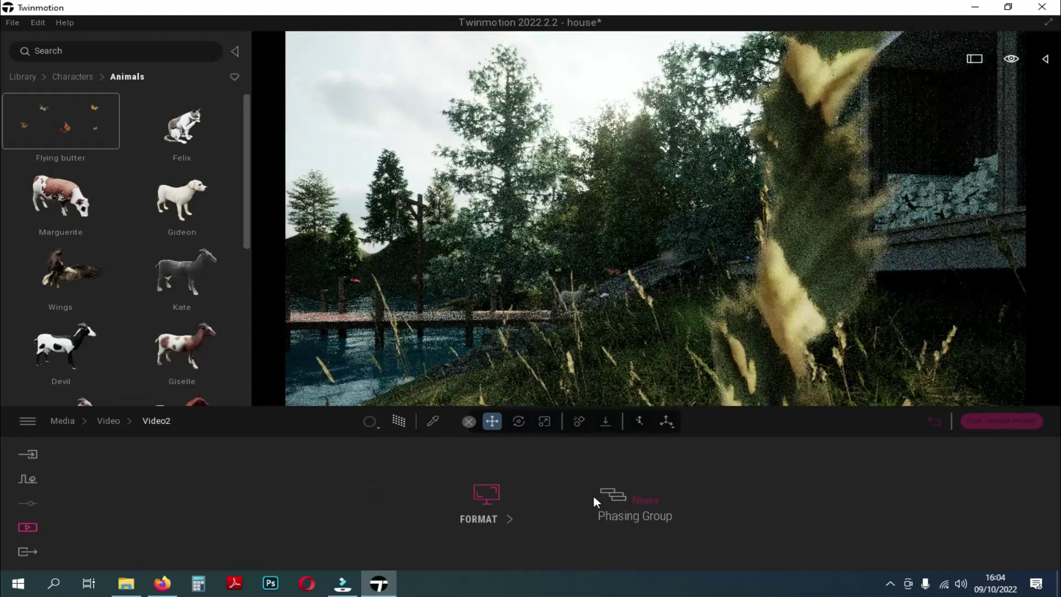
left_click(494, 502)
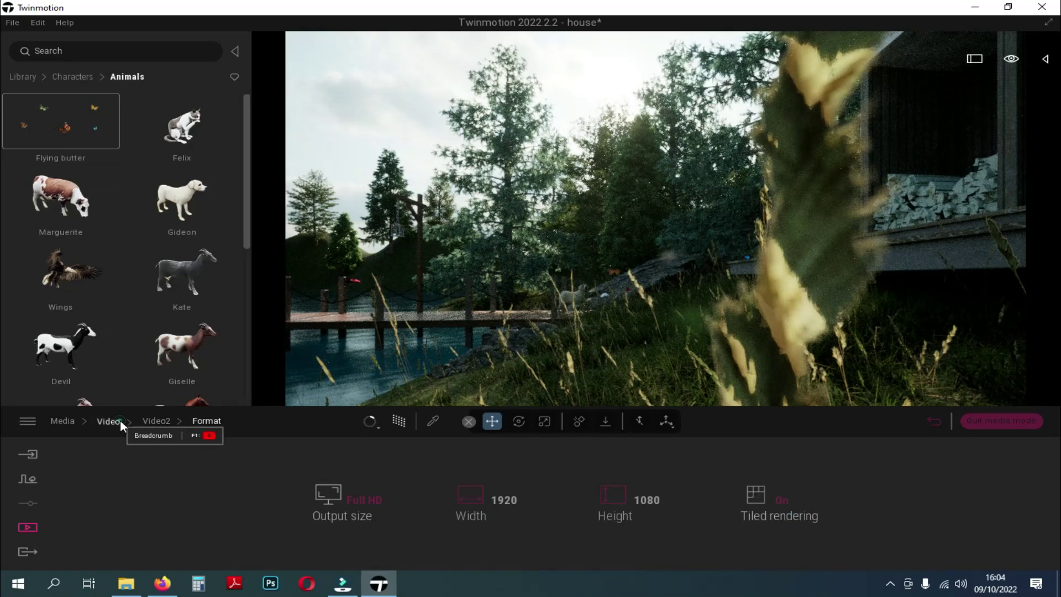
left_click(114, 421)
left_click(435, 495)
left_click(471, 507)
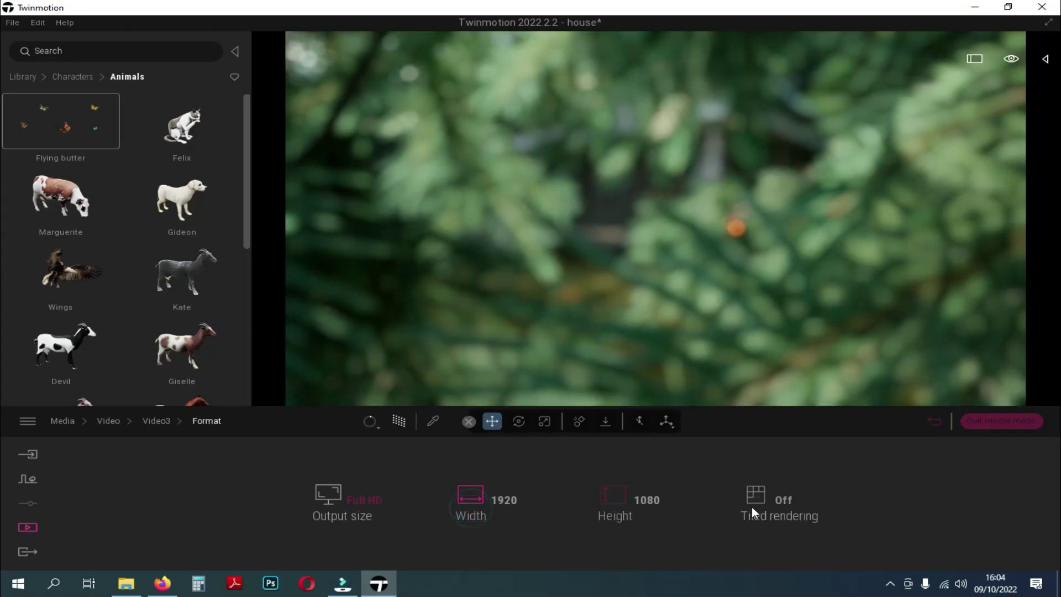
left_click(775, 499)
left_click(109, 420)
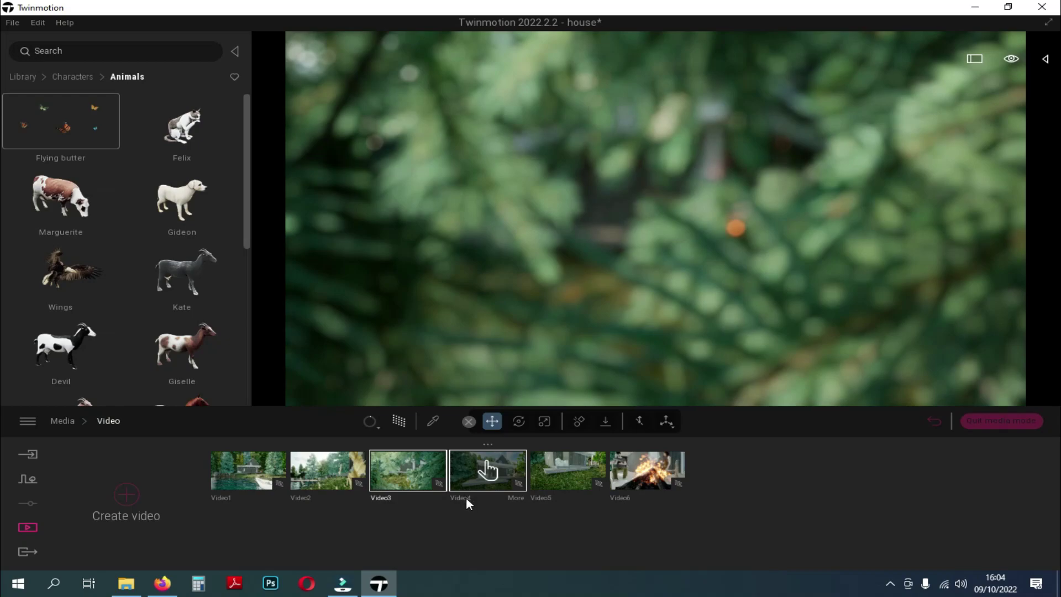
Turn on tiled rendering in the output formats of Video4 and Video5
left_click(518, 500)
left_click(518, 499)
left_click(778, 499)
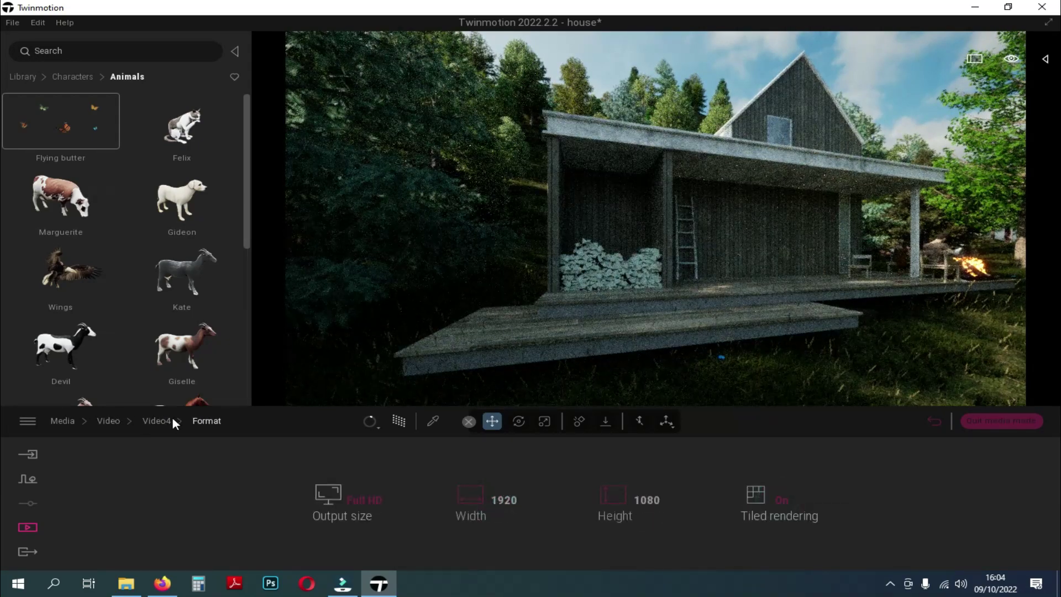
left_click(119, 420)
left_click(558, 486)
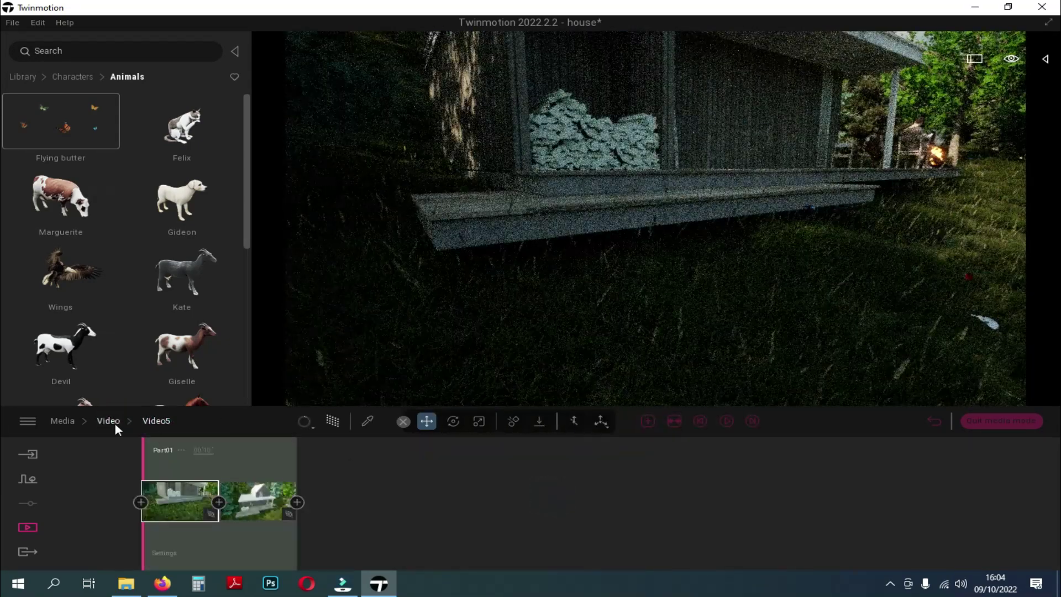
left_click(115, 423)
left_click(601, 497)
left_click(478, 499)
left_click(791, 501)
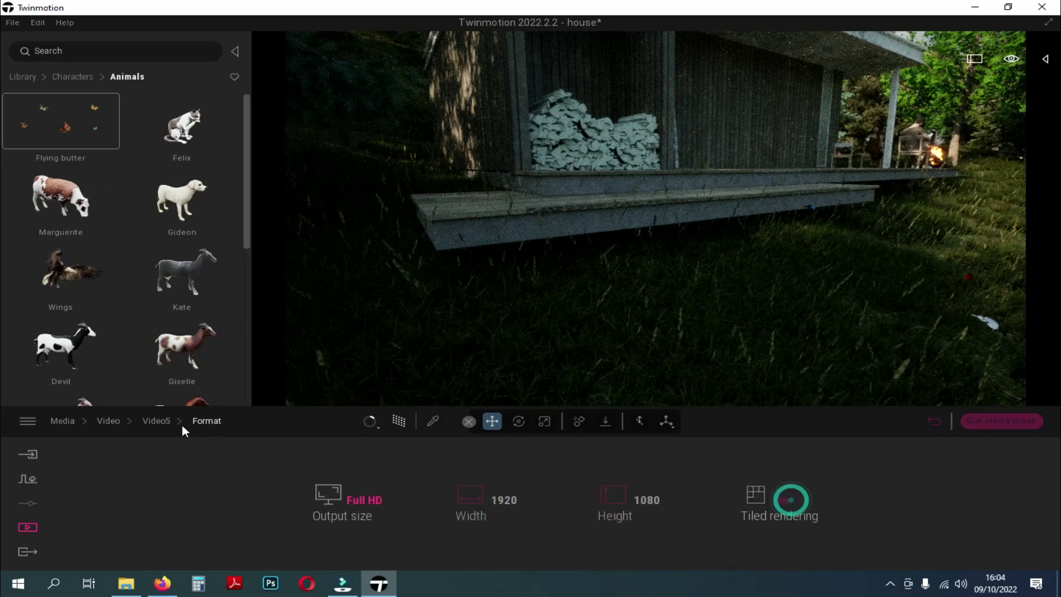
left_click(100, 421)
Turn on tiled rendering in Video6's output format
left_click(675, 497)
left_click(503, 522)
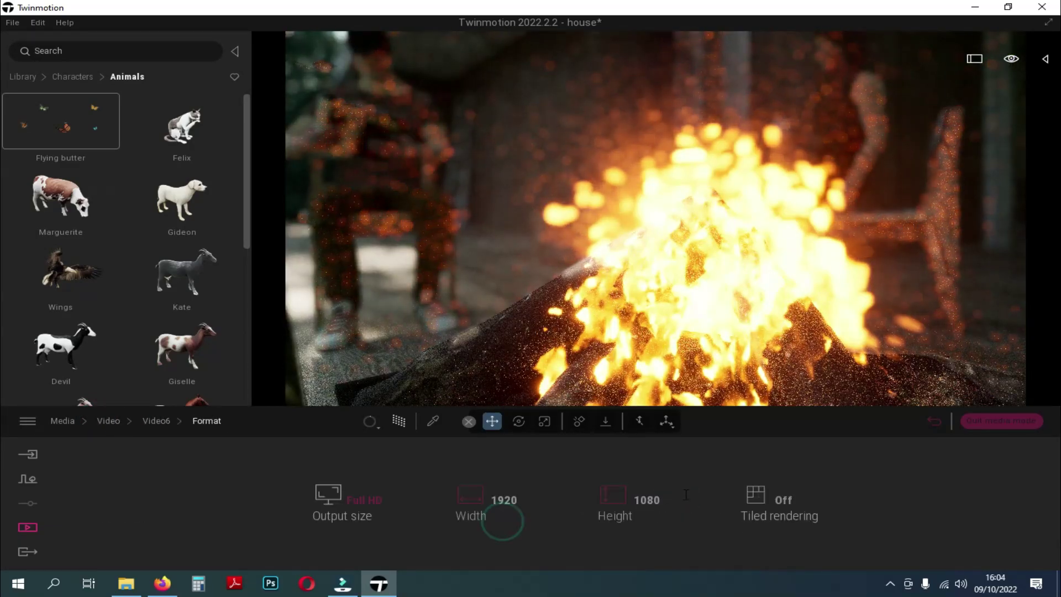
left_click(784, 502)
left_click(113, 420)
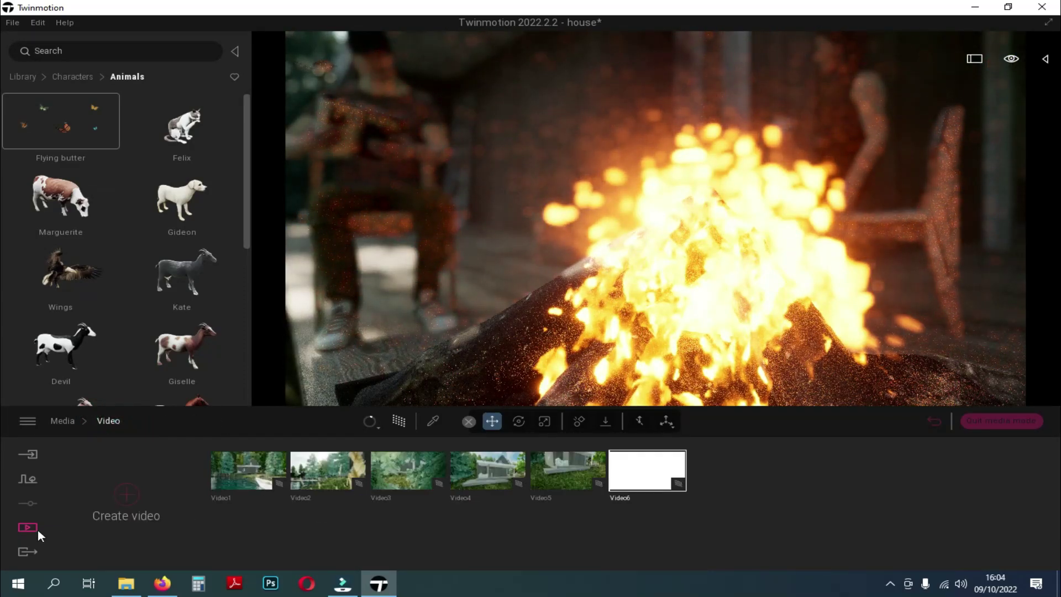
Select all six videos, Video1 to Video6, for local video export
left_click(28, 551)
left_click(426, 494)
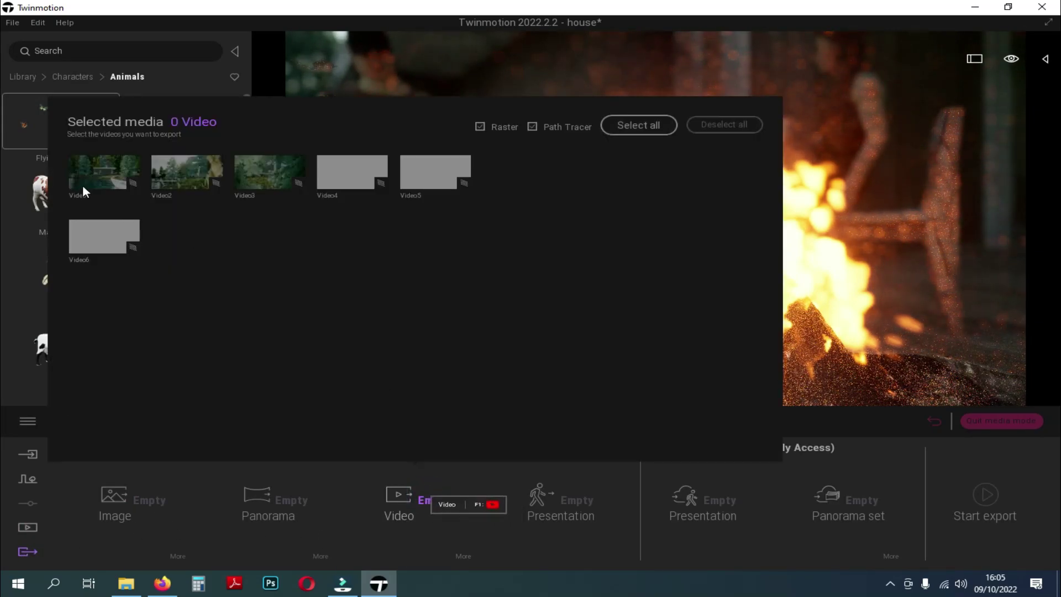
left_click(96, 180)
left_click(188, 172)
left_click(270, 170)
left_click(351, 169)
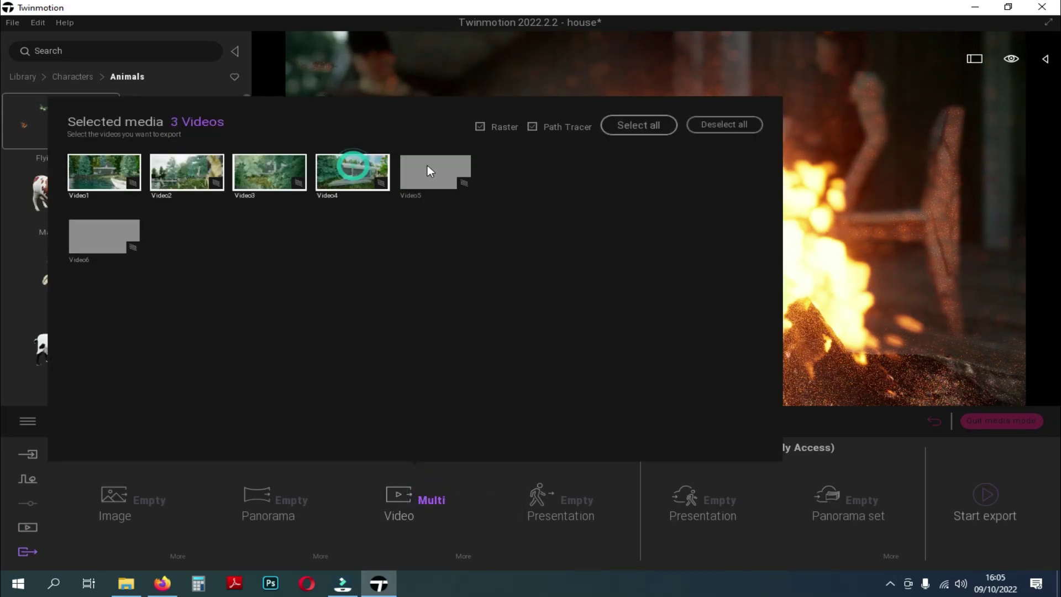
left_click(427, 166)
left_click(110, 236)
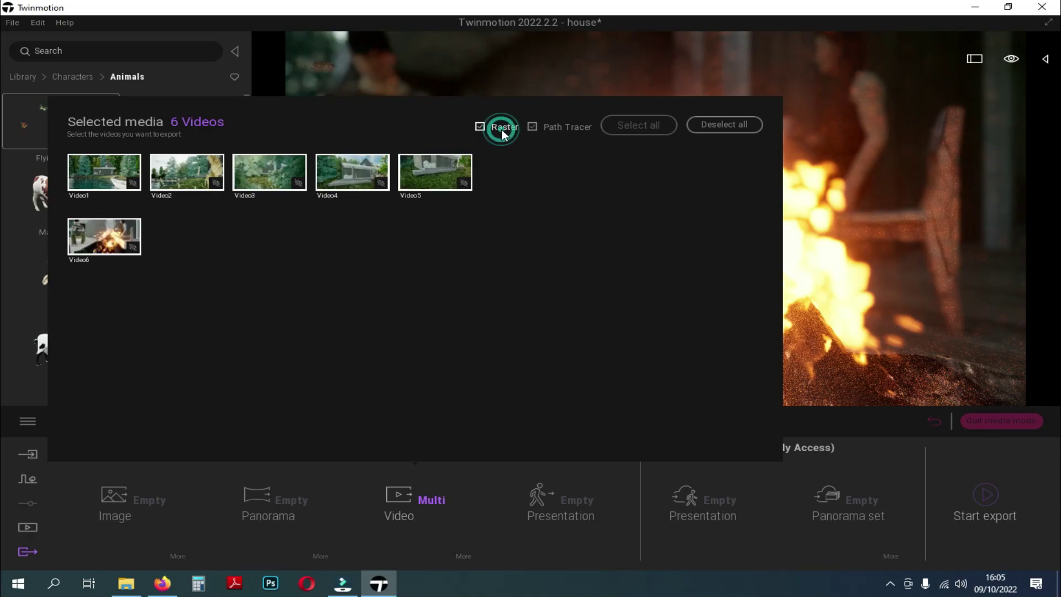
Set the video export to Standard mode with High refinement and turn on max lighting
left_click(462, 554)
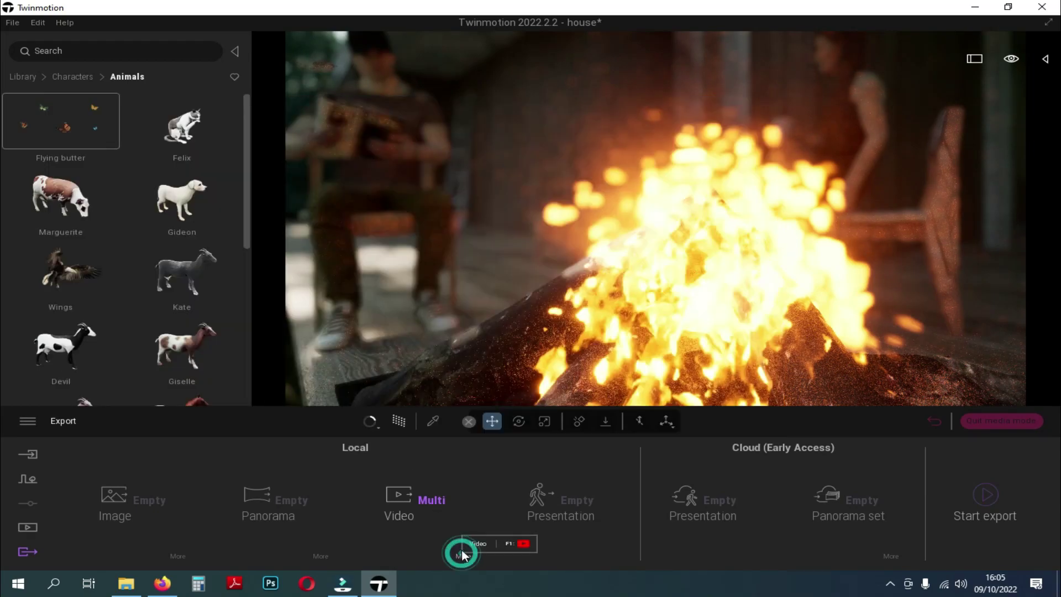
left_click(464, 500)
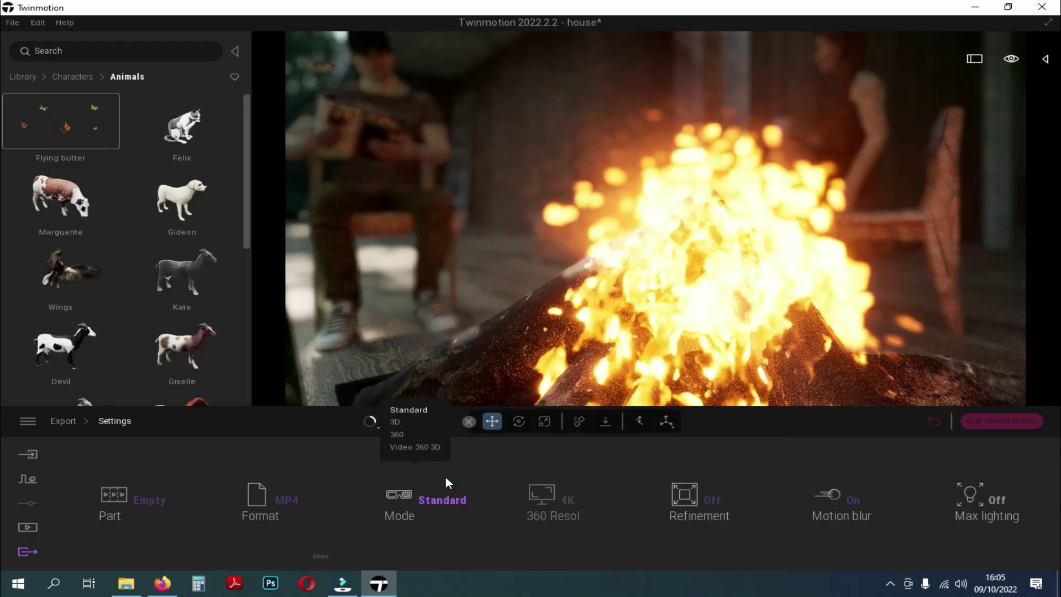
left_click(720, 498)
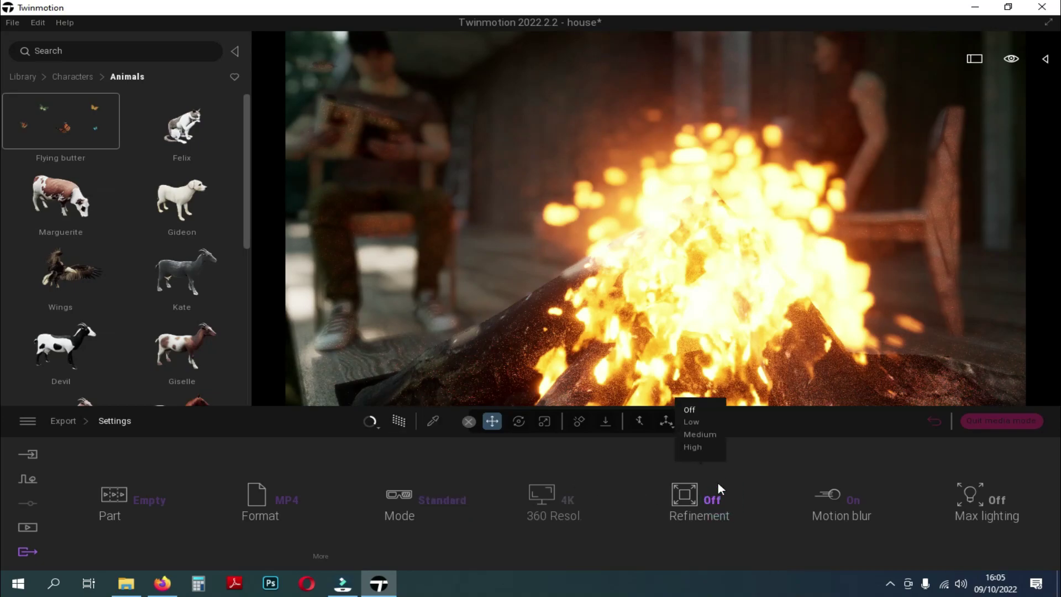
left_click(702, 447)
left_click(990, 499)
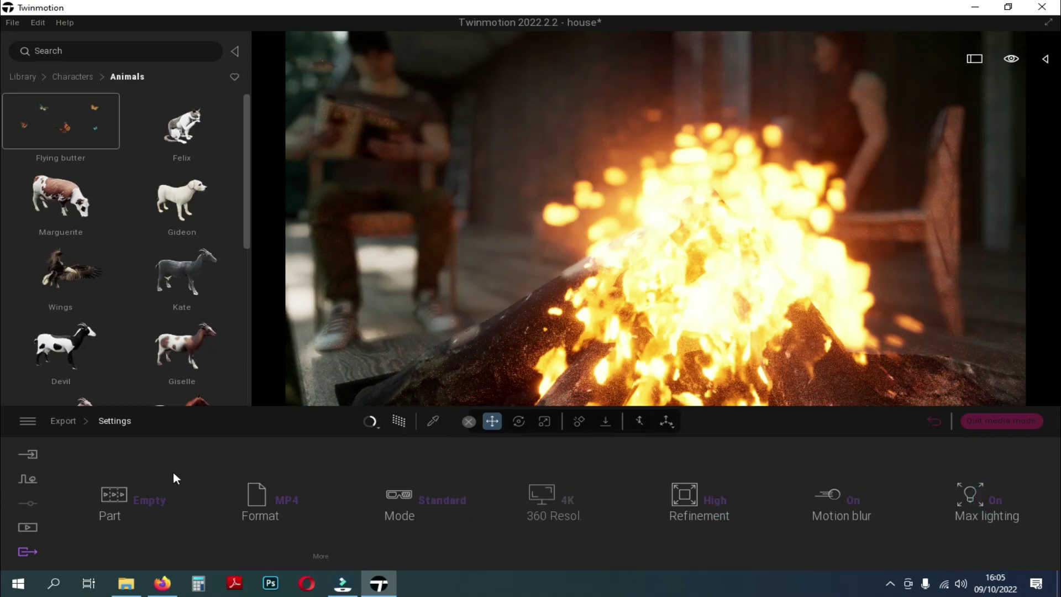
Start the local export of the selected videos
left_click(64, 424)
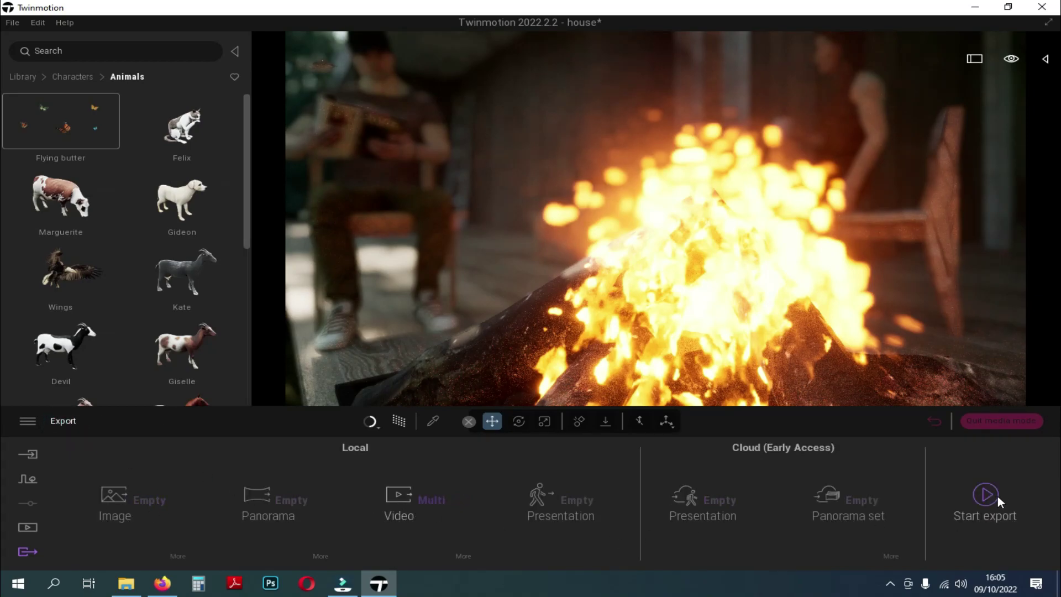
left_click(986, 494)
left_click(399, 311)
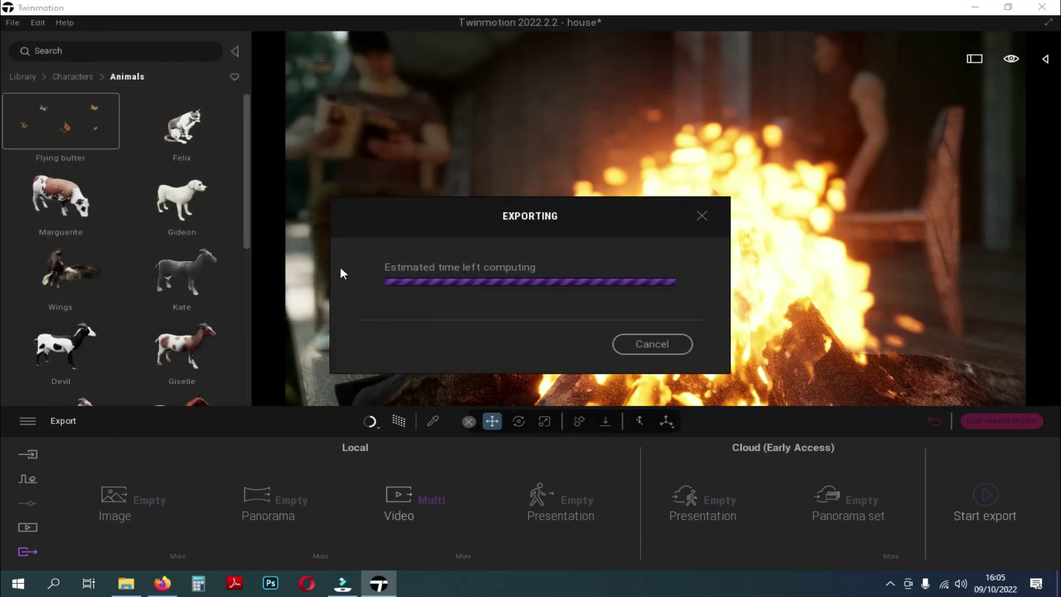